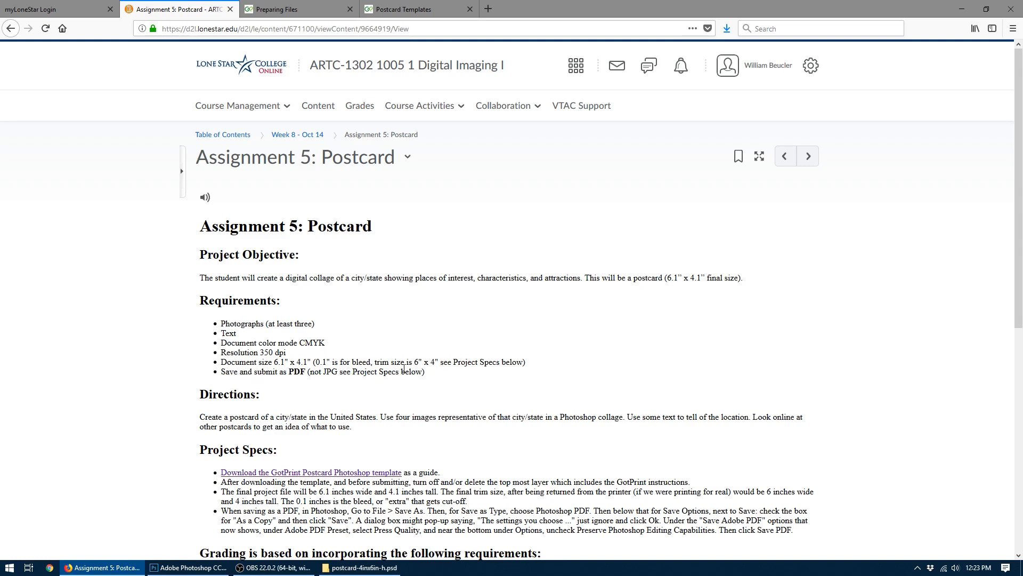
- Review the Assignment 5: Postcard requirements, GotPrint's Preparing Files page and its list of postcard templates
scroll(403, 368, down, 1)
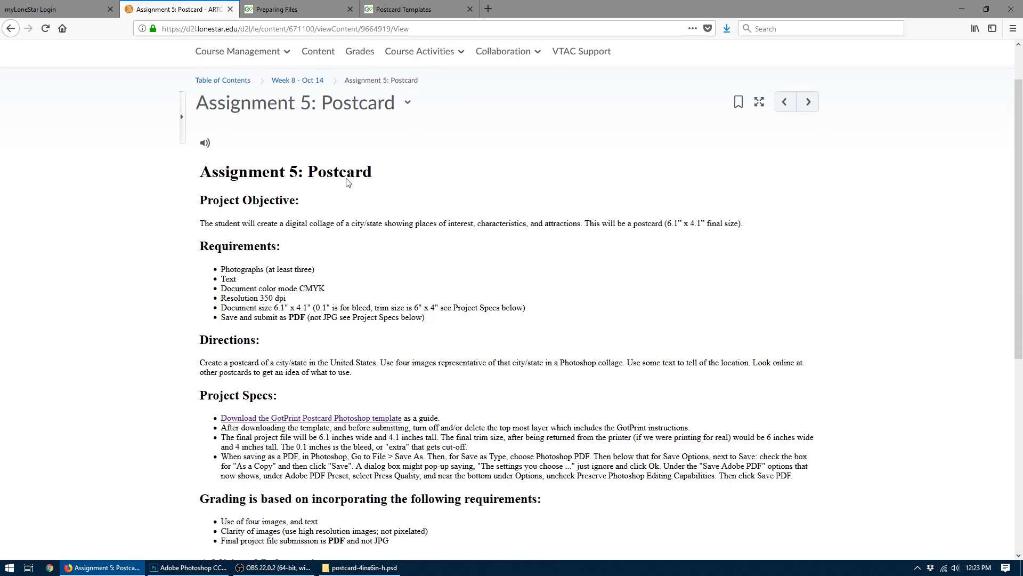
click(286, 4)
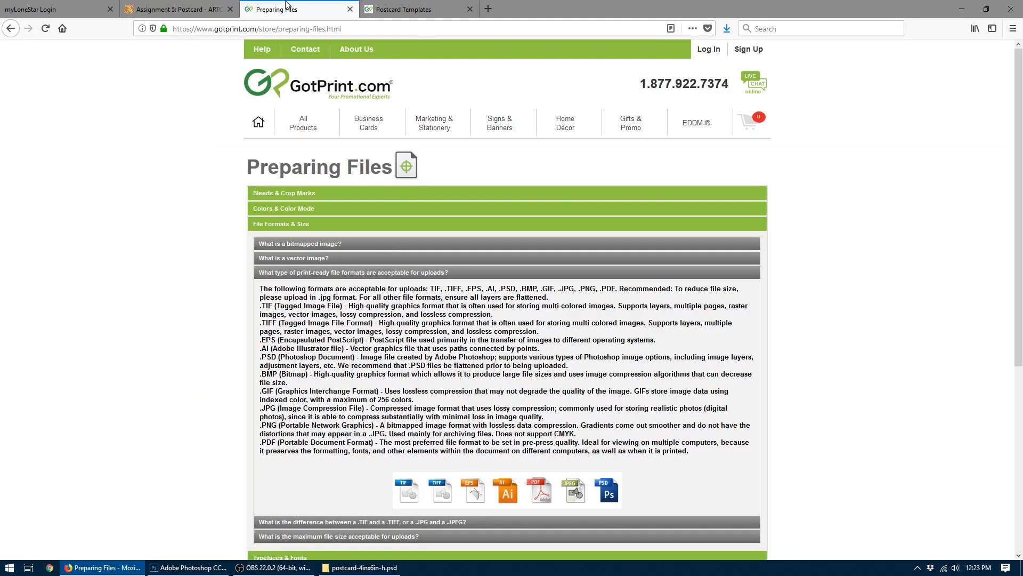
click(402, 6)
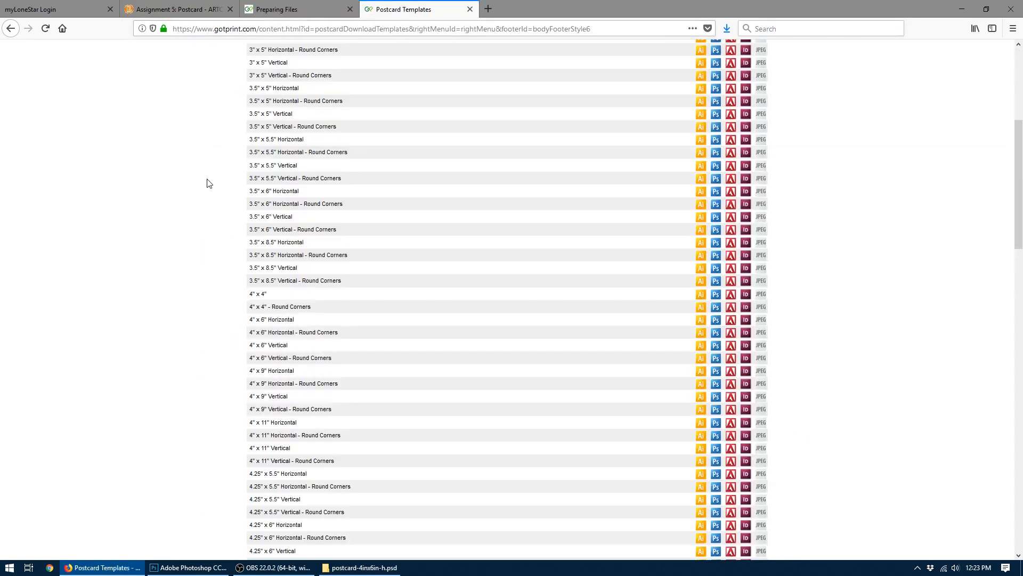
scroll(209, 183, up, 5)
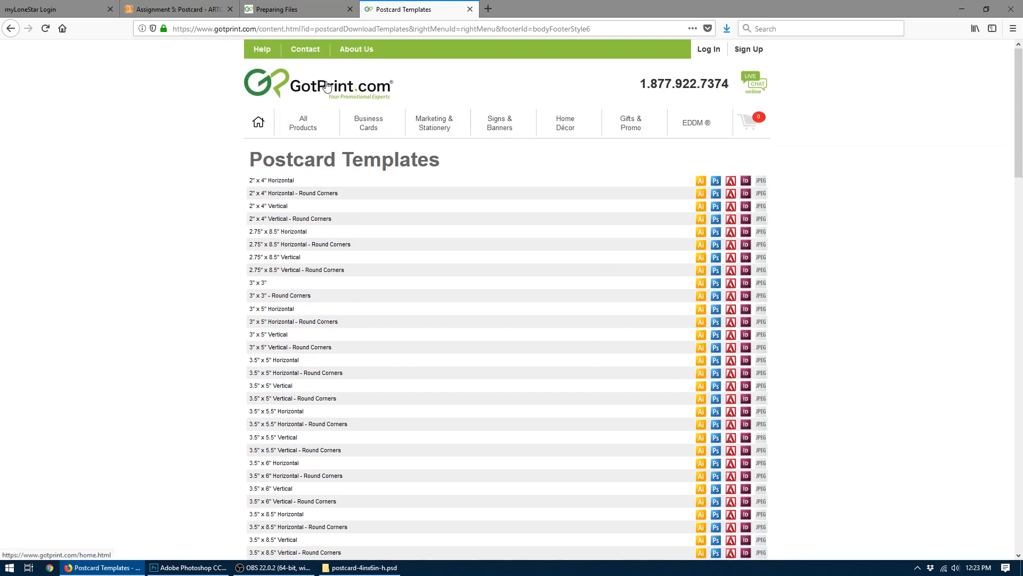
- Go back to GotPrint's product pages and open the 4x6 postcards page from the Postcards category
click(11, 32)
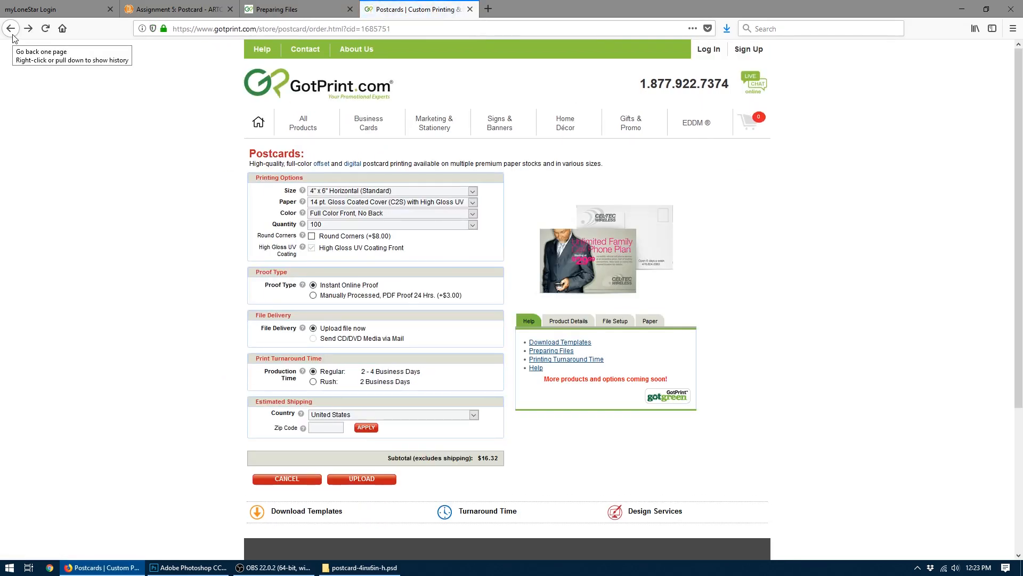
click(13, 37)
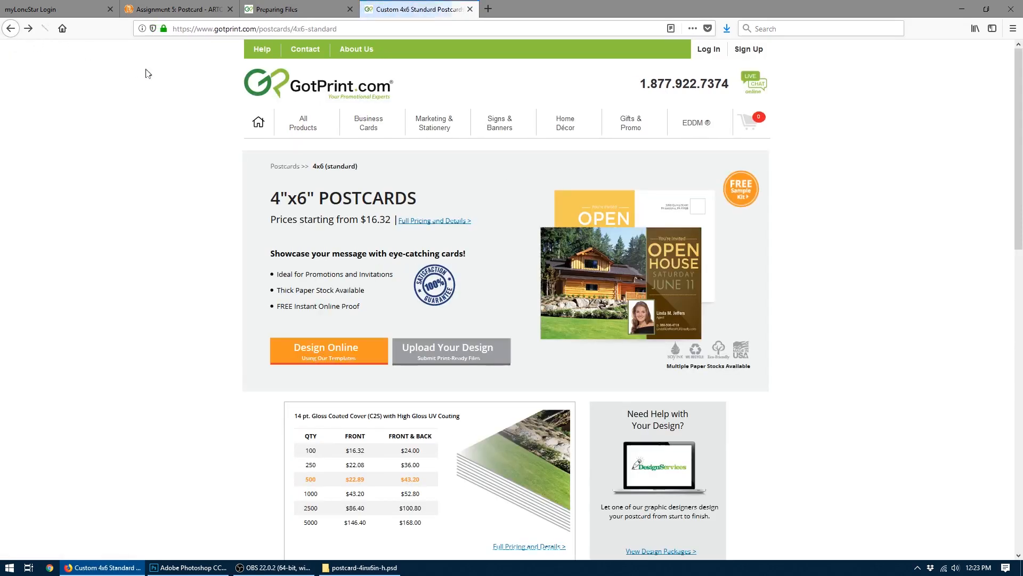
mouse_move(282, 124)
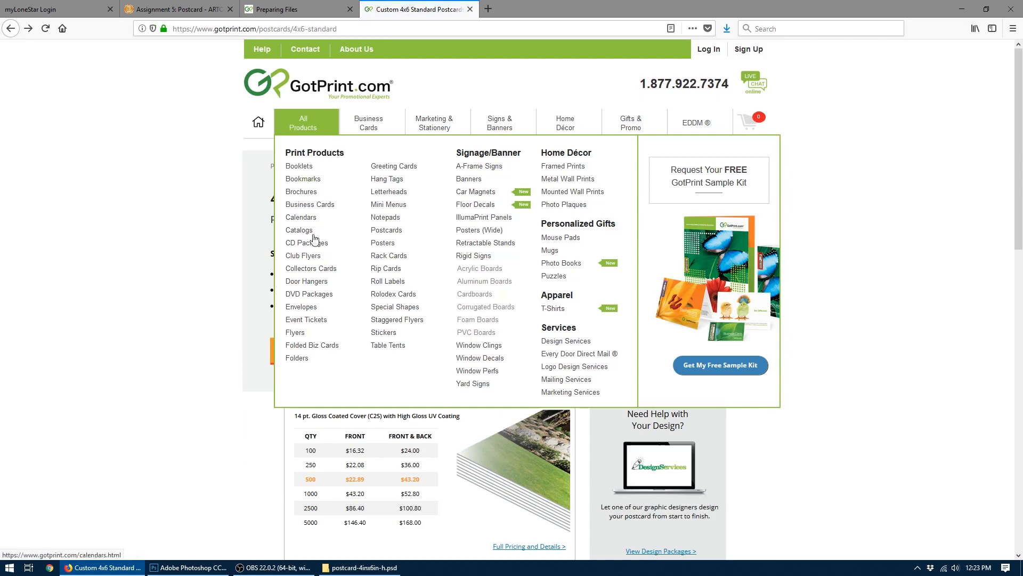
click(394, 235)
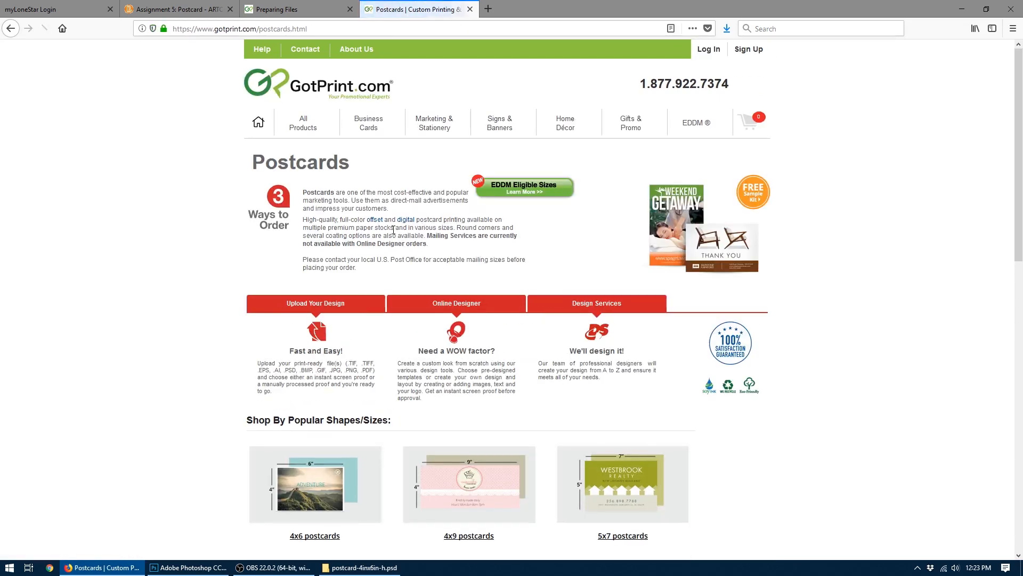
scroll(320, 342, down, 4)
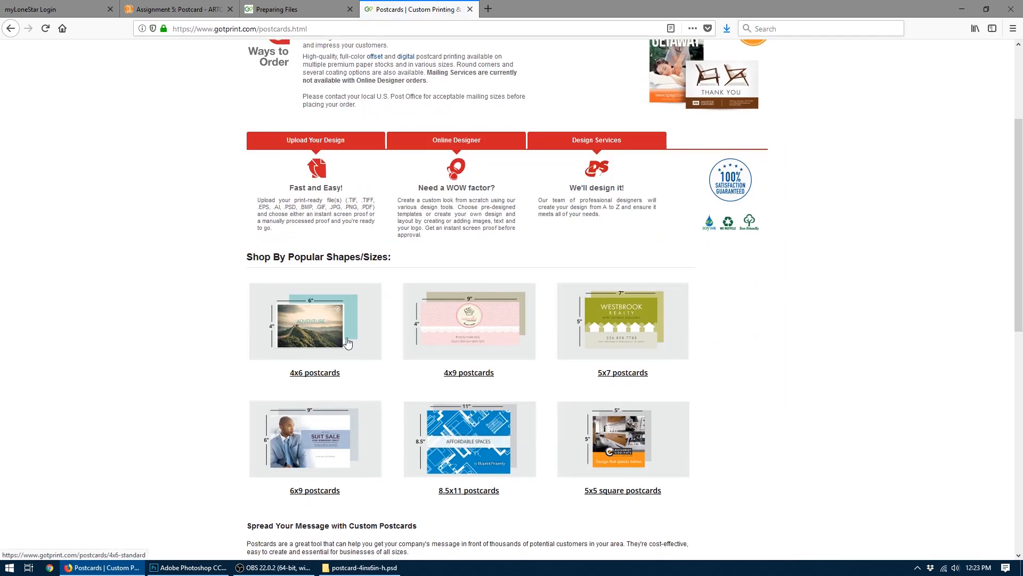
click(340, 330)
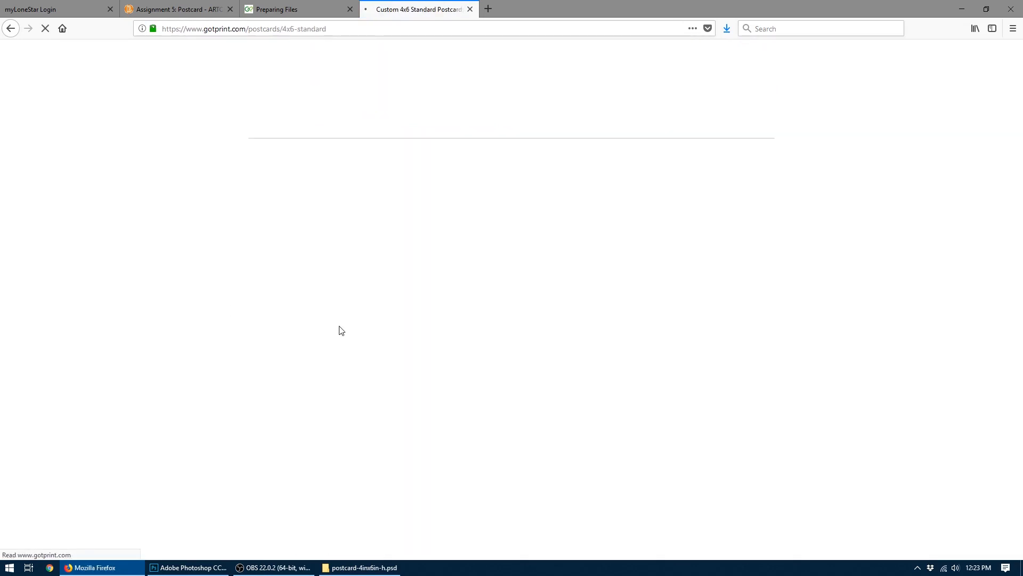
- Go to the design upload page for 4x6 postcards and bring up its downloadable templates, browsing to the 4" x 6" sizes
scroll(340, 330, down, 2)
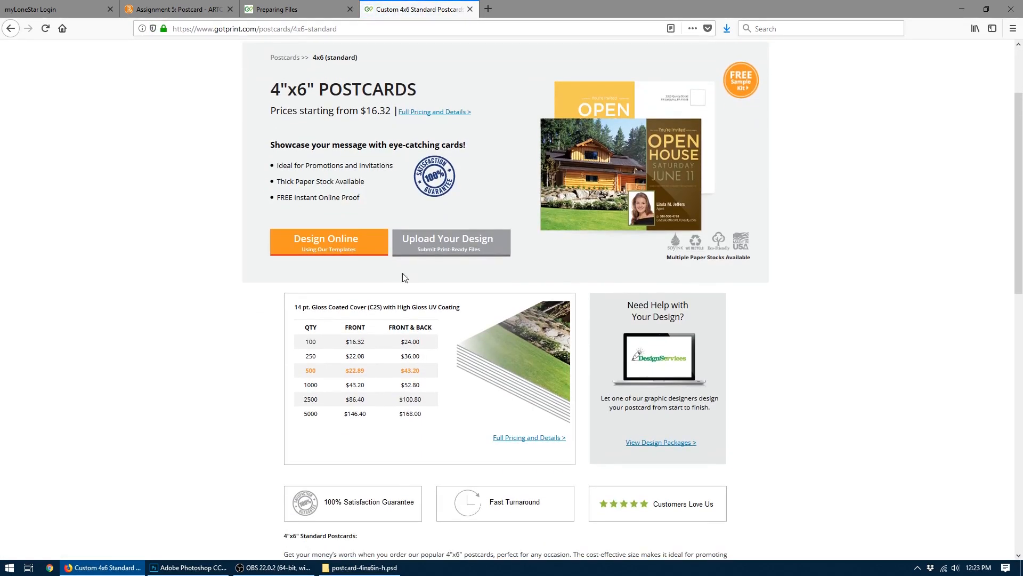
click(432, 250)
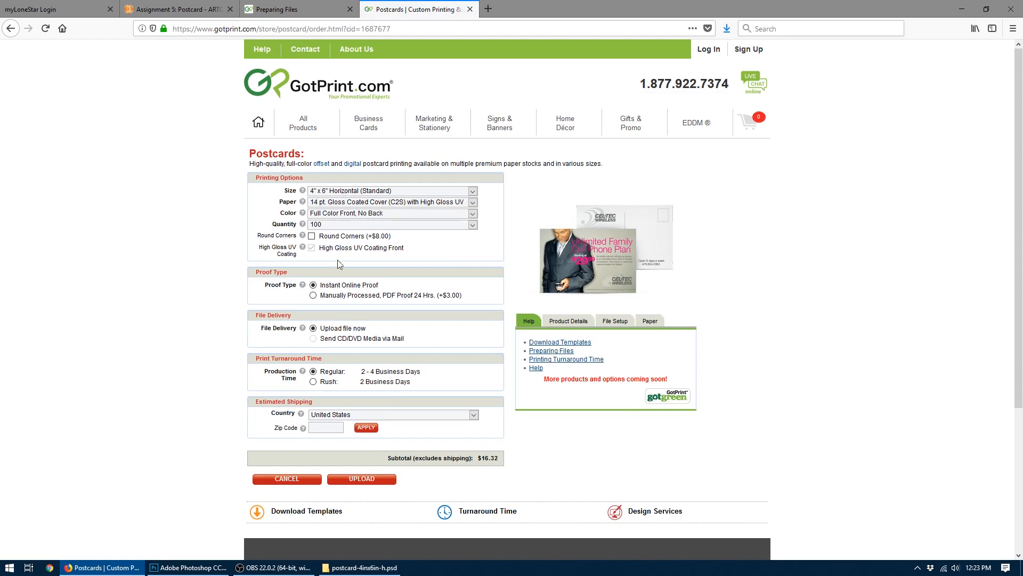
click(565, 342)
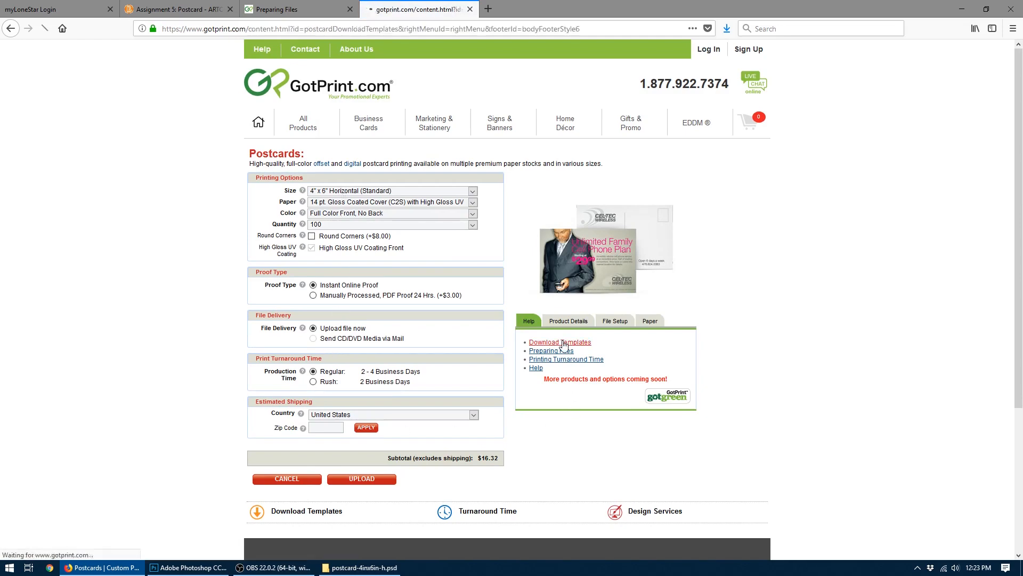
scroll(564, 347, down, 6)
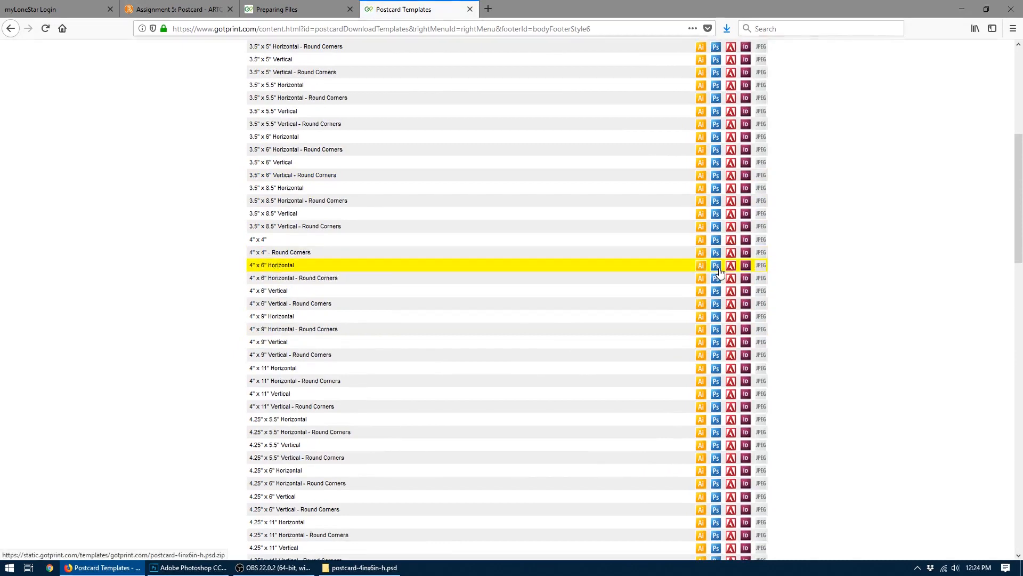
- Download the GotPrint postcard template from the Assignment 5 page, opening it with Adobe Photoshop CC 2018
click(173, 9)
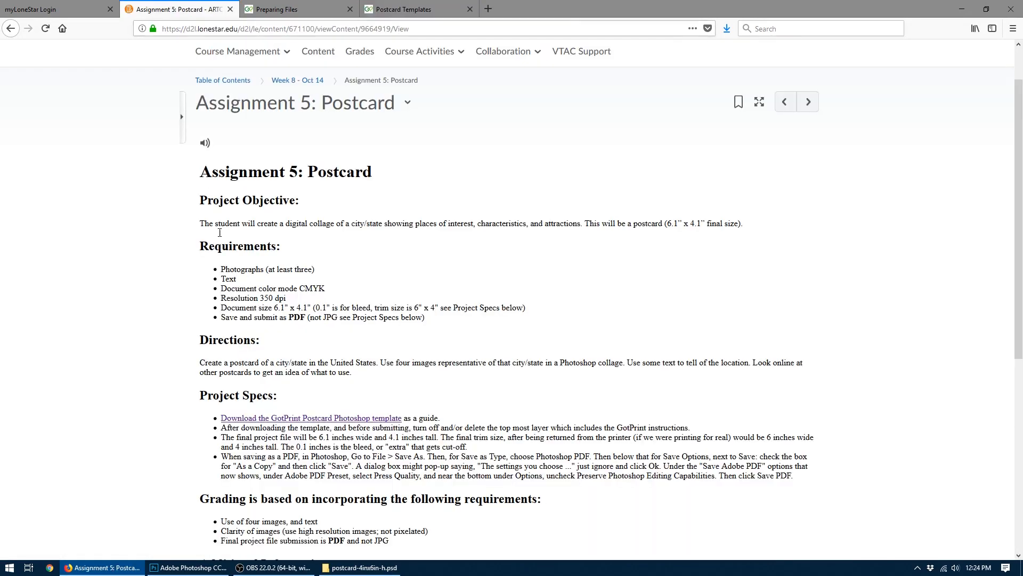
click(275, 419)
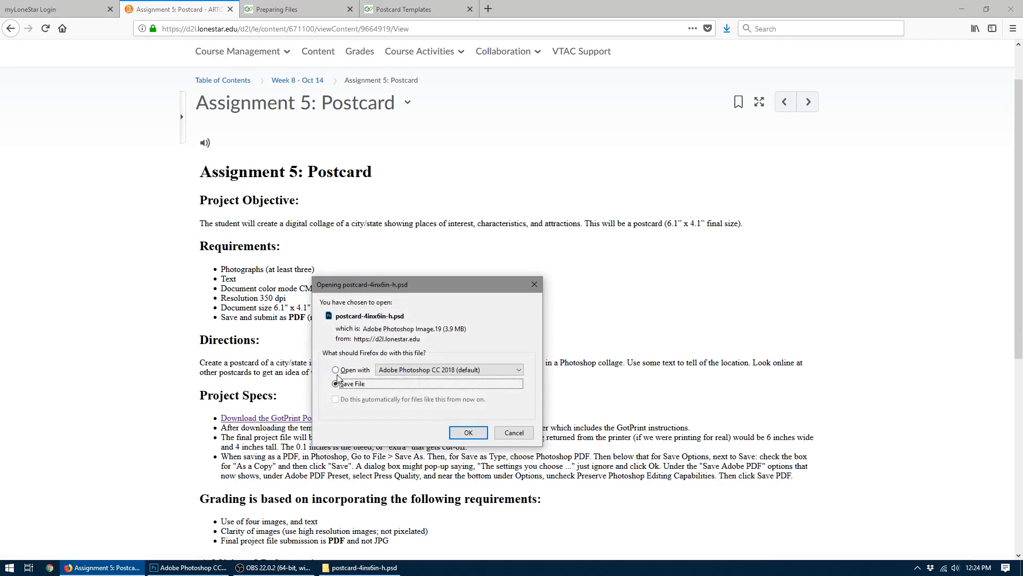
click(336, 370)
click(467, 431)
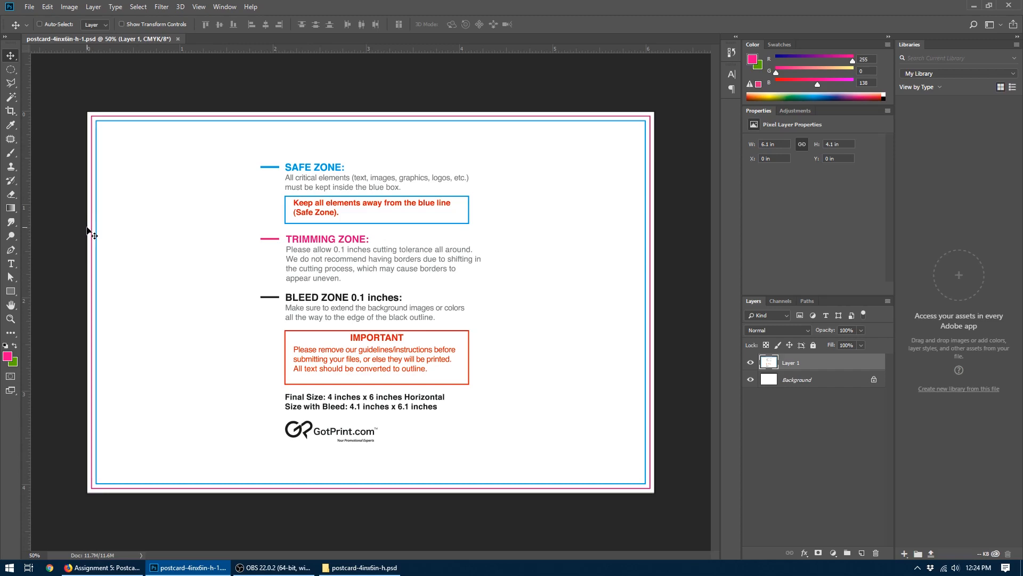
- Examine the bleed, trimming and safe zone lines at the template's left edge up close, and return to the overall view
key(z)
drag(87, 235, 172, 139)
key(space)
drag(142, 176, 412, 231)
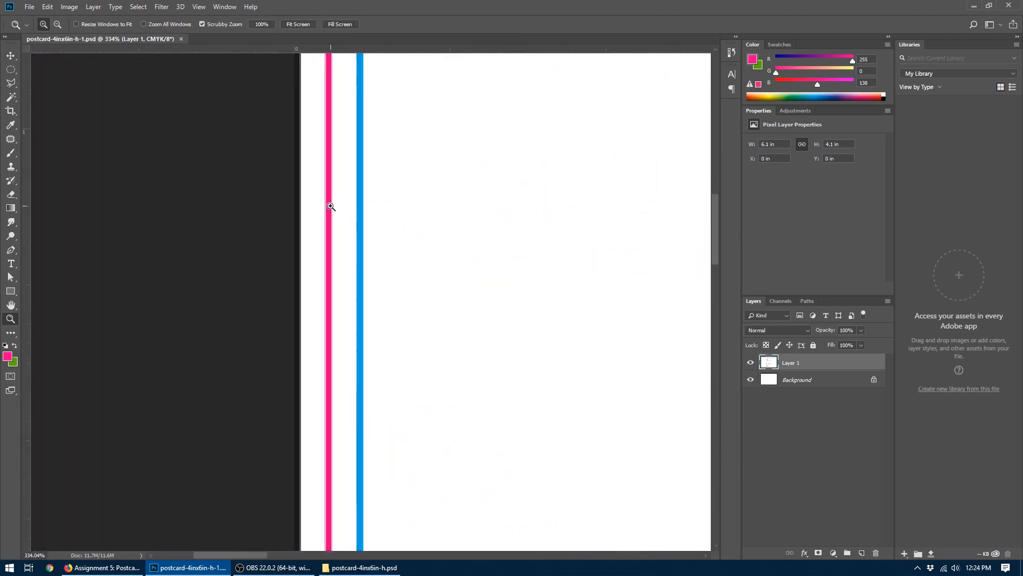
drag(330, 206, 347, 191)
key(v)
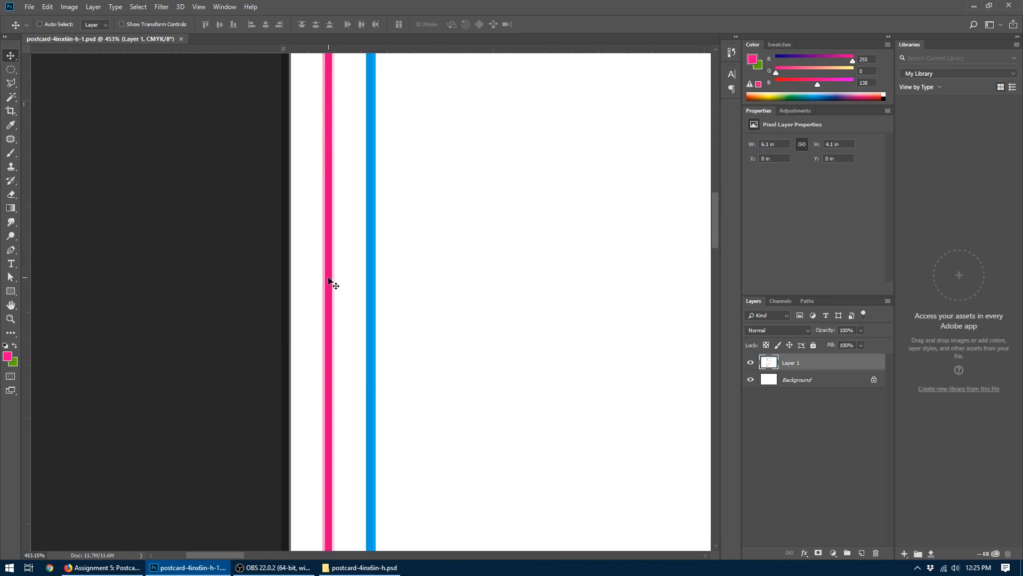
key(ctrl+0)
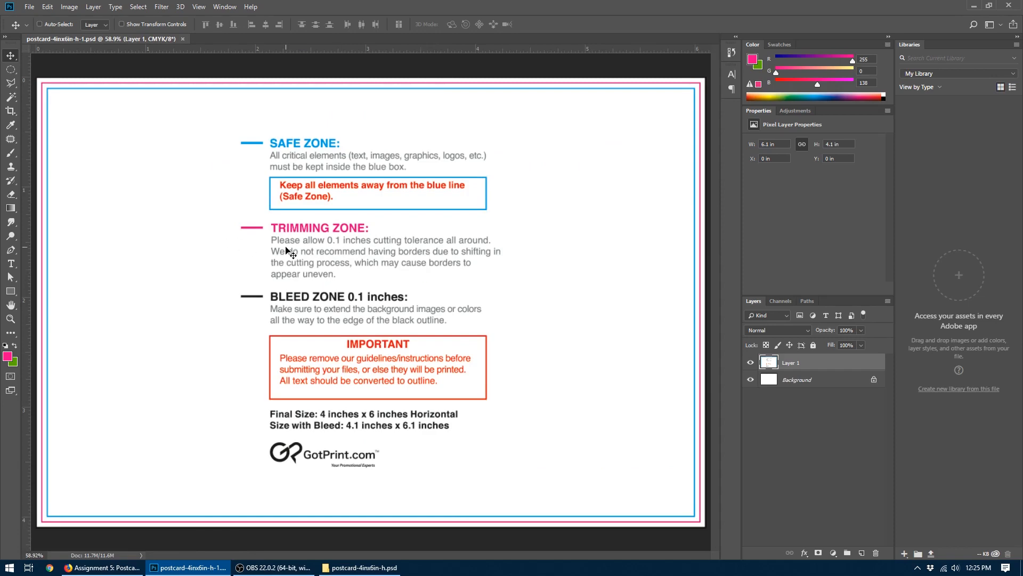
key(ctrl+1)
key(ctrl+minus)
key(ctrl+minus)
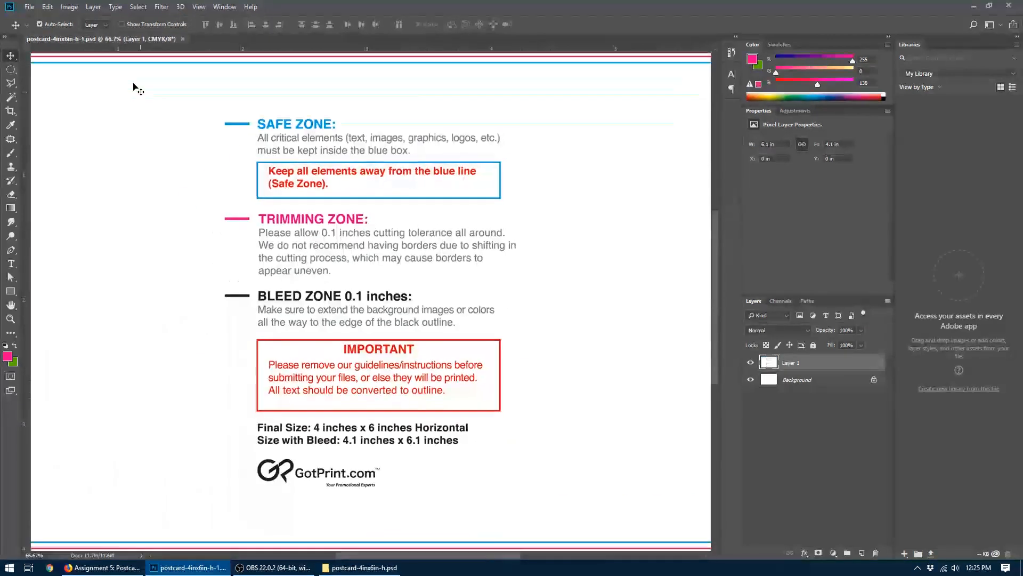
- Check the template's image size in inches and its resolution, leaving the image size unchanged
click(69, 6)
click(82, 87)
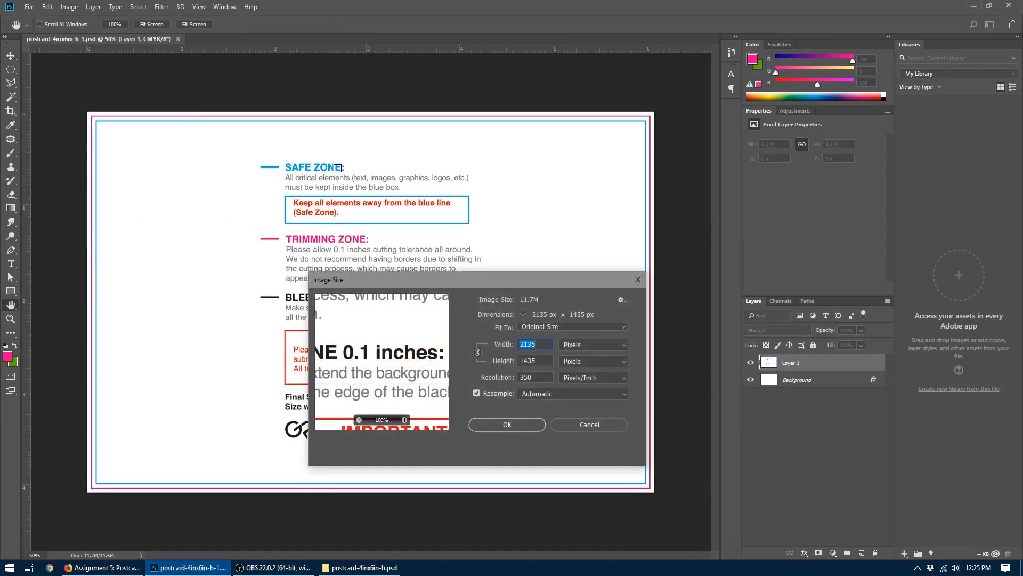
click(569, 346)
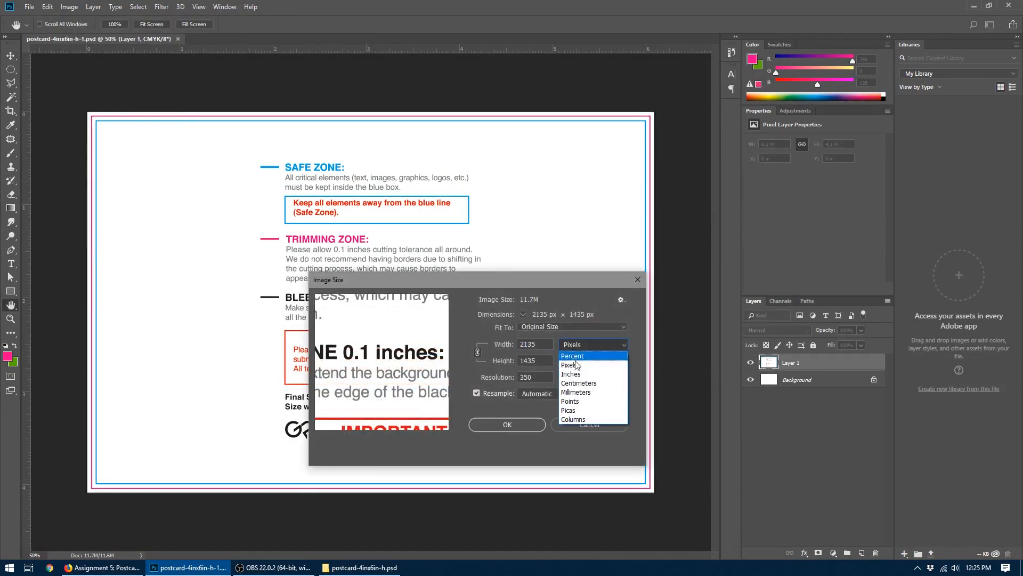
click(573, 353)
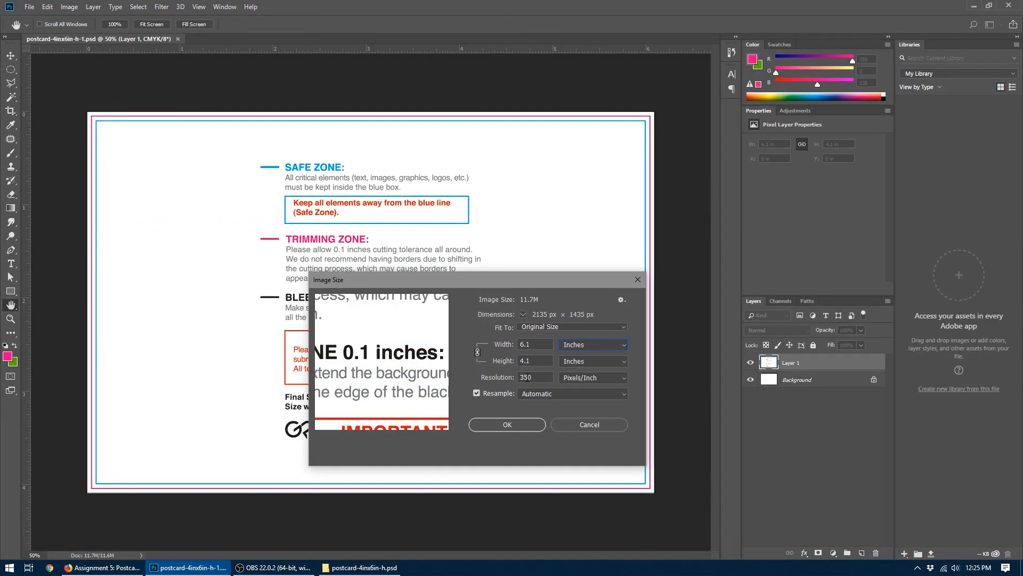
click(575, 374)
click(575, 376)
click(571, 421)
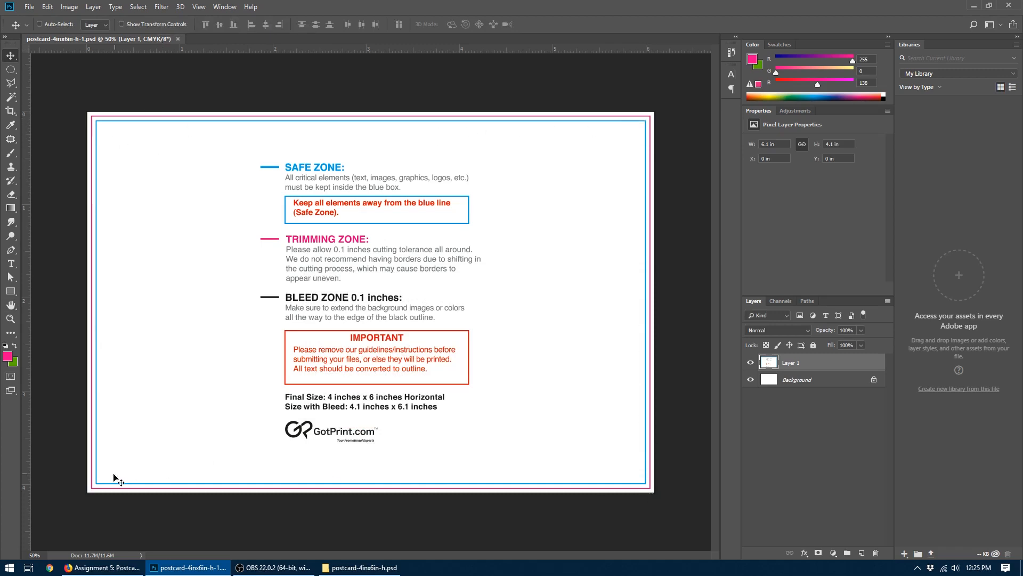
- Toggle the visibility of the GotPrint instructions layer, Layer 1, several times, leaving it shown
click(750, 363)
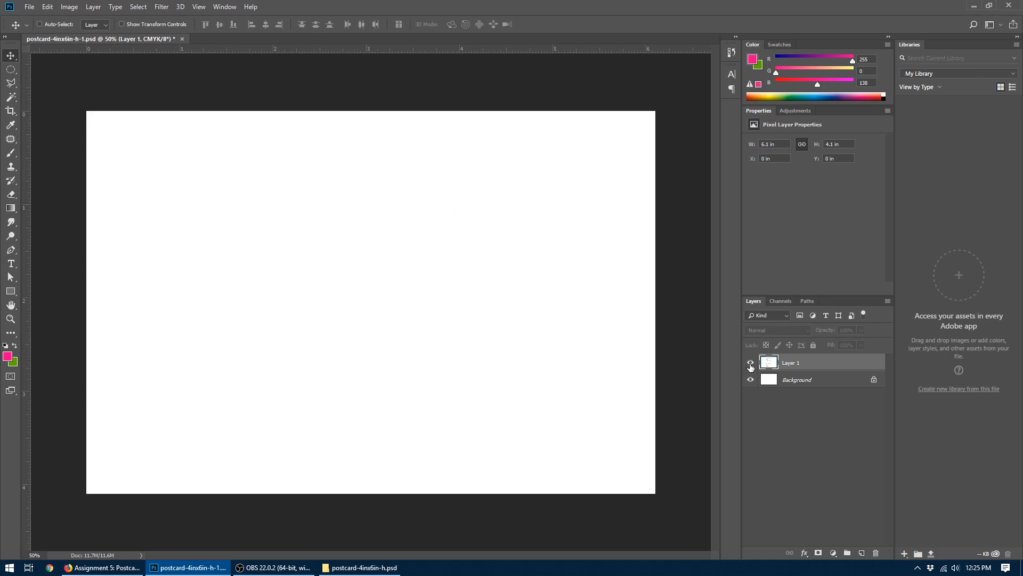
click(749, 365)
click(750, 365)
click(750, 366)
click(751, 365)
click(750, 366)
click(751, 366)
click(749, 364)
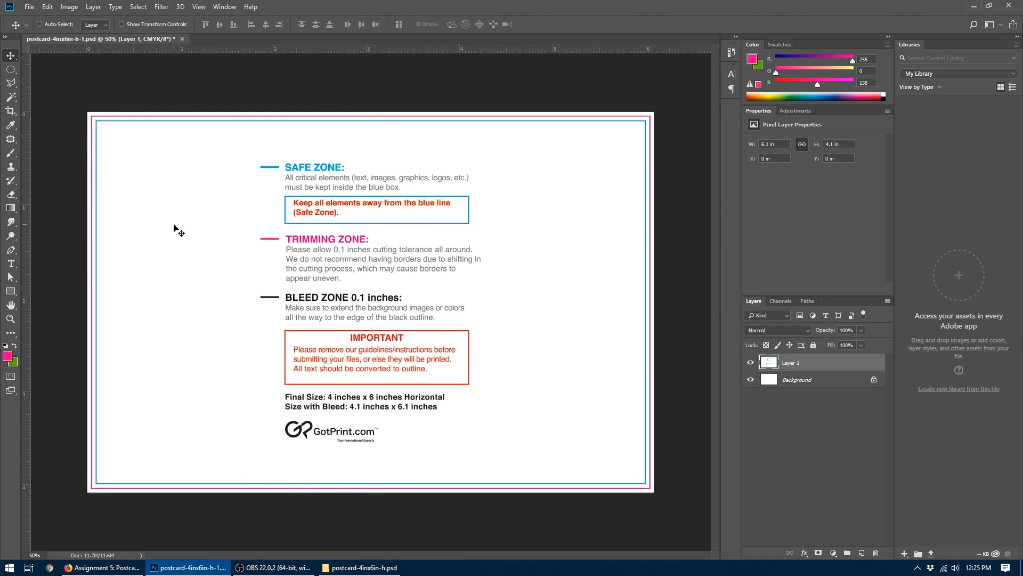
- Switch to Firefox and review the assignment's directions on using four images, its project specs and its grading requirements
click(104, 567)
scroll(320, 223, down, 1)
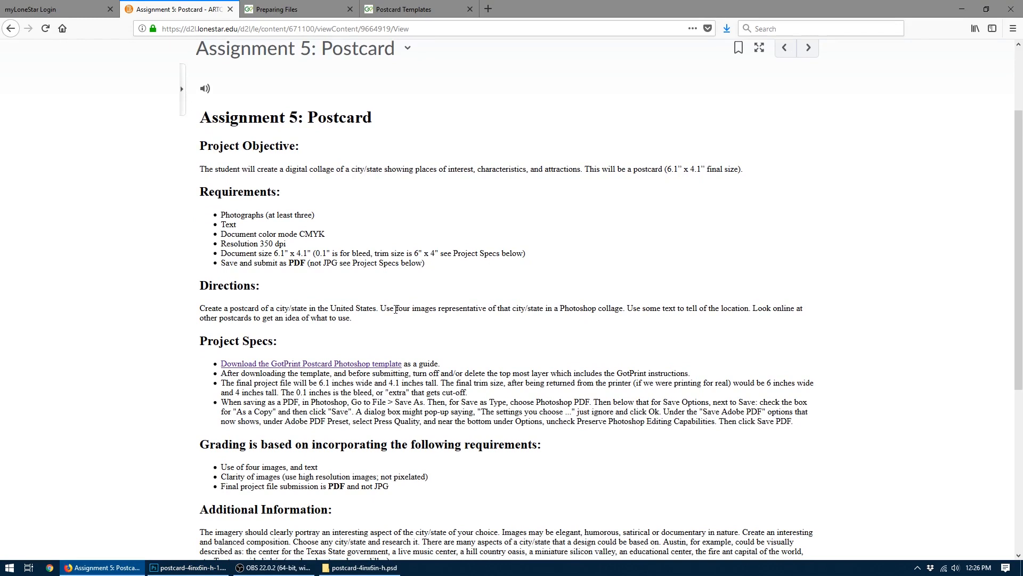
double_click(395, 309)
scroll(684, 308, down, 2)
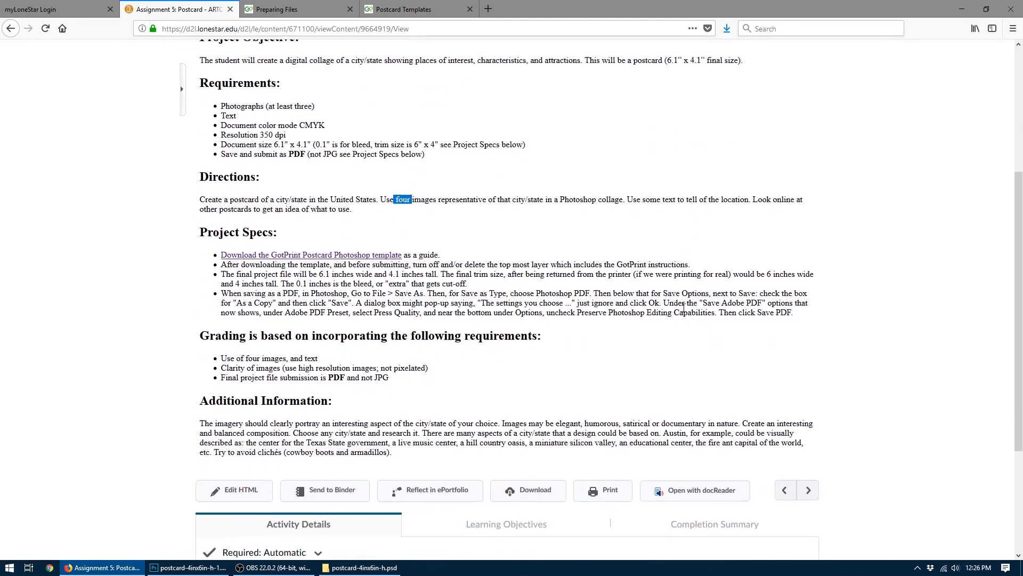
click(426, 255)
- Read which print-ready file formats are acceptable for uploads on GotPrint's Preparing Files page, highlighting the format list and the PDF description
click(275, 8)
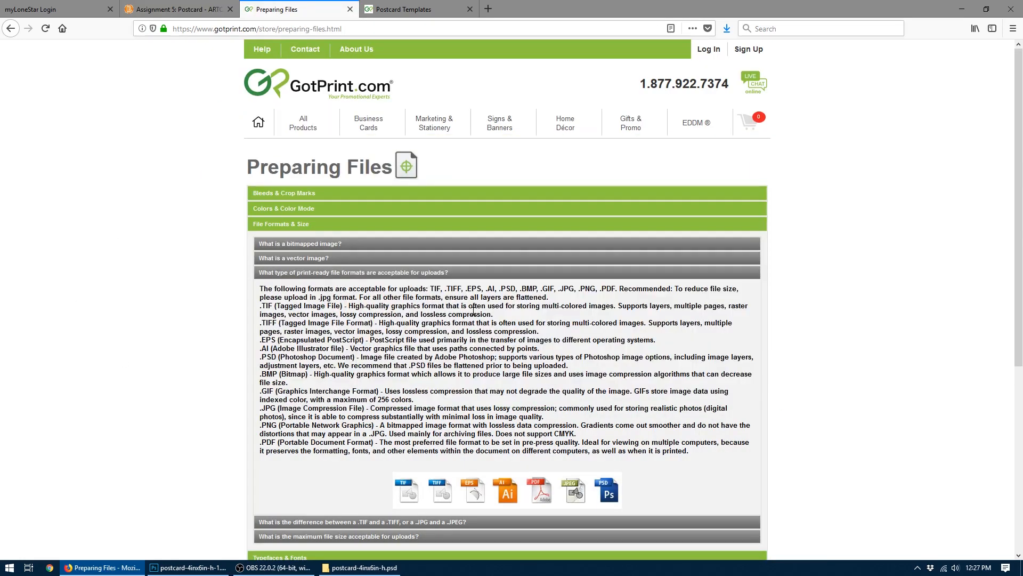
drag(430, 289, 618, 286)
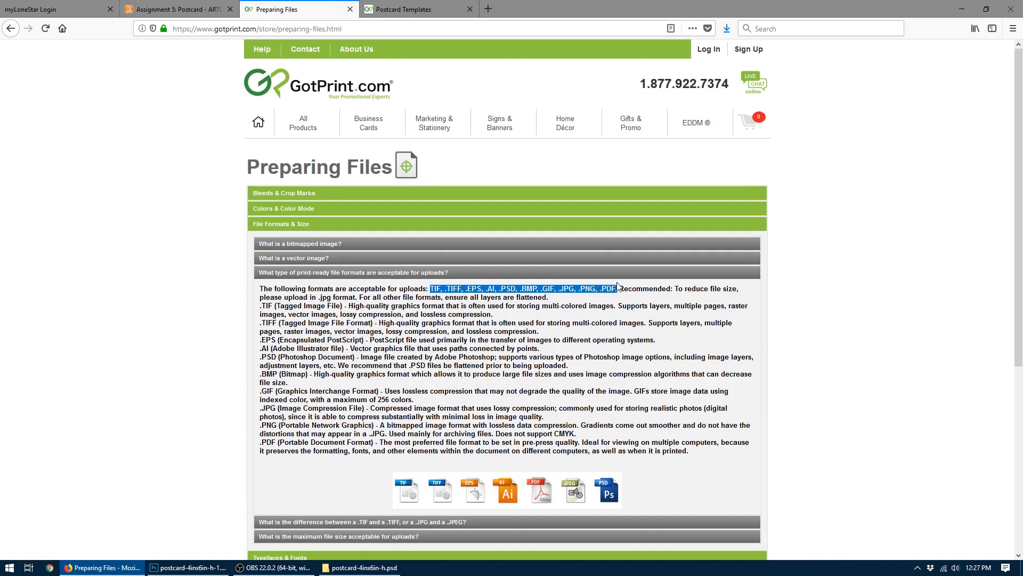
click(495, 289)
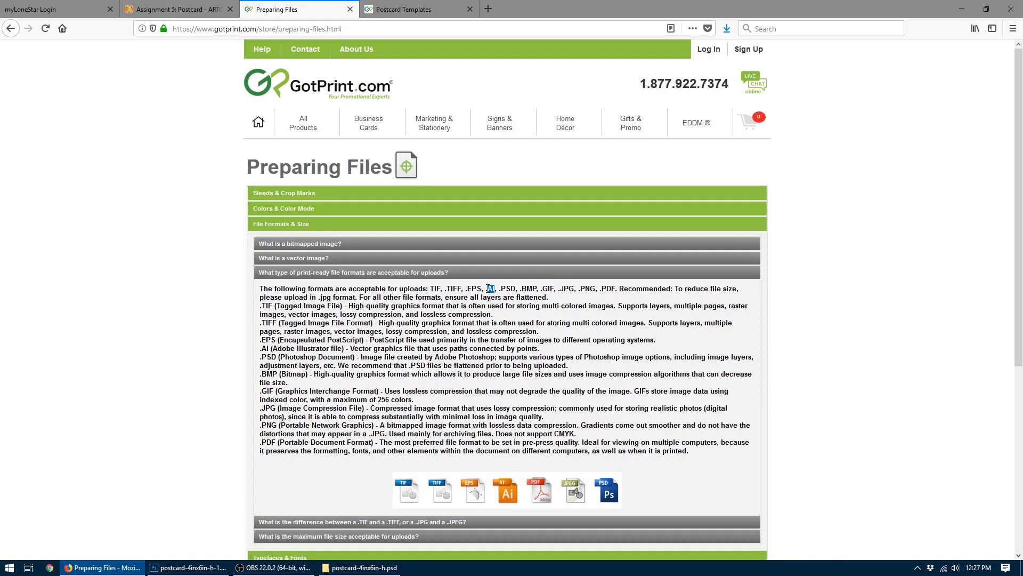
drag(517, 290, 502, 290)
drag(382, 443, 580, 443)
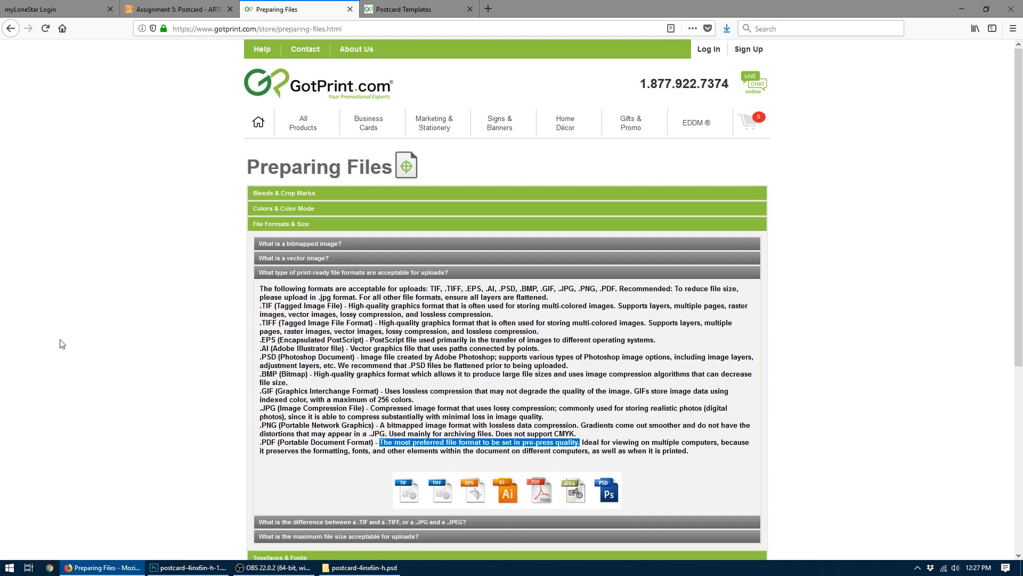
click(193, 568)
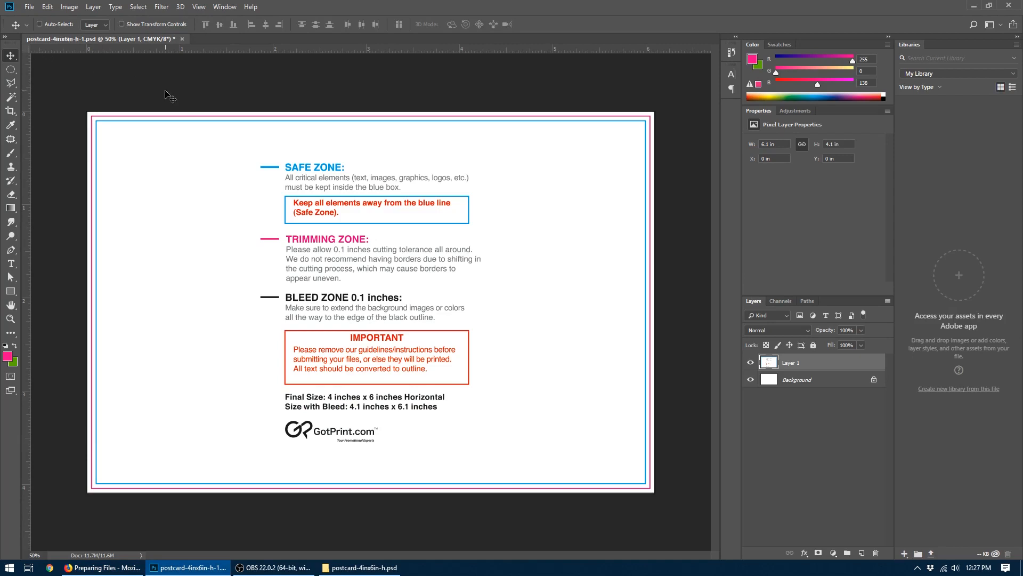
click(351, 568)
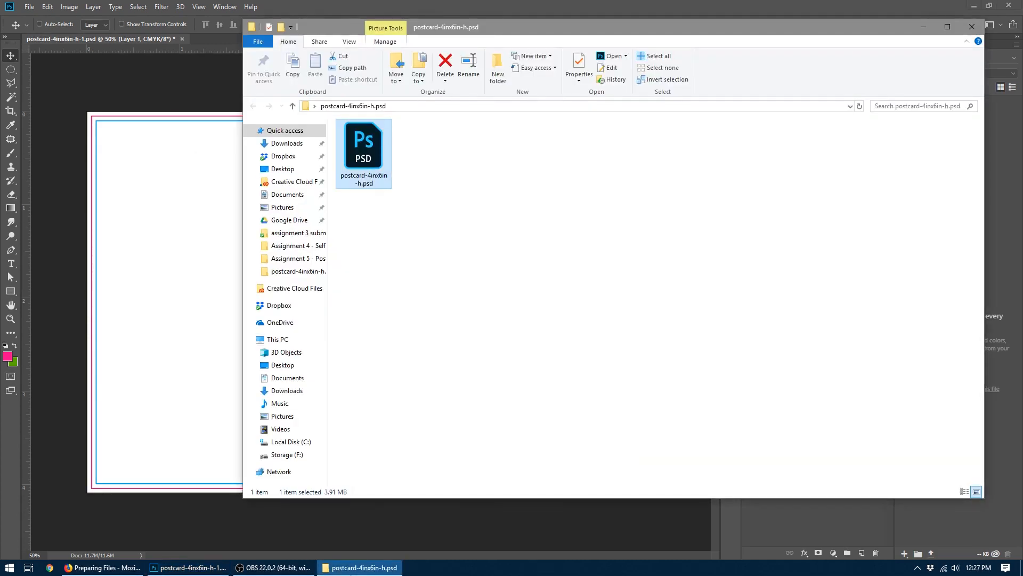
click(182, 143)
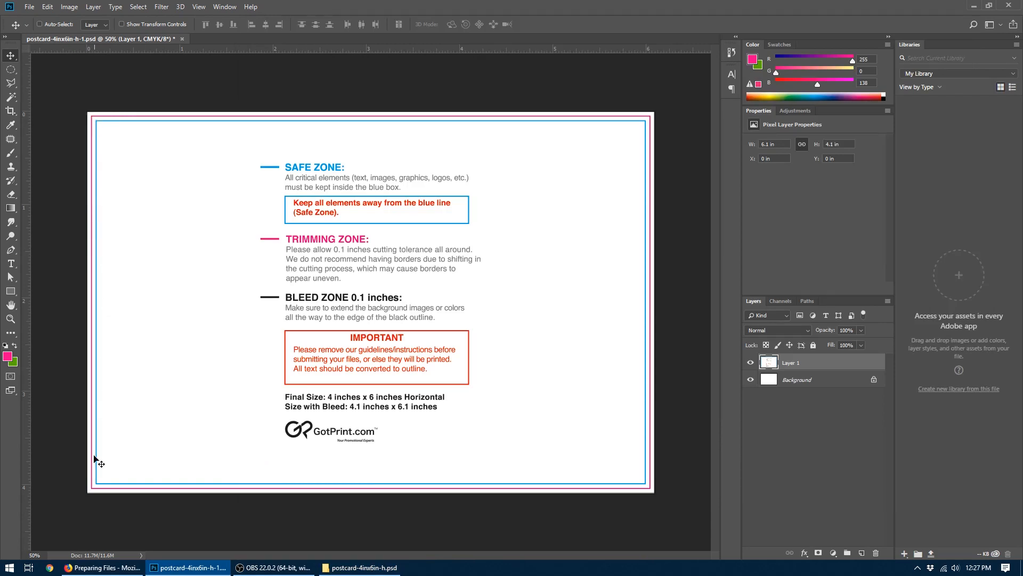
- Switch to Firefox and open the depositphotos.com stock image site in a new tab
click(102, 568)
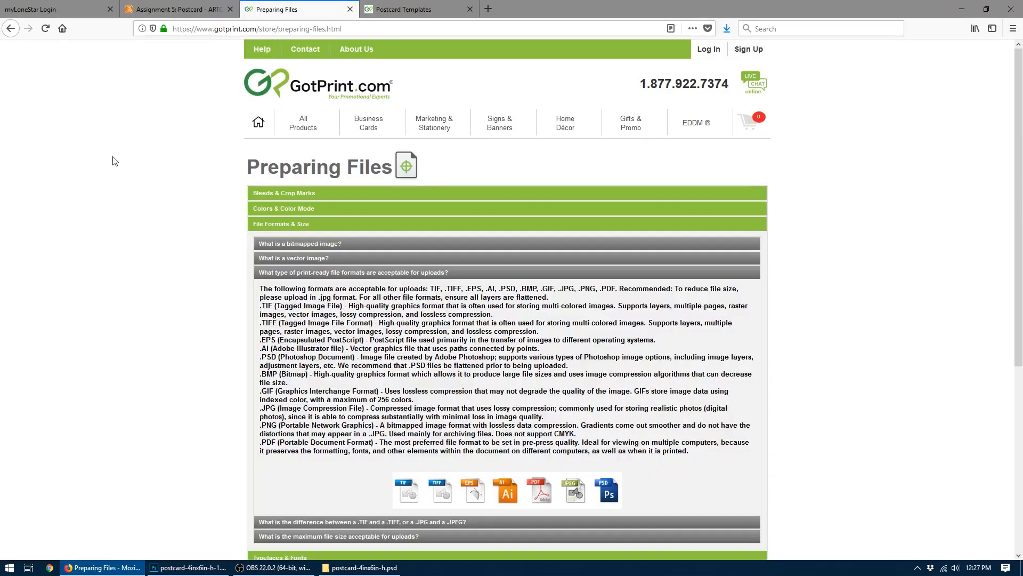
click(493, 10)
text(depo)
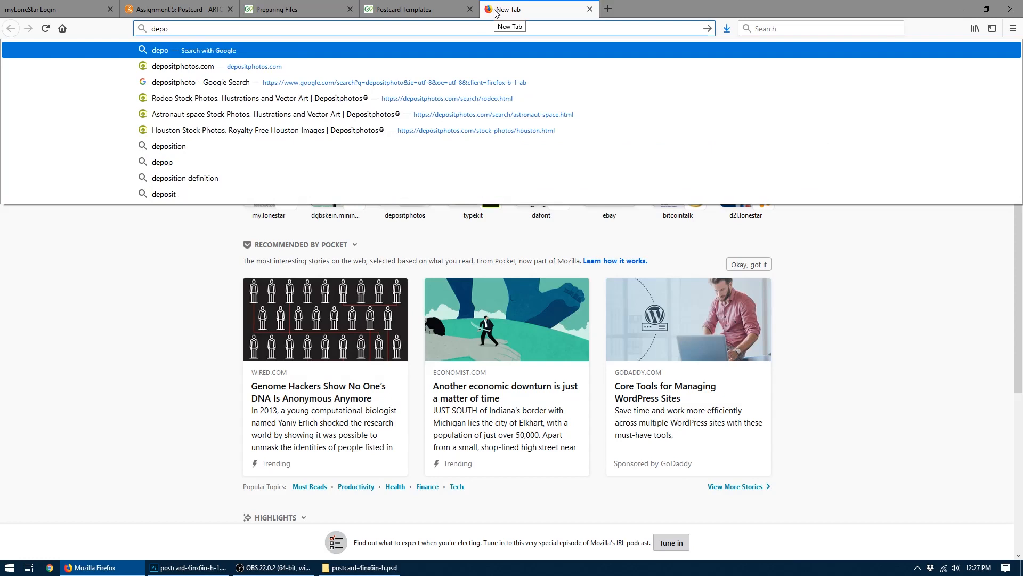
text(sit)
key(Down)
key(Return)
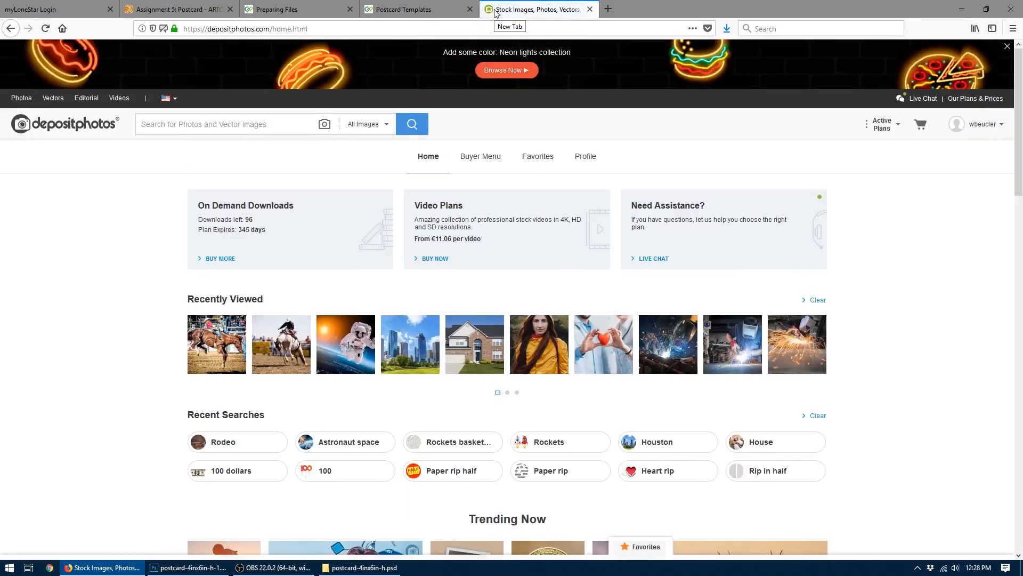
- Open the pexels.com free stock photo site in another new browser tab
click(608, 10)
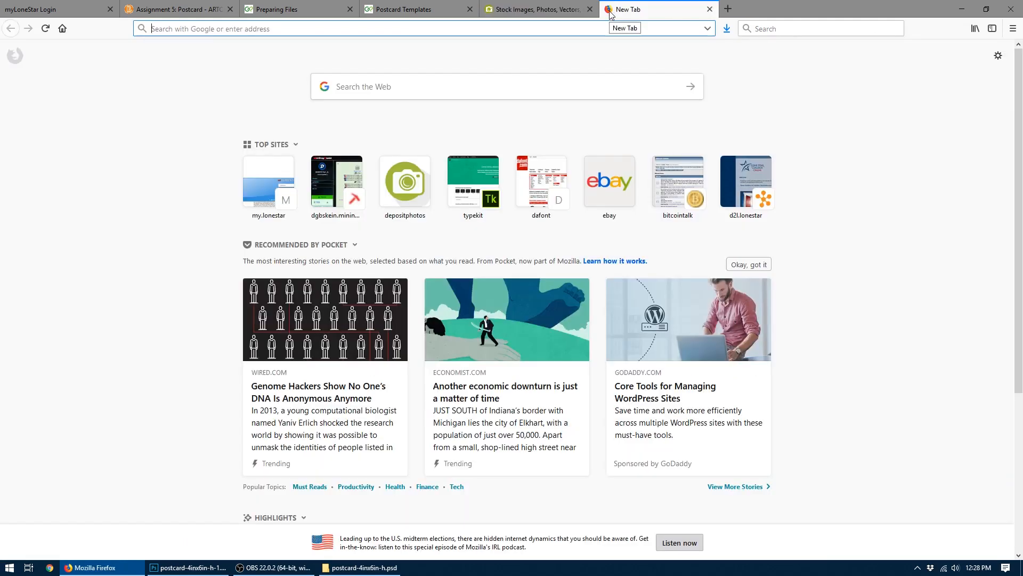
text(pi)
key(BackSpace)
key(BackSpace)
text(pe)
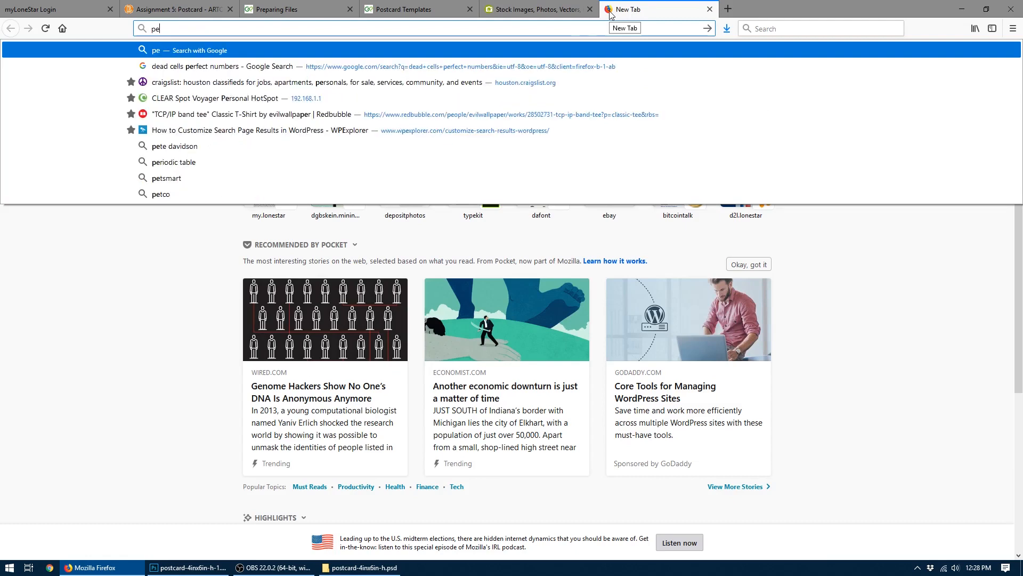
text(xels.c)
key(Return)
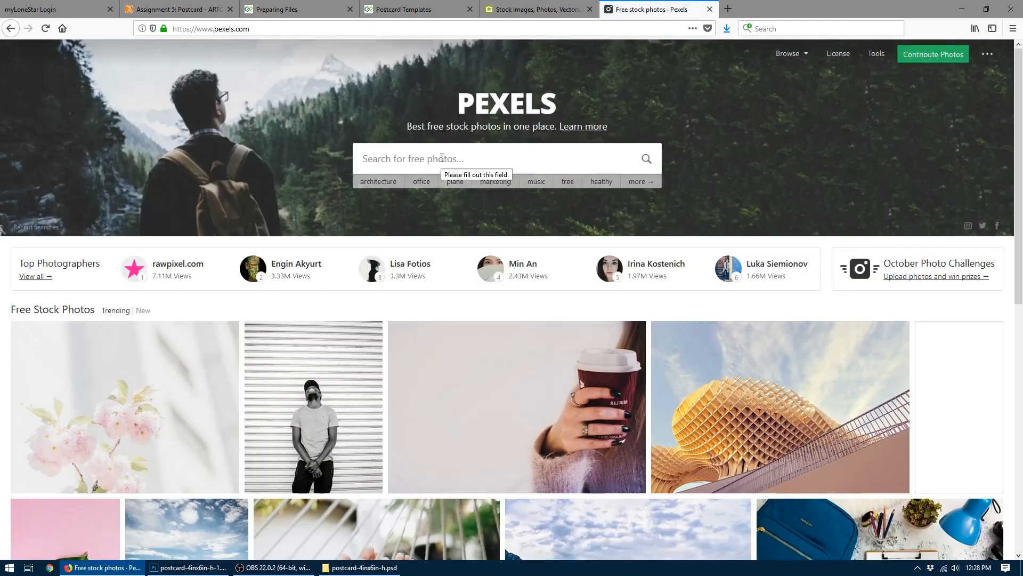
- Search Pexels for "astronaut" photos
text(astron)
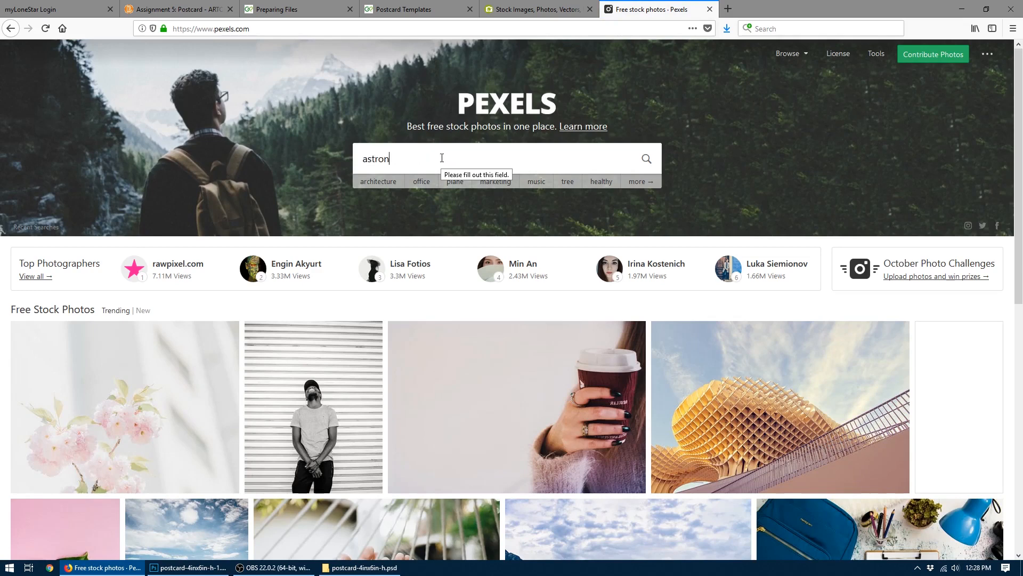
text(aut)
key(Return)
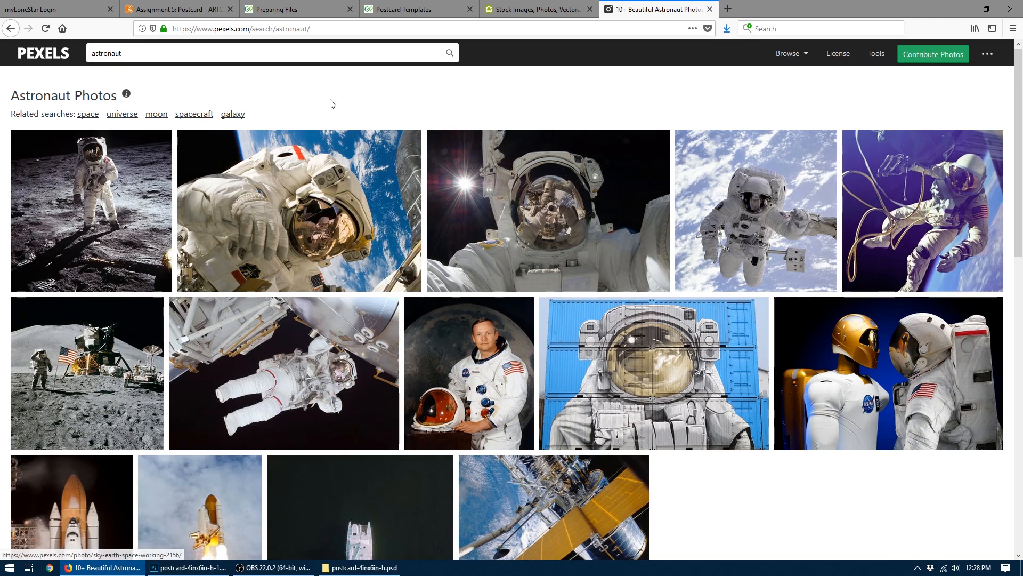
- Download the close-up photo of the spacewalking astronaut above Earth as astronaut-astronomy-cosmos-2156.jpg into the Assignment 5 - Postcard folder
click(319, 196)
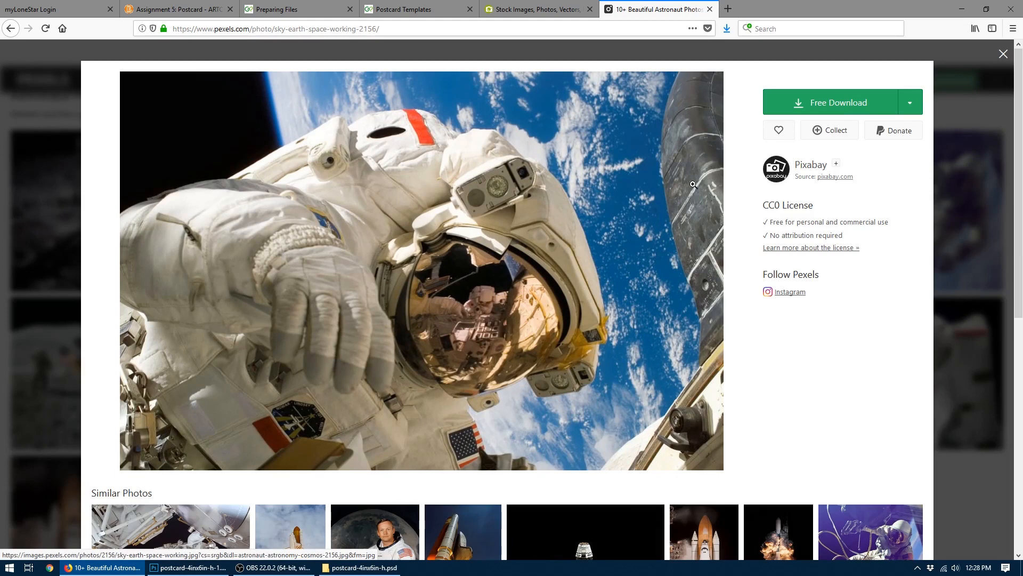
click(880, 103)
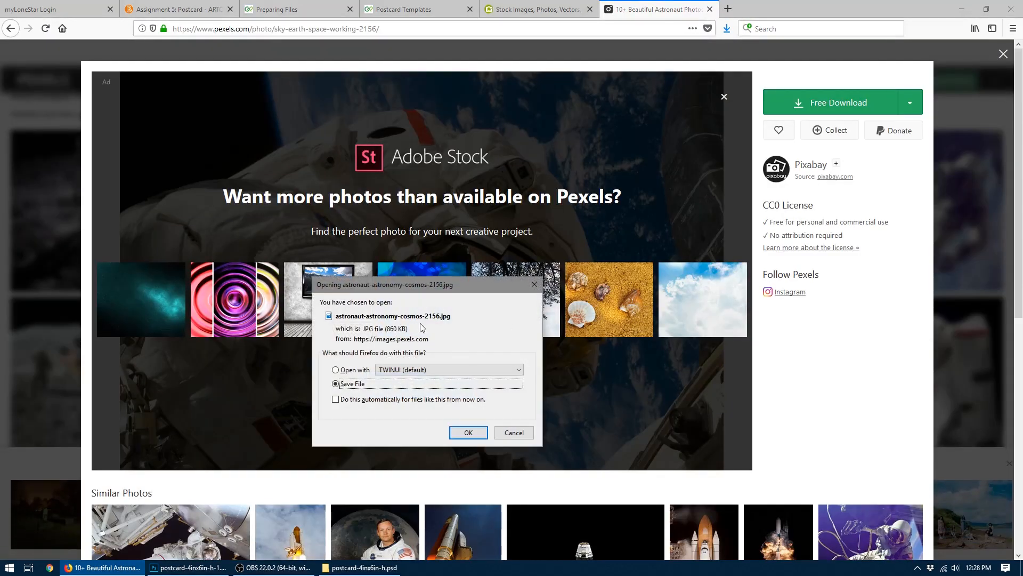
click(468, 432)
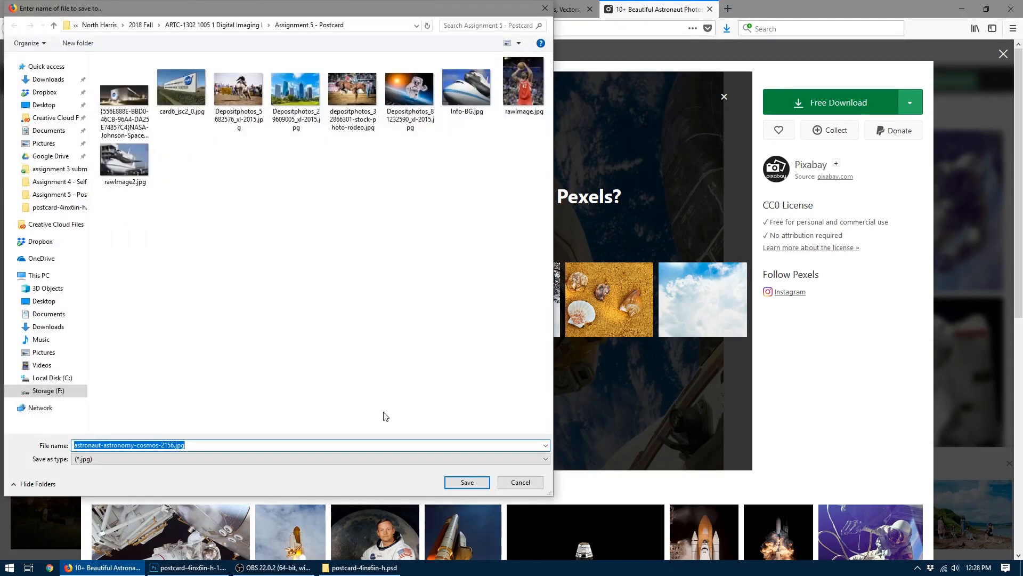
click(467, 482)
- Switch to Photoshop and open astronaut-astronomy-cosmos-2156.jpg from the Assignment 5 - Postcard folder
click(189, 567)
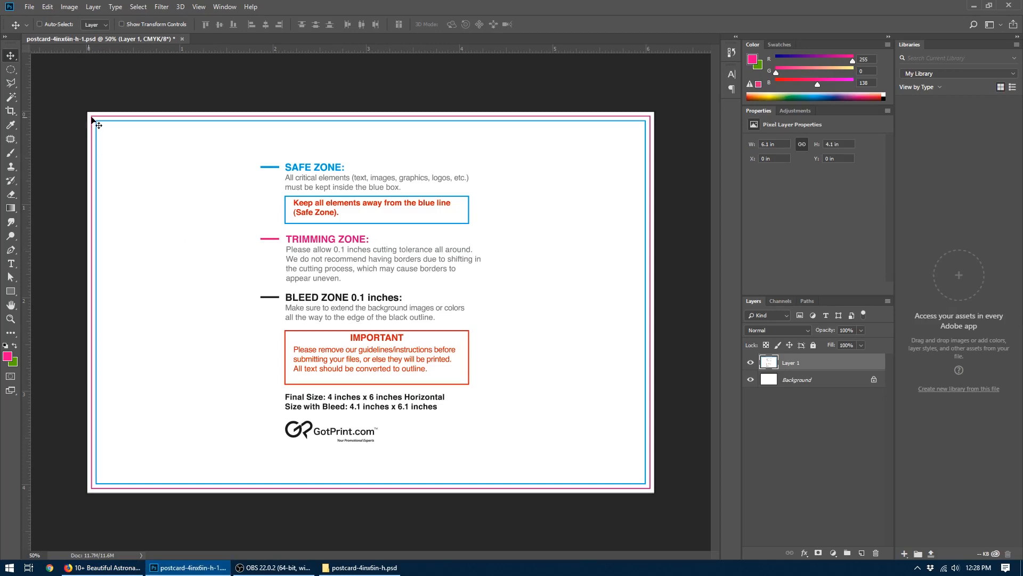
key(ctrl)
key(ctrl+o)
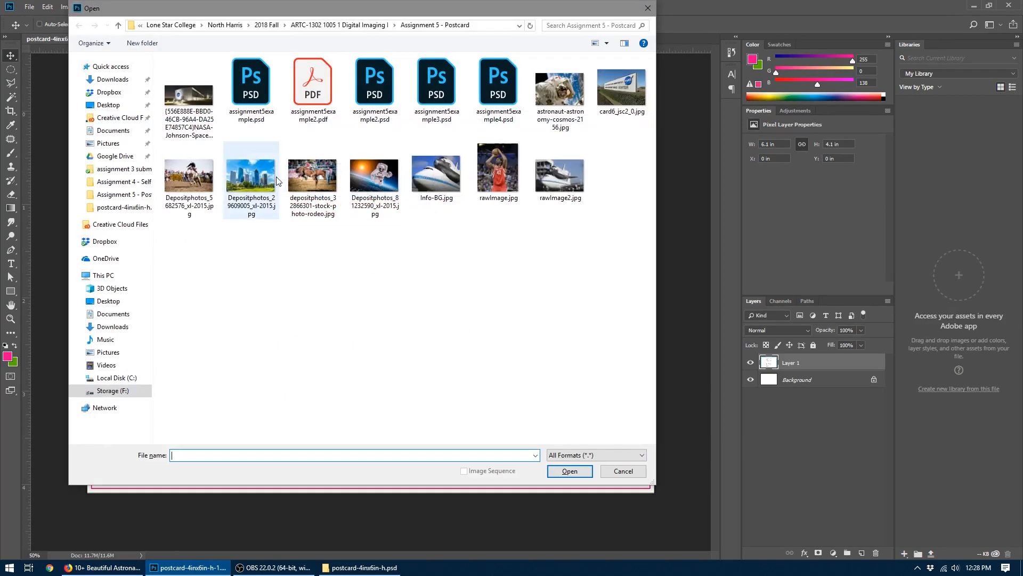
double_click(554, 88)
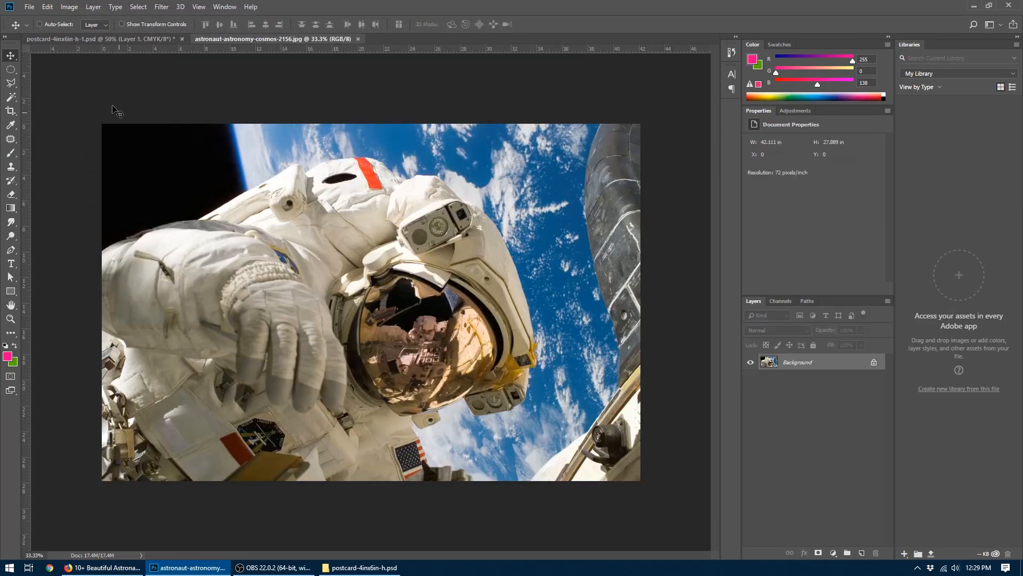
- Copy the entire astronaut image into the postcard template and move it to about X -2.38 in, Y -1.24 in
click(139, 7)
click(143, 19)
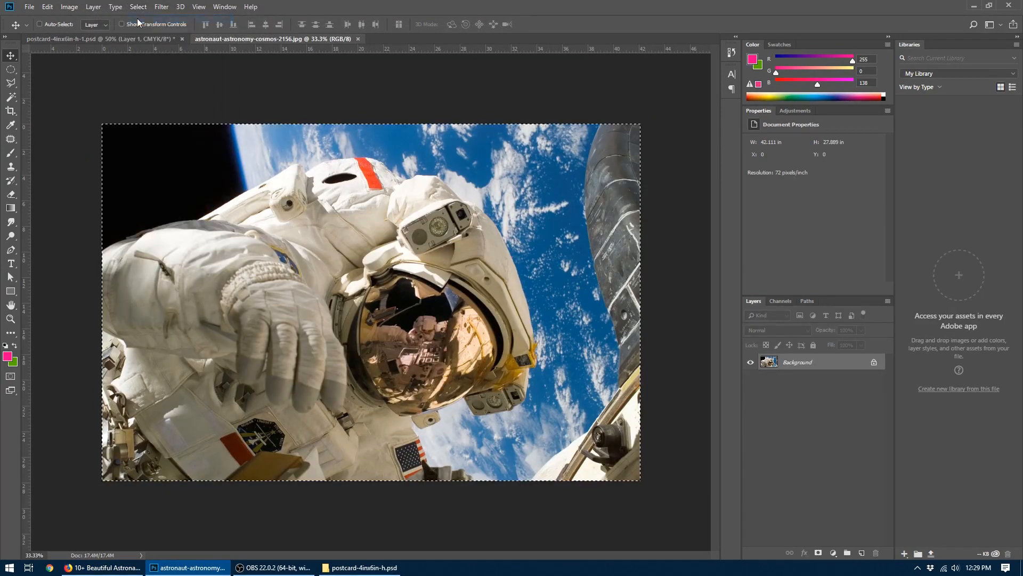
click(48, 7)
click(58, 81)
click(56, 39)
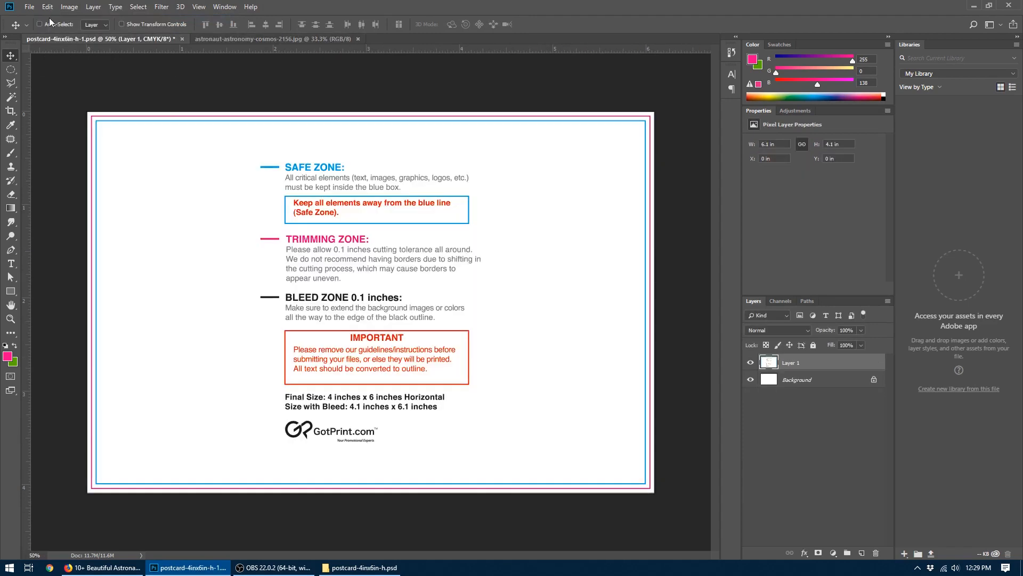
click(47, 7)
click(59, 101)
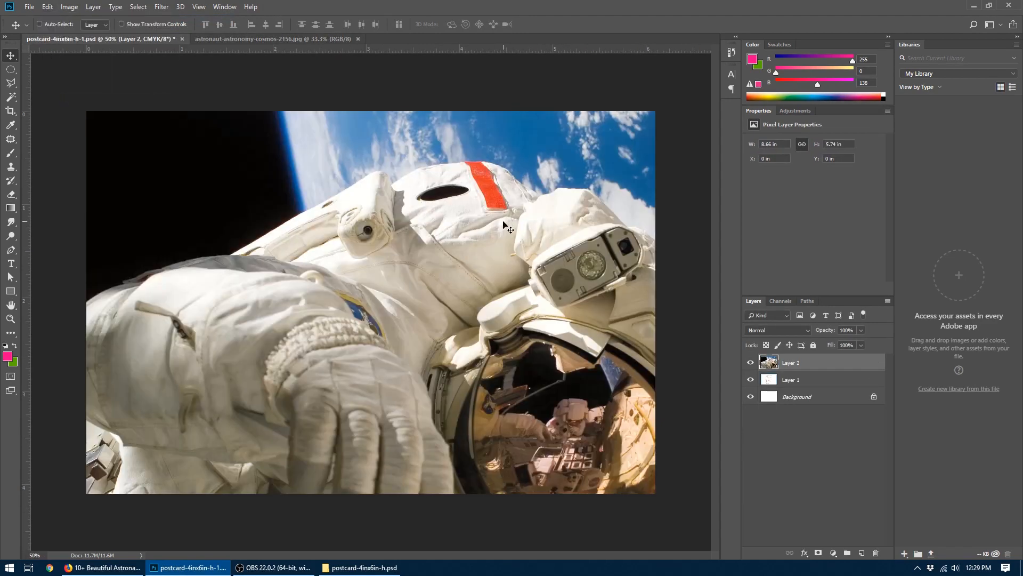
drag(420, 300, 500, 241)
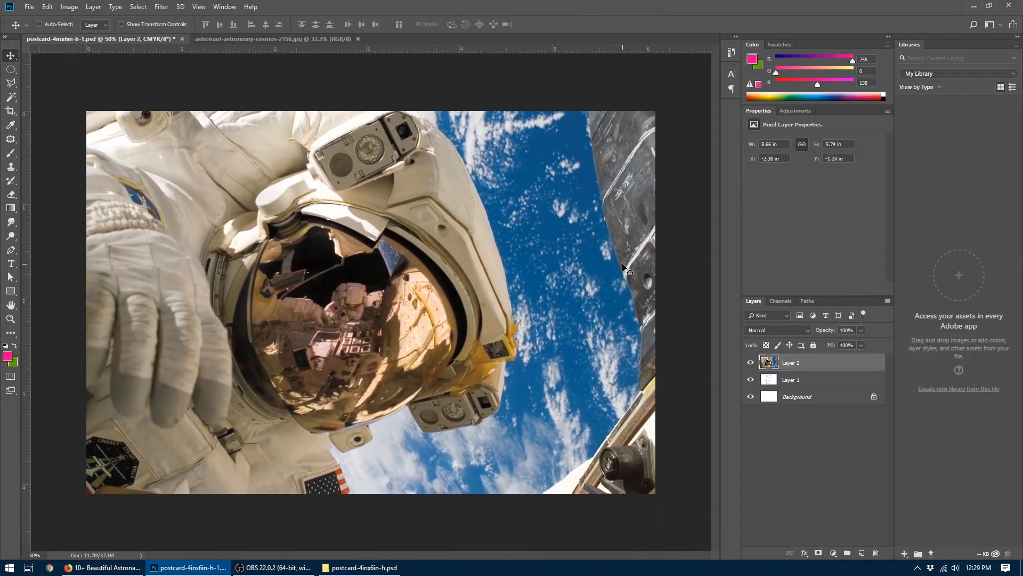
- Scale the pasted astronaut pixel layer down to about 17%, roughly 1.47 by 0.97 in, and apply the transform
right_click(816, 362)
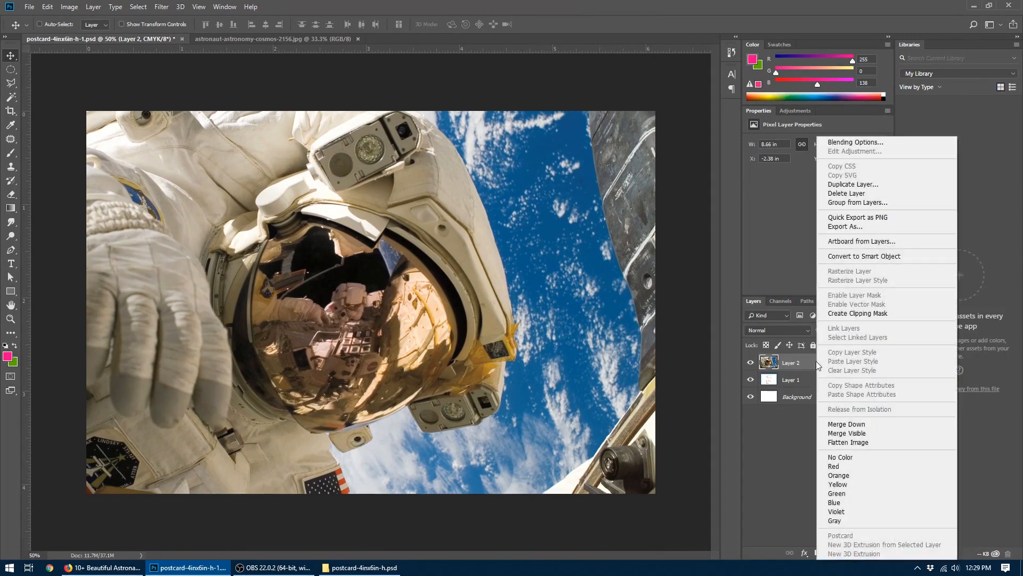
click(855, 262)
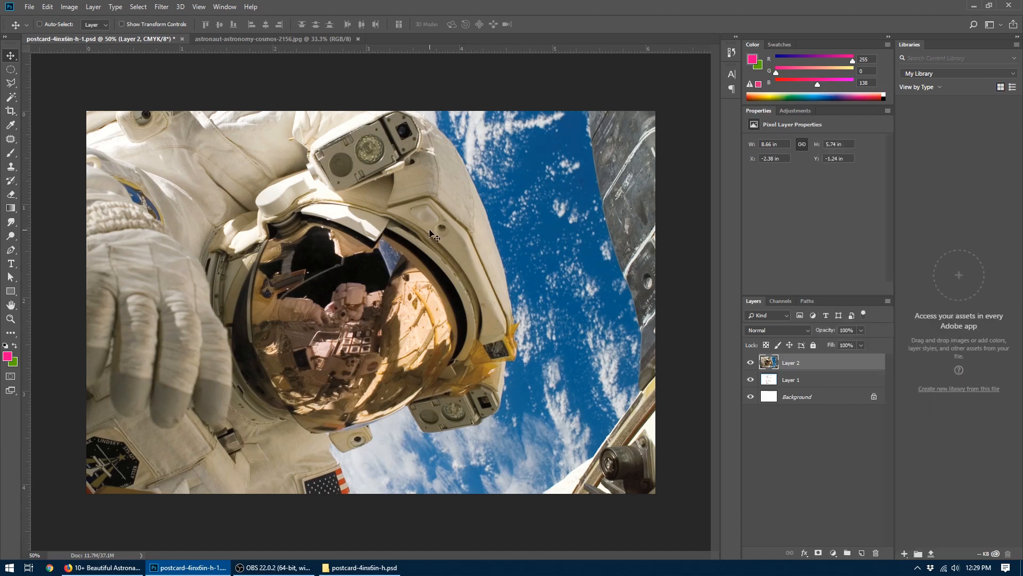
key(ctrl+t)
key(ctrl+minus)
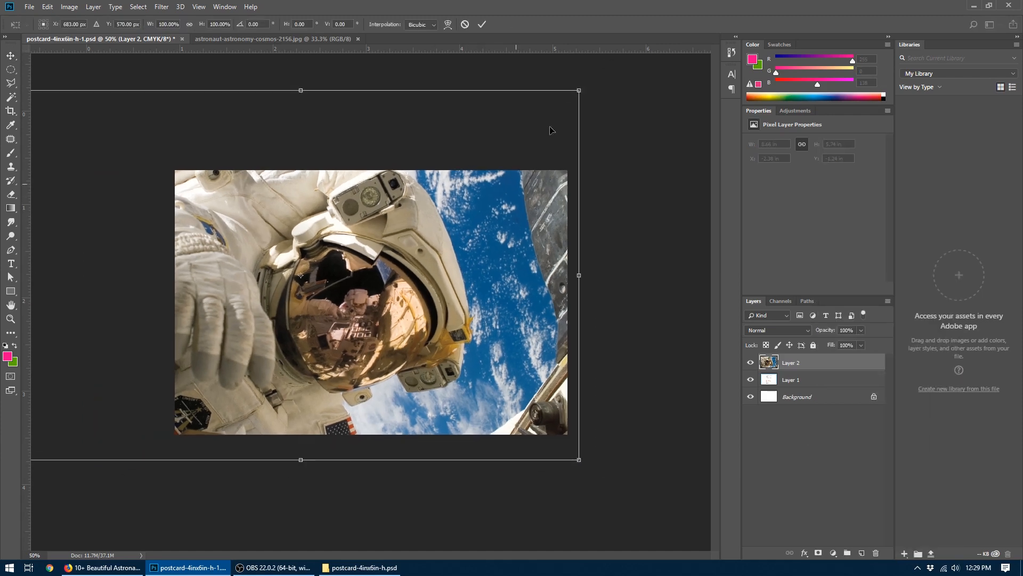
drag(569, 96, 349, 246)
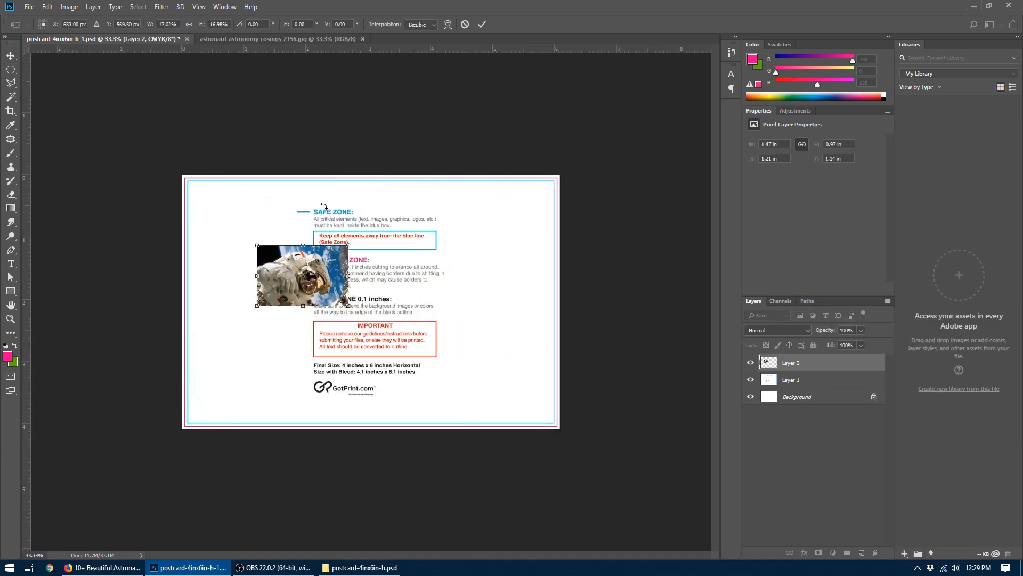
key(Return)
click(324, 208)
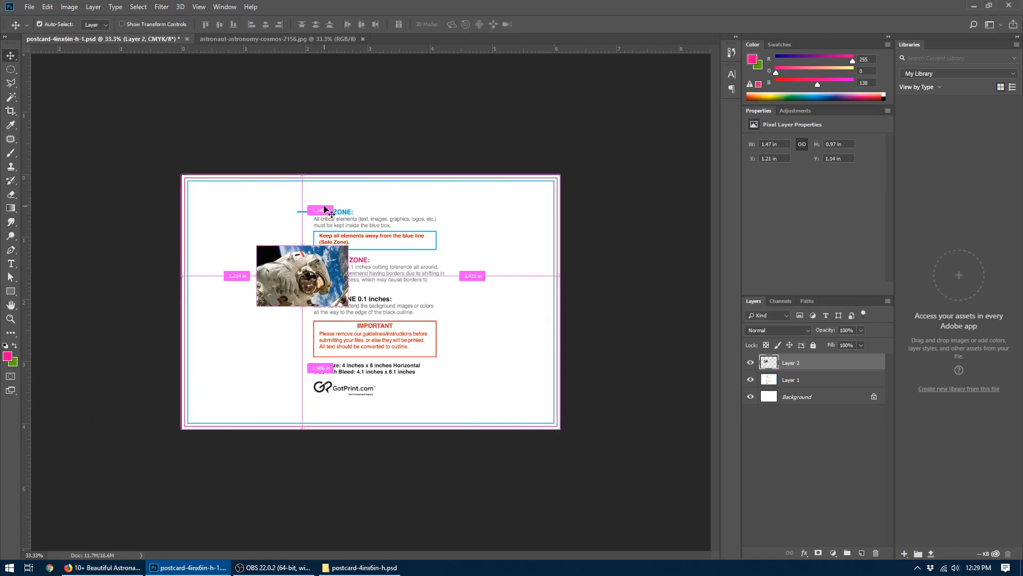
- Enlarge the shrunken astronaut layer to about 10.65 by 7.04 in and inspect its image quality up close
key(ctrl+t)
drag(349, 246, 654, 94)
key(Return)
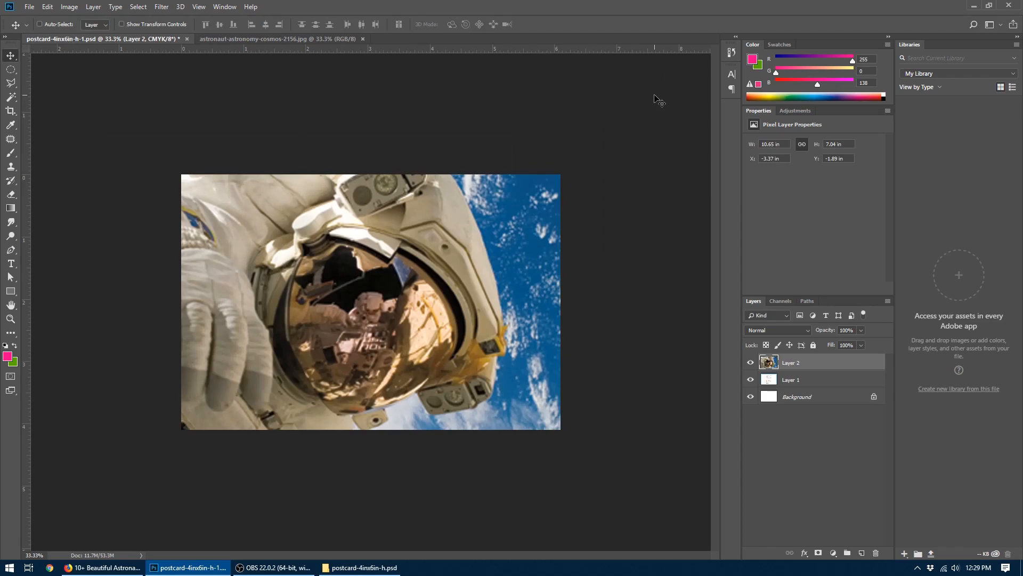
key(ctrl+plus)
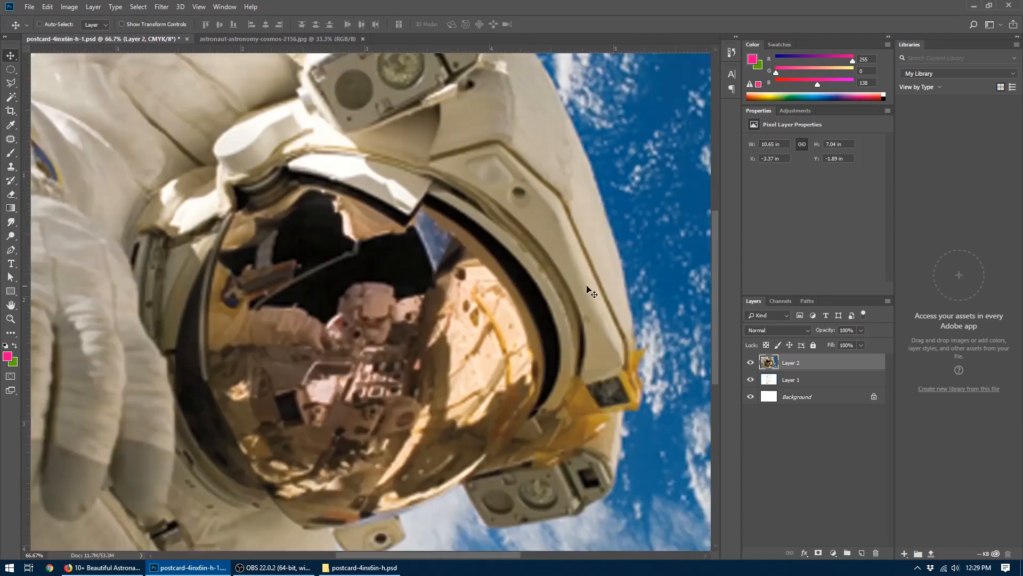
key(ctrl+minus)
key(ctrl+minus)
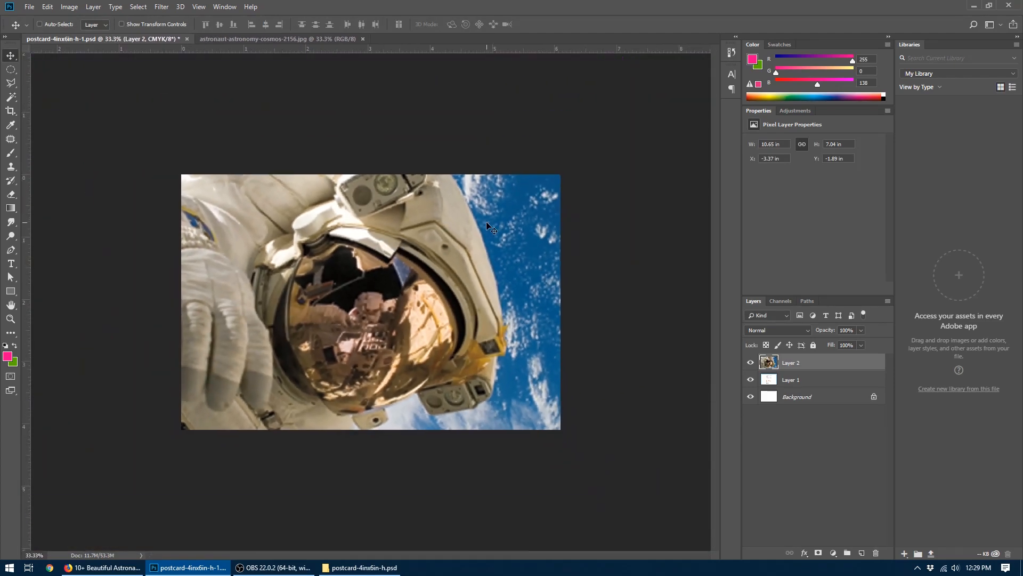
- Shrink and re-enlarge the astronaut layer to about 11.35 by 7.5 in, and undo all of its resizing
key(ctrl+t)
drag(633, 62, 680, 81)
key(Return)
key(ctrl+t)
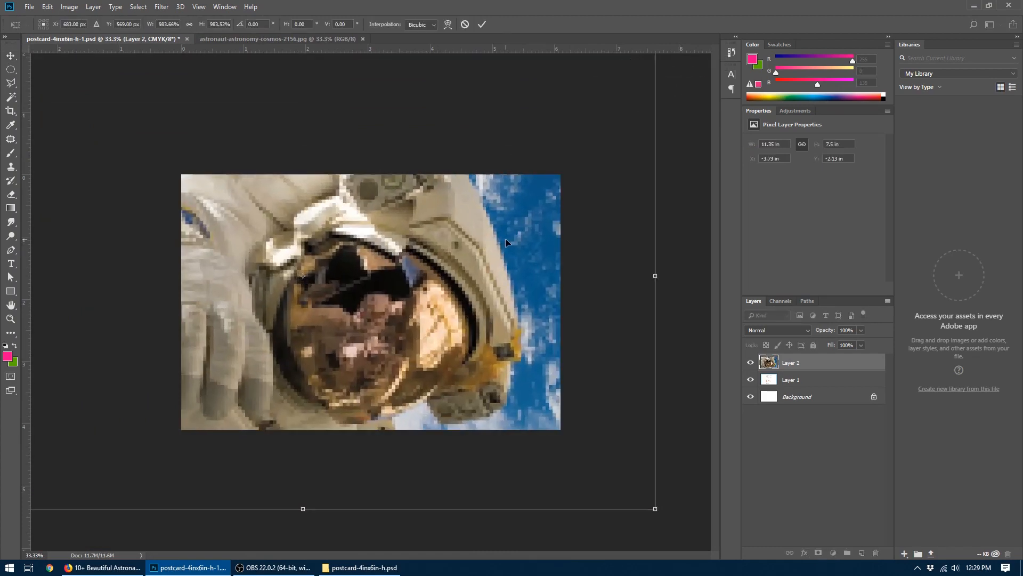
key(Return)
key(ctrl+plus)
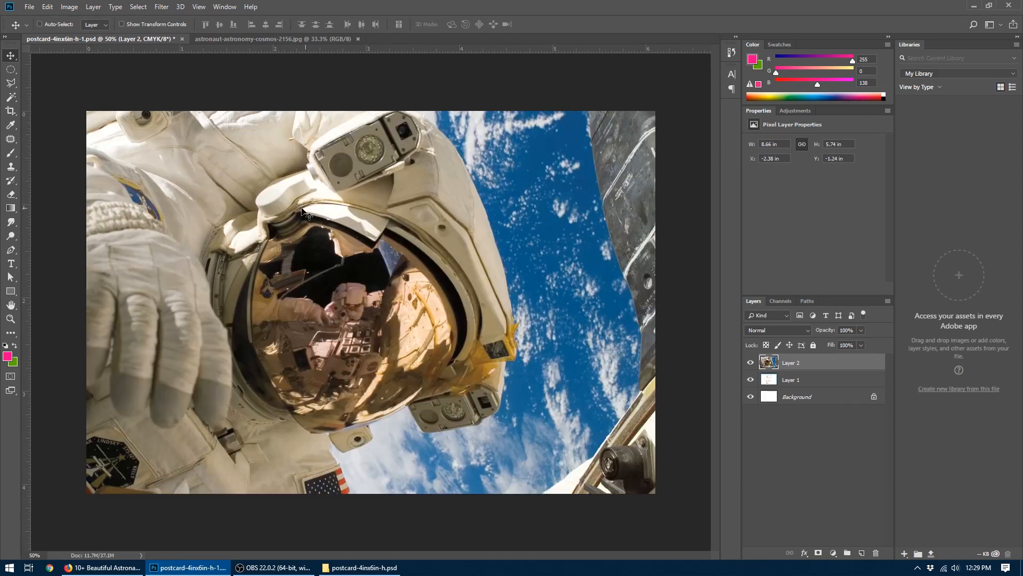
- Convert the astronaut layer to a Smart Object and scale it down to about 3%, roughly 0.27 by 0.18 in
right_click(815, 365)
click(869, 257)
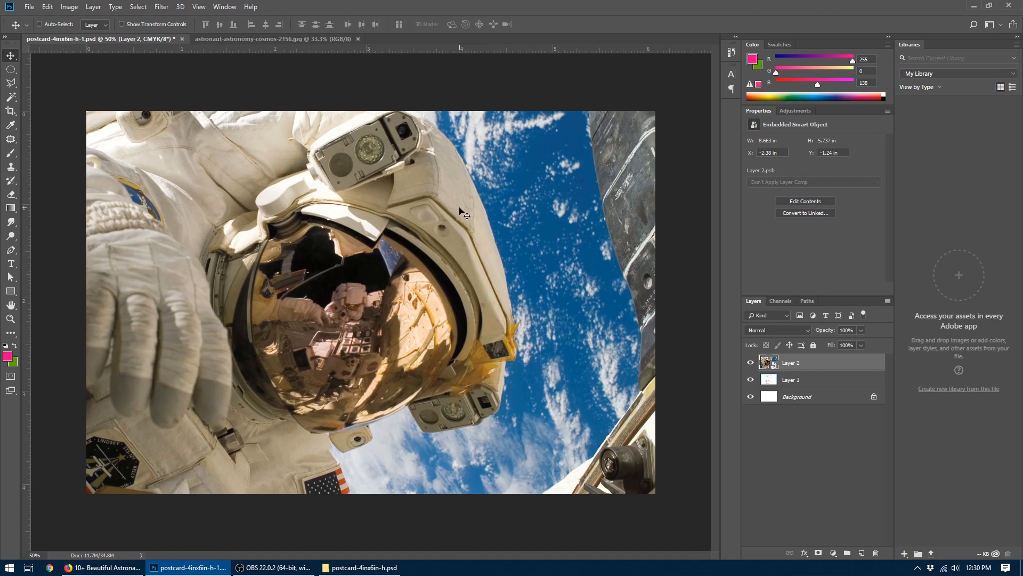
key(ctrl+t)
drag(562, 151, 545, 209)
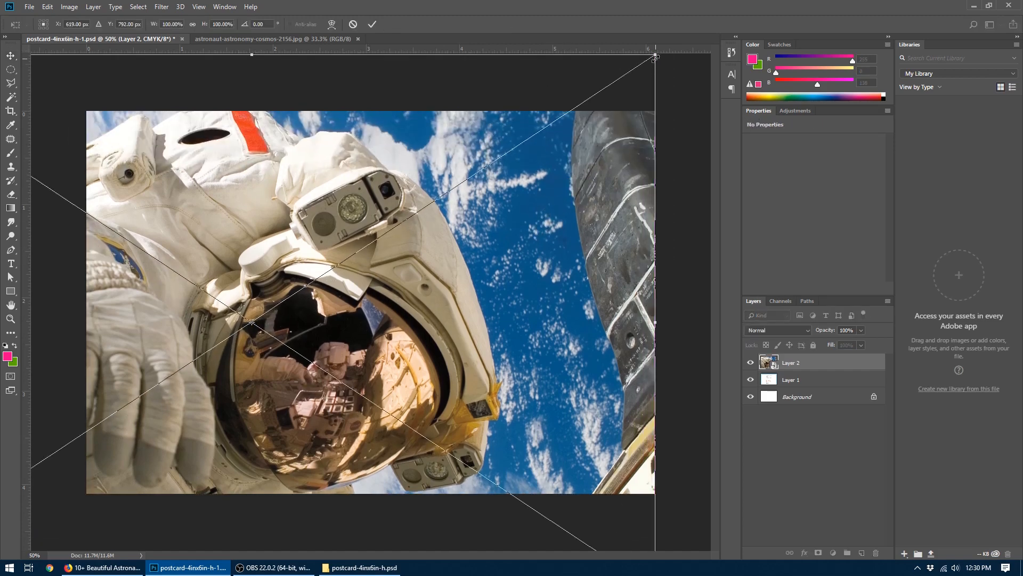
drag(655, 54, 257, 314)
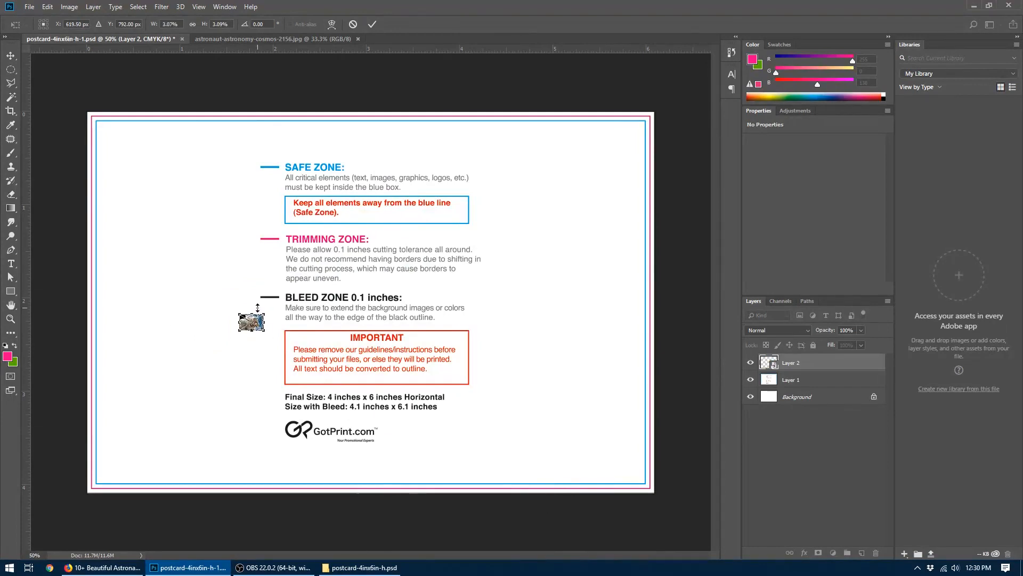
key(Return)
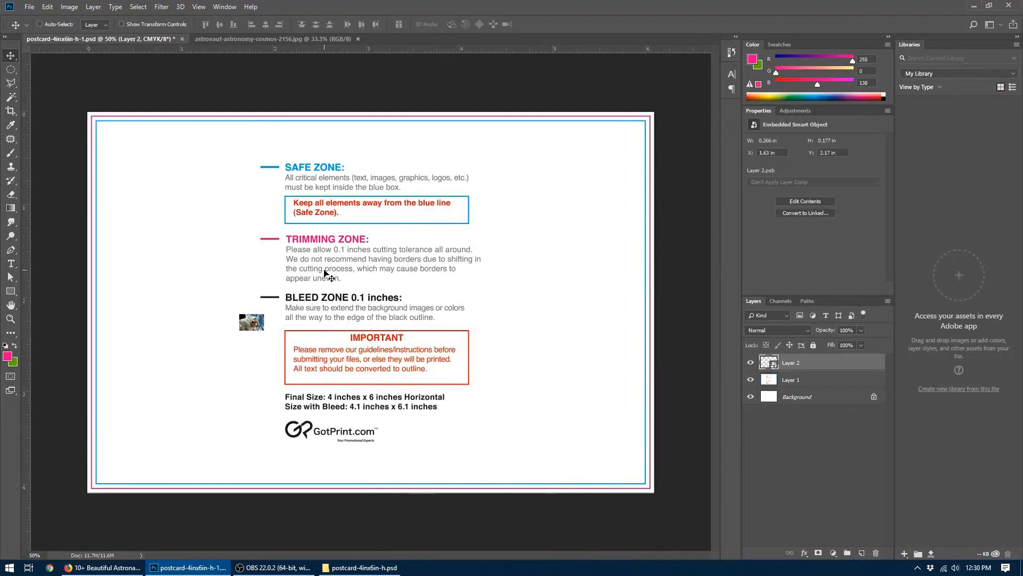
- Enlarge the astronaut Smart Object to about 7.52 by 5.01 in and shrink it again to about 0.66 by 0.44 in
key(ctrl+t)
drag(264, 314, 603, 73)
key(Return)
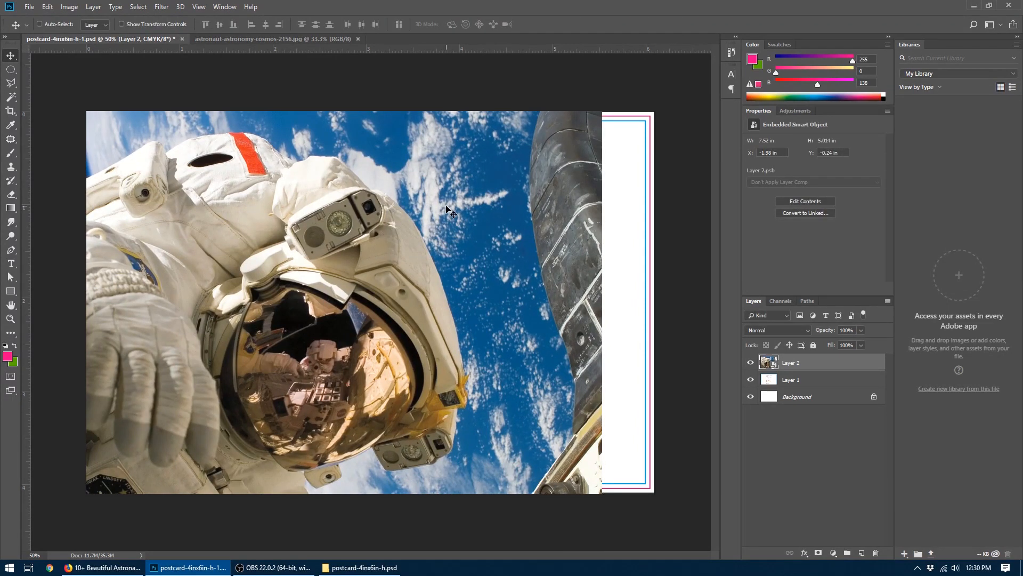
key(ctrl+minus)
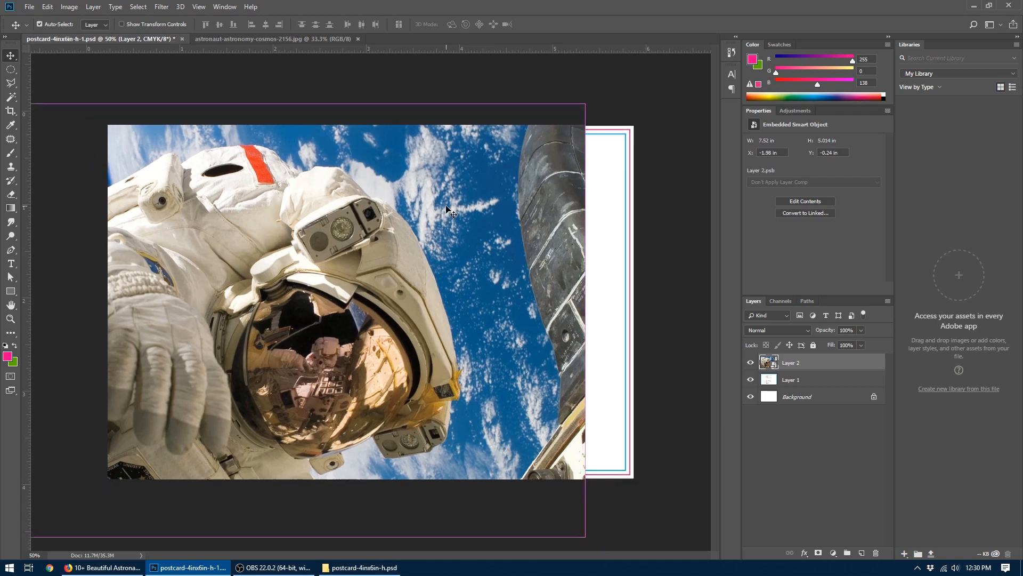
key(ctrl+t)
drag(525, 157, 305, 294)
key(Return)
- Enlarge the shrunken astronaut Smart Object to about 20.98 by 13.95 in, and undo all of its resizing
key(ctrl+t)
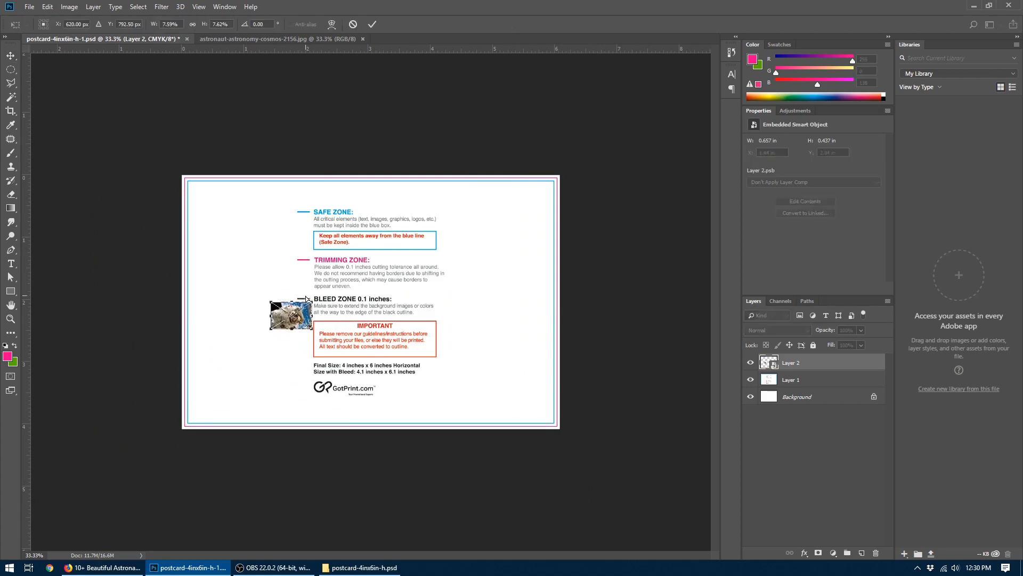
drag(313, 302, 628, 229)
key(Return)
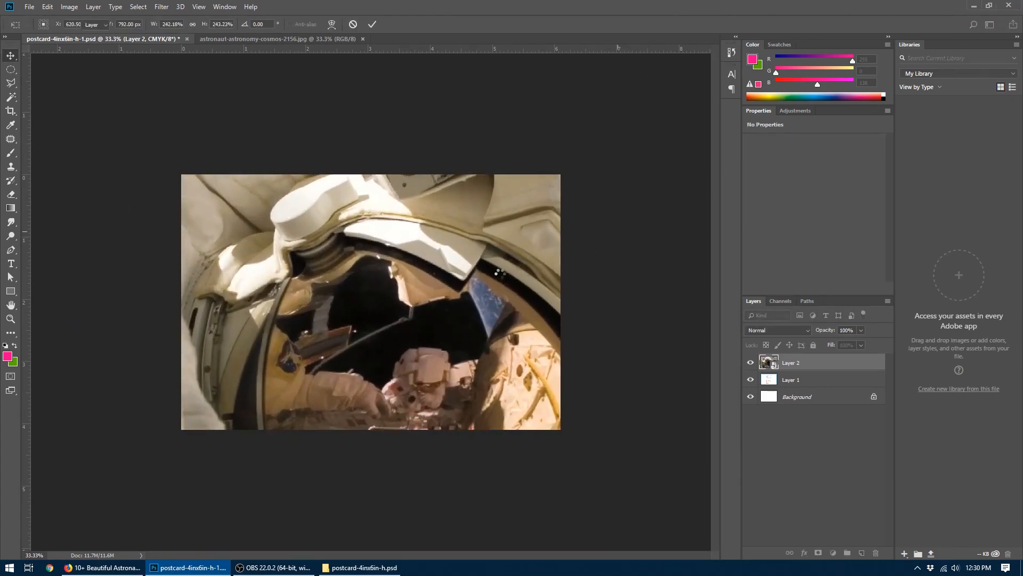
key(ctrl+plus)
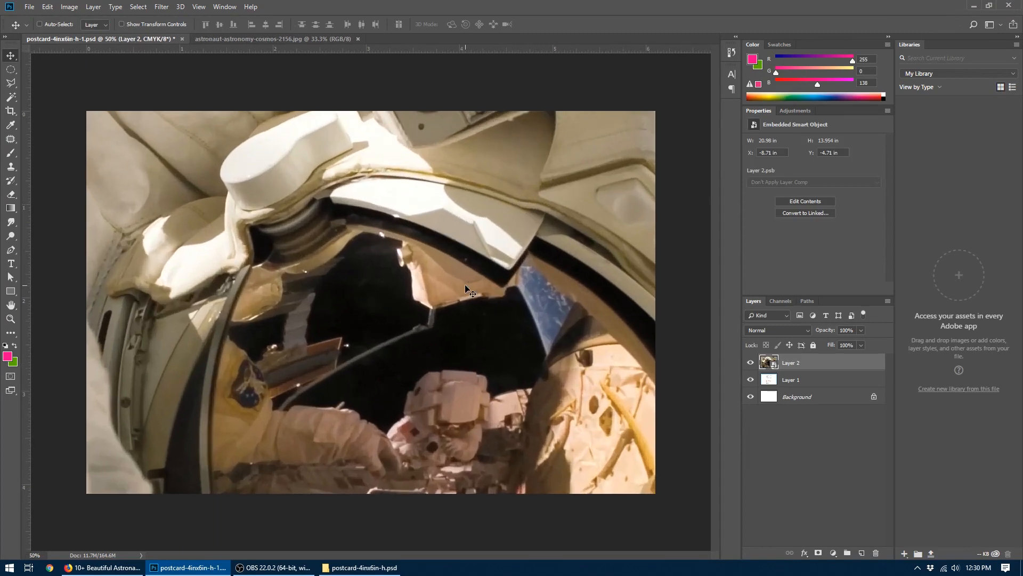
key(ctrl+alt+z)
key(ctrl+alt+z)
key(ctrl+alt+z)
key(ctrl+alt+z)
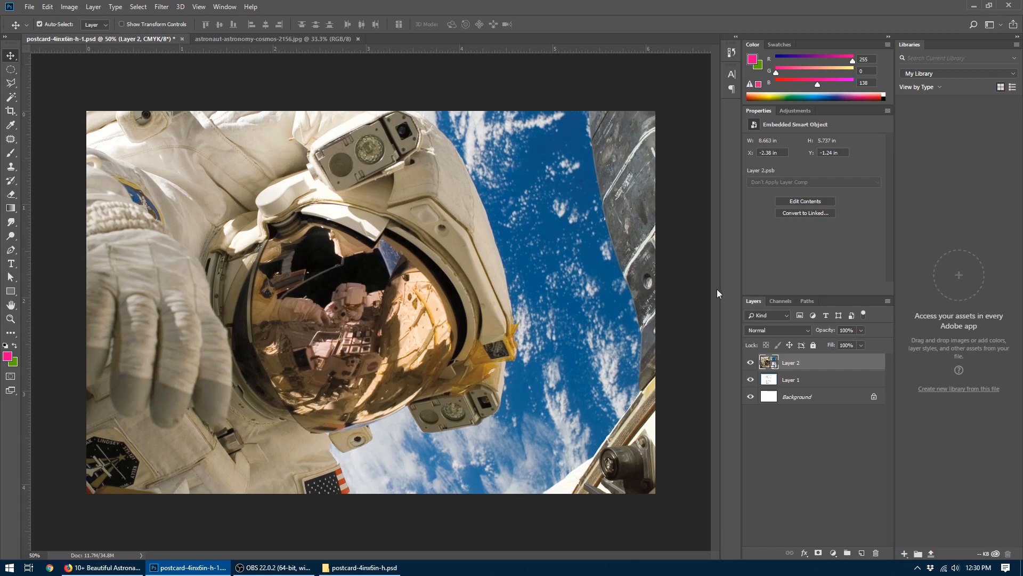
- Scale the astronaut Smart Object down to about 76% and reposition it over the postcard with Free Transform
key(ctrl+minus)
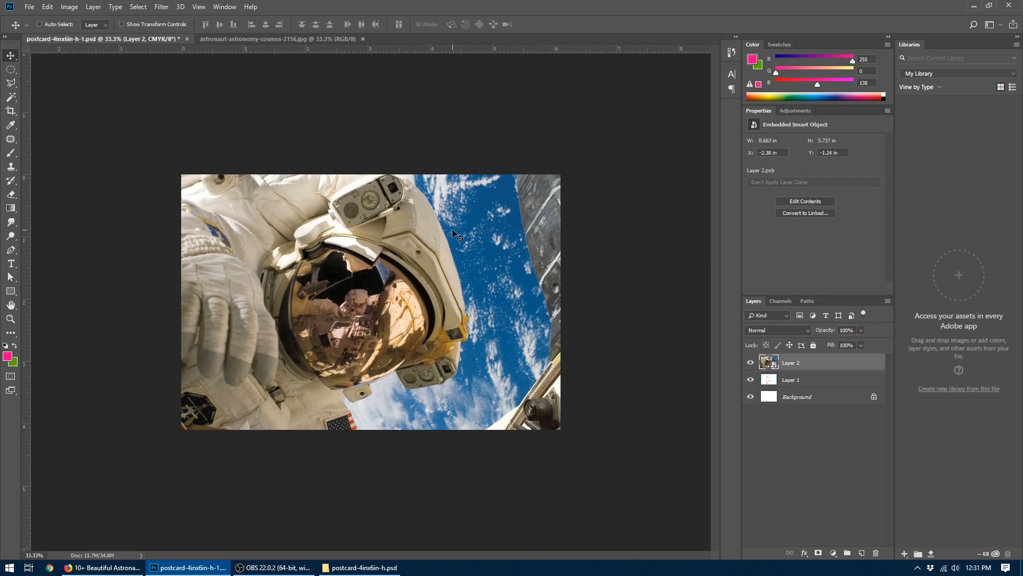
key(ctrl+t)
drag(578, 98, 450, 181)
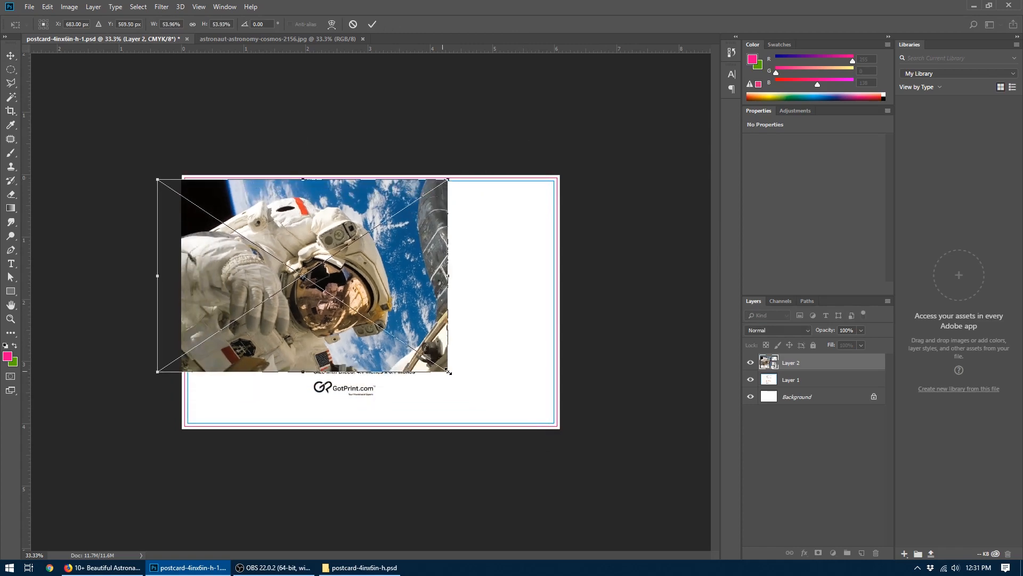
drag(448, 372, 573, 456)
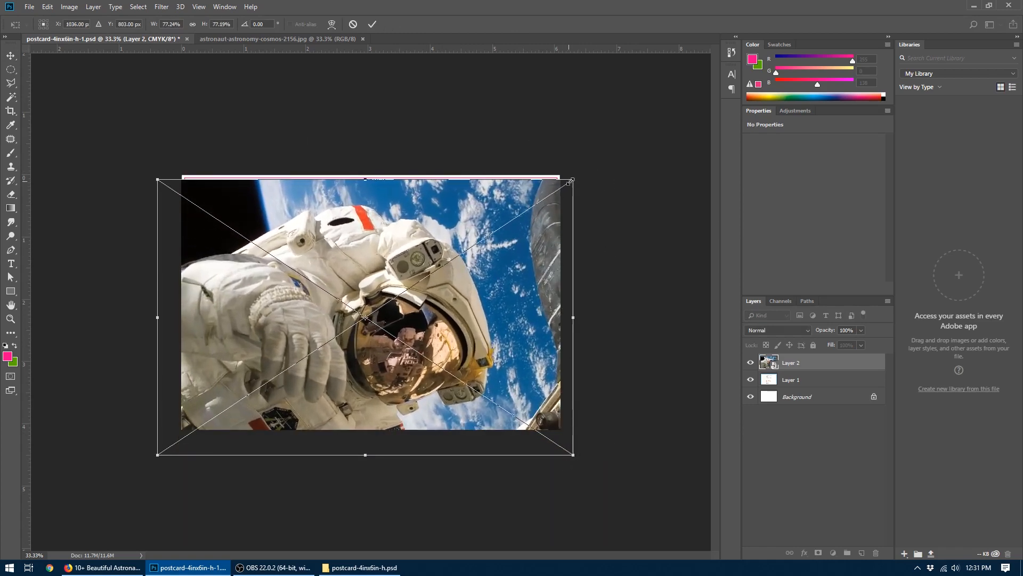
drag(571, 179, 608, 157)
drag(567, 203, 424, 239)
drag(520, 145, 485, 167)
drag(485, 443, 476, 436)
- Rotate the astronaut about -90° and place it over the postcard's left side at about X -1.44 in, Y -1.1 in
drag(520, 211, 163, 110)
drag(328, 221, 294, 230)
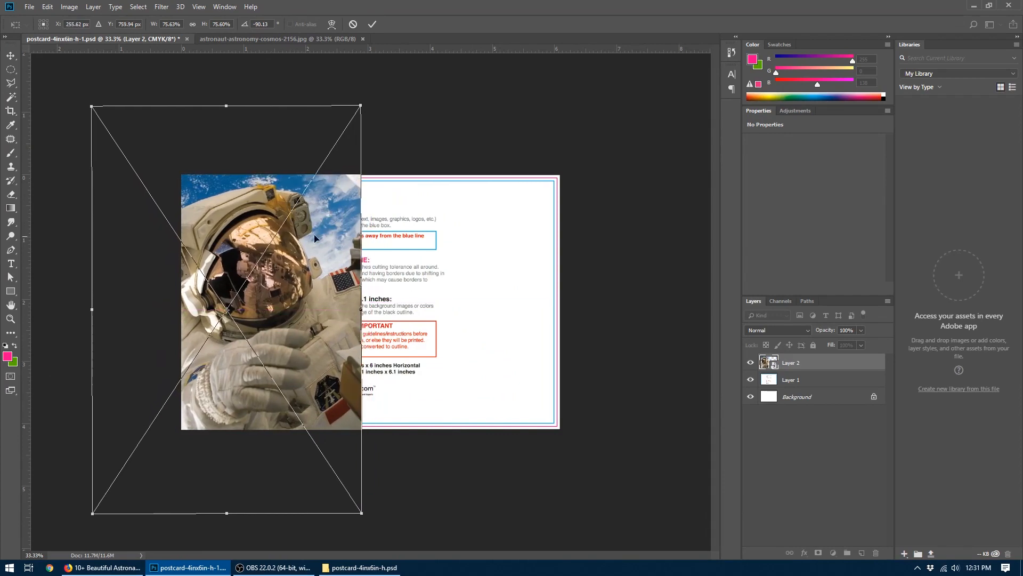
key(Return)
key(ctrl+plus)
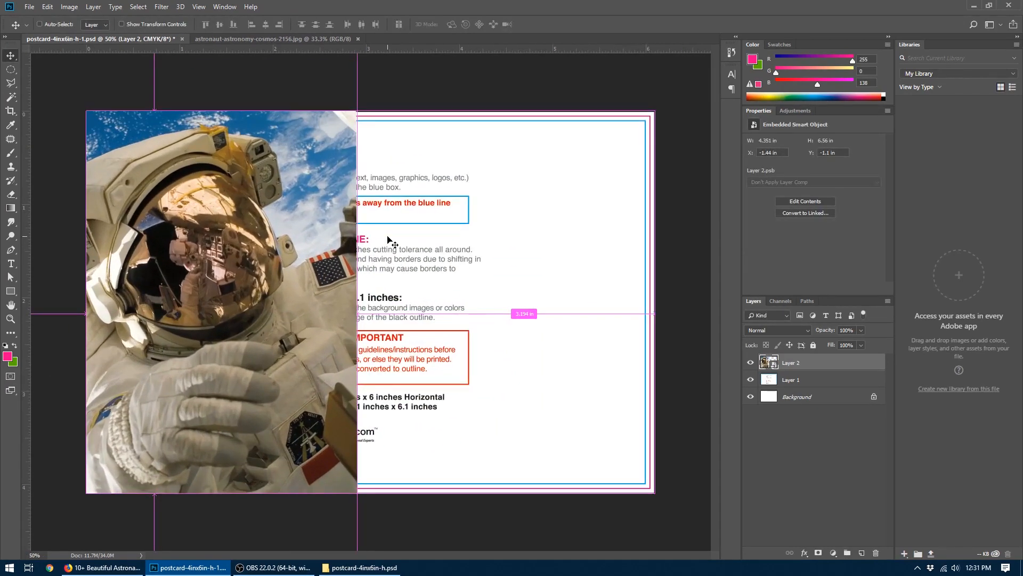
key(ctrl+minus)
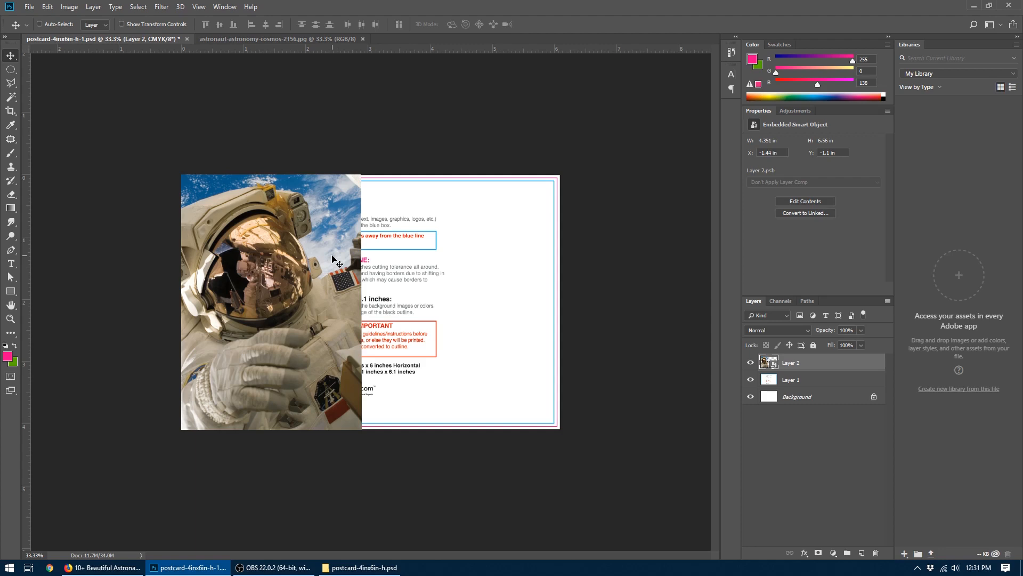
- Switch to Firefox, close the astronaut photo's page on Pexels and search the stock photos for cowboy
click(103, 567)
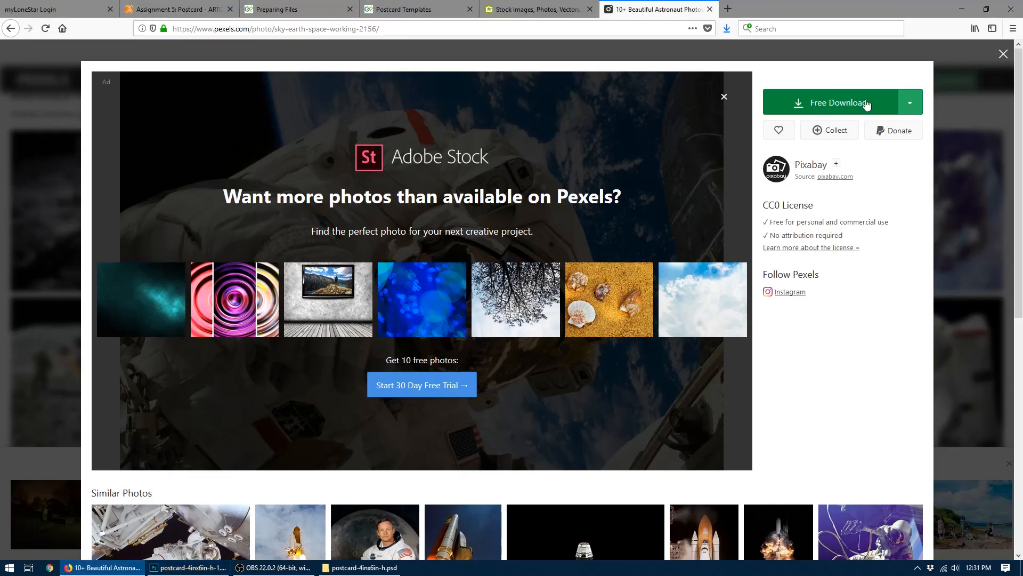
click(1003, 53)
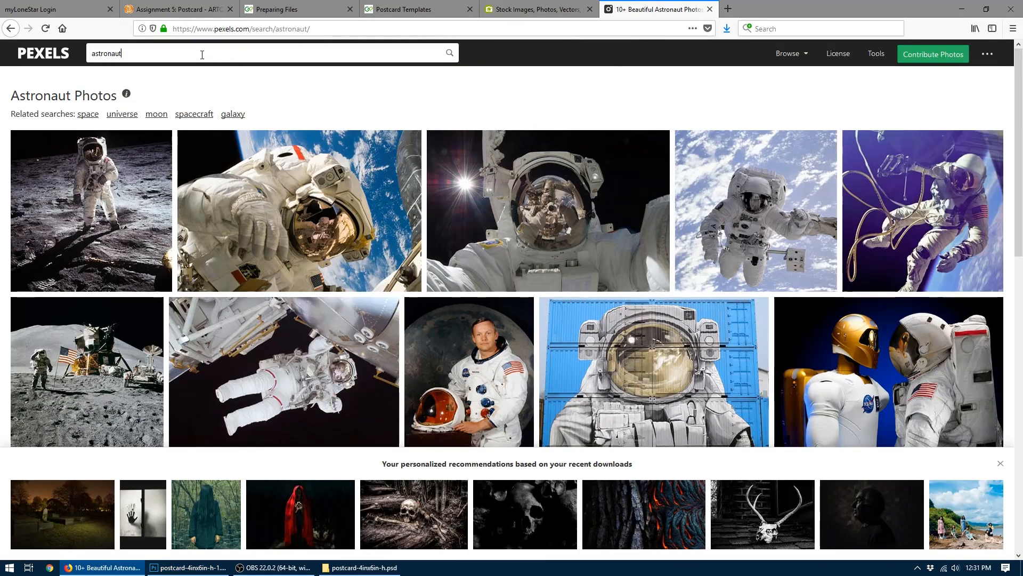
drag(202, 55, 2, 48)
text(cowboy)
key(Return)
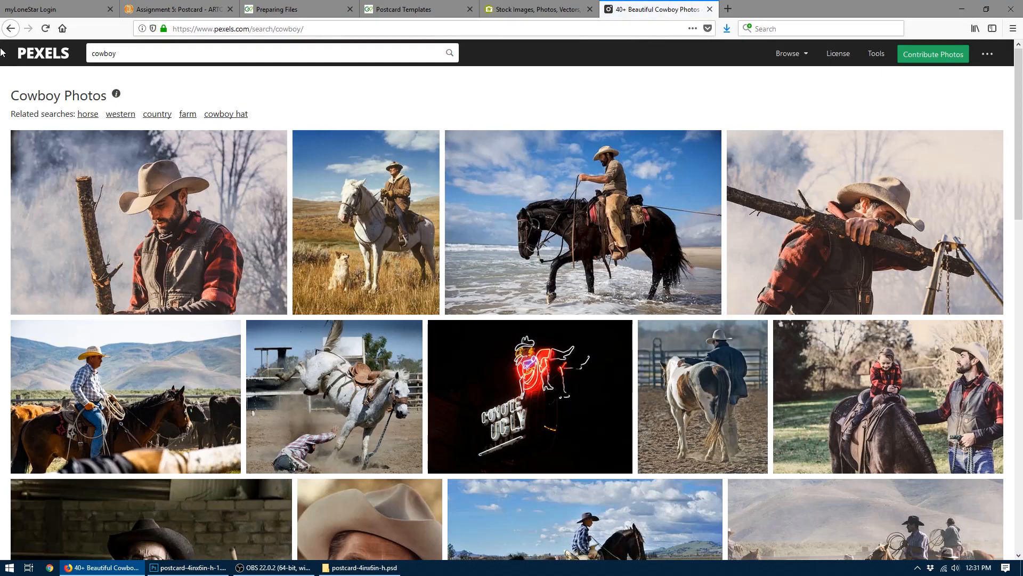
click(189, 568)
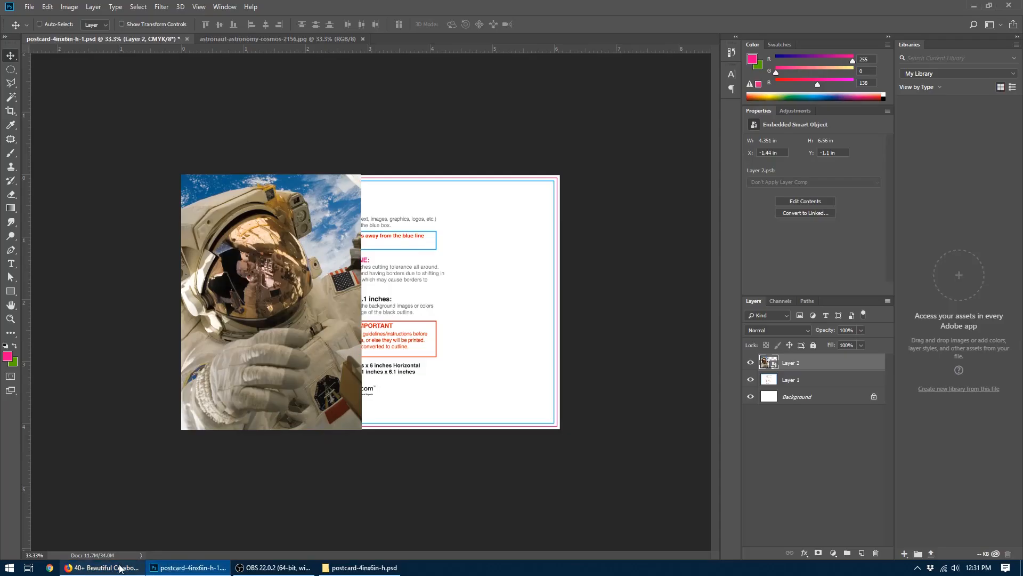
click(116, 568)
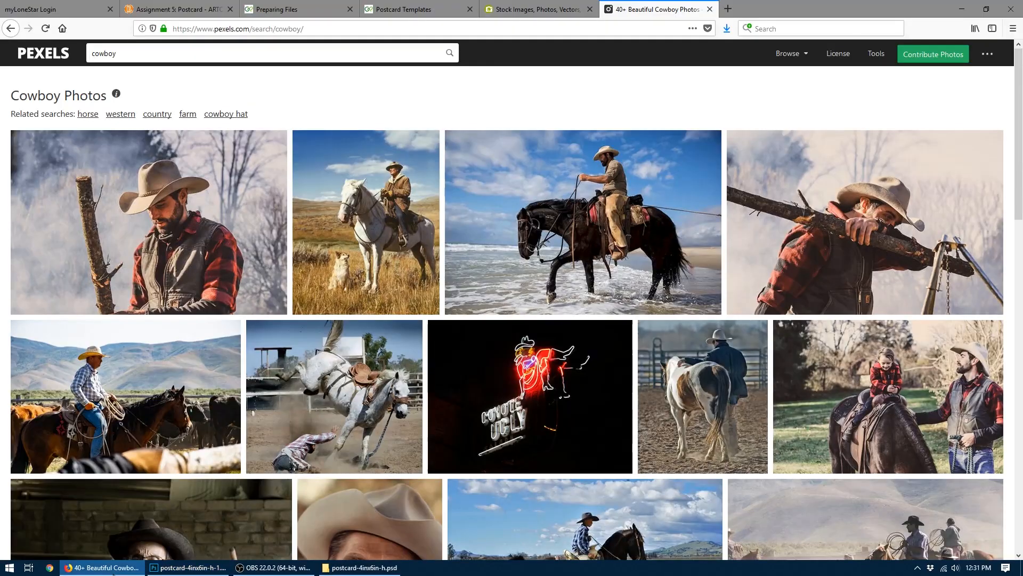
- Try to search Pexels for rodeo from the cowboy results page
drag(147, 55, 19, 52)
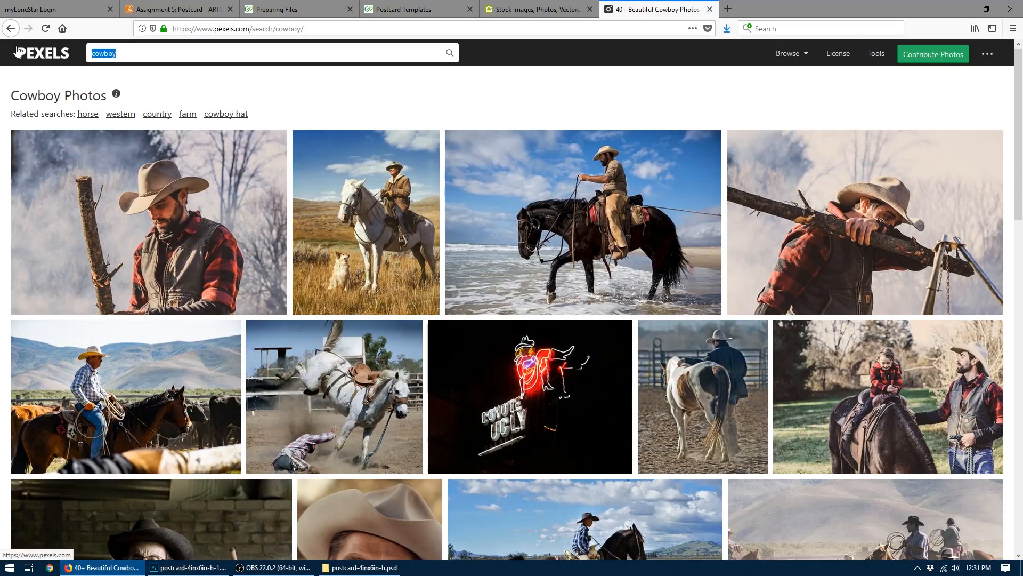
text(rodeo)
key(Return)
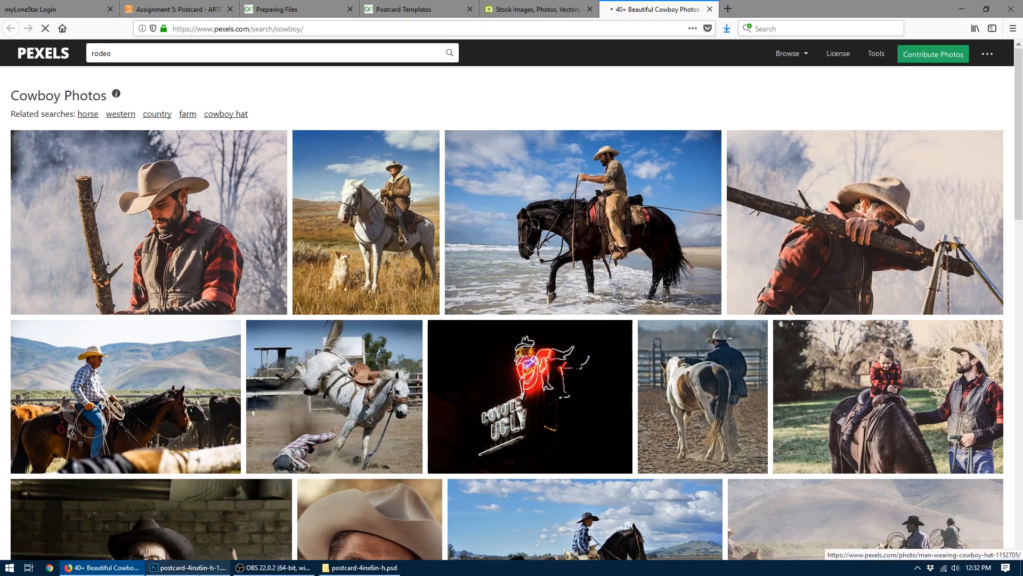
key(alt+Tab)
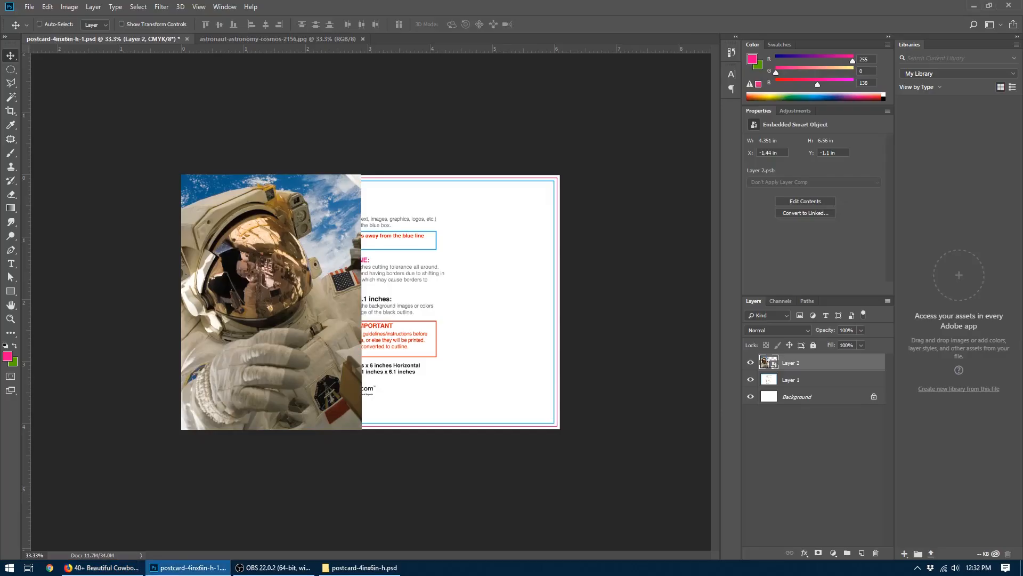
click(131, 568)
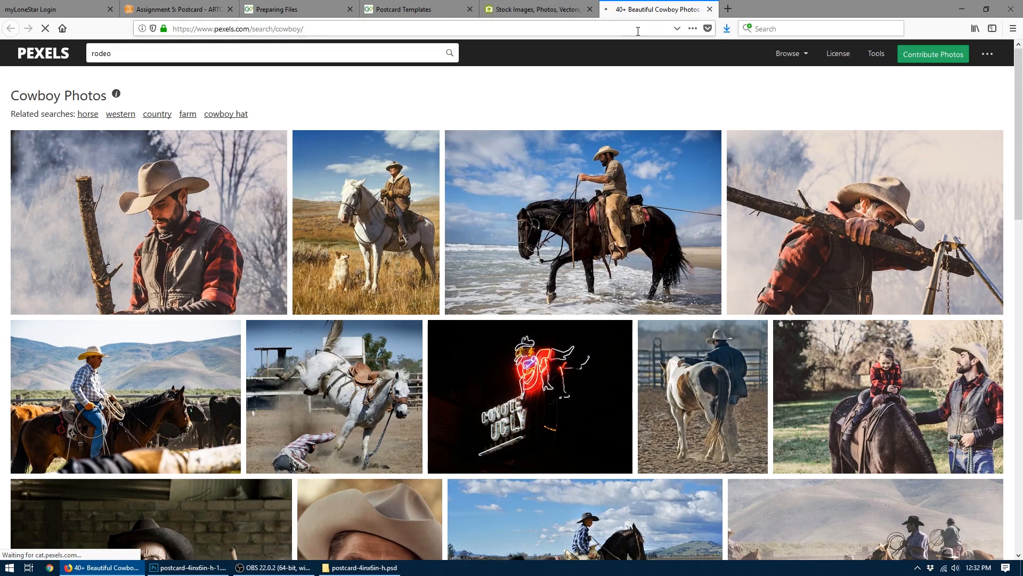
- Load Pexels in a new browser tab, search for rodeo and close the tab with the cowboy results
click(728, 10)
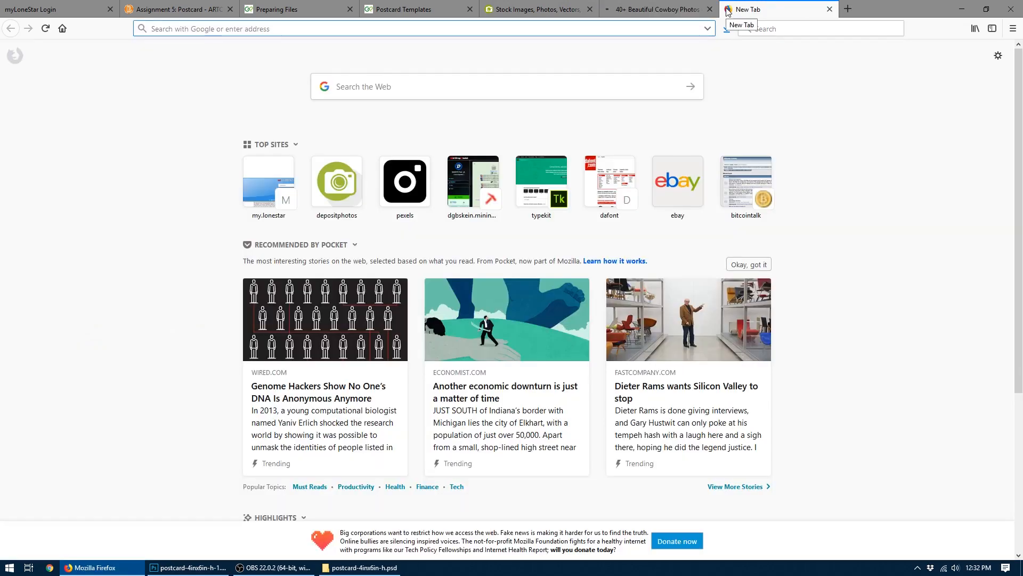
text(pexels.co)
key(Return)
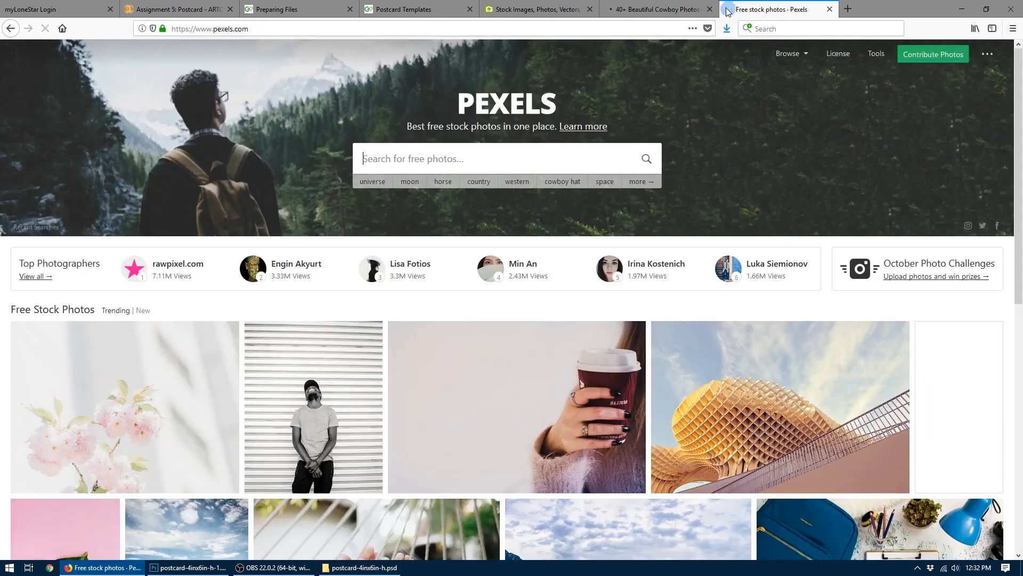
text(ro)
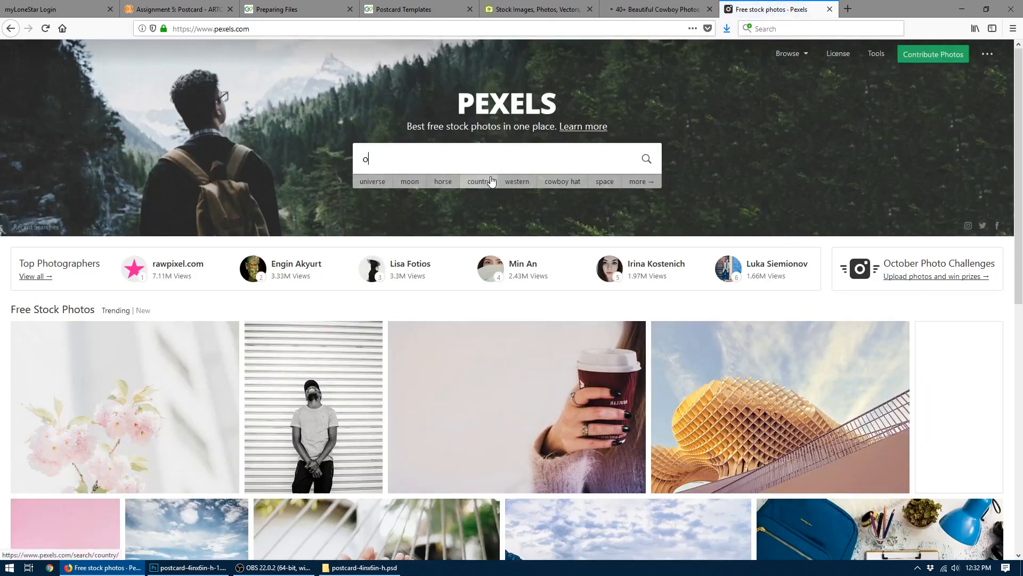
text(deo)
key(Return)
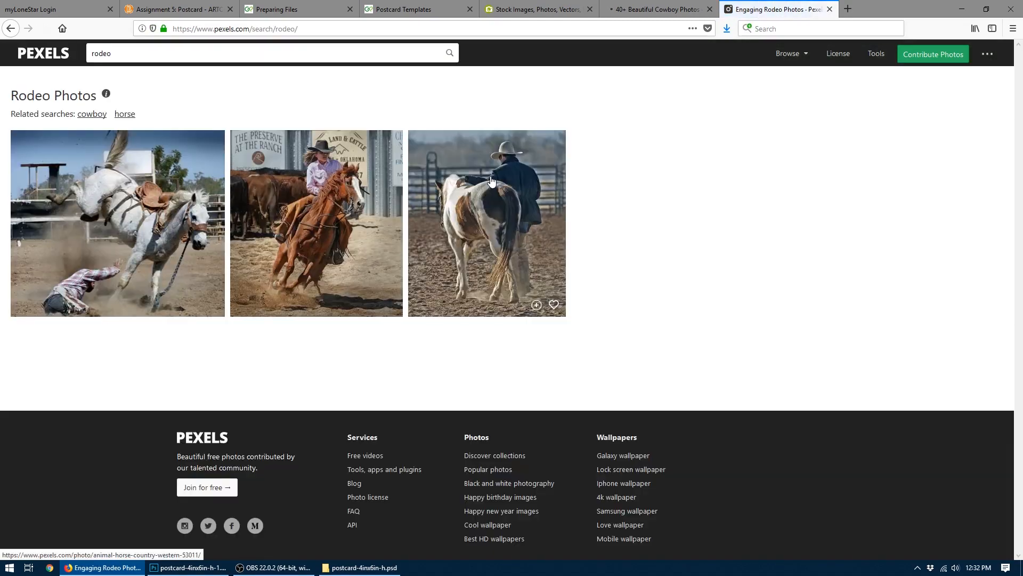
click(688, 10)
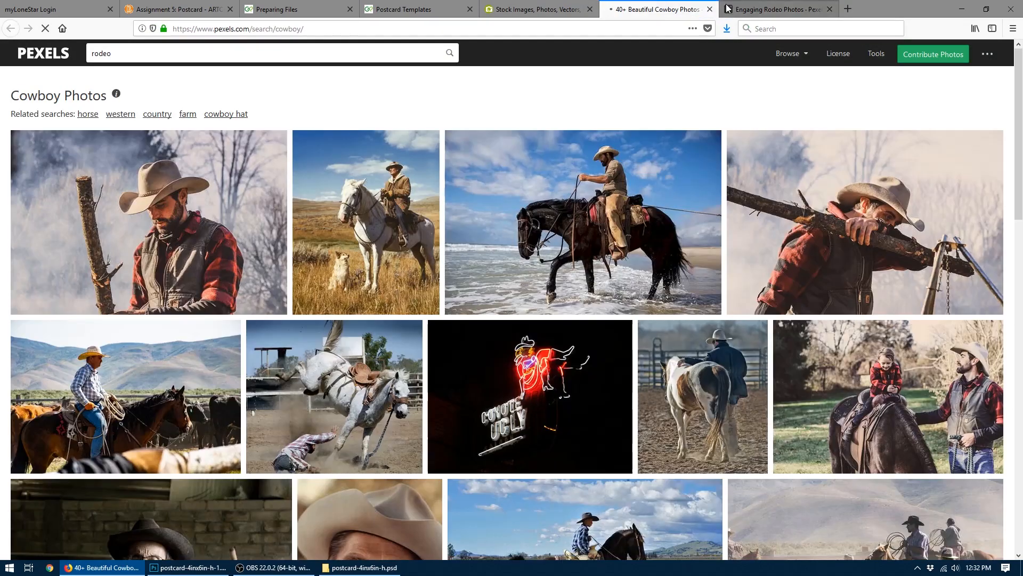
click(709, 11)
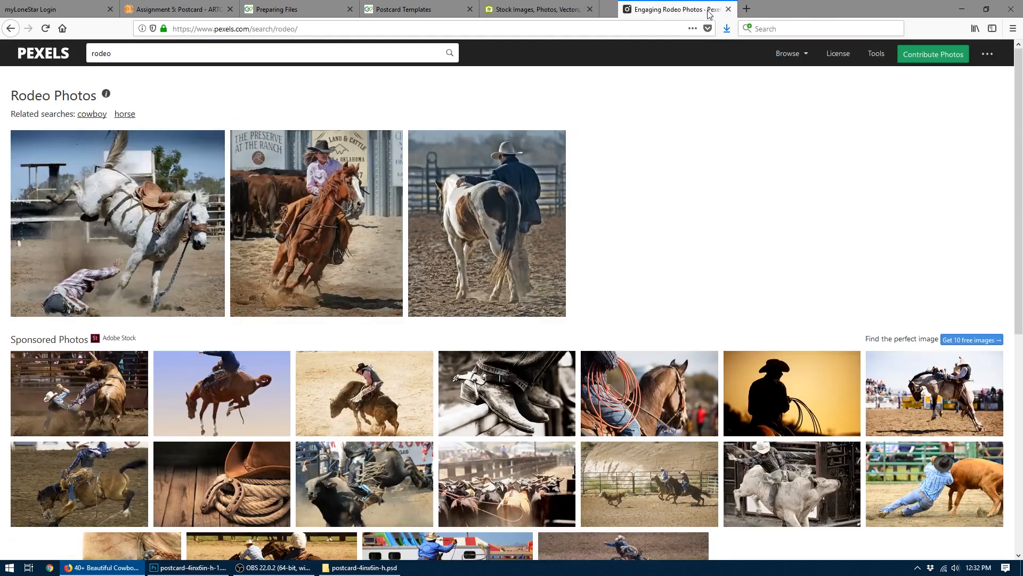
- Download the photo of the woman in a pink shirt riding a brown horse into the Assignment 5 - Postcard folder
click(342, 222)
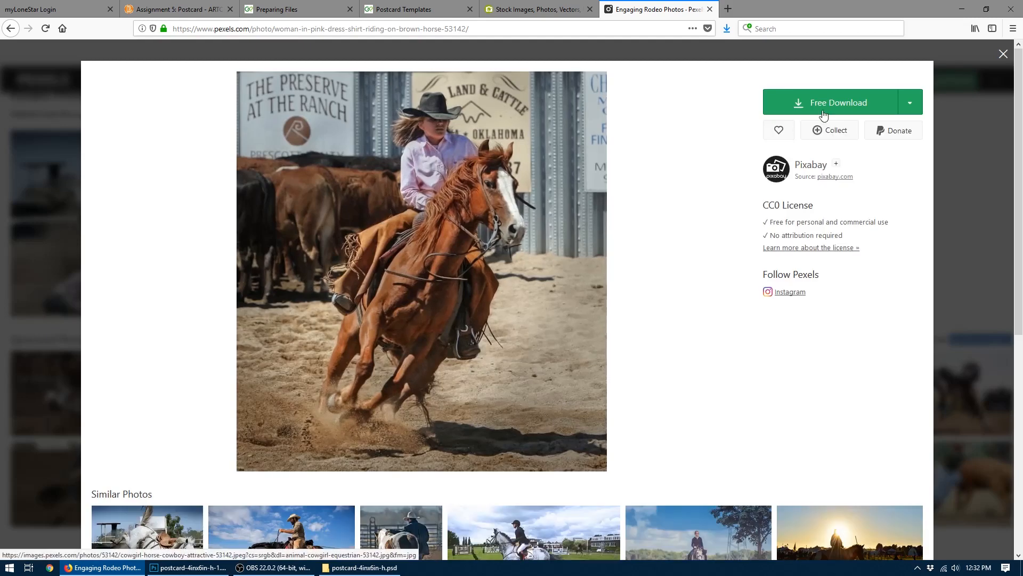
click(824, 107)
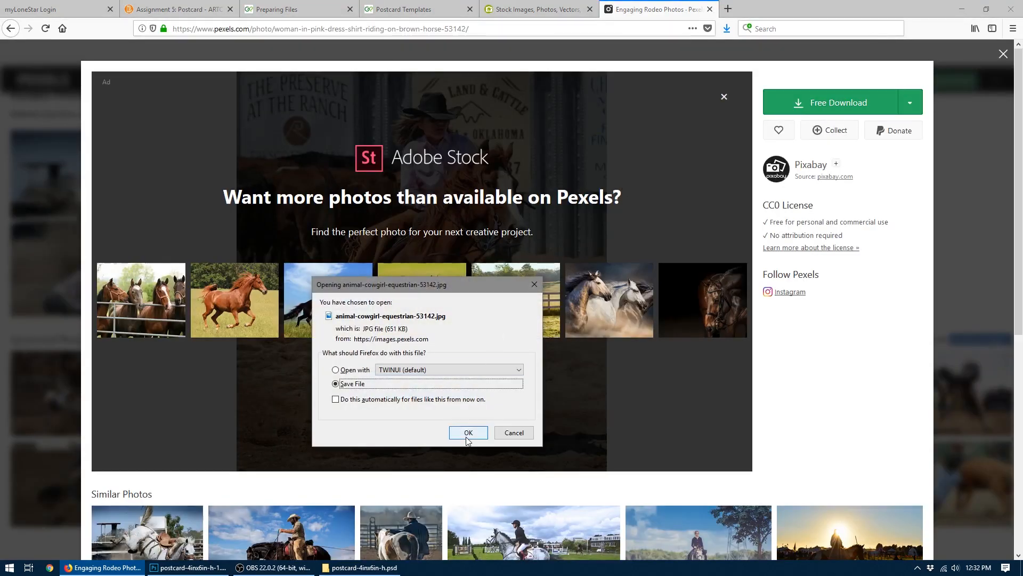
click(468, 432)
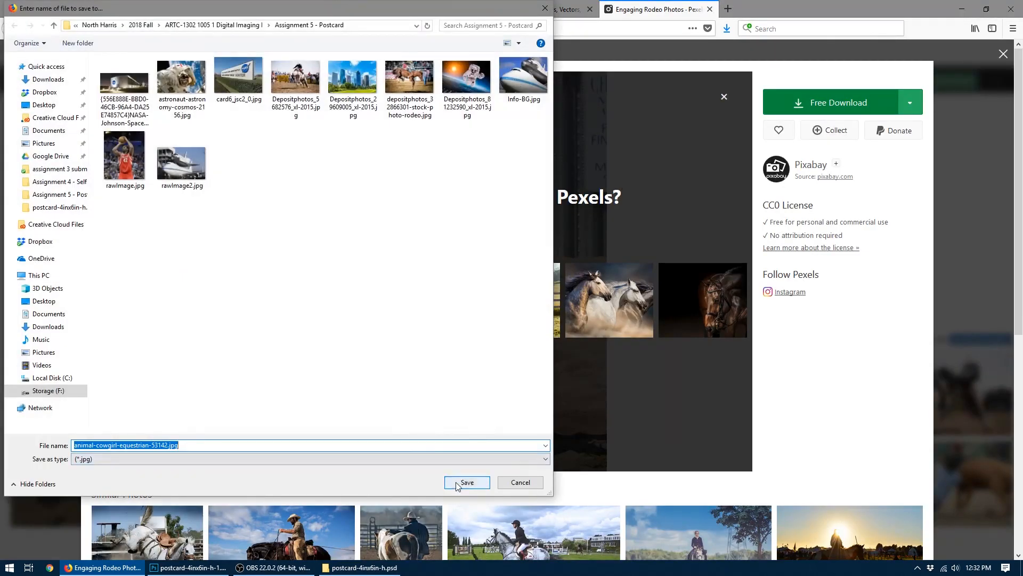
click(458, 483)
- Switch to Photoshop, open animal-cowgirl-equestrian-53142.jpg and copy the entire image
click(188, 567)
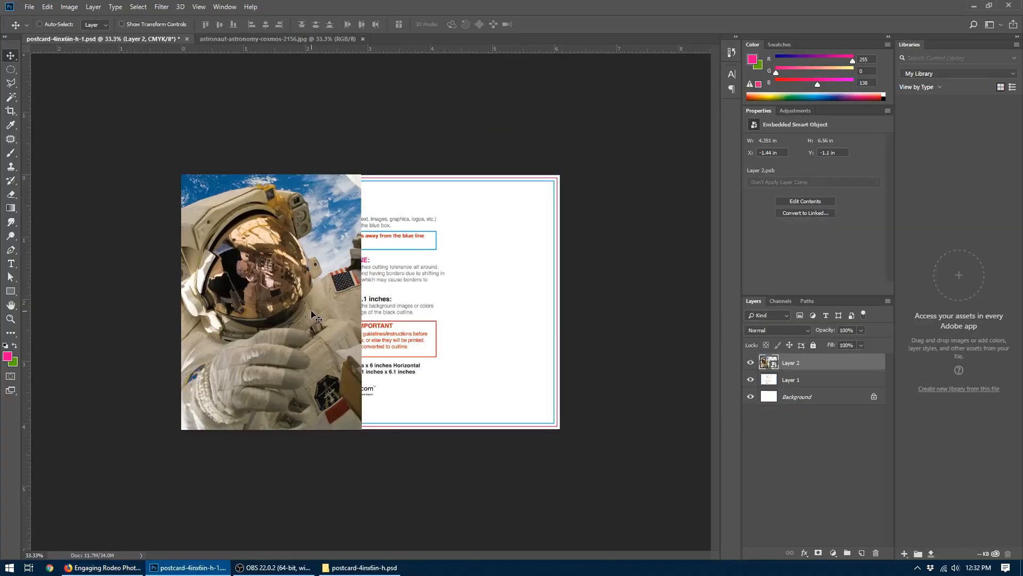
key(ctrl+o)
double_click(251, 85)
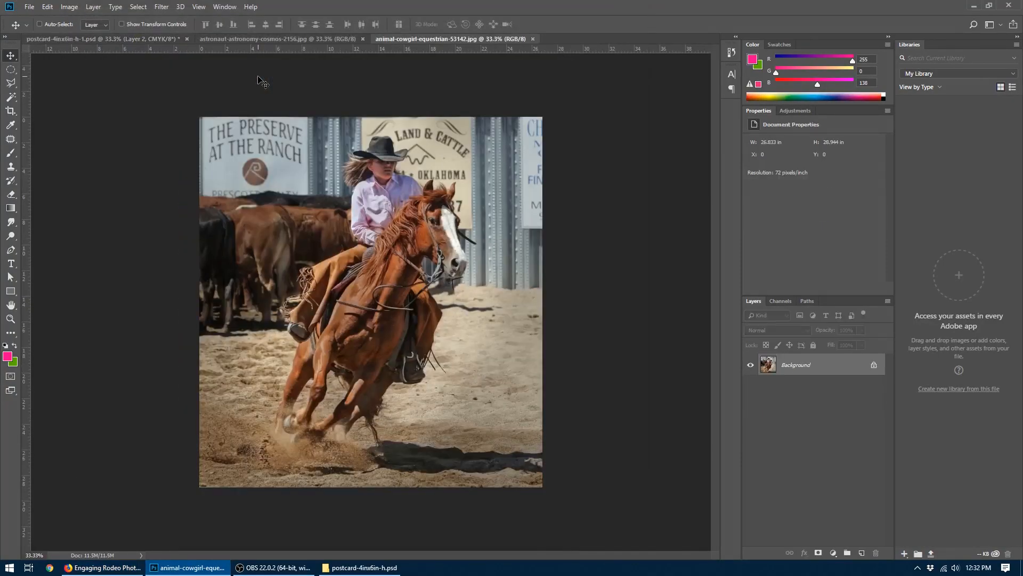
key(ctrl+a)
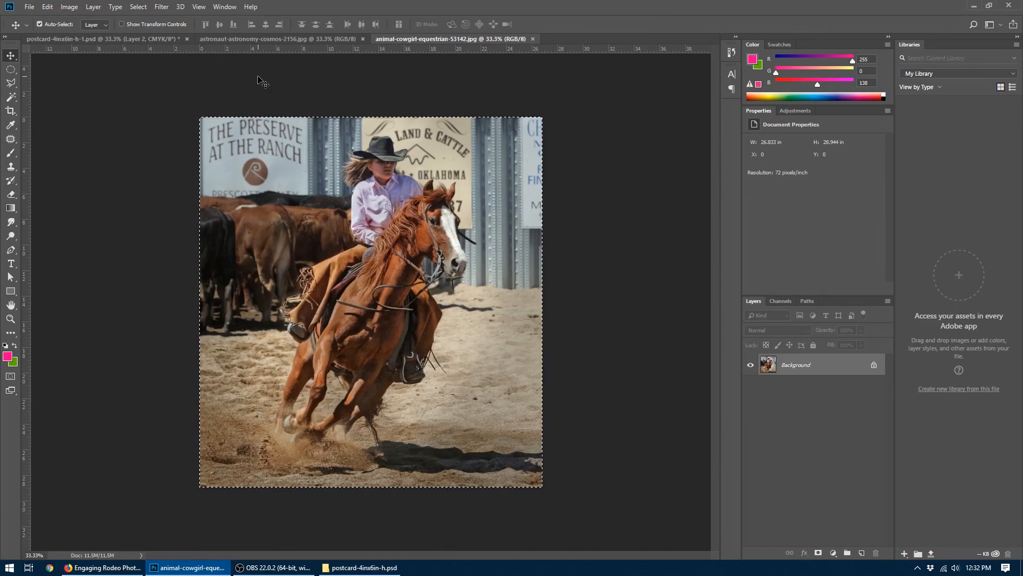
key(ctrl+c)
- Paste the cowgirl photo into the postcard document and move it to about X 0.29 in, Y -0.39 in
click(98, 39)
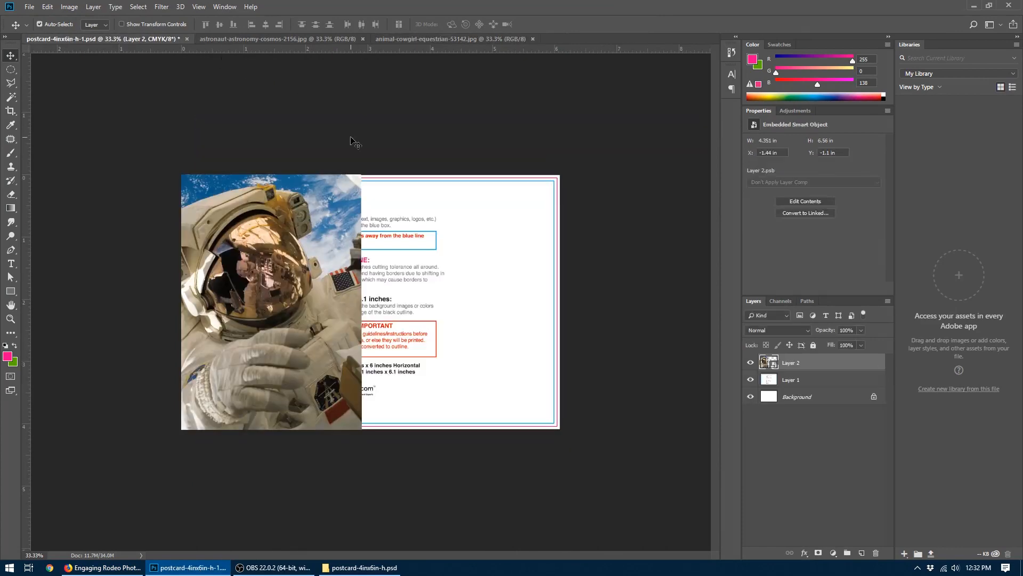
key(ctrl+v)
drag(432, 209, 431, 185)
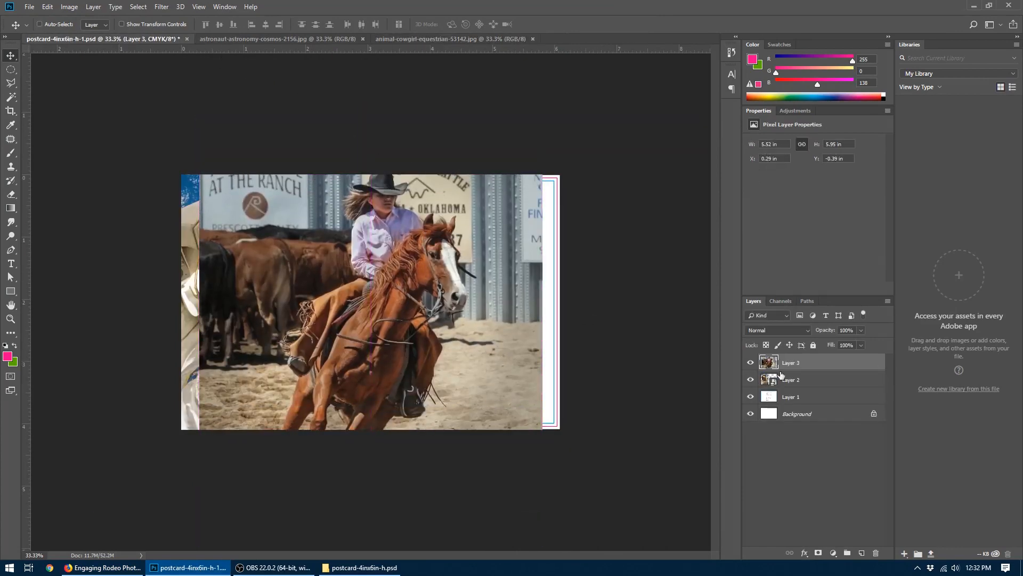
- Convert the cowgirl photo layer to a Smart Object and move it to about X 0.14 in, Y -0.38 in
right_click(799, 369)
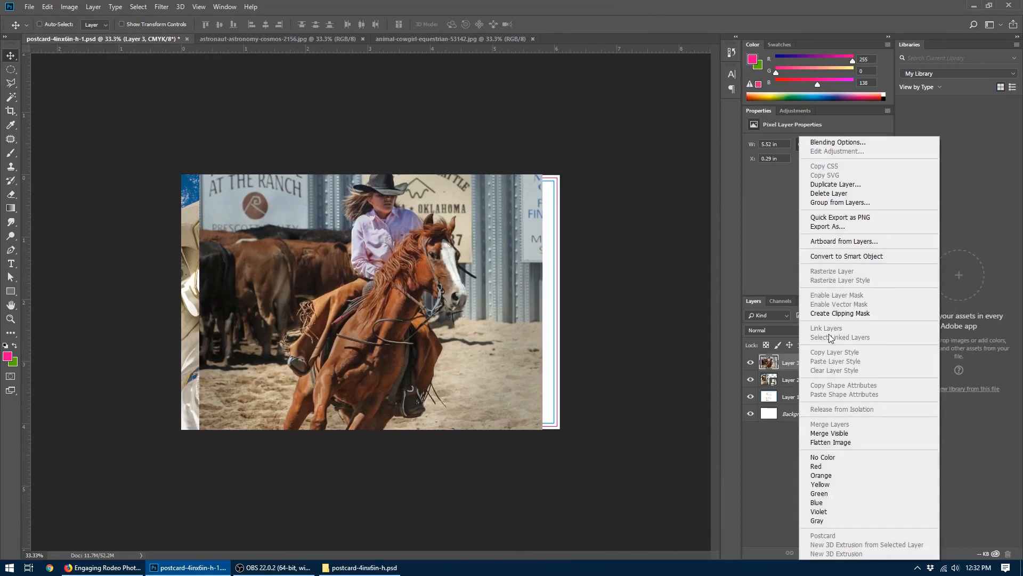
click(853, 256)
drag(384, 258, 361, 275)
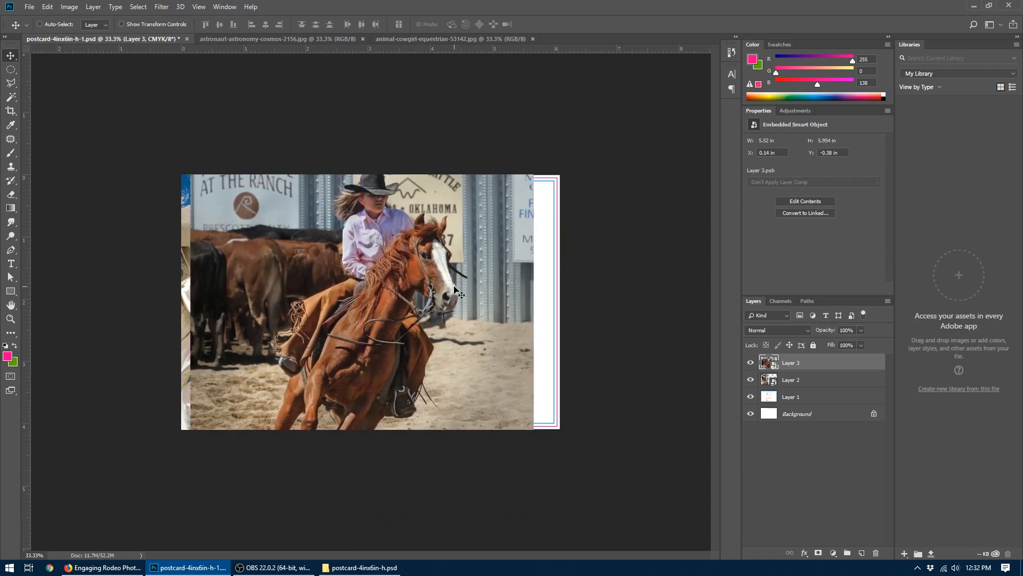
- Hide the cowgirl photo on Layer 3 and the template guidelines on Layer 1, keeping the astronaut layer visible
click(750, 363)
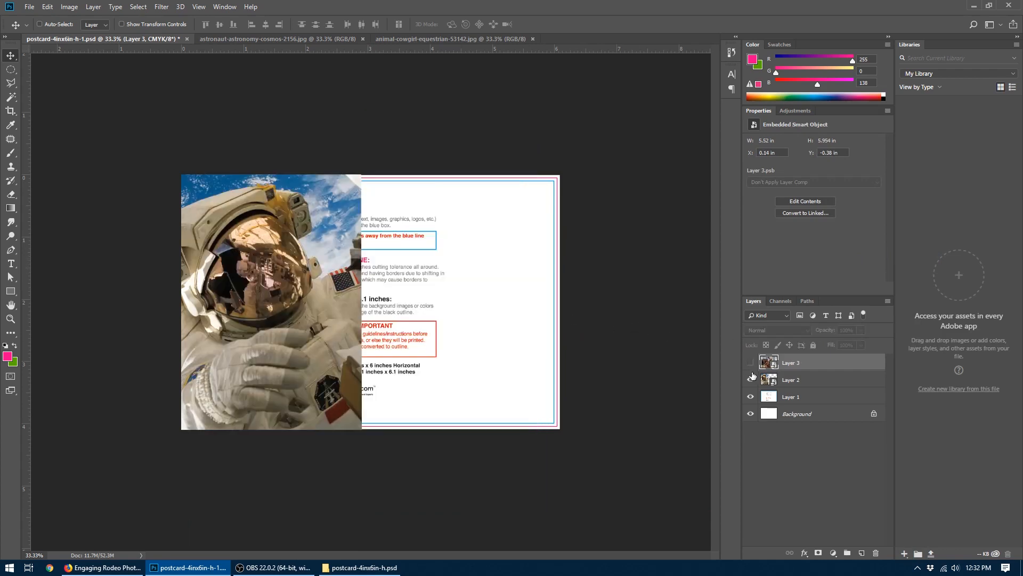
click(751, 379)
click(751, 379)
click(750, 397)
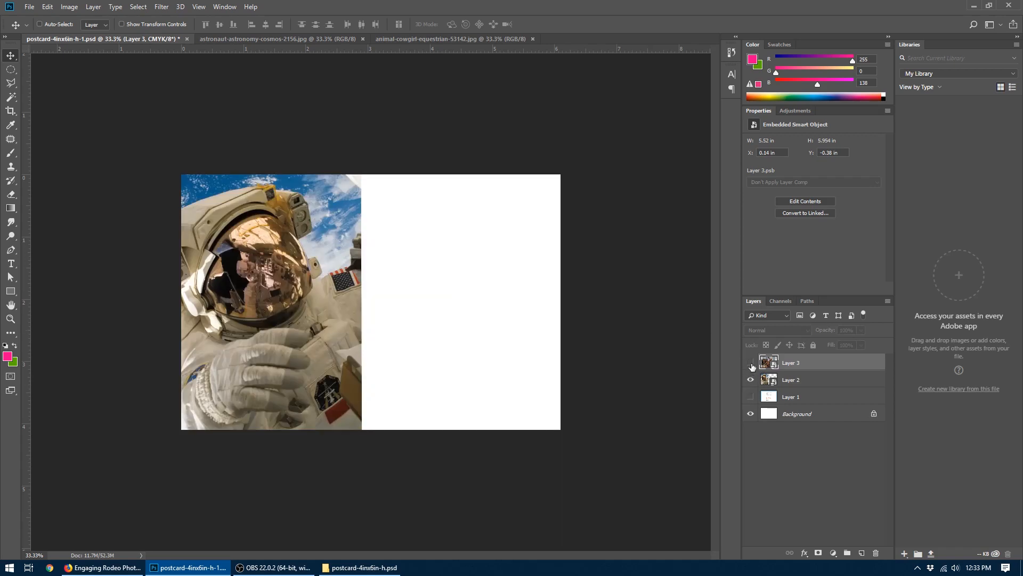
click(751, 363)
click(751, 364)
- Open assignment5example2.psd and toggle the visibility of Layer 4 to examine how the astronaut photo is clipped to its shape
click(30, 6)
click(43, 30)
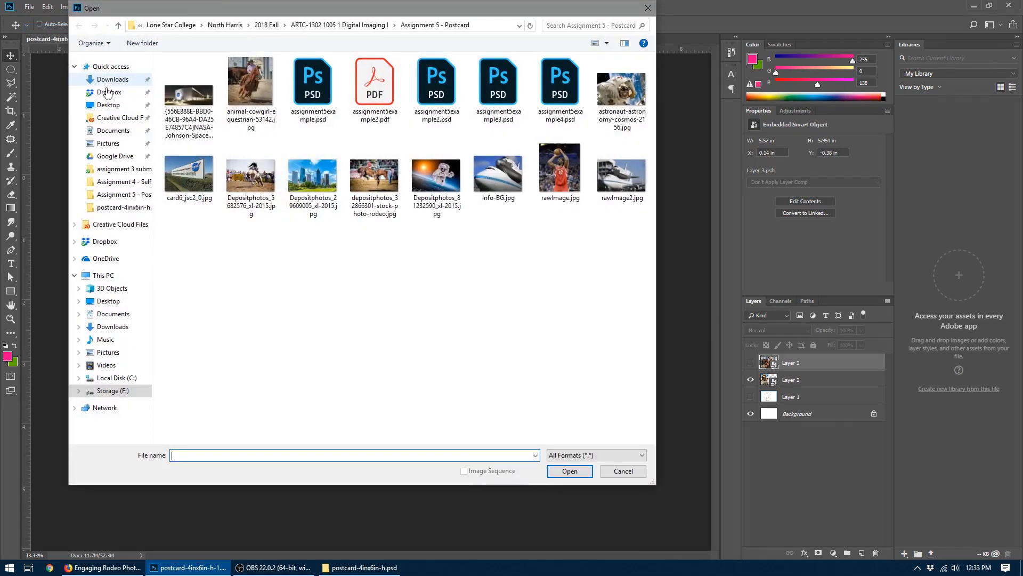
double_click(436, 90)
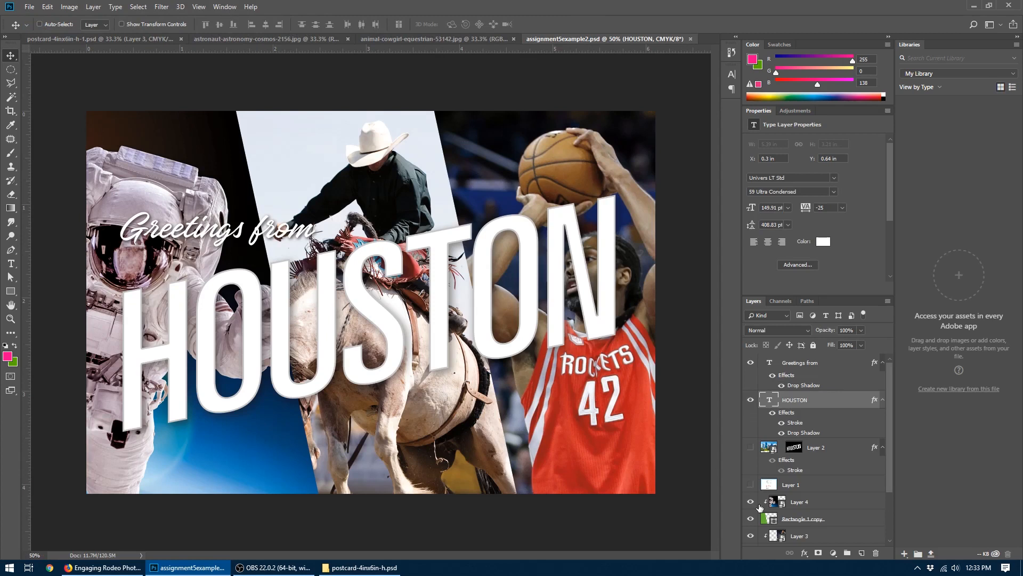
click(751, 502)
click(751, 502)
click(751, 502)
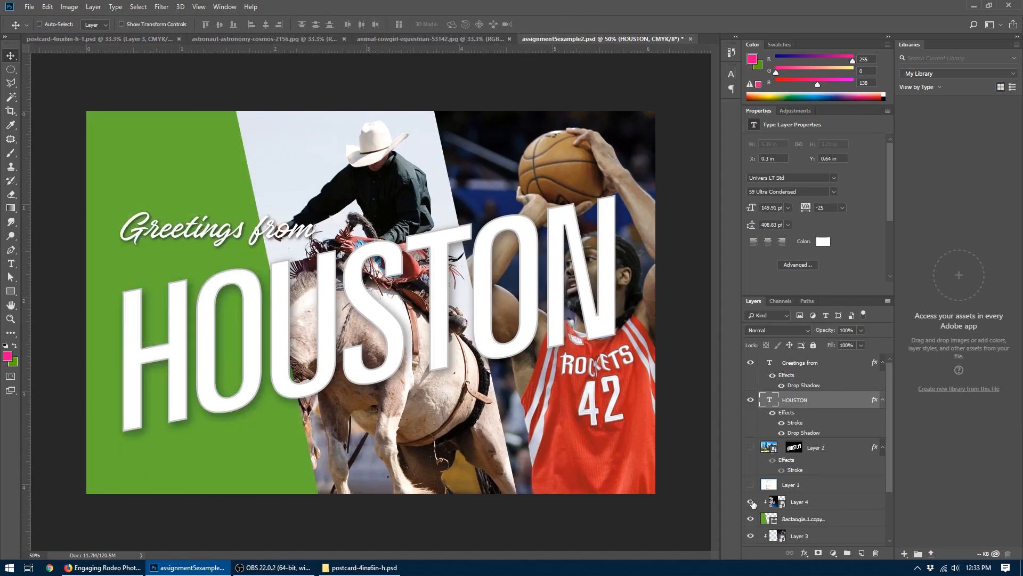
click(751, 502)
- Toggle the basketball and rodeo photo layers to examine the example's layer structure, then close the file without saving
scroll(751, 496, down, 3)
click(751, 470)
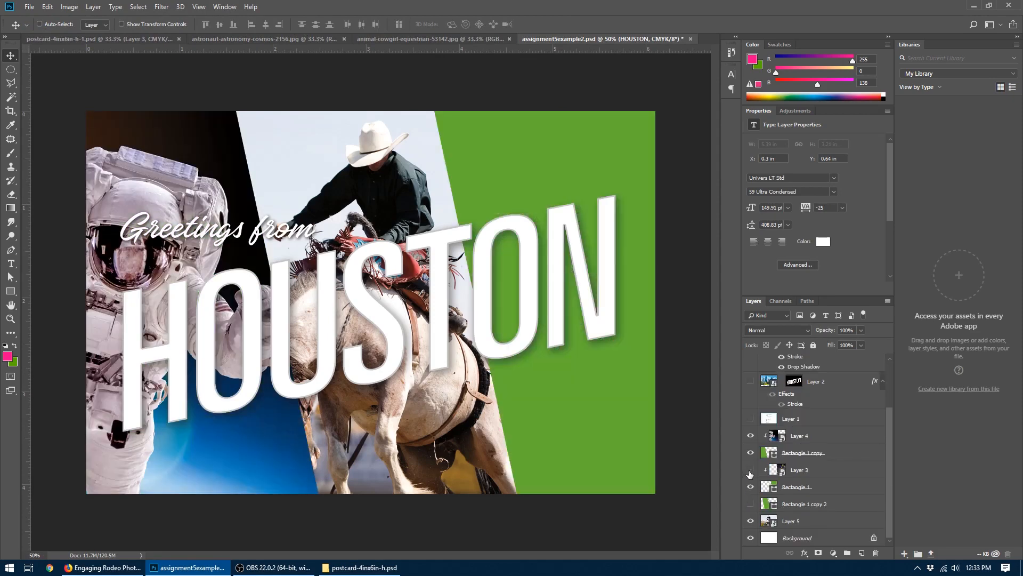
click(751, 469)
click(751, 521)
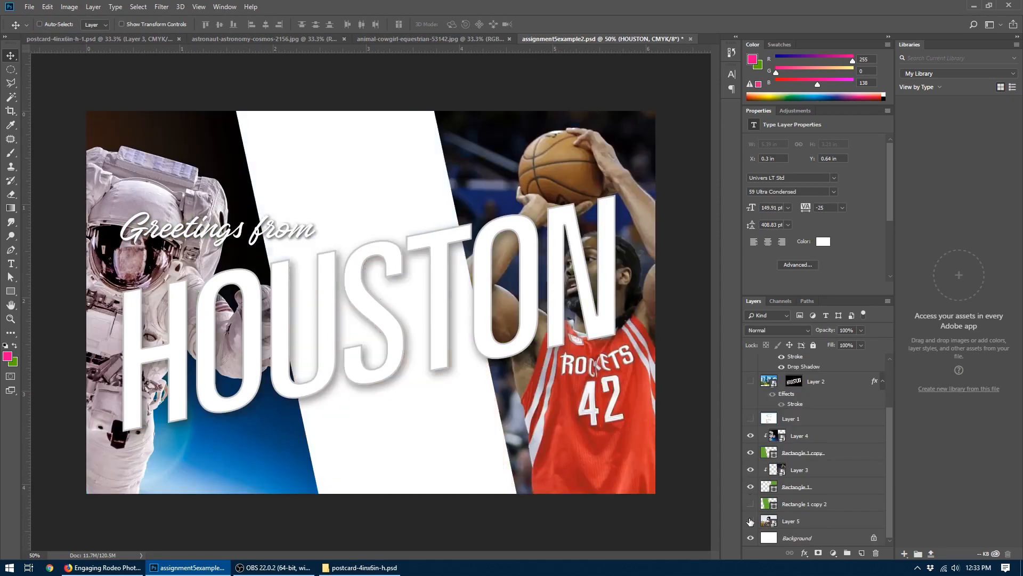
click(750, 520)
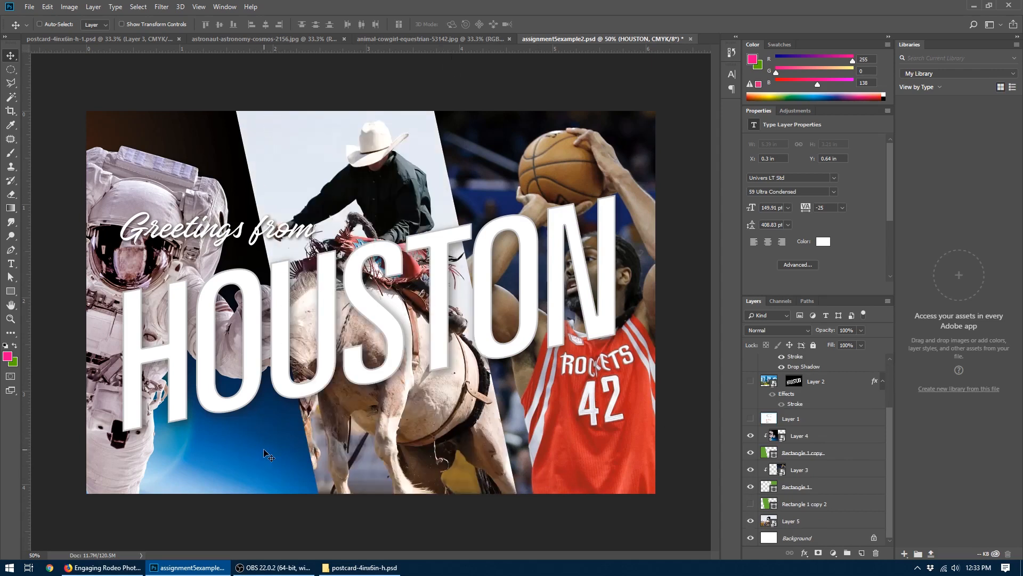
click(690, 39)
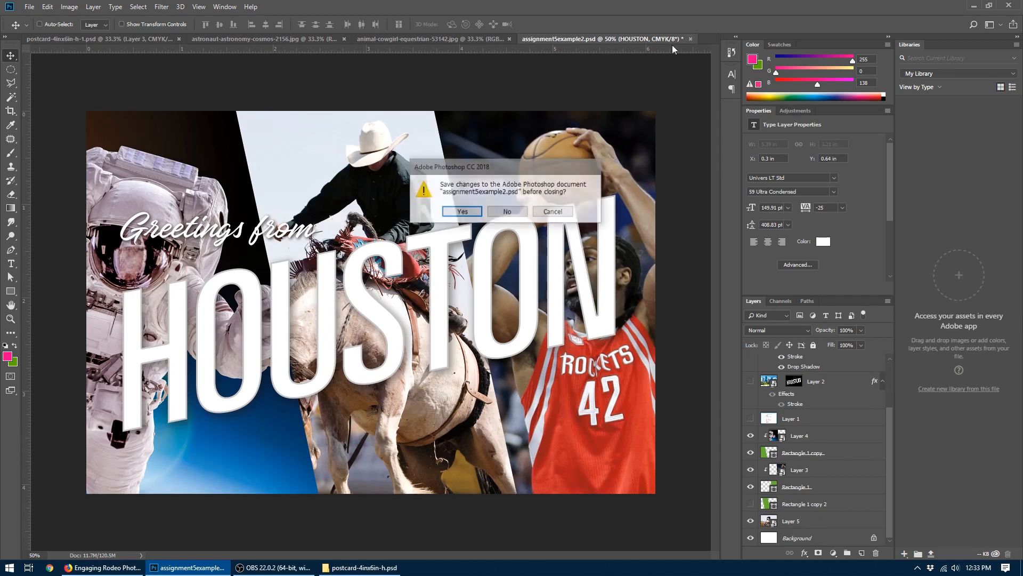
click(508, 211)
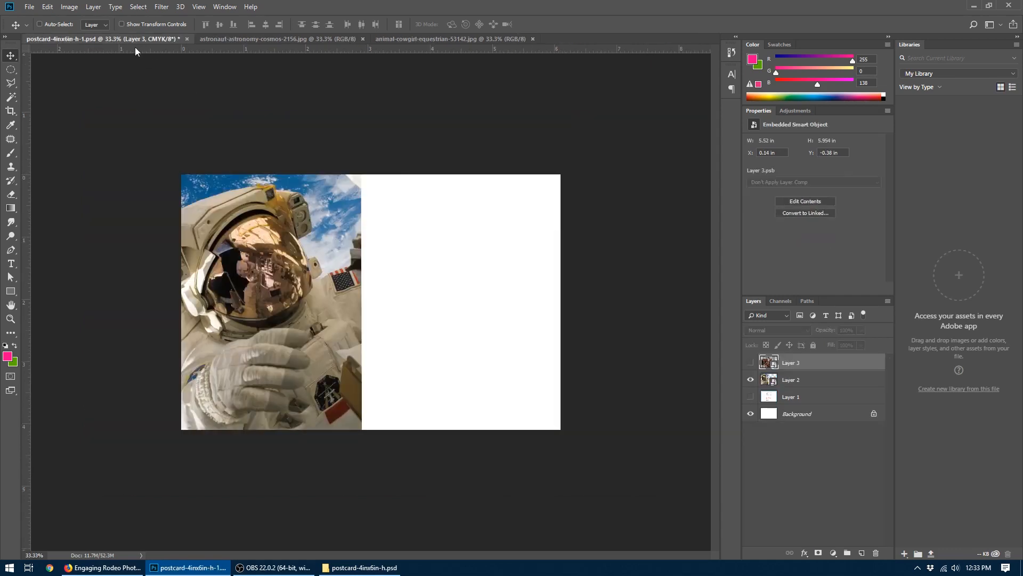
- Choose the Rectangle tool, show the cowgirl layer again and move it below the astronaut layer
key(ctrl+plus)
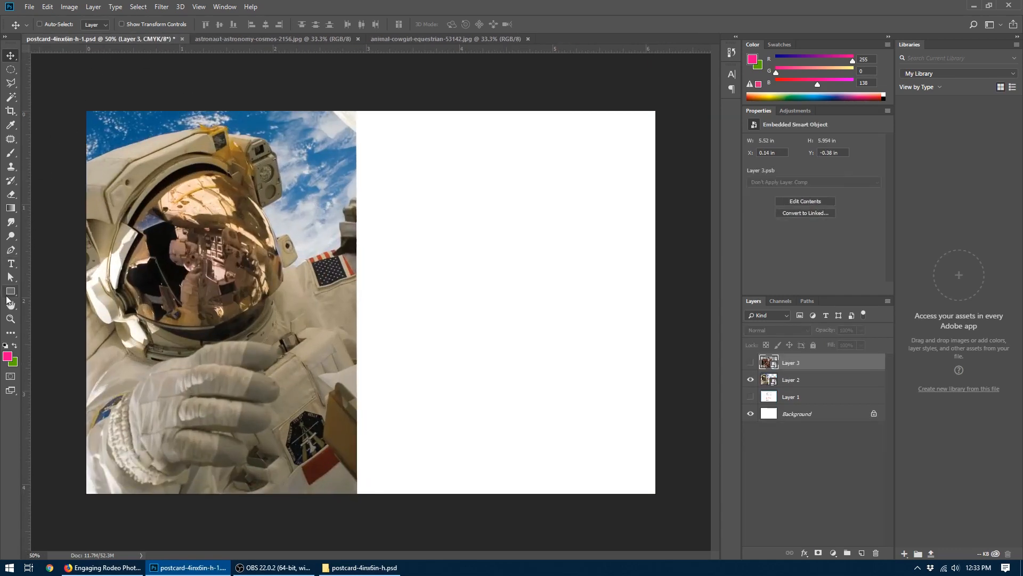
click(10, 292)
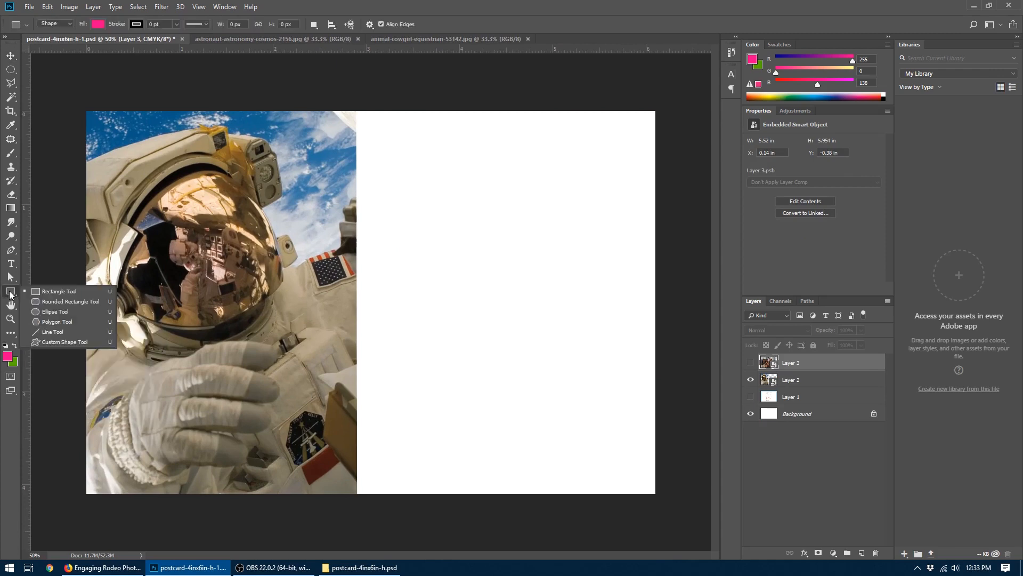
click(31, 291)
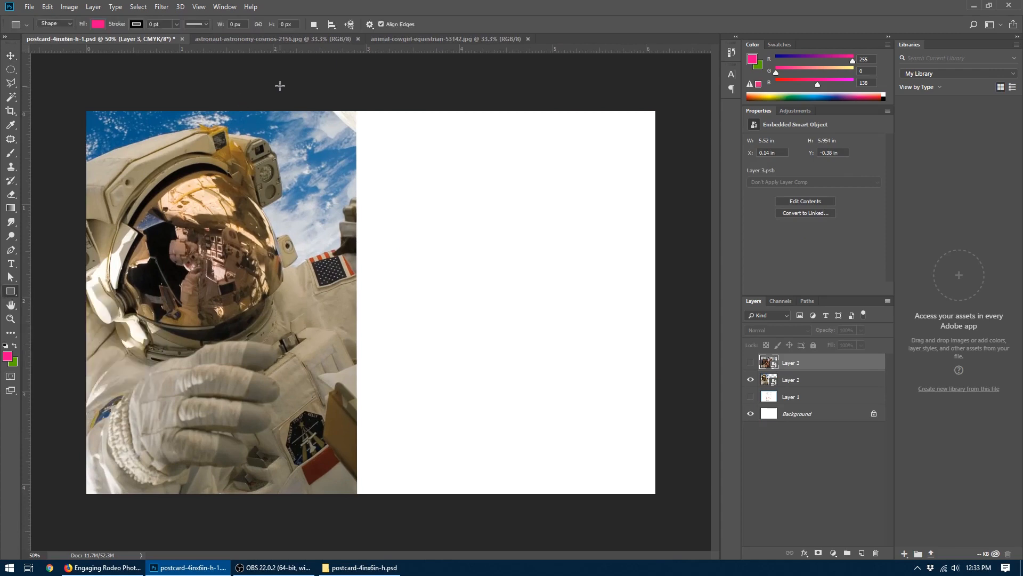
click(750, 362)
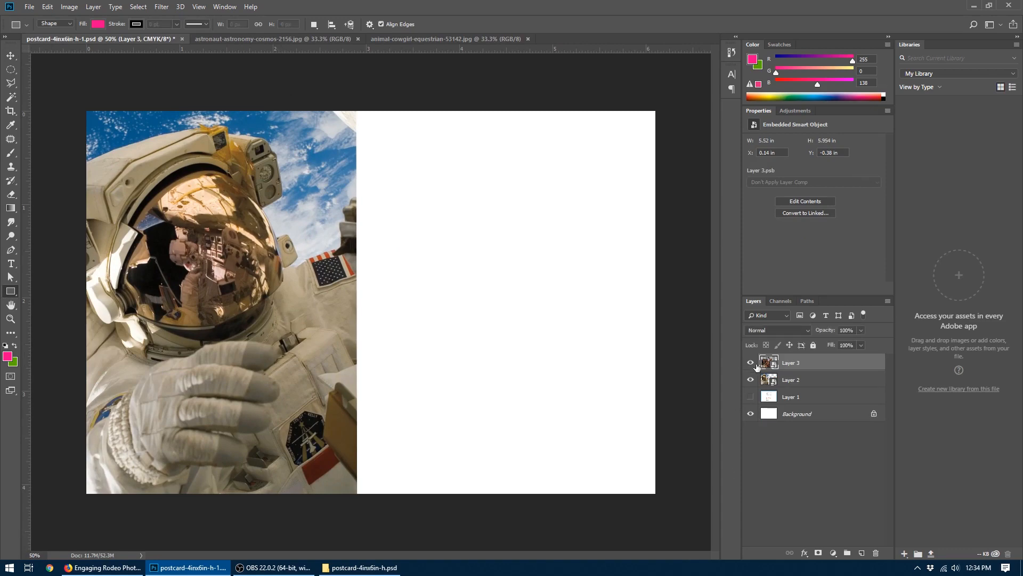
drag(797, 363, 805, 389)
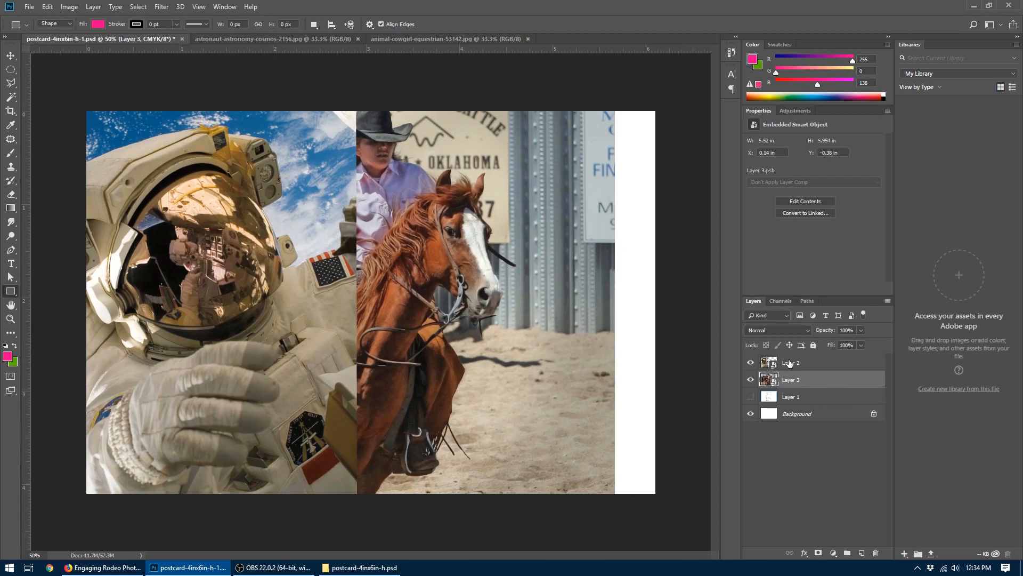
- Draw a pink rectangle of about 1356 x 2017 px above the astronaut layer, covering the postcard's left part and extending past its edges
click(790, 363)
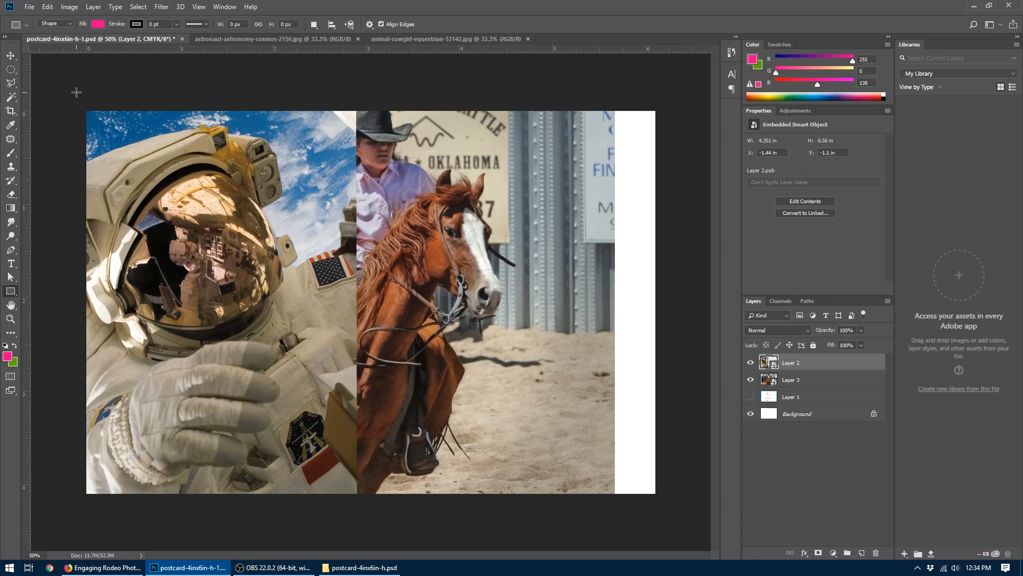
key(ctrl+minus)
drag(94, 114, 335, 473)
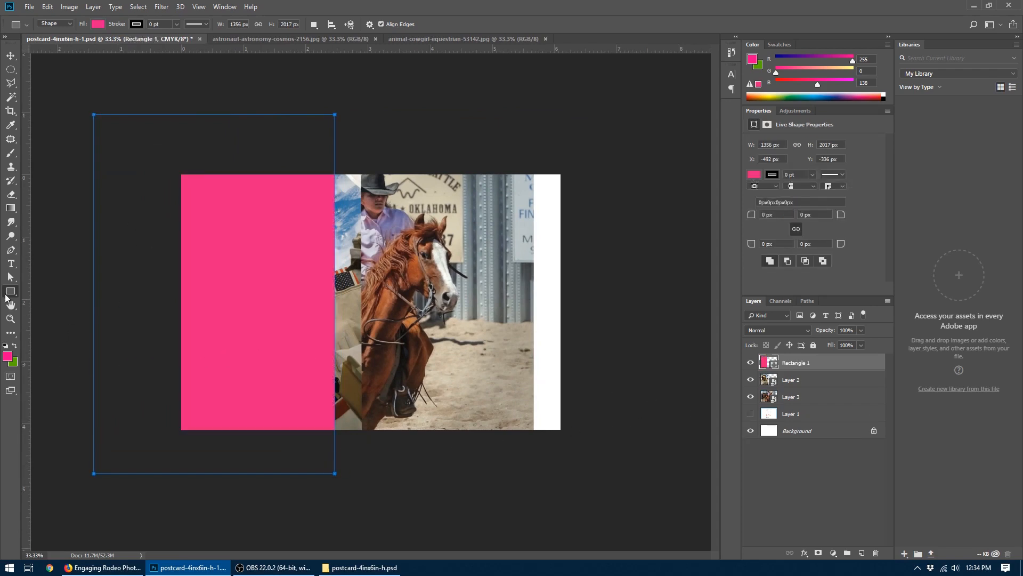
- Slant the pink rectangle by shifting its two bottom anchor points right to about 1834 px overall width, allowing conversion to a regular path
click(9, 282)
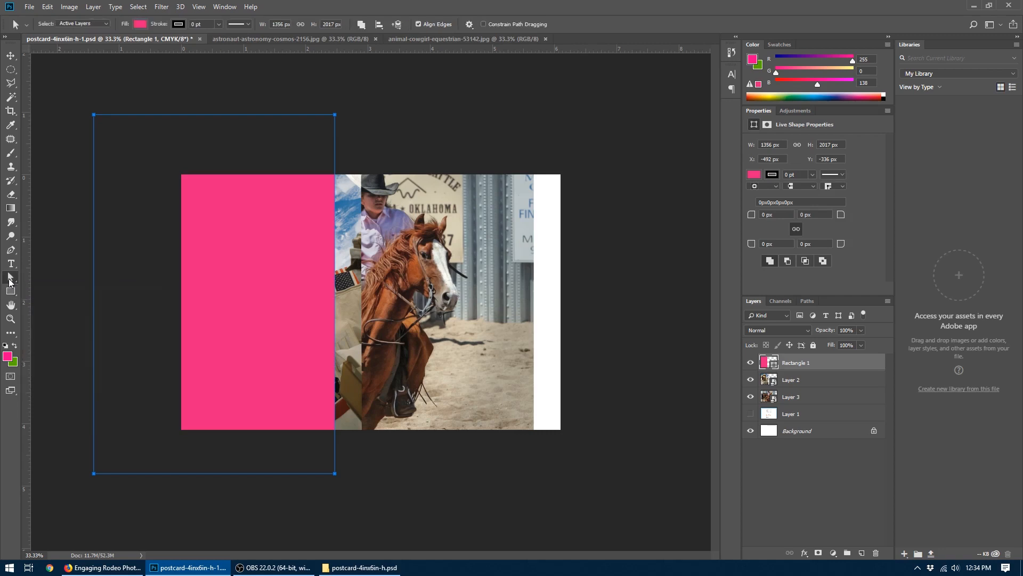
right_click(10, 281)
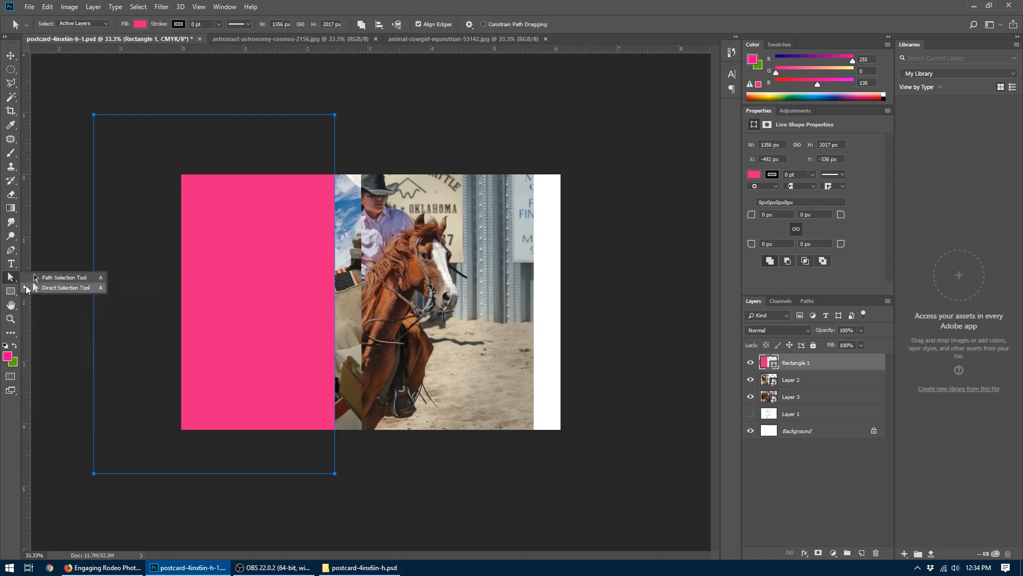
click(26, 289)
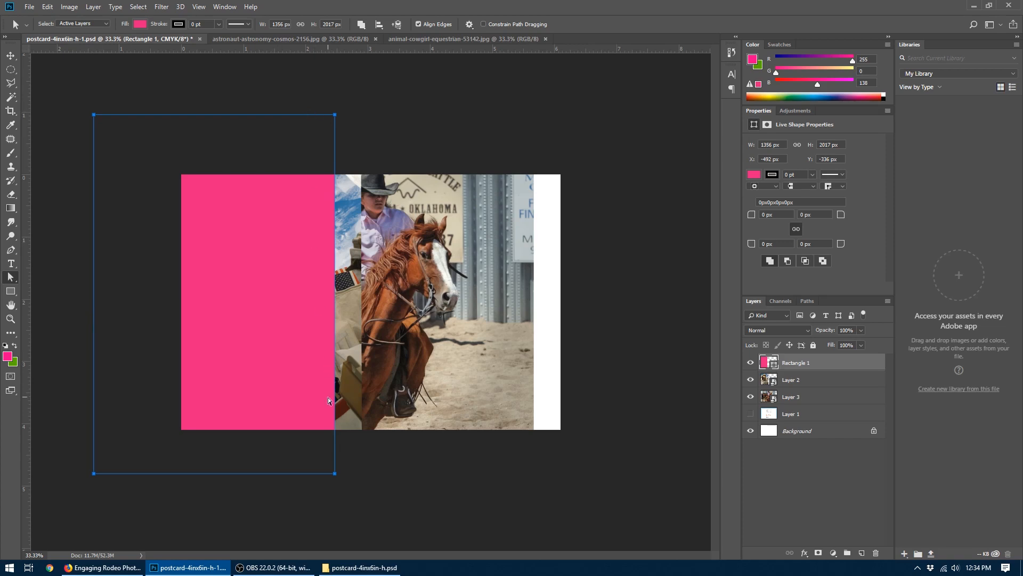
click(347, 467)
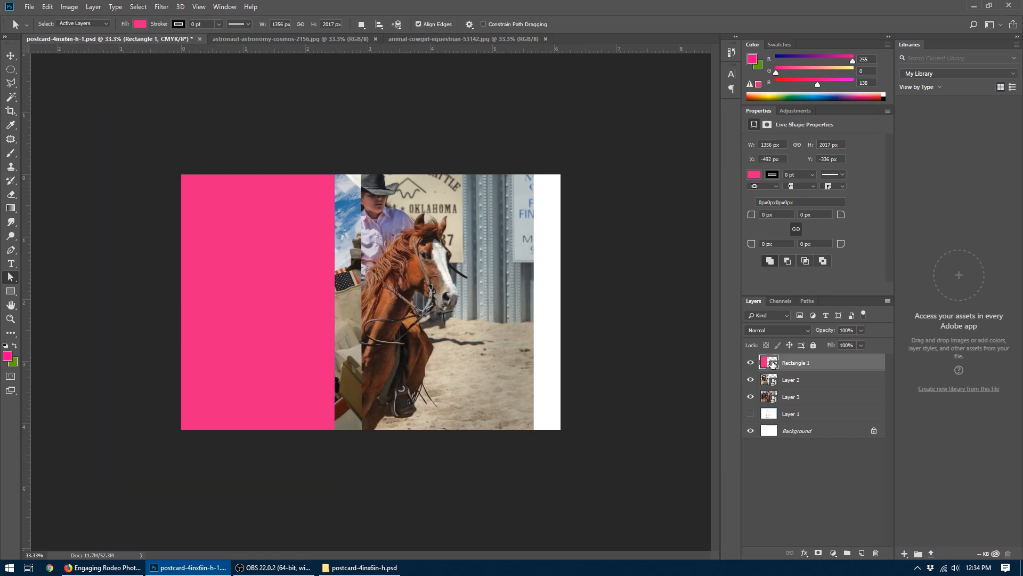
click(776, 379)
click(774, 360)
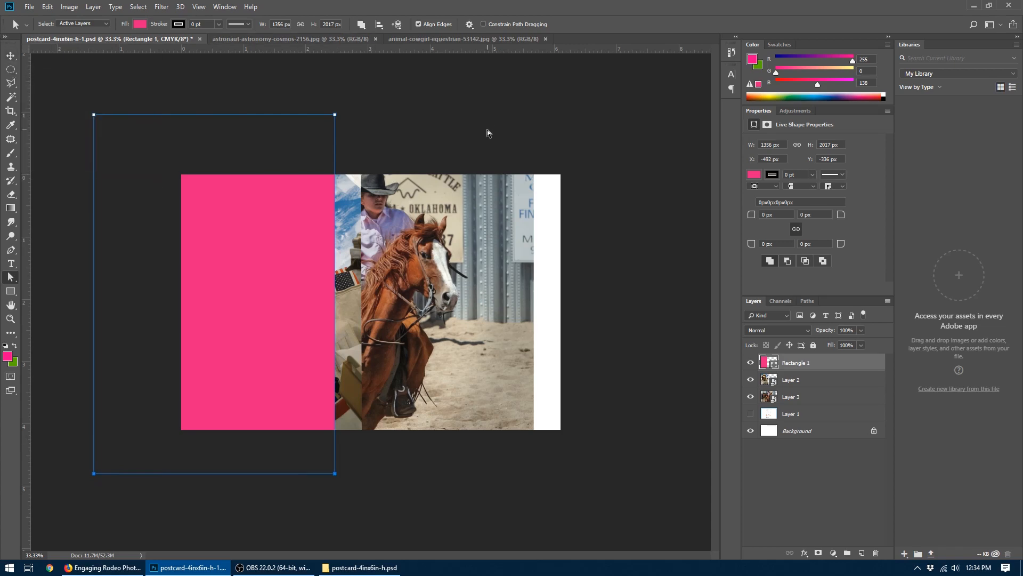
key(shift+Left)
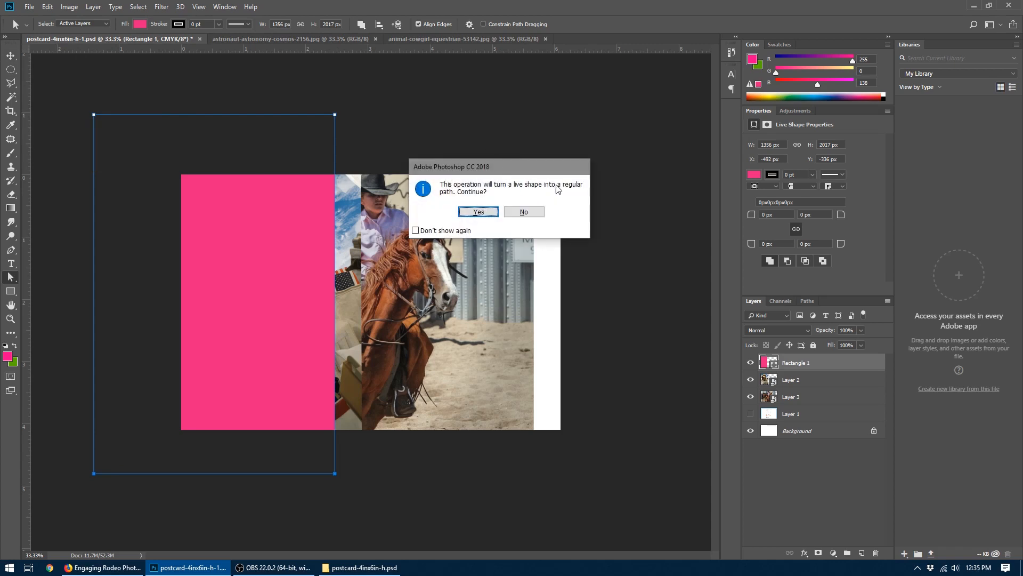
click(479, 212)
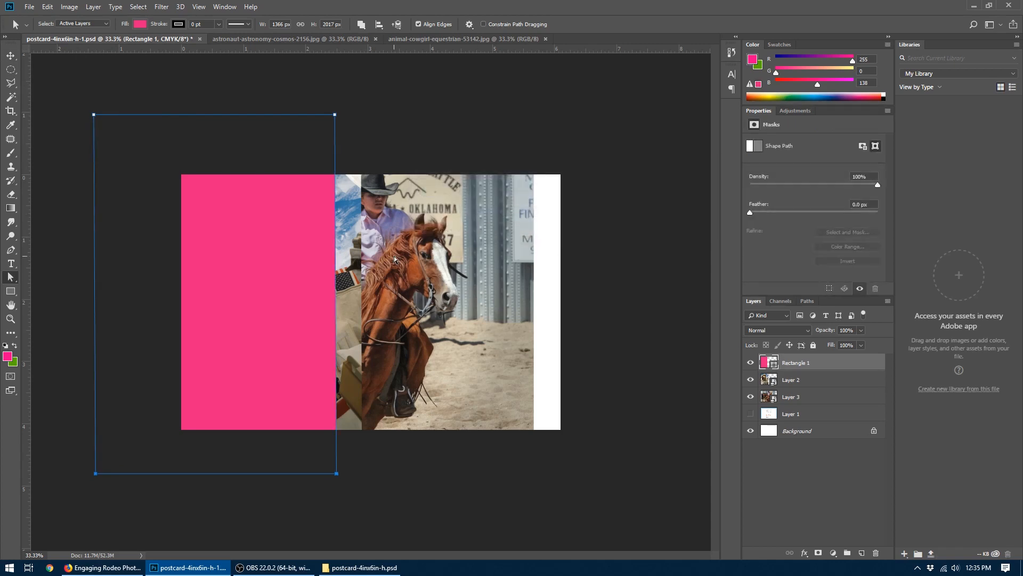
key(shift+Right)
key(shift+Right)
key(shift+Right)
key(shift+Right)
key(shift+Right)
key(shift+Right)
key(shift+Right)
key(shift+Right)
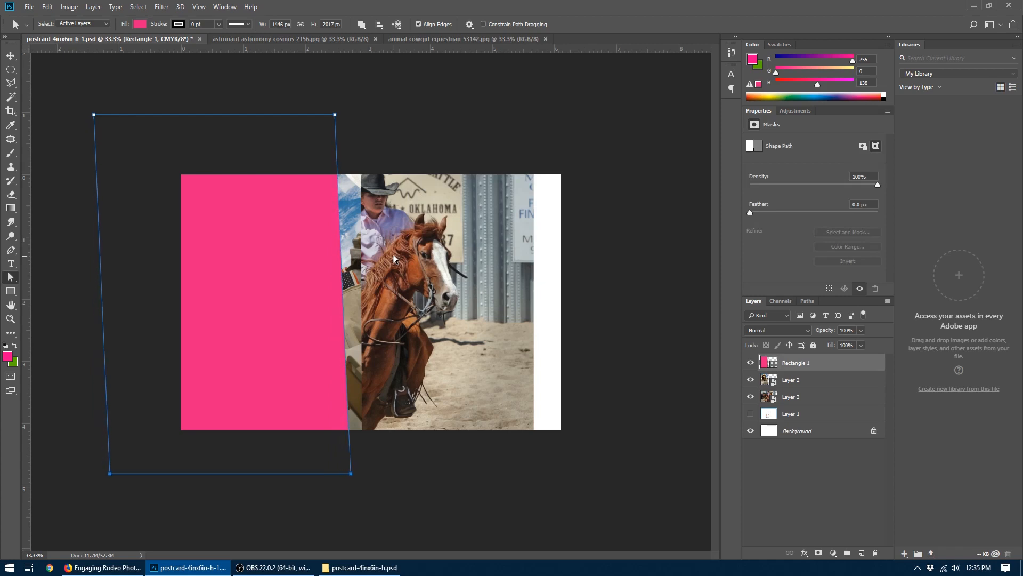
key(shift+Right)
key(shift+Right)
key(shift+Right)
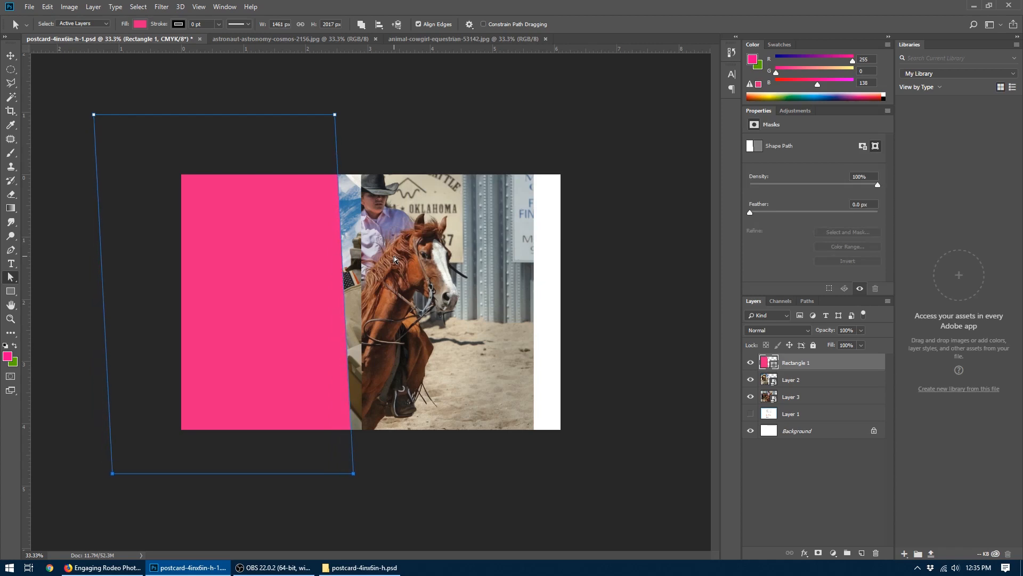
key(shift+Right)
key(shift+Right)
key(shift+Right)
key(shift+Right)
key(shift+Right)
key(shift+Right)
key(shift+Right)
key(shift+Right)
key(shift+Right)
key(shift+Right)
key(shift+Right)
key(shift+Right)
key(shift+Right)
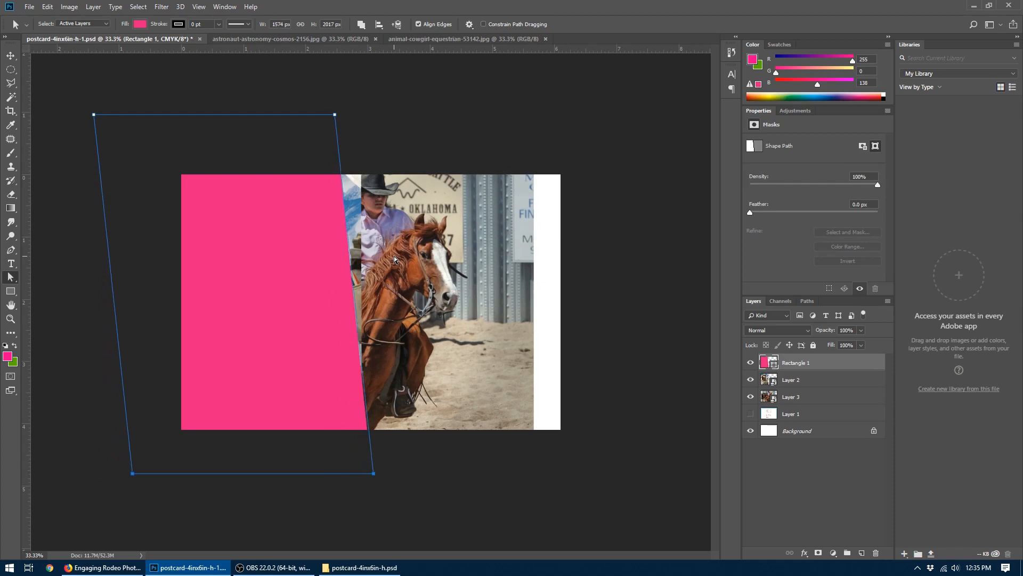
key(shift+Right)
key(shift+Right)
key(shift+Right)
key(shift+Right)
key(shift+Right)
key(shift+Right)
key(shift+Right)
key(shift+Right)
key(shift+Right)
key(shift+Right)
key(shift+Right)
key(shift+Right)
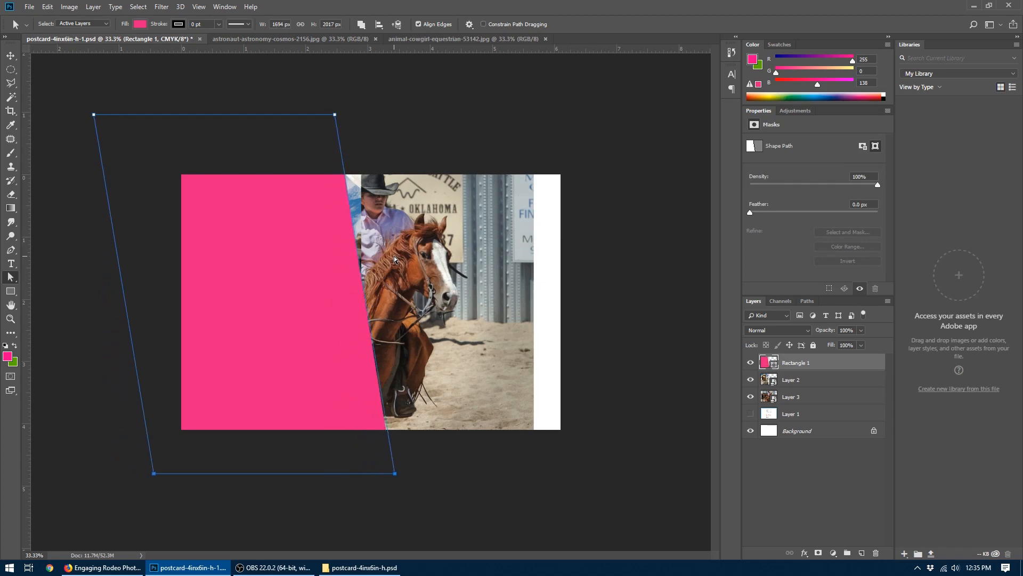
key(shift+Right)
key(shift+Right)
key(shift+Right)
key(shift+Right)
key(shift+Right)
key(shift+Right)
key(shift+Right)
key(shift+Right)
key(shift+Right)
key(shift+Right)
key(shift+Right)
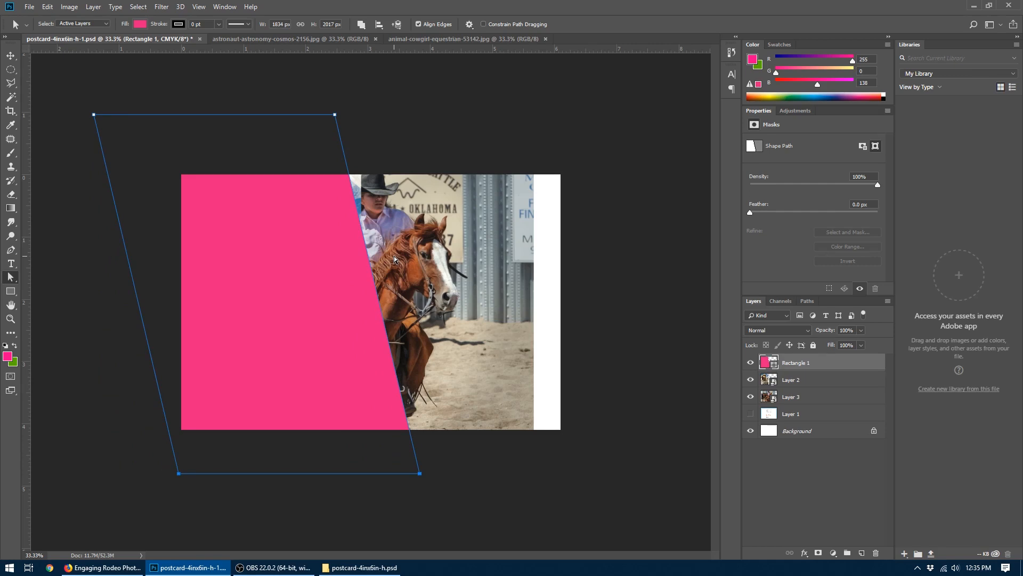
- Fine-tune the slant of the pink shape by nudging its bottom anchor points to an overall width of about 1880 px
key(Right)
key(Right)
key(Right)
key(Right)
key(Right)
key(Right)
key(Right)
key(Right)
key(Right)
key(Right)
key(Right)
key(Right)
key(Right)
key(Right)
key(Right)
key(Right)
key(Right)
key(Right)
key(Right)
key(Right)
key(Right)
key(Right)
key(Right)
key(Right)
key(Right)
key(Right)
key(Right)
key(Right)
key(Right)
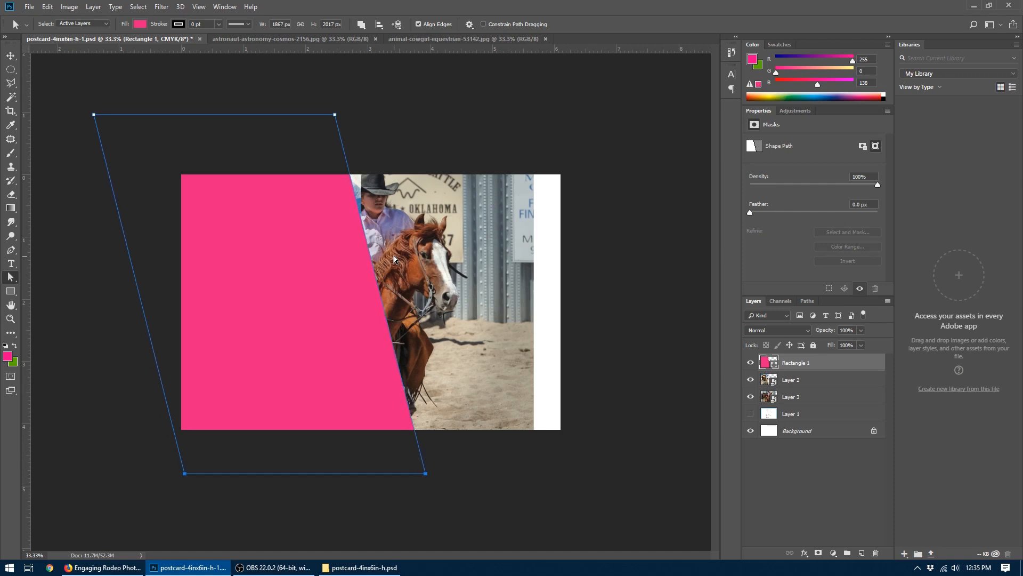
key(Right)
key(Right)
key(Right)
key(Right)
key(Right)
key(Right)
key(Right)
key(Right)
key(Right)
key(Right)
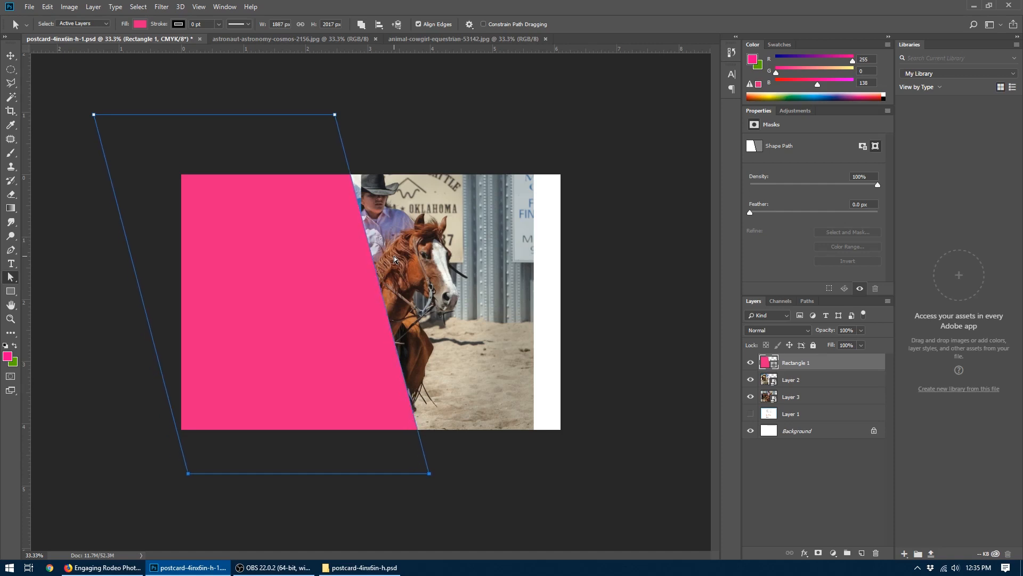
key(Left)
key(Left)
key(Left)
key(Left)
key(Left)
key(Left)
key(Left)
key(Left)
key(Left)
key(Left)
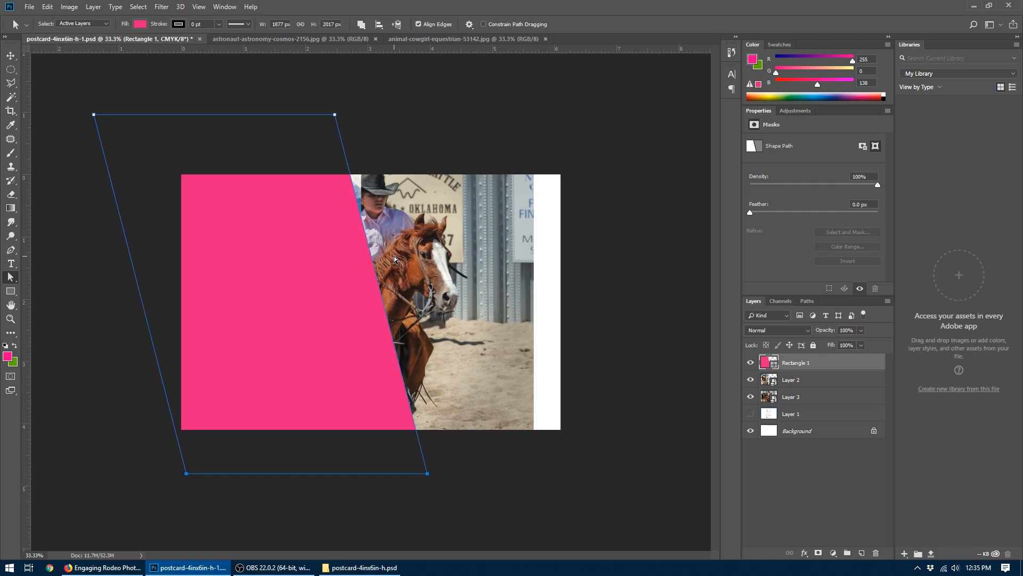
key(Right)
key(Right)
key(Right)
key(Right)
key(Right)
key(Right)
key(Right)
key(Right)
key(Right)
key(Right)
click(11, 55)
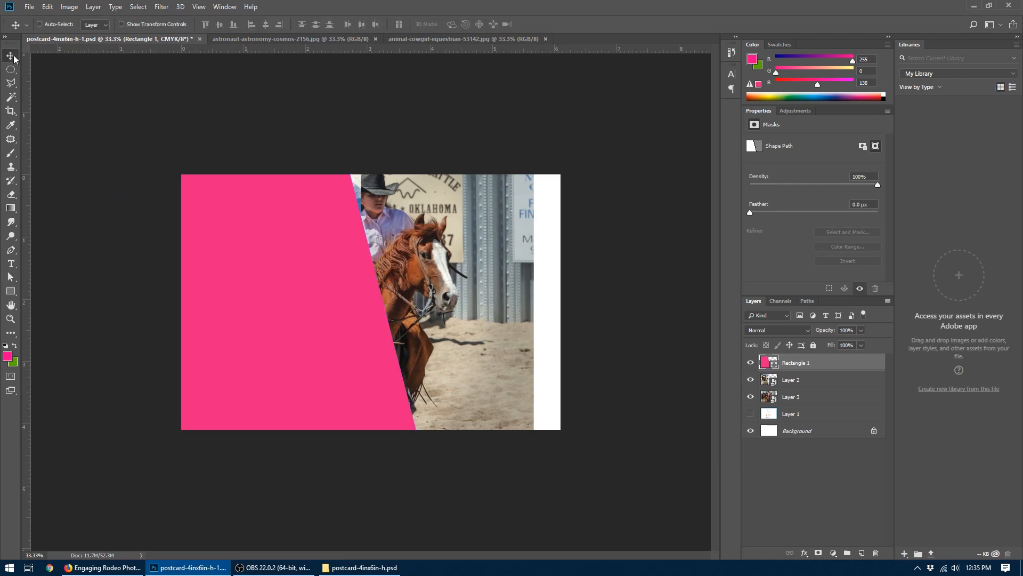
- Move the slanted pink shape farther left and place the astronaut layer directly above it in the layer order
drag(335, 280, 445, 288)
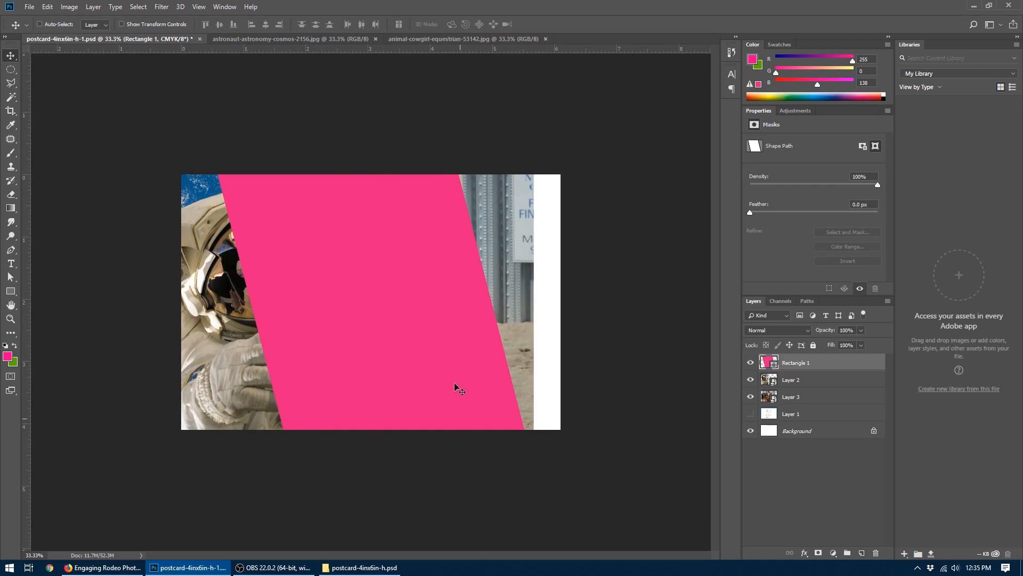
drag(393, 282, 250, 288)
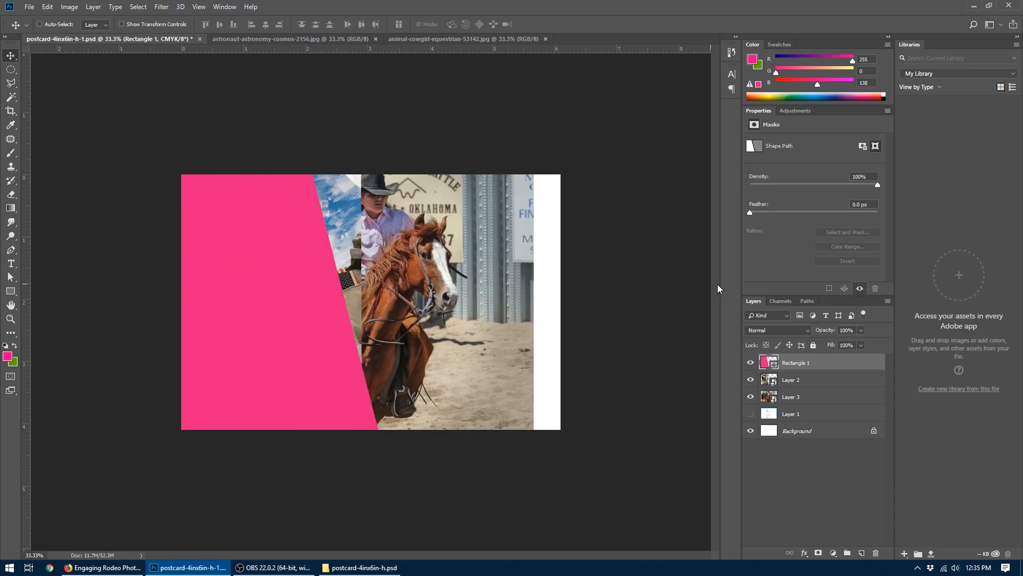
drag(781, 382, 778, 356)
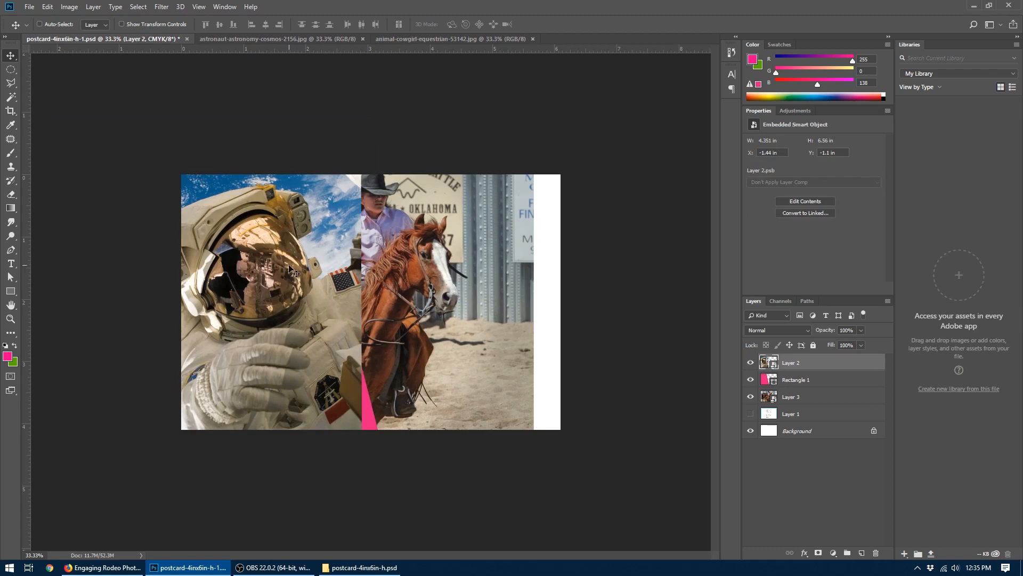
- With the cowgirl layer hidden, clip the astronaut photo to the slanted pink shape and shift it right to fill the shape
click(751, 397)
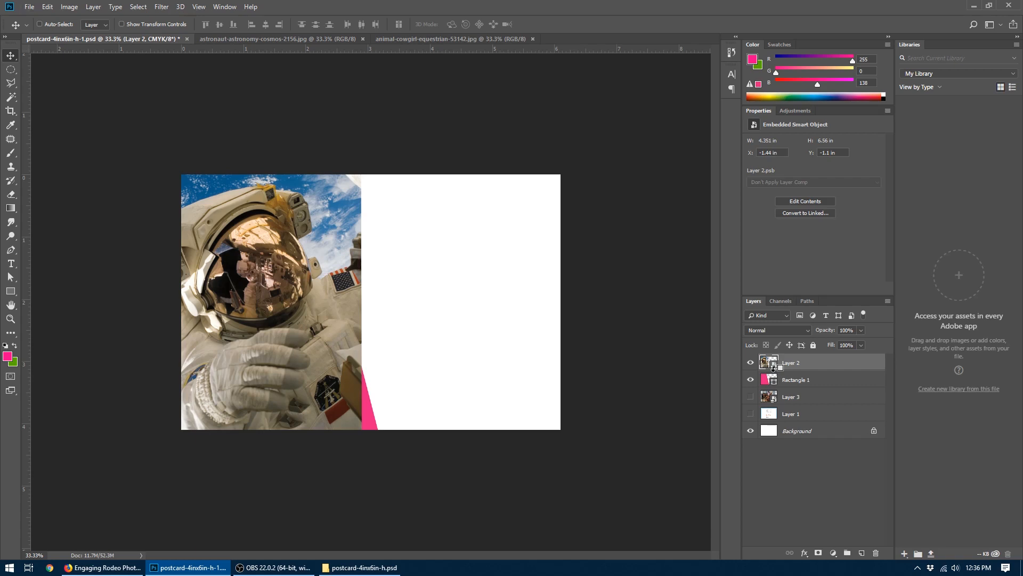
alt+click(804, 368)
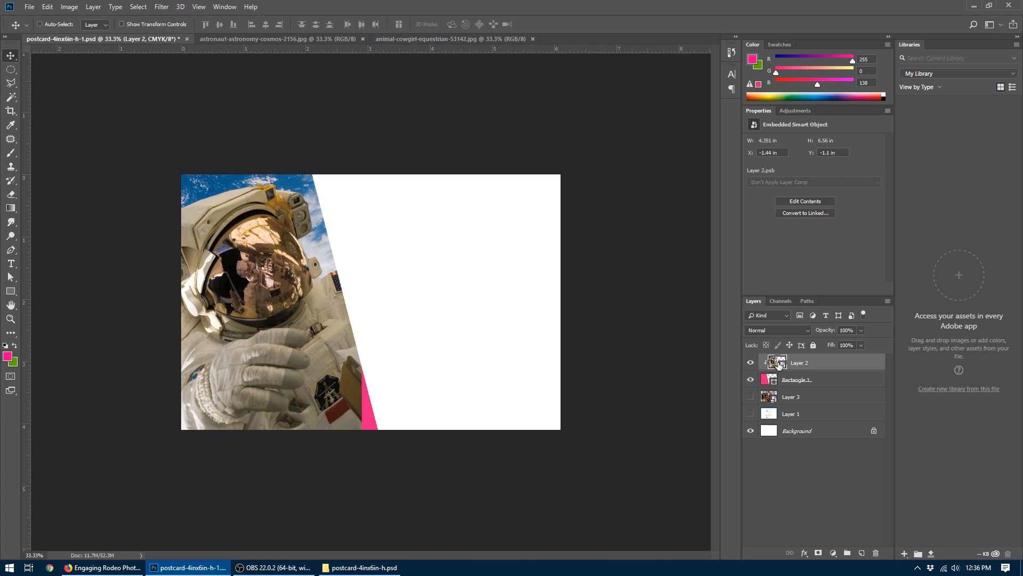
drag(235, 330, 264, 331)
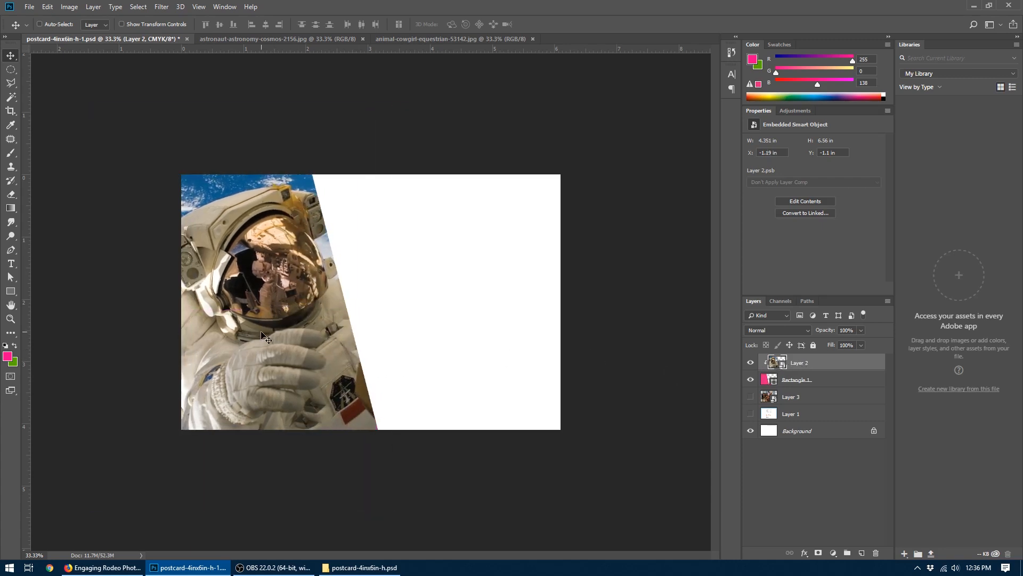
- Shift the slanted shape slightly left and down, and reposition the clipped astronaut photo inside it
click(769, 380)
drag(305, 320, 276, 339)
click(779, 364)
drag(222, 295, 251, 295)
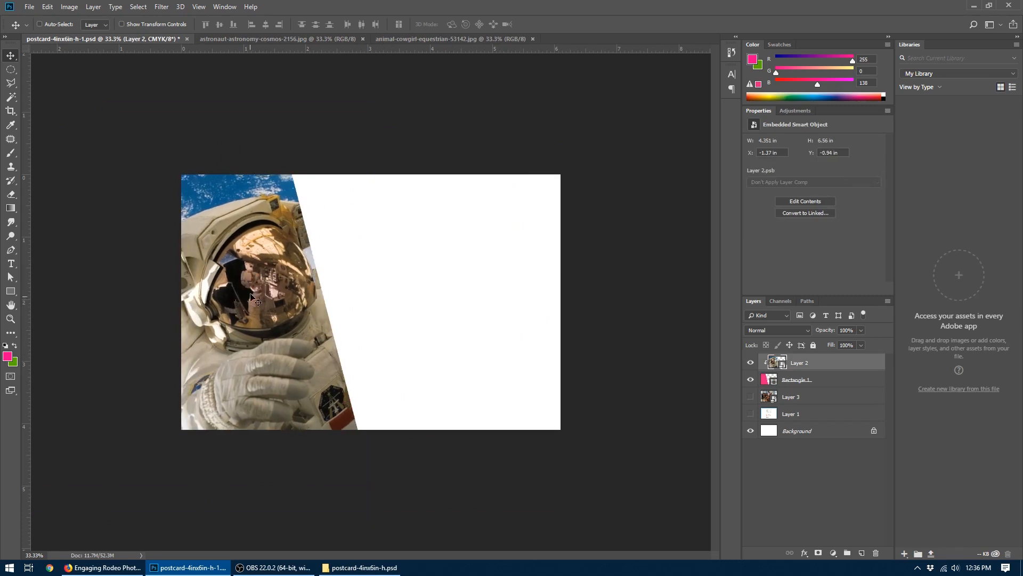
- Free-transform the astronaut photo to about 62% scale and a rotation of -84.03°, positioned so it fills the slanted shape
key(ctrl+t)
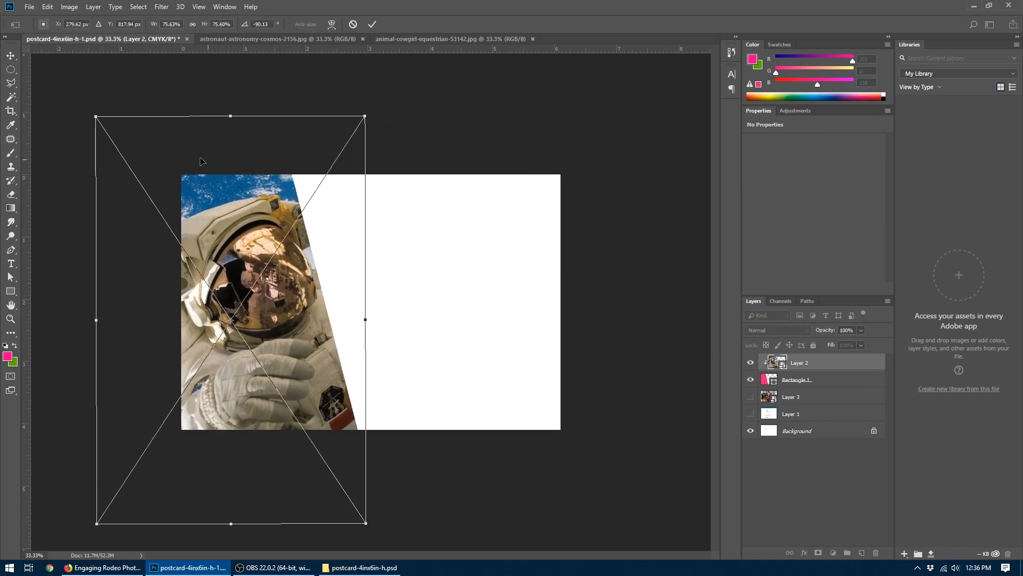
drag(103, 116, 126, 160)
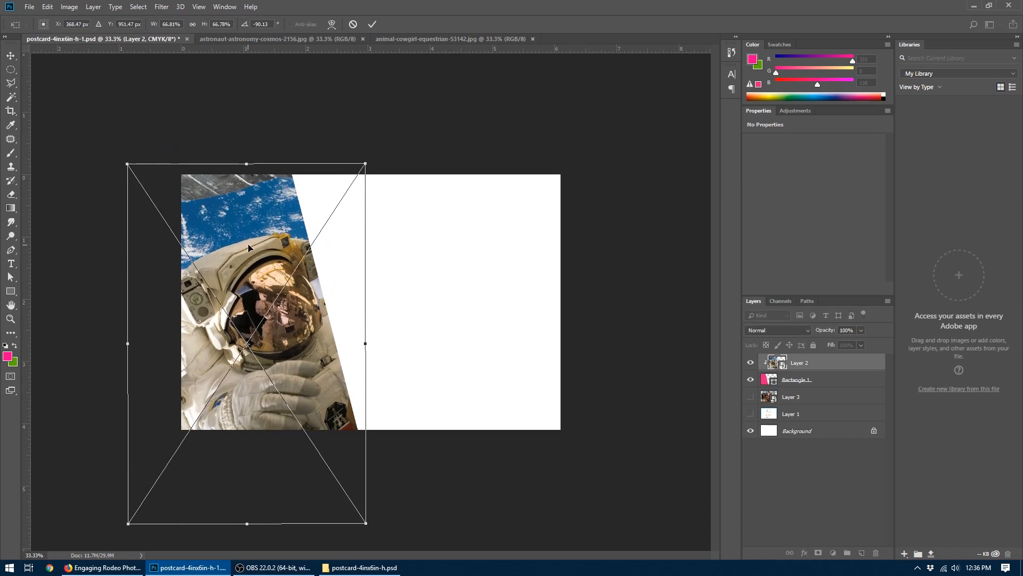
drag(247, 243, 231, 210)
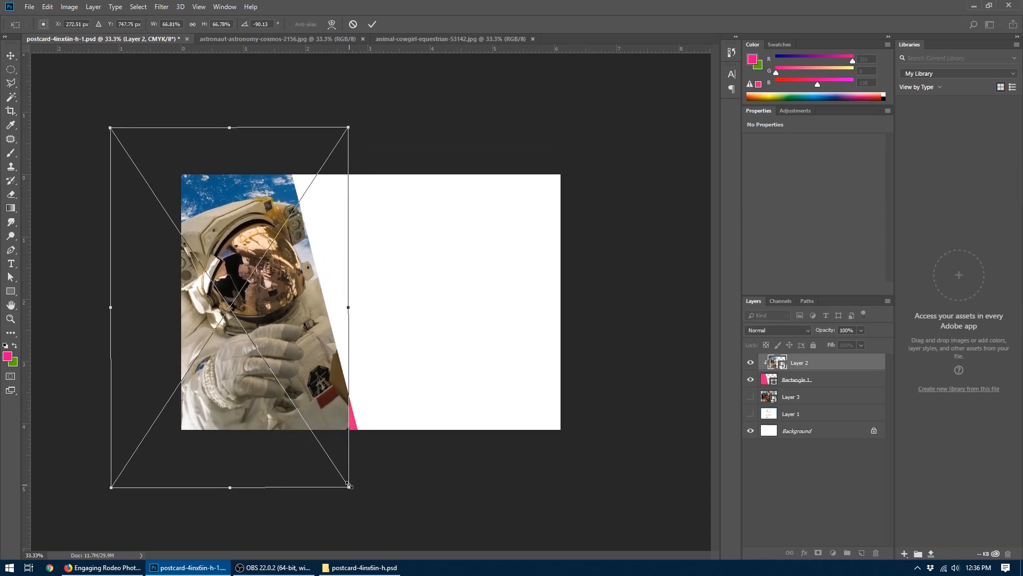
drag(350, 486, 323, 447)
drag(297, 393, 330, 401)
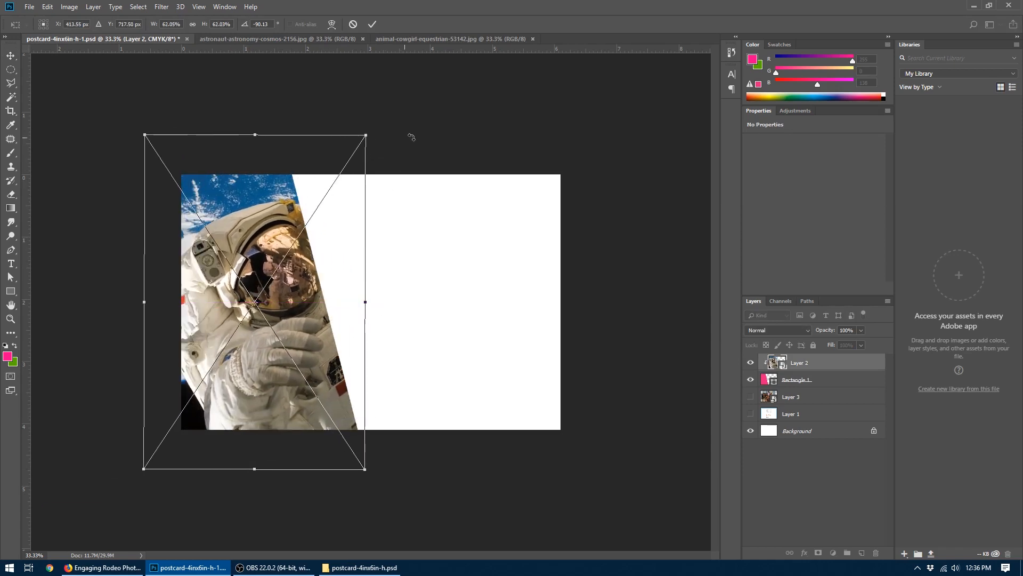
drag(411, 137, 433, 137)
drag(271, 242, 277, 248)
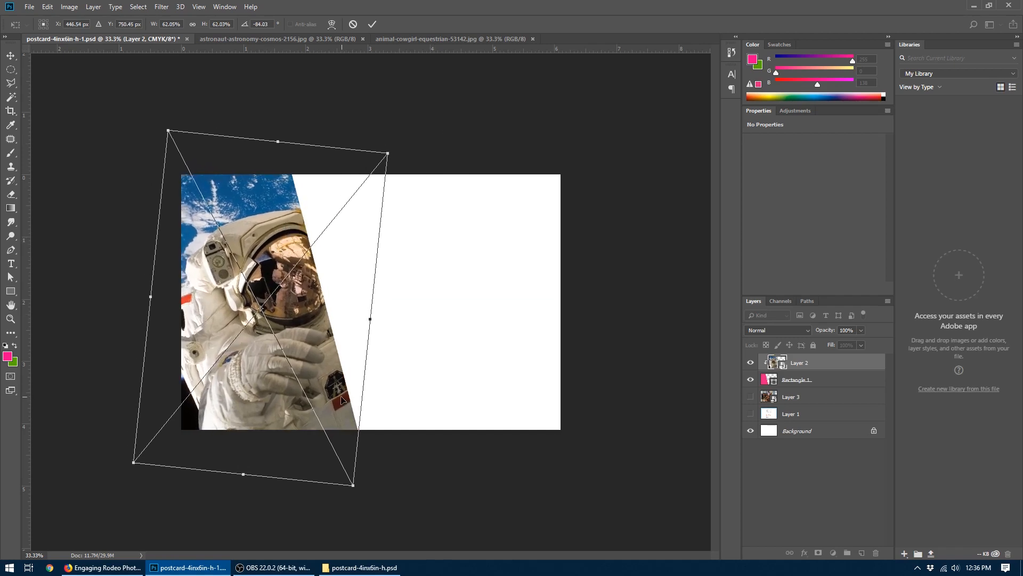
key(Return)
- Nudge the astronaut photo upward and transform it to about 59% scale and a rotation of -87.23° within the slanted shape
key(a)
drag(339, 387, 400, 339)
key(z)
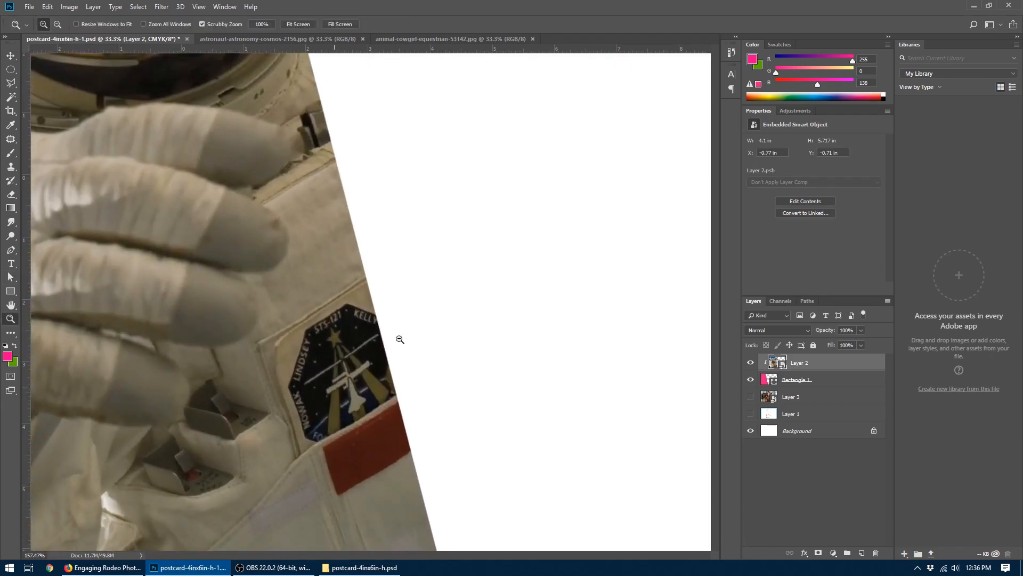
drag(400, 339, 350, 358)
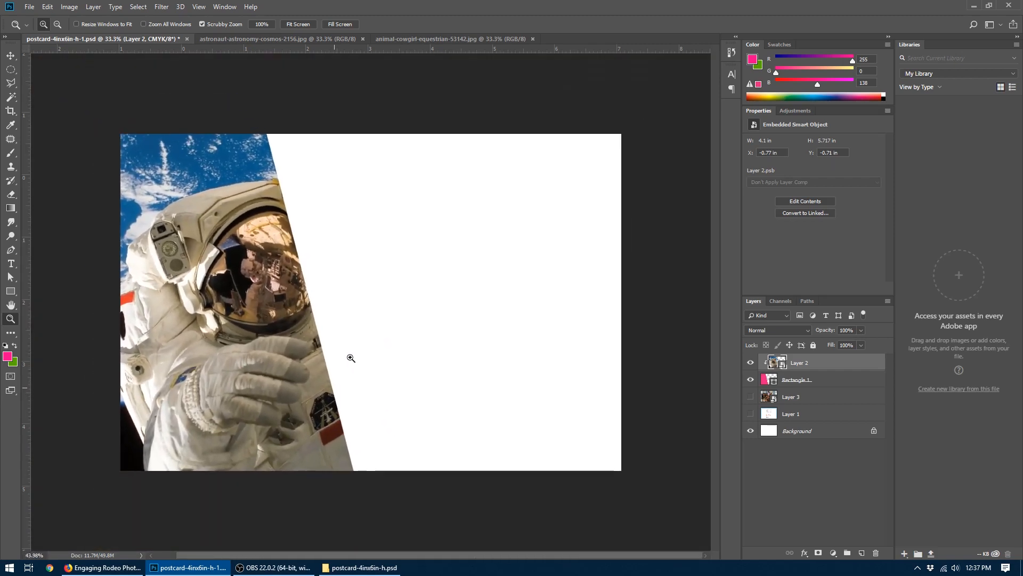
click(9, 55)
mouse_move(219, 319)
mouse_down()
mouse_move(255, 312)
mouse_move(219, 315)
mouse_move(214, 327)
mouse_move(238, 317)
mouse_move(229, 309)
mouse_up()
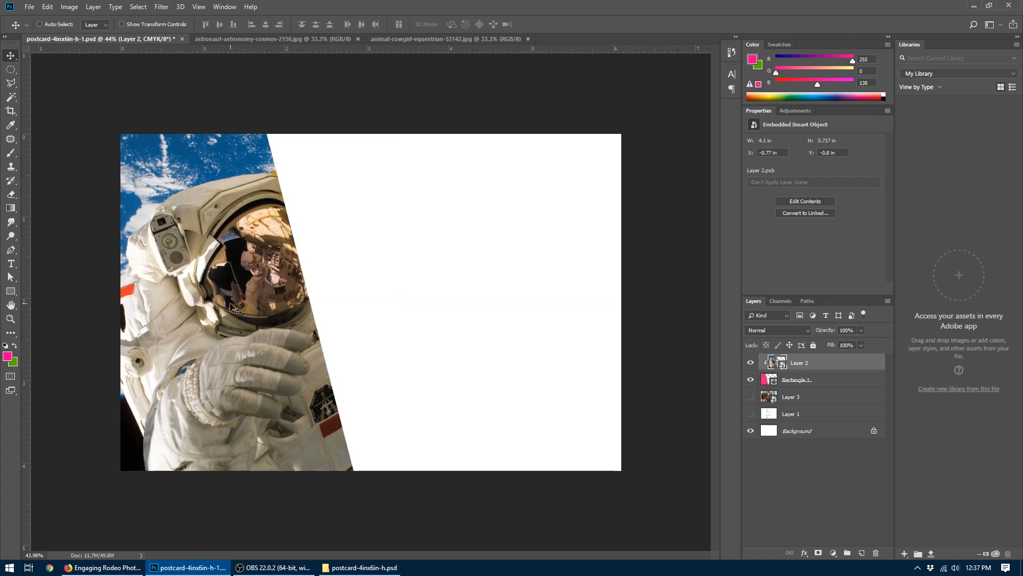
key(ctrl+t)
drag(101, 68, 115, 89)
mouse_move(257, 400)
mouse_down()
mouse_move(251, 375)
mouse_move(252, 389)
mouse_up()
drag(376, 518, 390, 509)
key(Return)
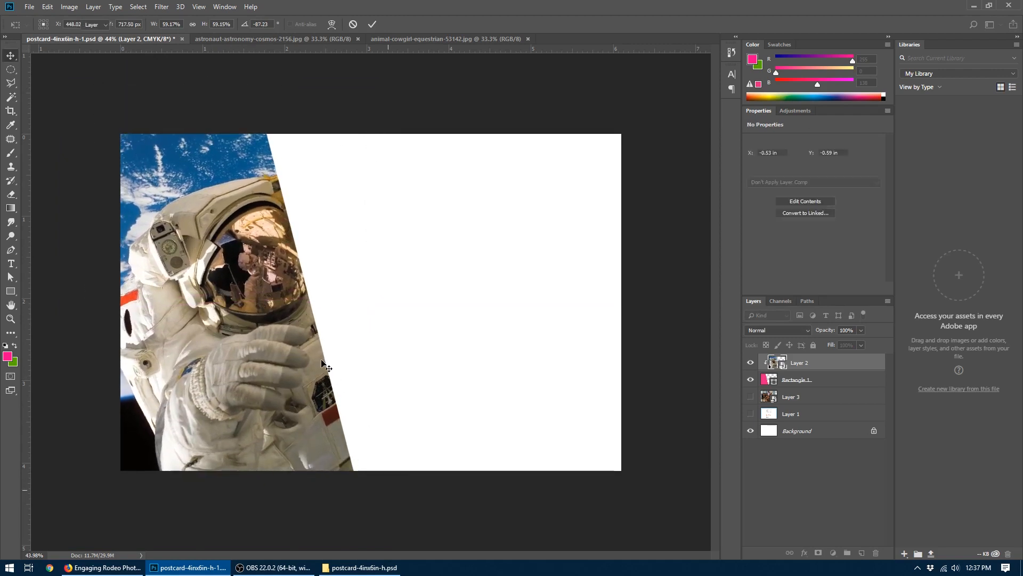
- Show the cowgirl layer again and move the photo left, closer to the astronaut's slanted edge
click(751, 398)
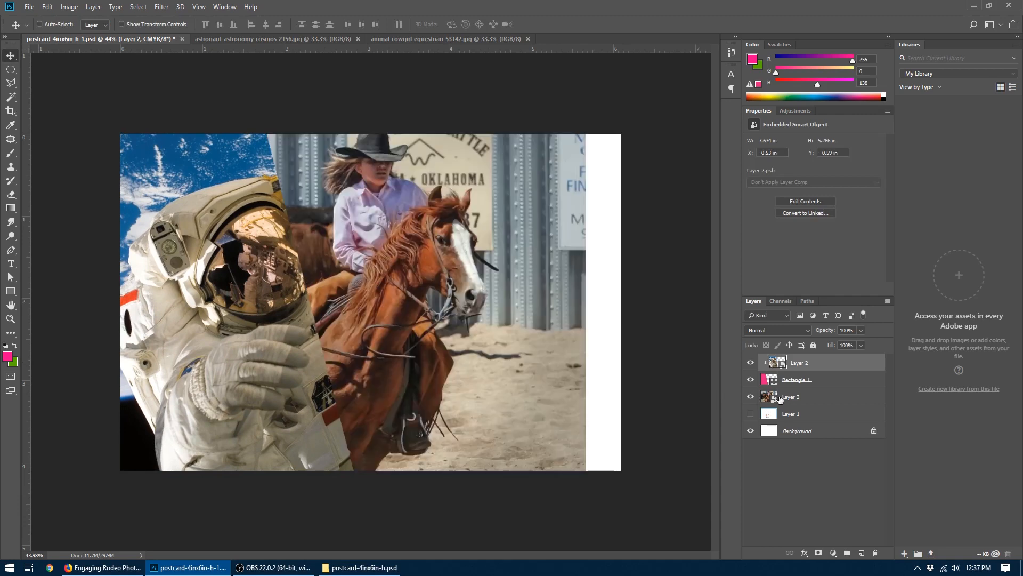
click(779, 398)
drag(434, 286, 414, 293)
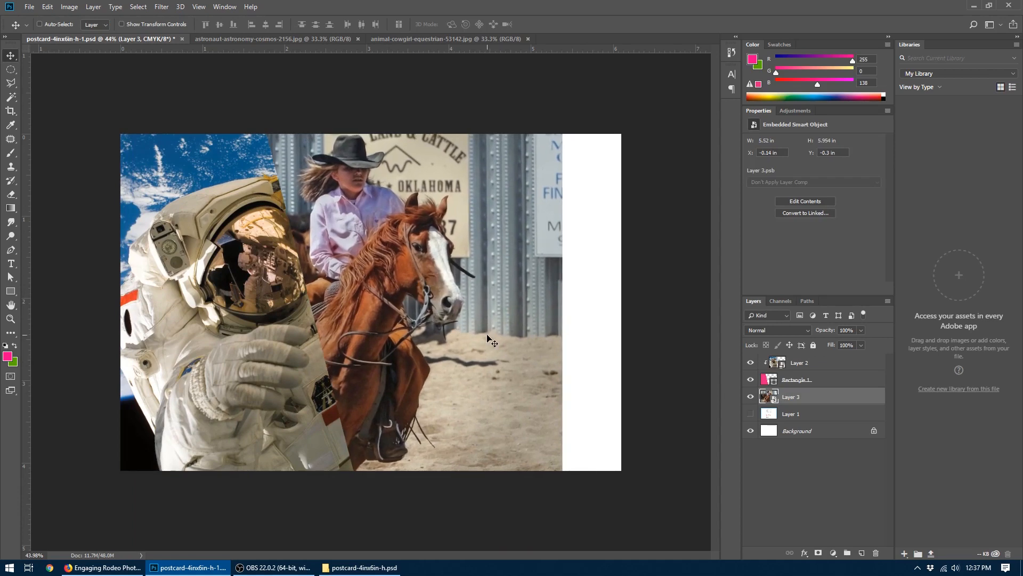
key(ctrl+t)
drag(597, 105, 569, 76)
drag(526, 229, 542, 216)
key(Escape)
- Move the slanted clipping shape a little left to reveal more of the cowgirl, and shift the astronaut photo left within it
click(774, 380)
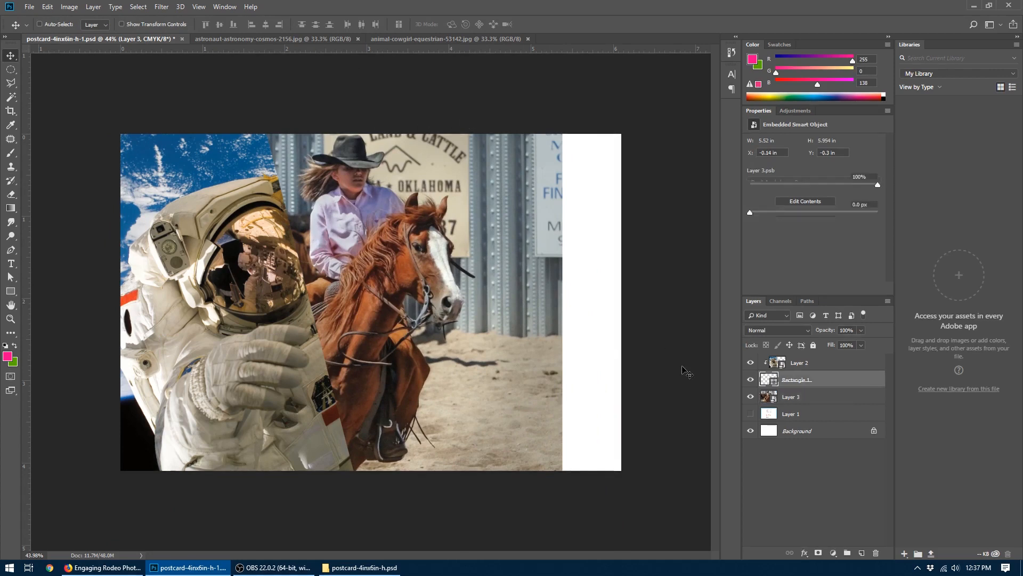
drag(301, 298, 281, 303)
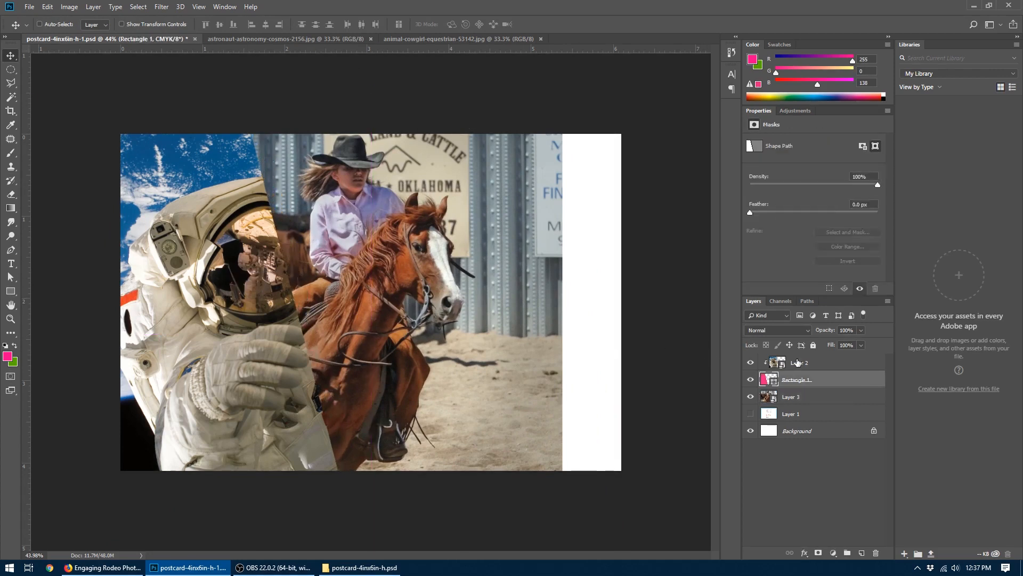
click(785, 364)
drag(210, 282, 196, 275)
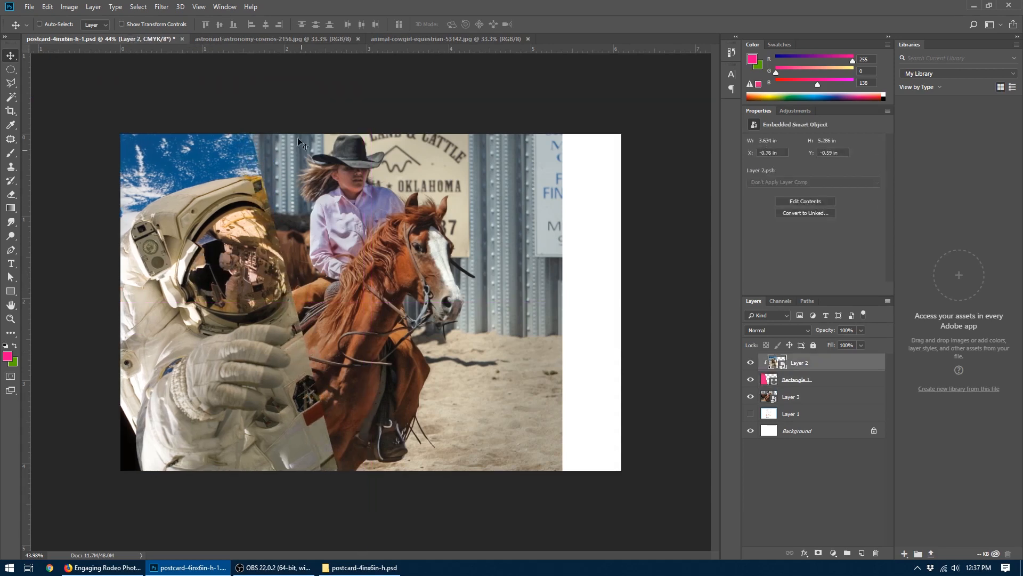
- Open rawImage.jpg, the basketball player photo, from the Assignment 5 - Postcard folder
click(29, 6)
click(38, 29)
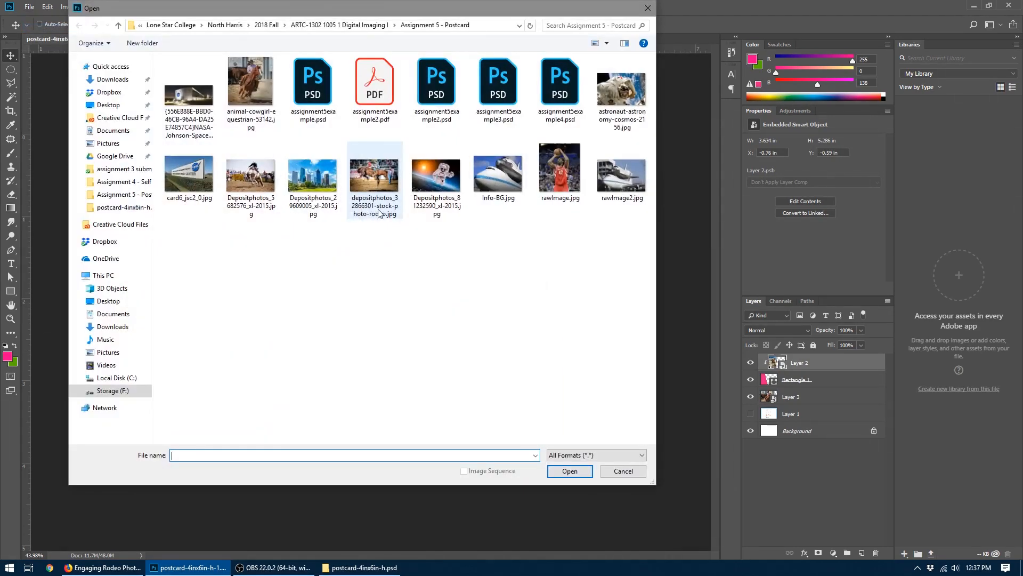
double_click(560, 178)
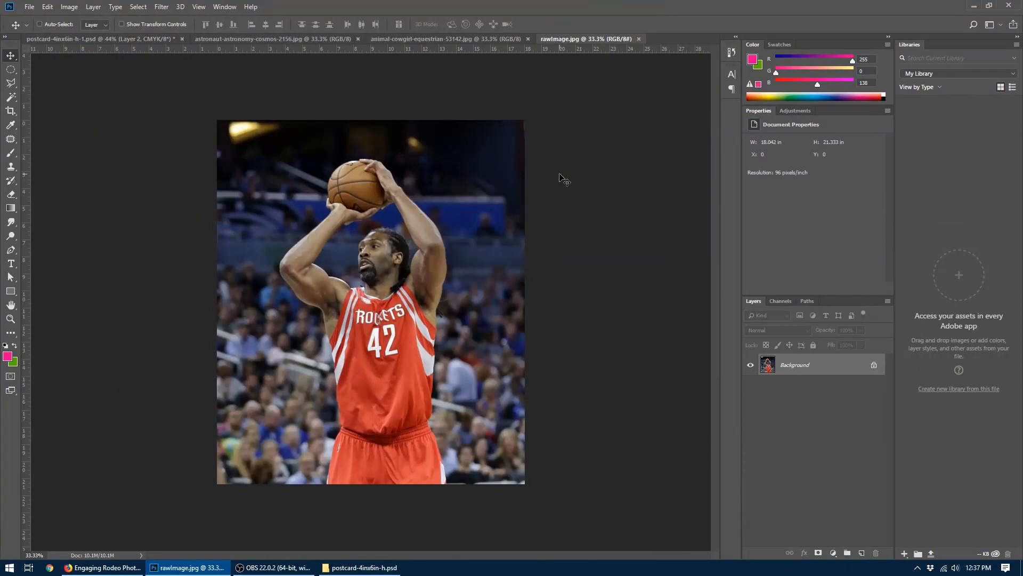
- Switch to Firefox and search Google Images for "rockets photos" in a new tab
click(102, 567)
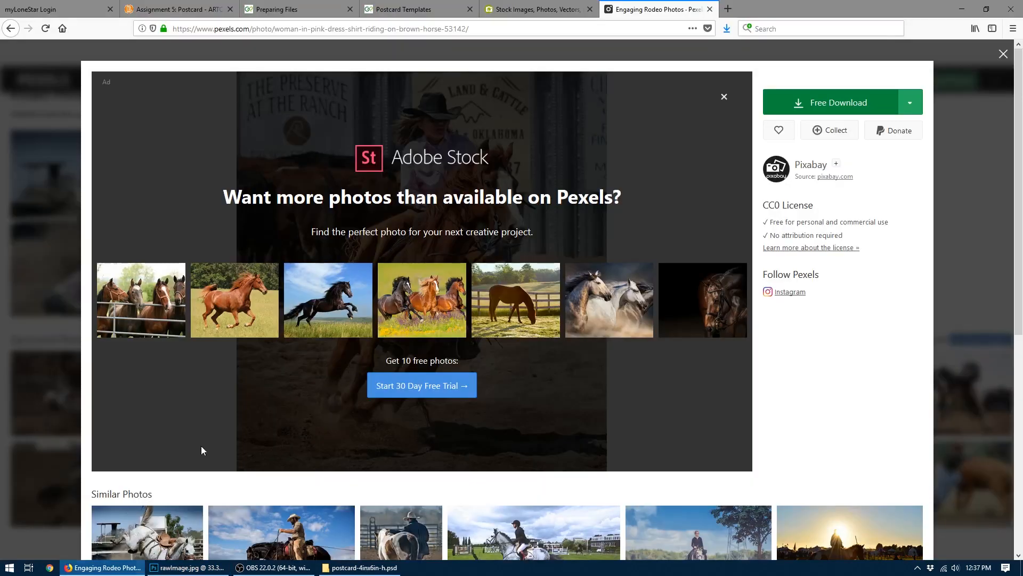
click(728, 8)
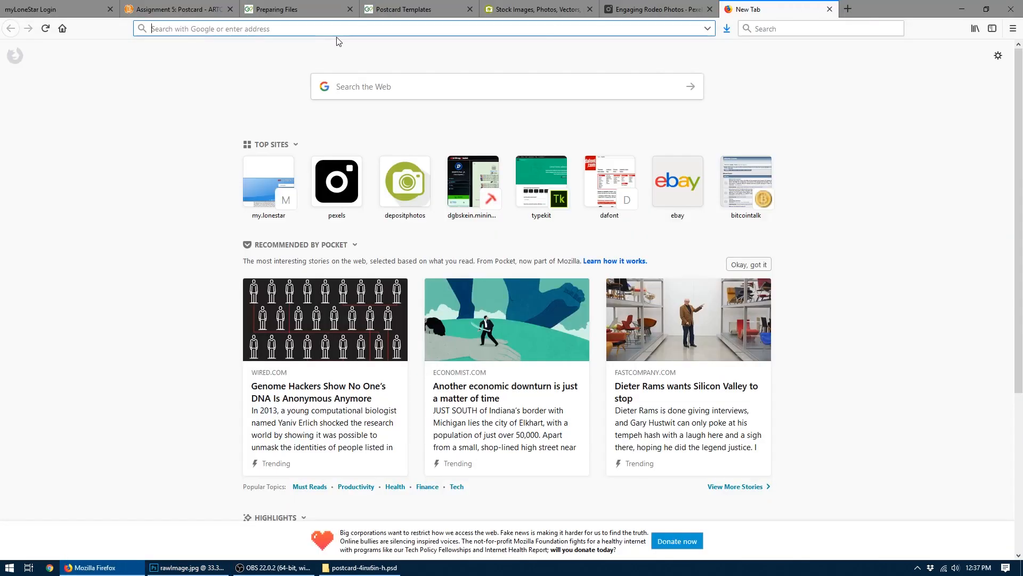
text(goo)
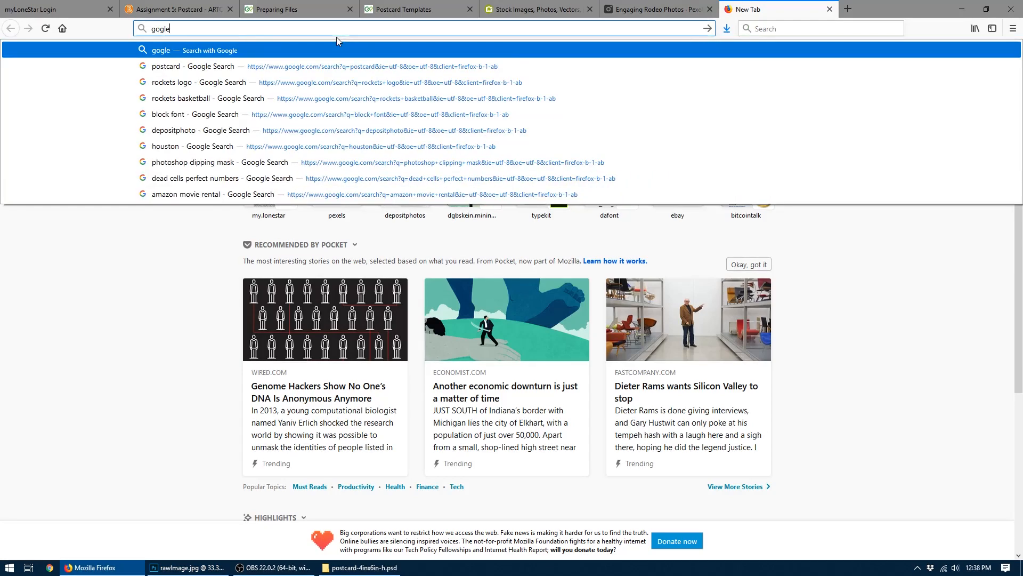
text(gl)
key(Return)
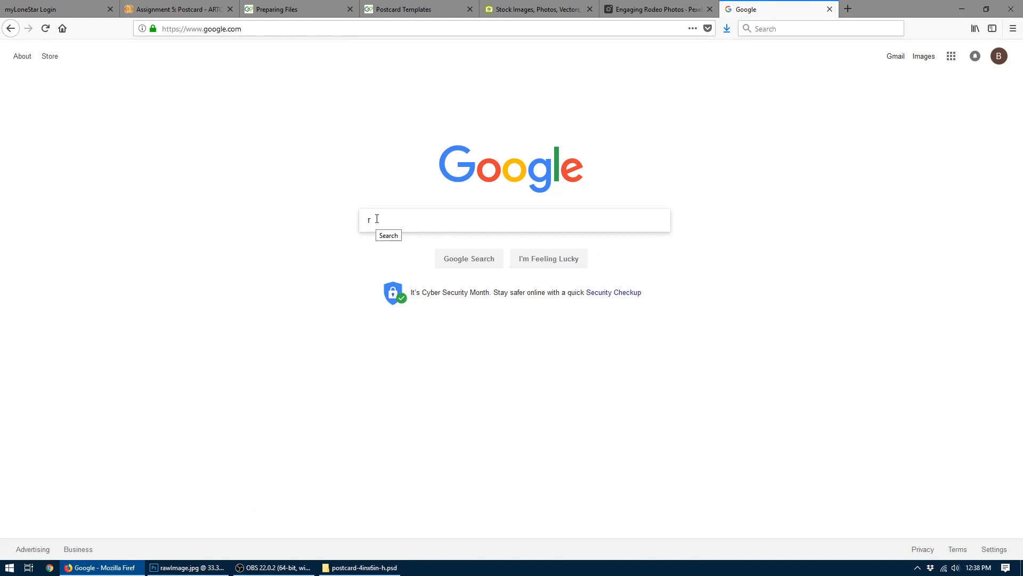
text(rockets)
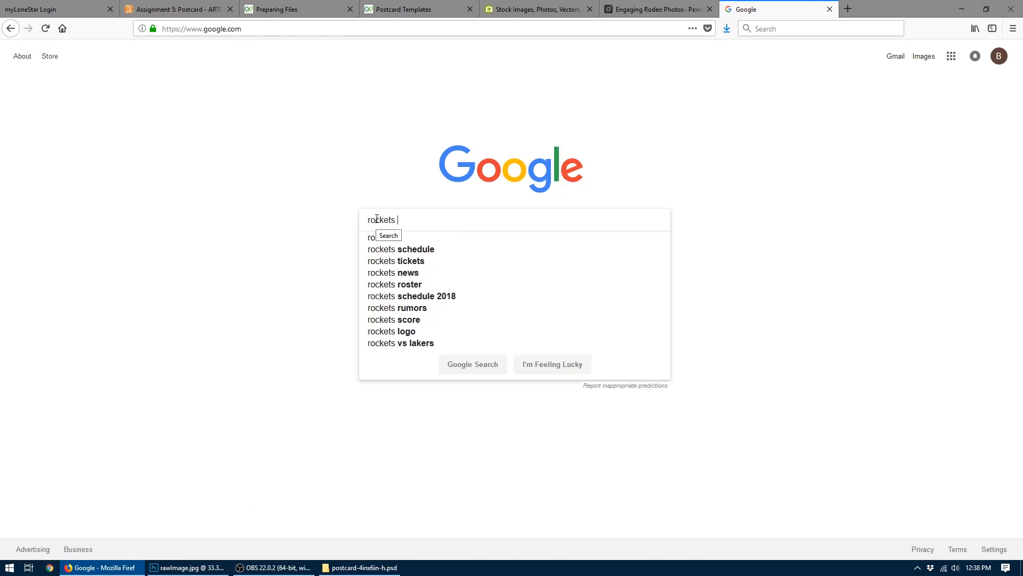
text( photos)
key(Return)
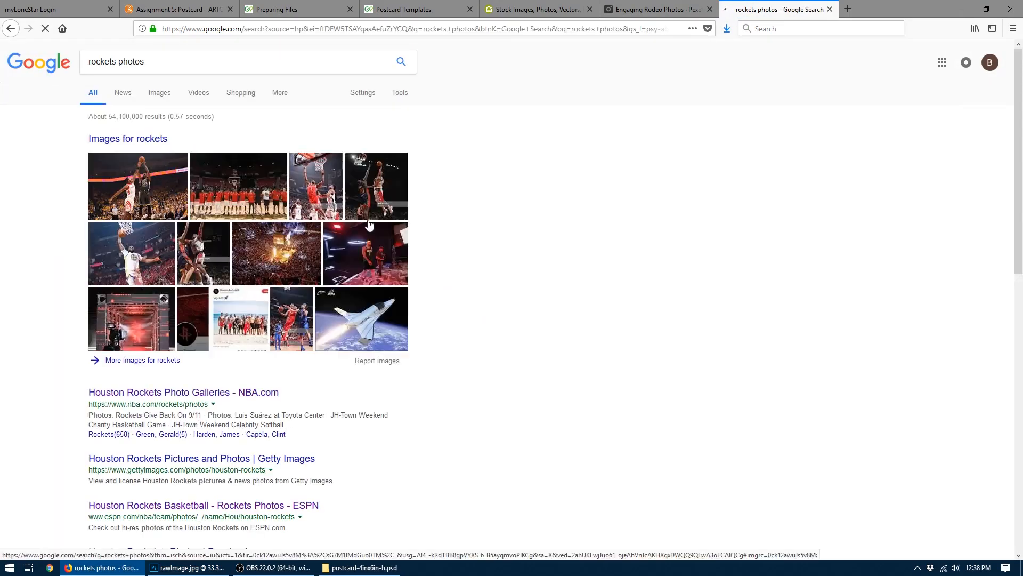
click(159, 92)
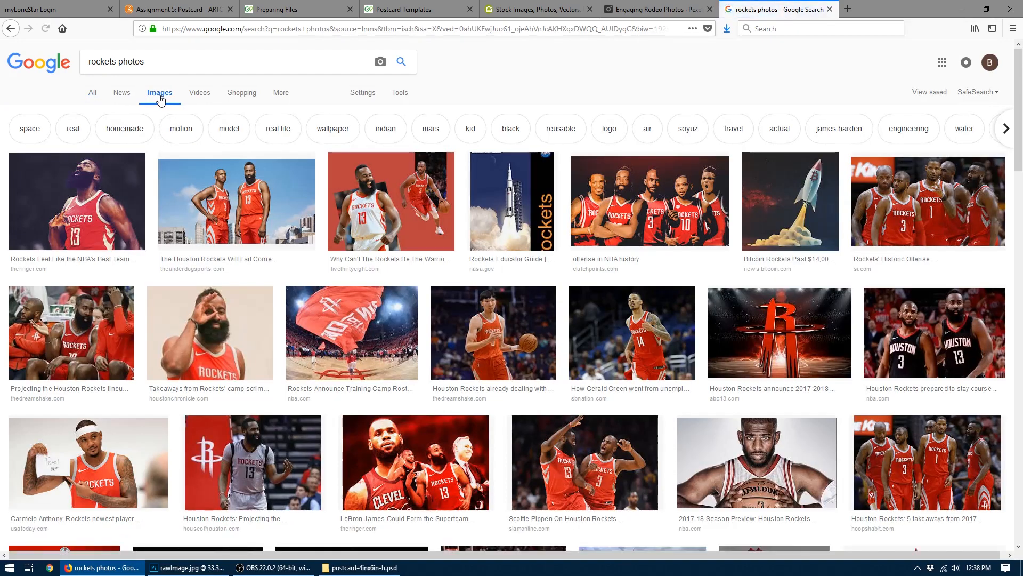
- Refine the image search to "rockets editorial photos" and browse the results for suitable pictures
click(120, 63)
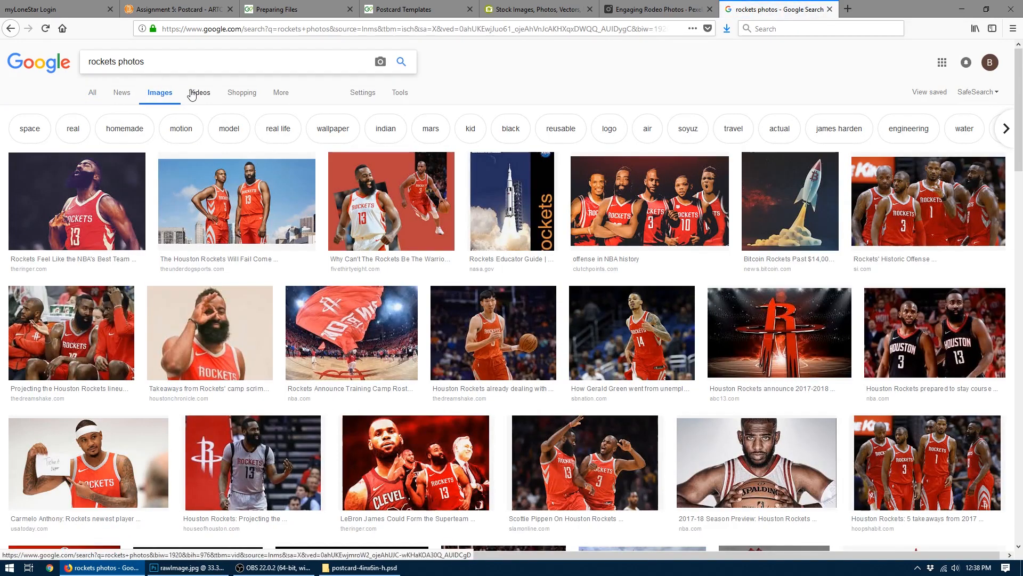
text(editoria)
text(l)
key(Return)
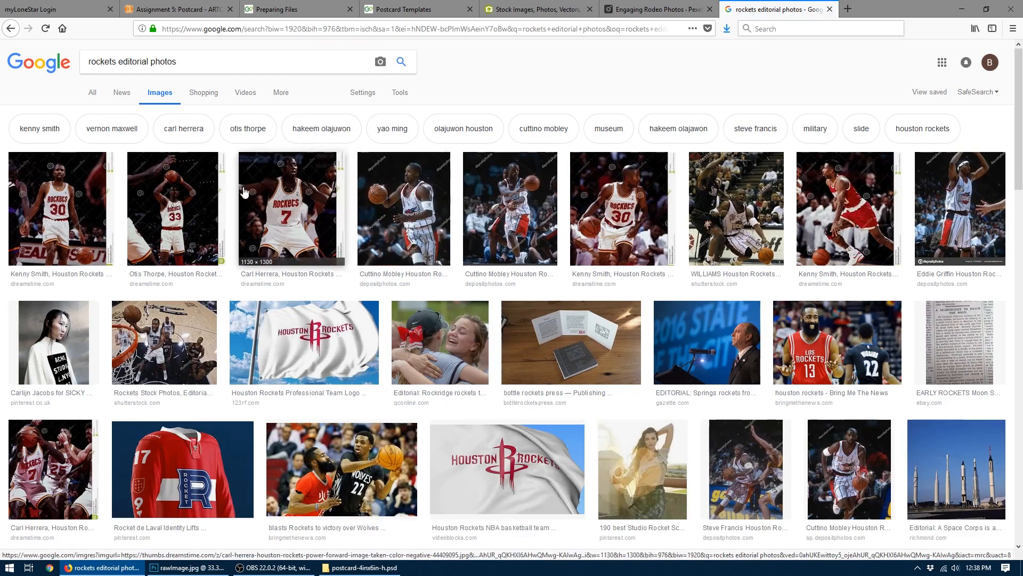
scroll(82, 255, down, 5)
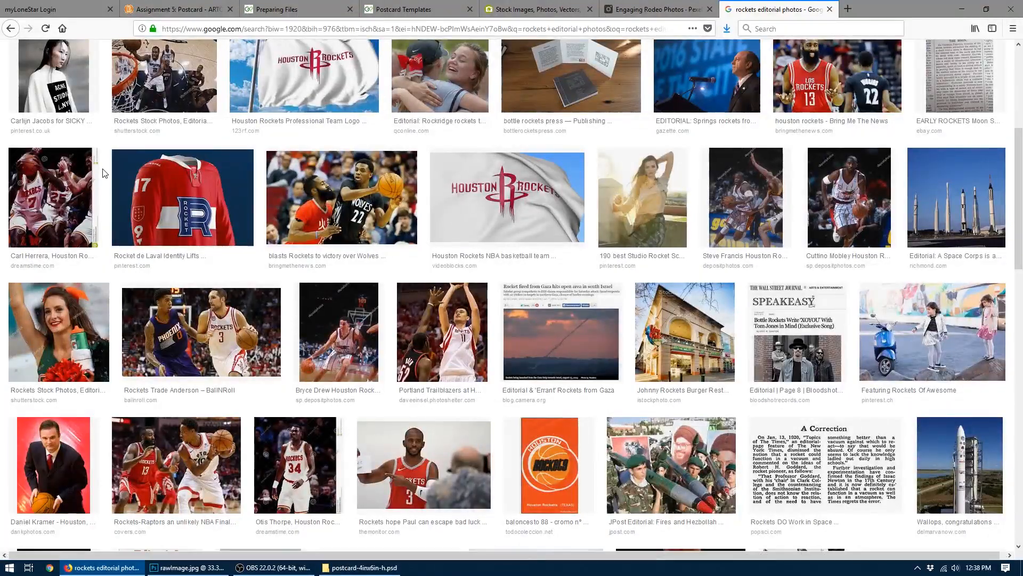
scroll(265, 522, up, 5)
- Switch to Photoshop and copy the entire rawImage.jpg basketball player photo into the postcard-4inx6in-h-1.psd document
click(202, 567)
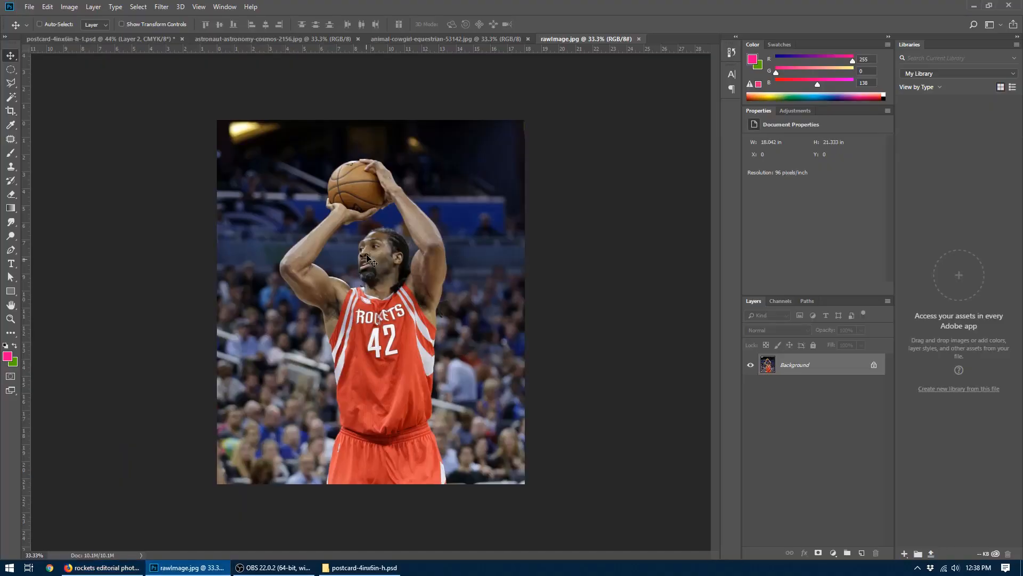
click(138, 6)
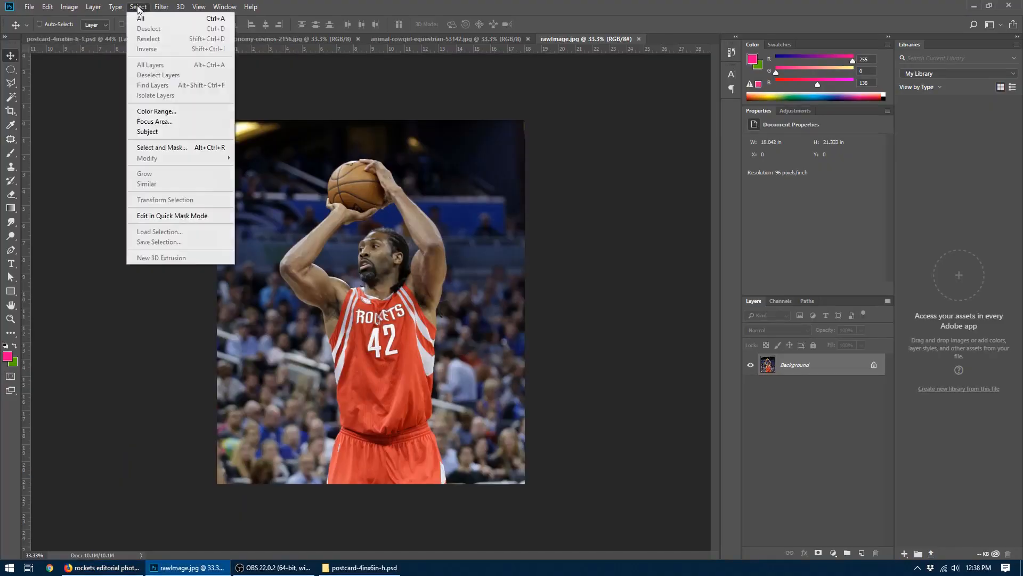
click(141, 17)
key(ctrl+c)
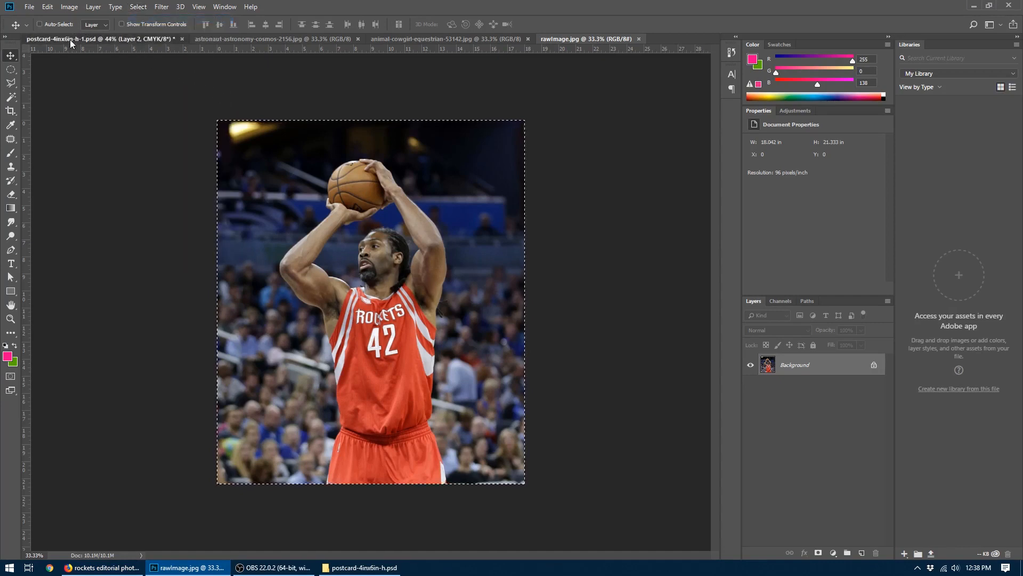
click(69, 39)
key(ctrl+v)
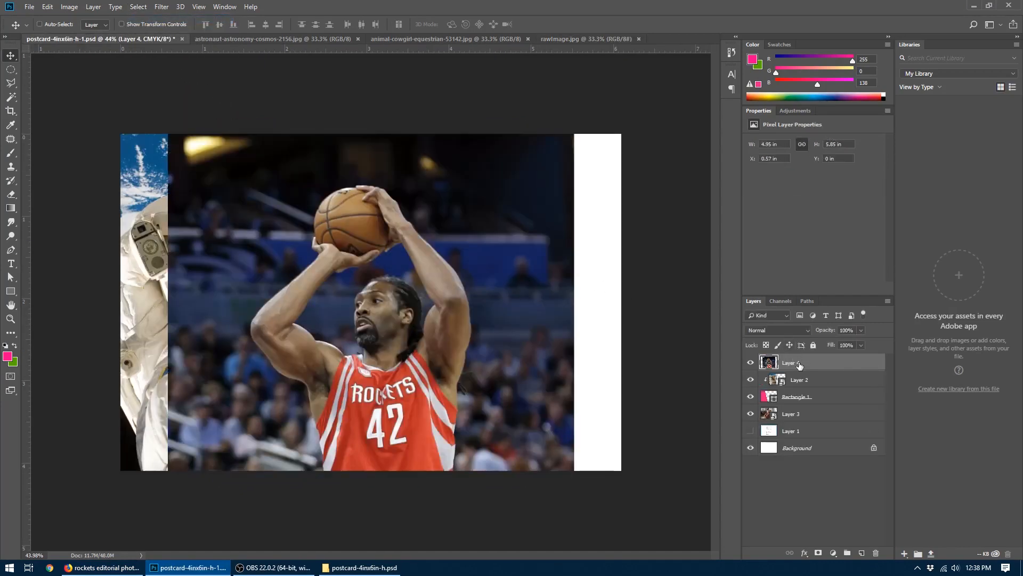
- Convert the pasted player photo to a Smart Object and scale it down proportionally to about 4.13 in wide
right_click(799, 365)
click(853, 257)
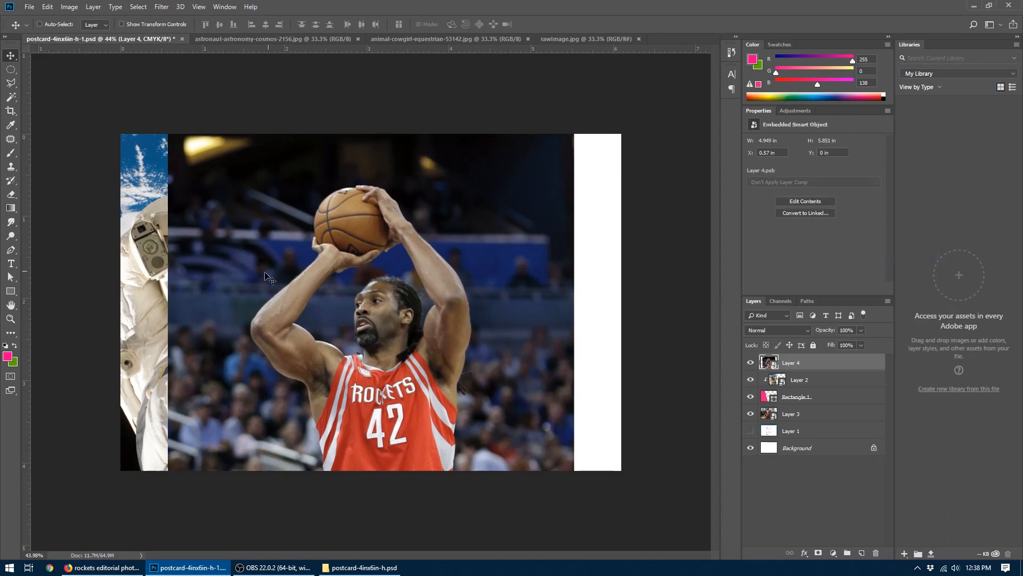
drag(328, 353, 475, 287)
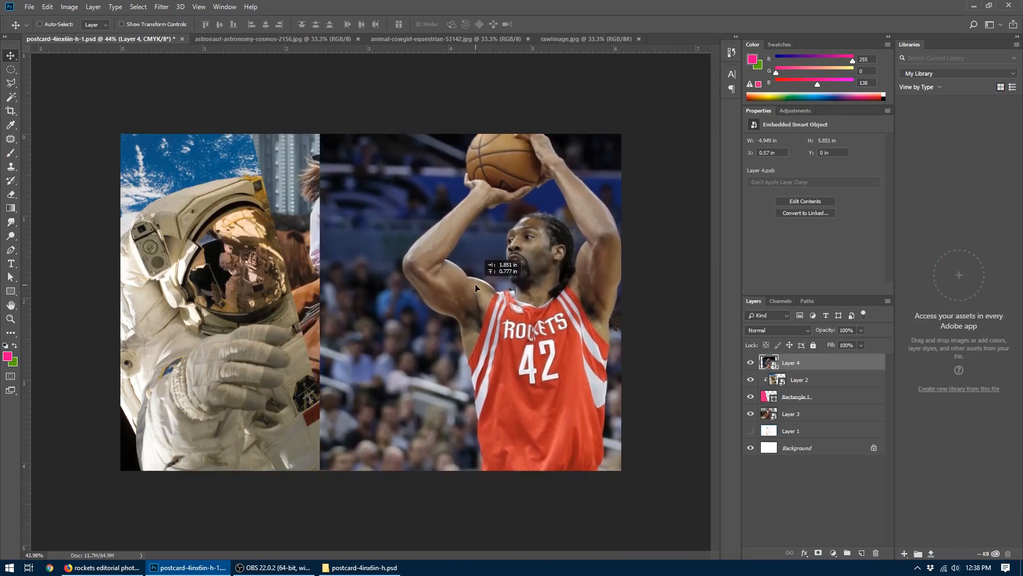
key(ctrl+t)
drag(318, 70, 389, 134)
key(Return)
- Place the player photo beneath the astronaut's clipping shape in the layer stack and position it beside the astronaut
drag(578, 363, 379, 293)
drag(784, 361, 773, 395)
mouse_move(411, 294)
mouse_down()
mouse_move(400, 305)
mouse_move(403, 295)
mouse_up()
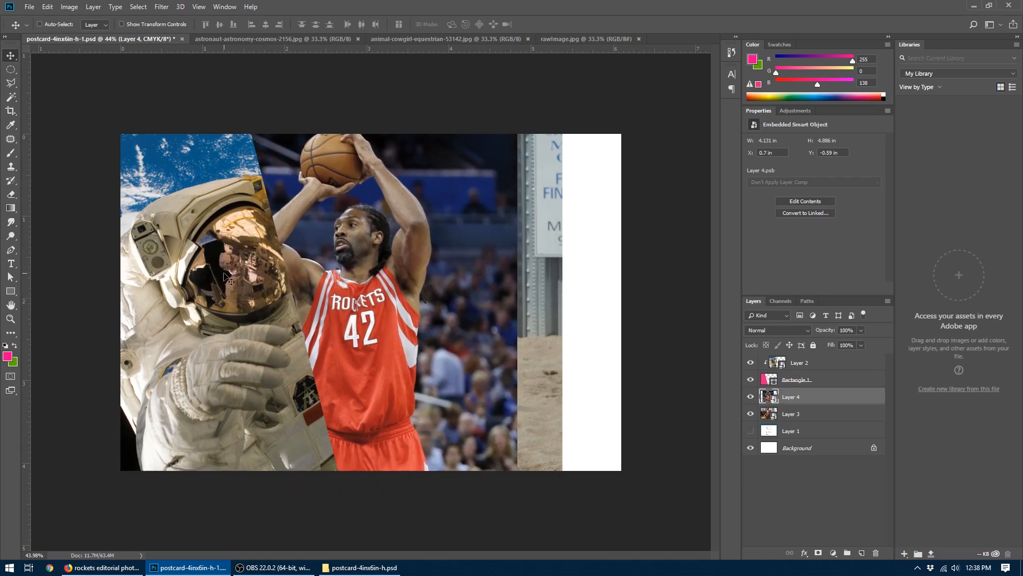
drag(421, 248, 427, 248)
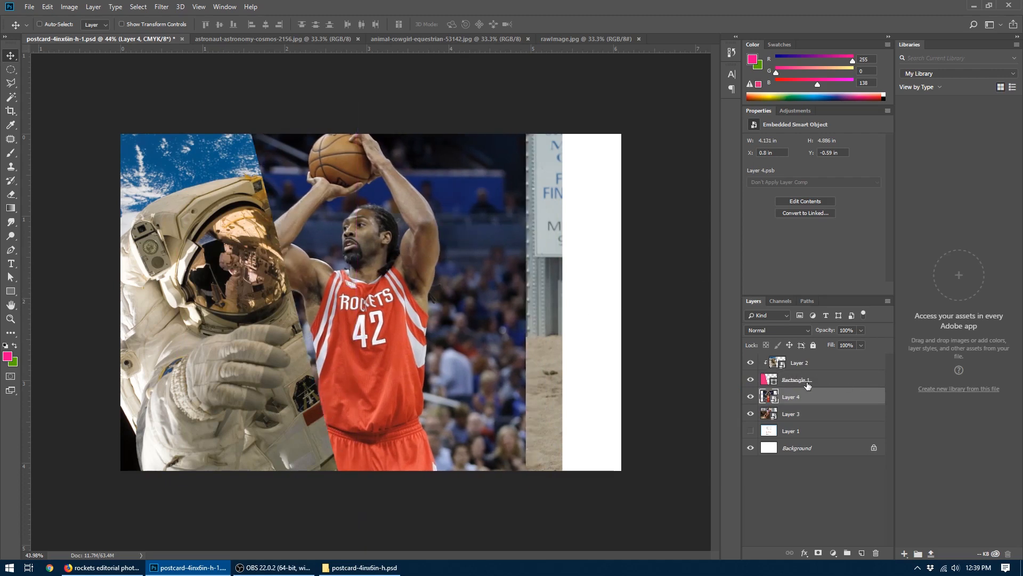
- Duplicate the slanted Rectangle 1 shape beneath the cowgirl photo, and clip the astronaut photo to the original rectangle again
click(782, 381)
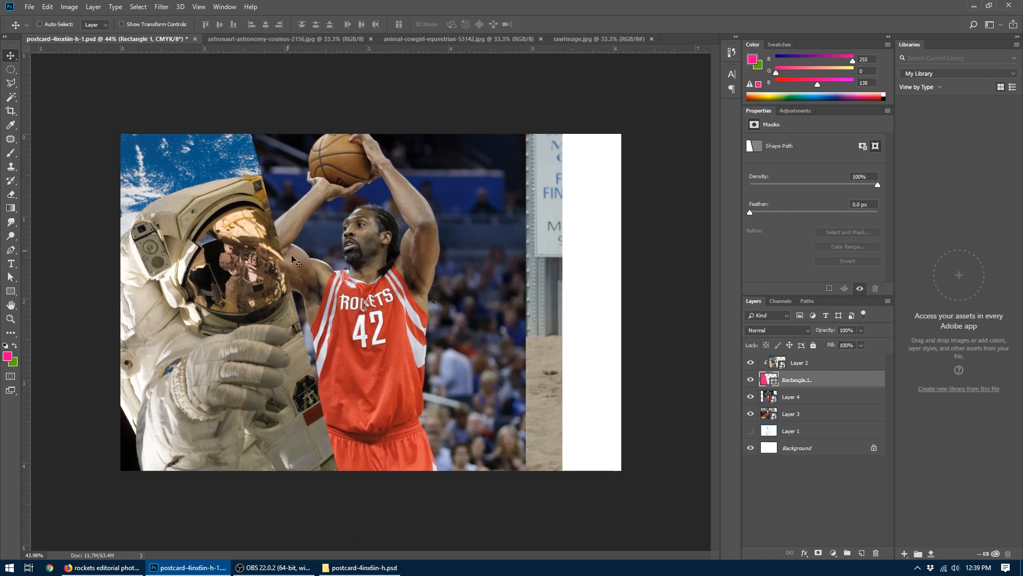
drag(824, 379, 862, 553)
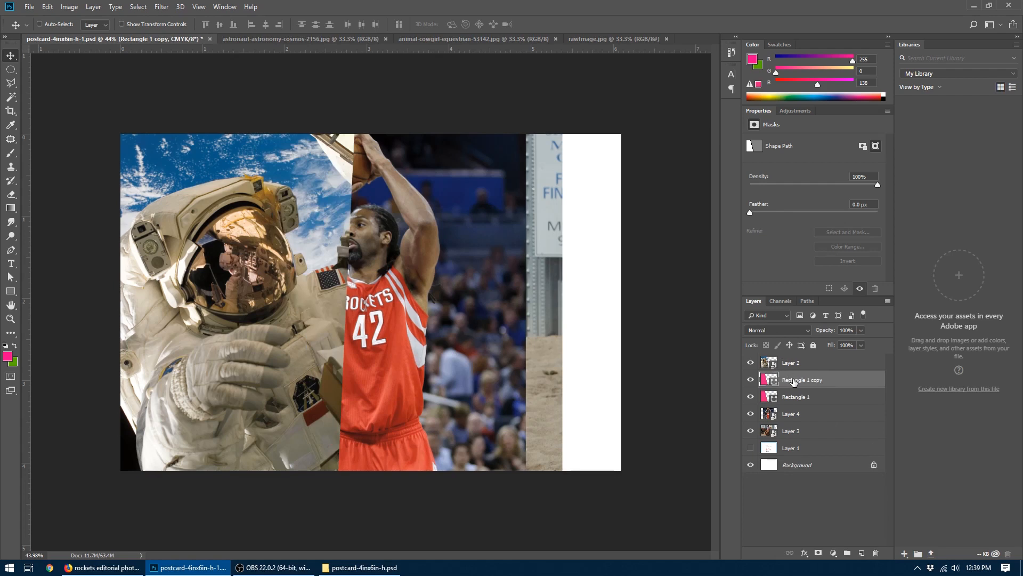
drag(793, 381, 798, 425)
drag(796, 434, 796, 436)
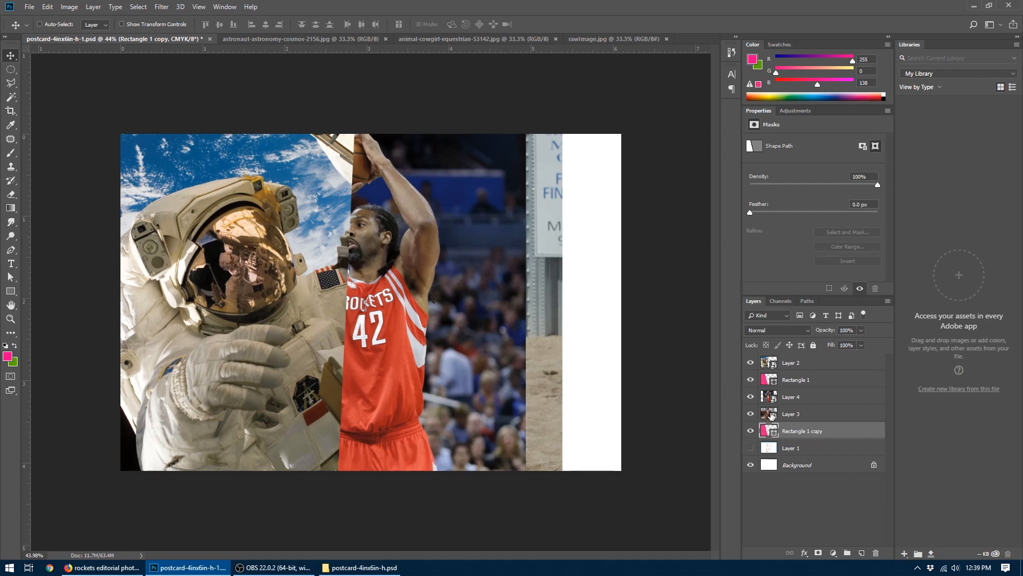
drag(768, 433, 773, 367)
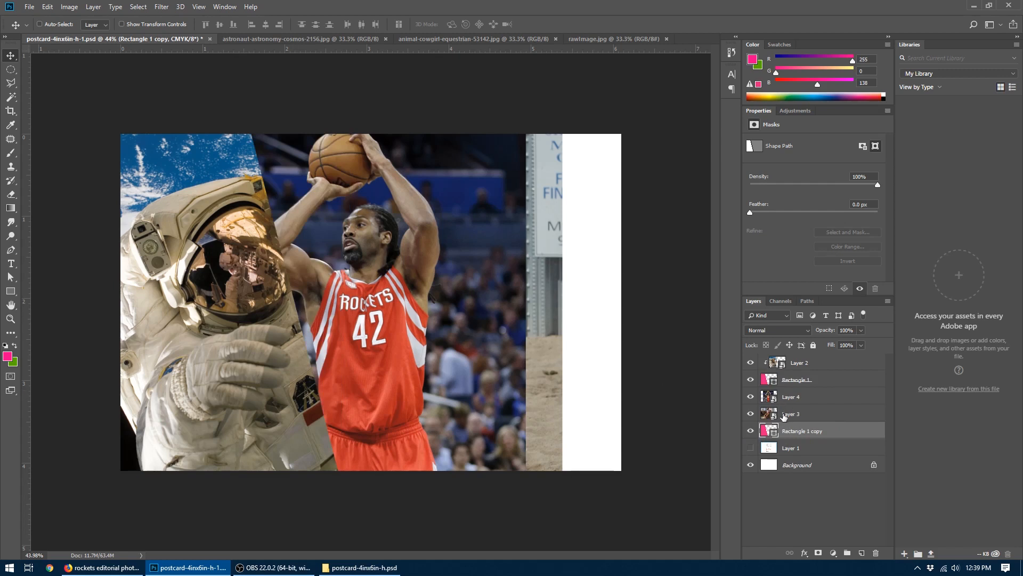
- Move the player photo layer below the duplicated rectangle and clip the cowgirl photo to that rectangle
drag(777, 399, 784, 434)
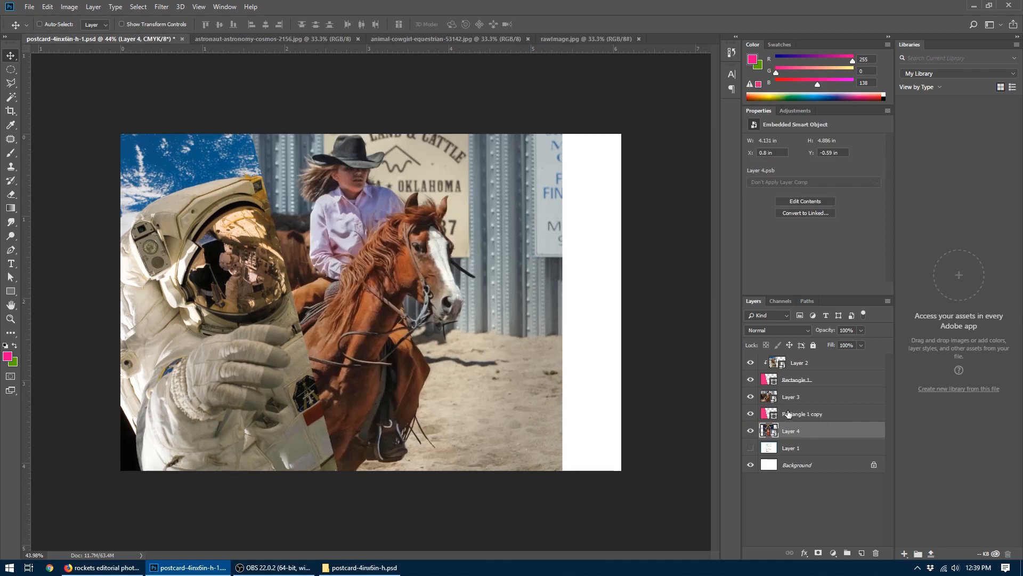
click(789, 413)
shift+click(787, 401)
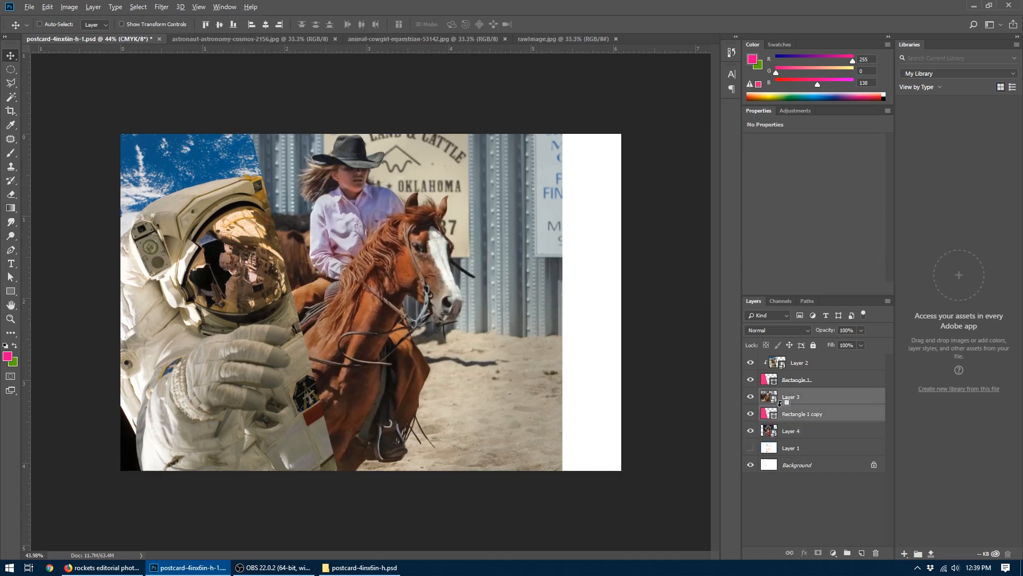
alt+click(780, 406)
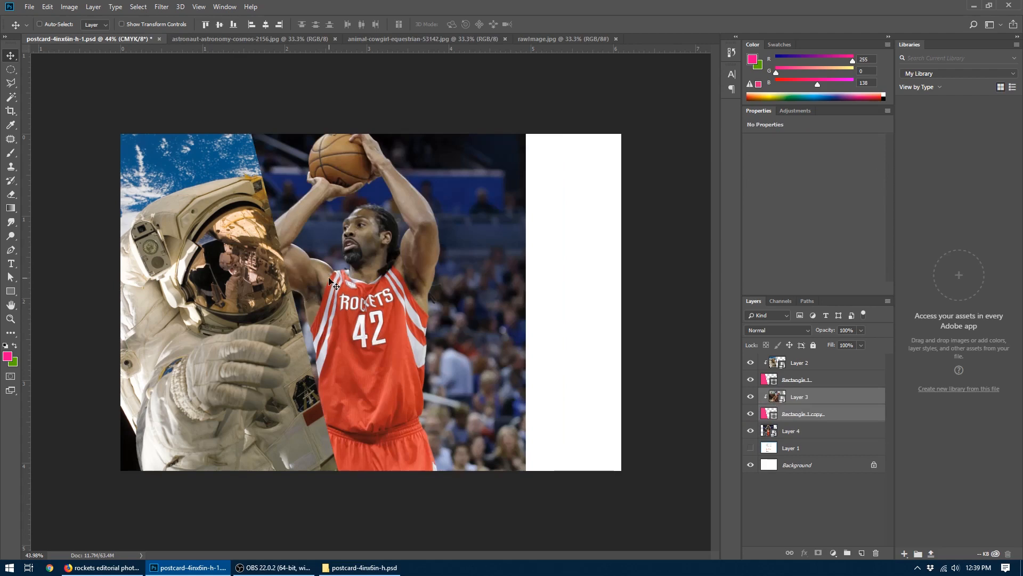
- Move the duplicated slanted shape to the postcard's right side and reposition the cowgirl photo within it at about X 1.84 in
drag(329, 281, 594, 268)
drag(423, 251, 513, 256)
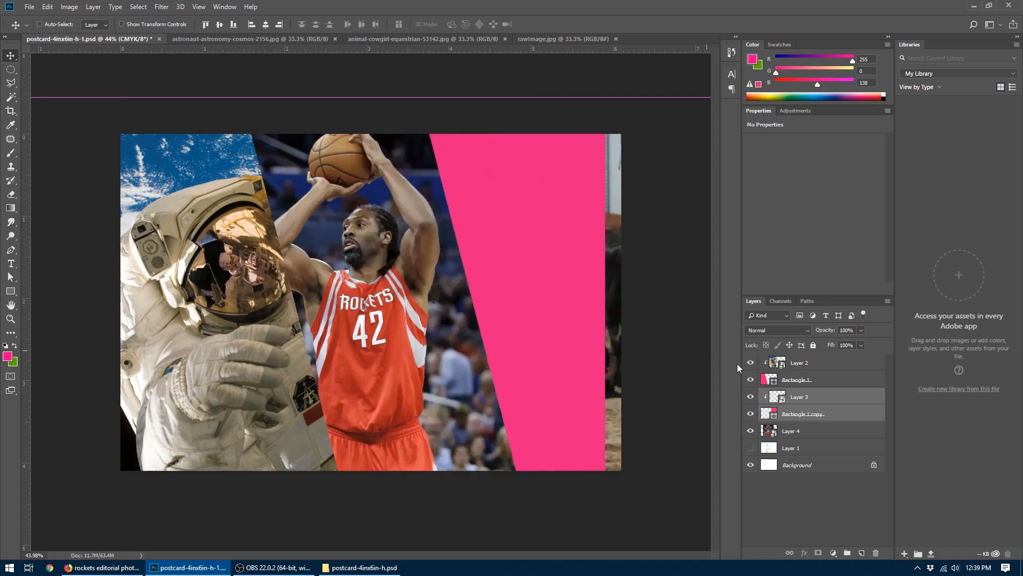
click(774, 395)
drag(653, 280, 319, 270)
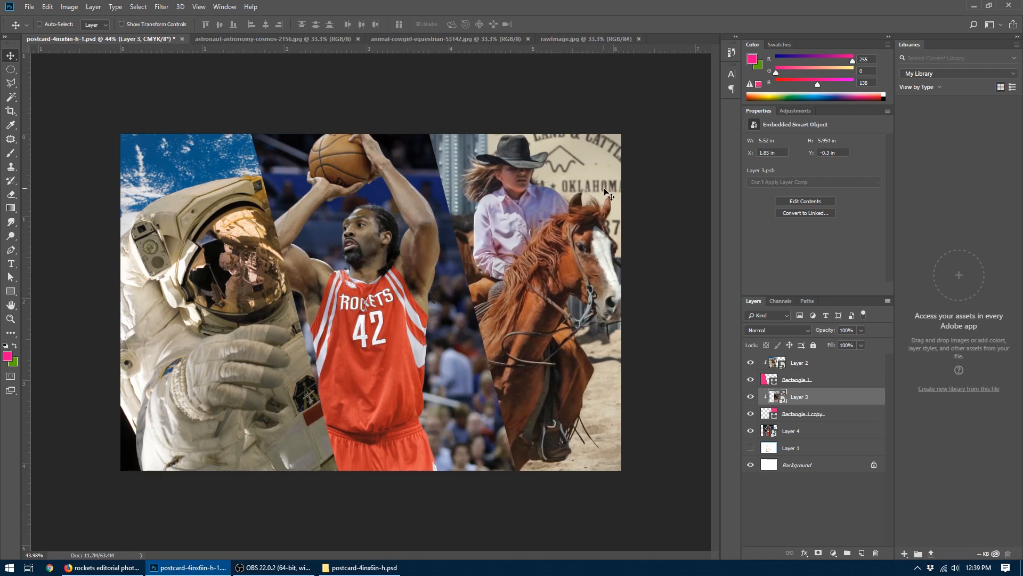
key(ctrl+t)
mouse_move(561, 160)
mouse_down()
mouse_move(569, 177)
mouse_move(583, 169)
mouse_move(560, 160)
mouse_up()
key(Return)
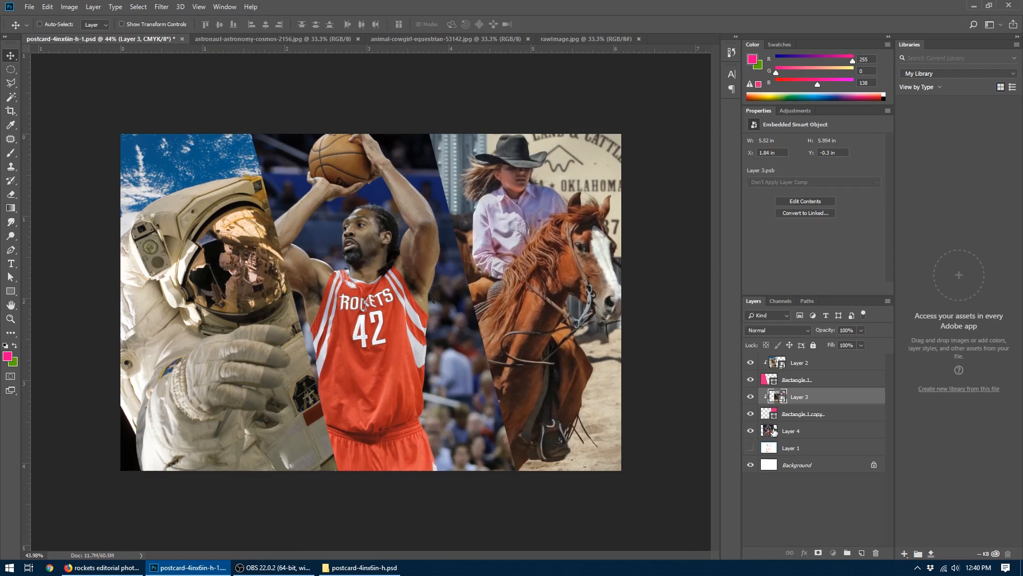
- Shift the player photo slightly right and widen its visible area by nudging the two slanted clipping shapes outward
click(774, 432)
mouse_move(381, 302)
mouse_down()
mouse_move(404, 302)
mouse_move(394, 303)
mouse_up()
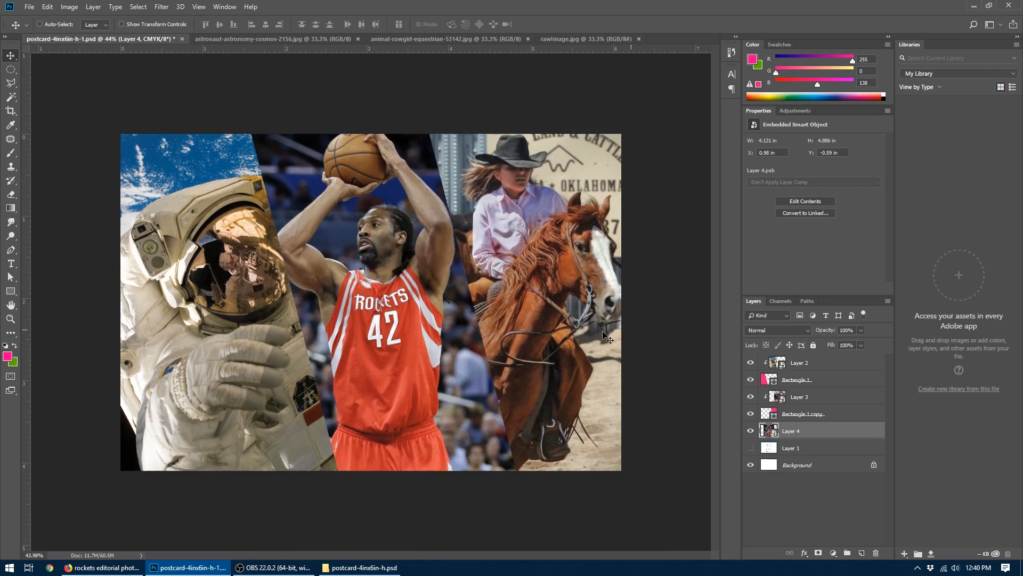
click(823, 379)
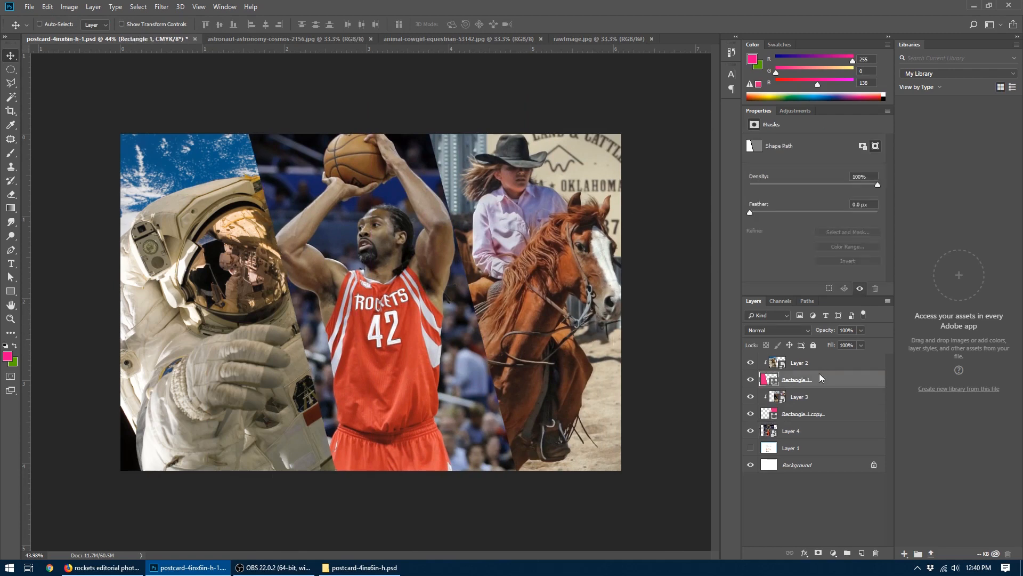
click(775, 413)
key(shift+Right)
key(shift+Right)
key(shift+Right)
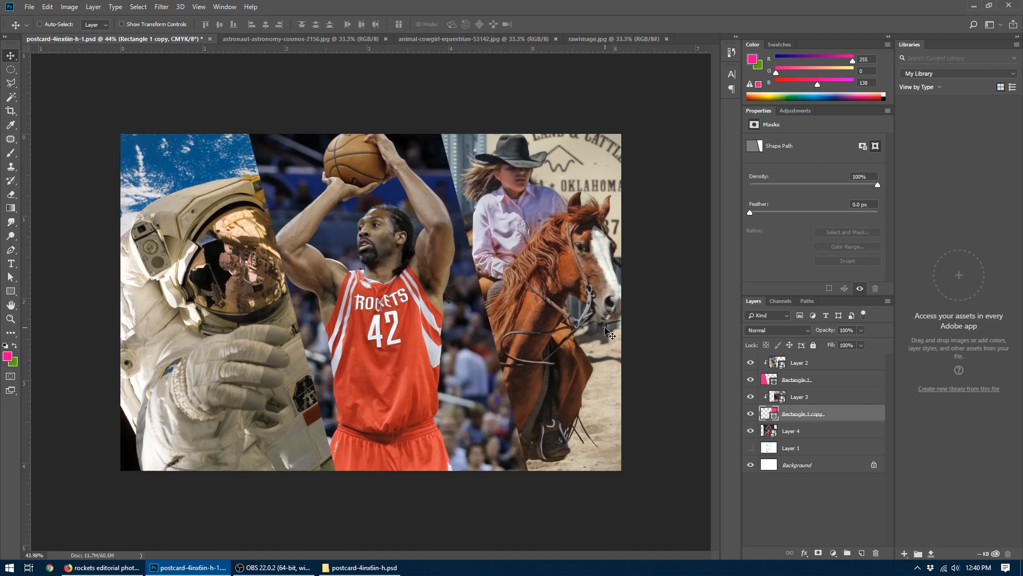
- Nudge the player photo right to X 1.1 in so the player is centred between the slanted shapes
click(769, 405)
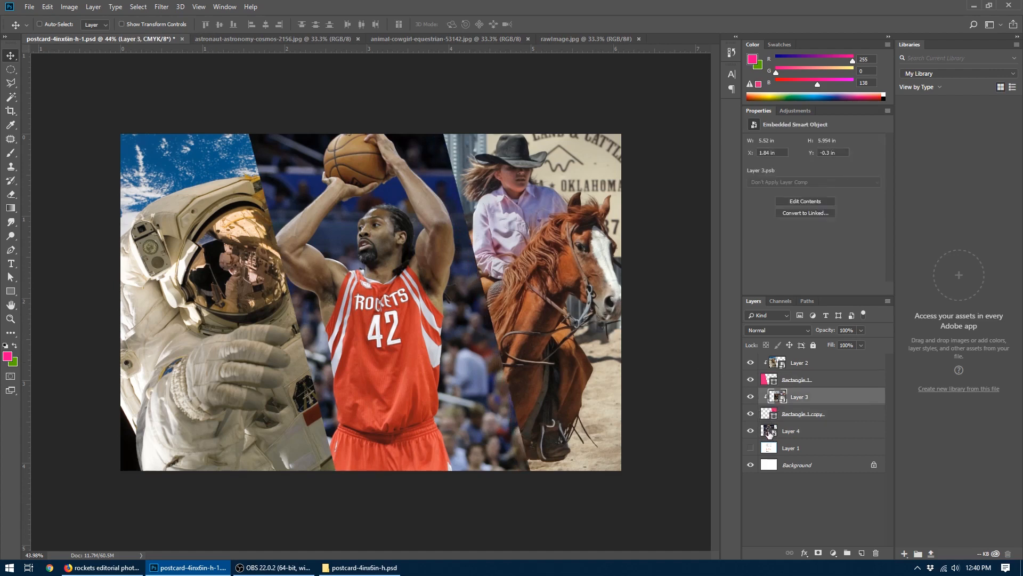
click(771, 431)
key(shift+Right)
key(shift+Right)
key(shift+Right)
key(shift+Right)
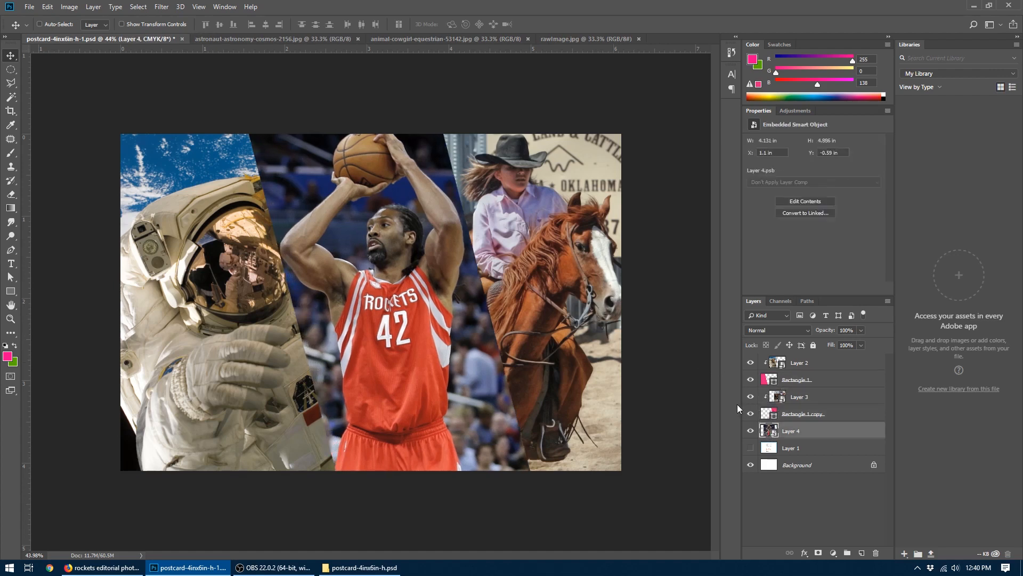
key(shift+Right)
key(shift+Right)
key(shift+Left)
key(shift+Left)
- Start saving the postcard and browse on Storage (F:) to the Lone Star College 2018 Fall course folder Assignment 5 - Postcard
click(30, 7)
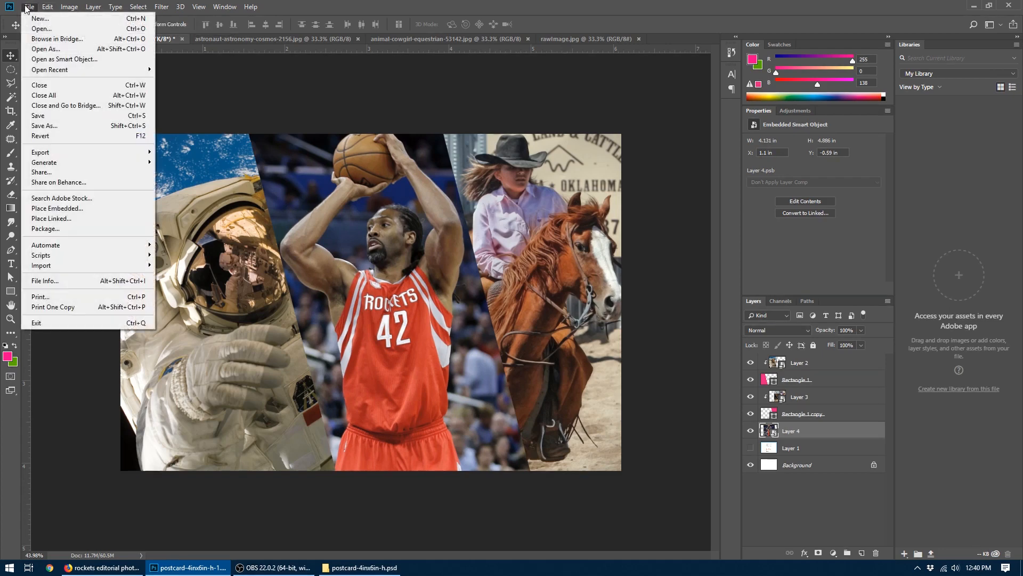
click(44, 116)
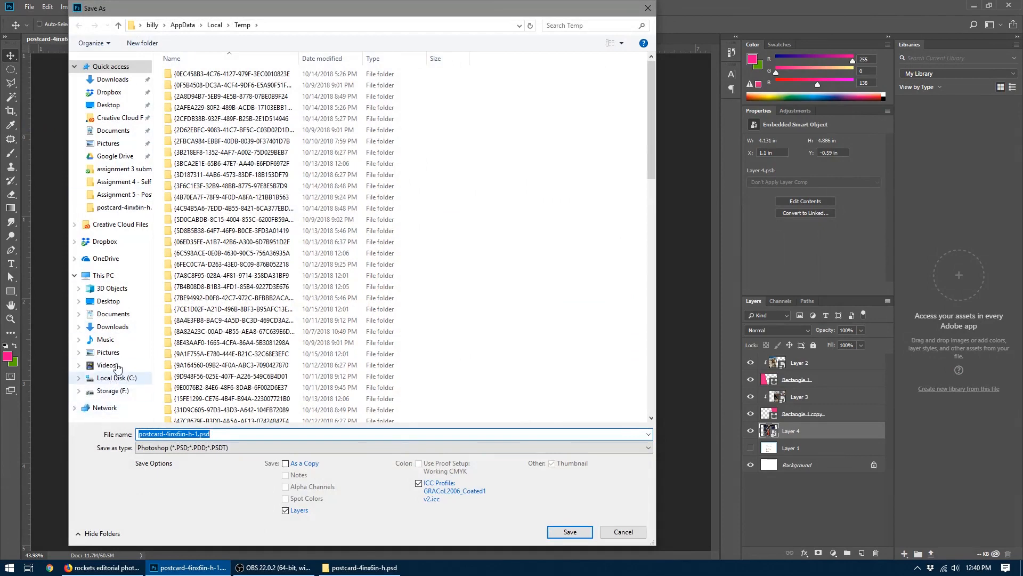
click(113, 391)
click(216, 187)
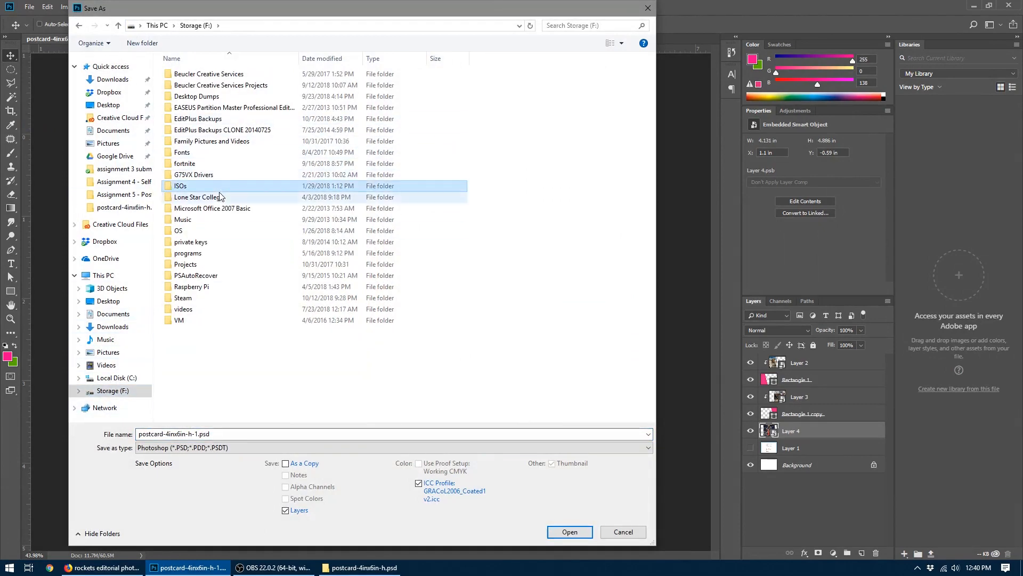
double_click(220, 196)
double_click(198, 77)
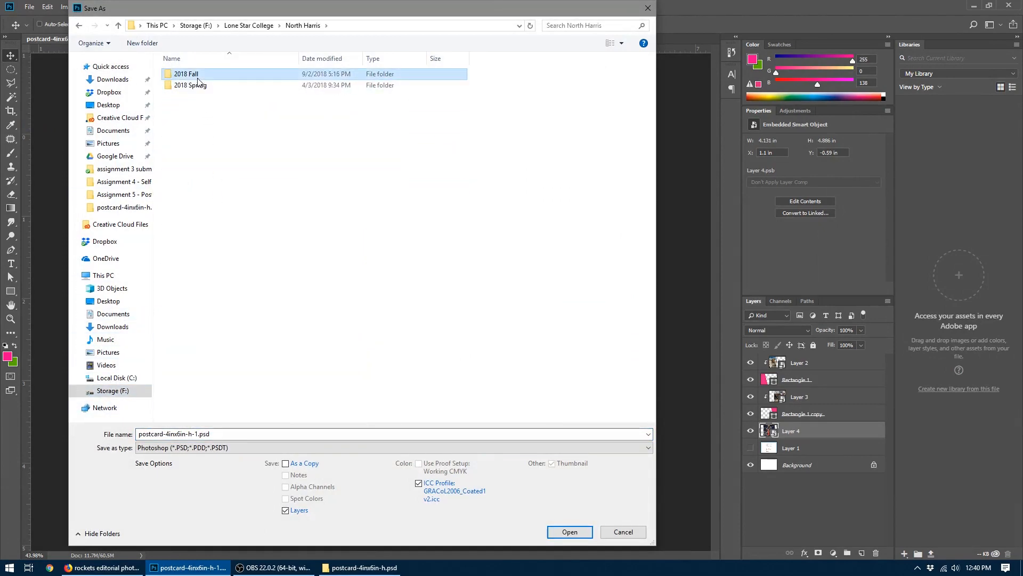
double_click(198, 77)
double_click(198, 75)
double_click(481, 91)
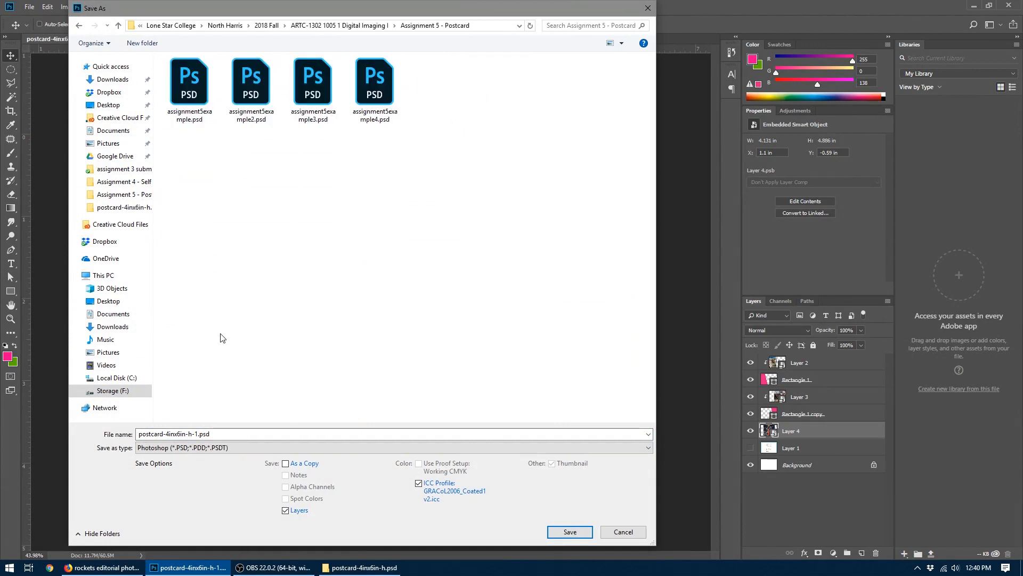
- Save the postcard as a Photoshop file named assignment5
triple_click(215, 433)
text(assign)
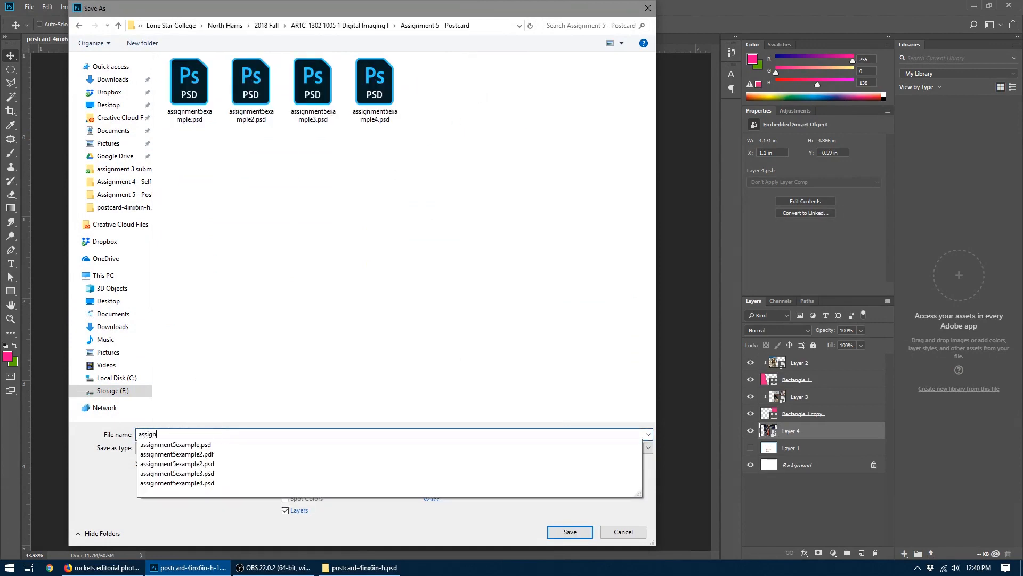
text(ment5)
key(Return)
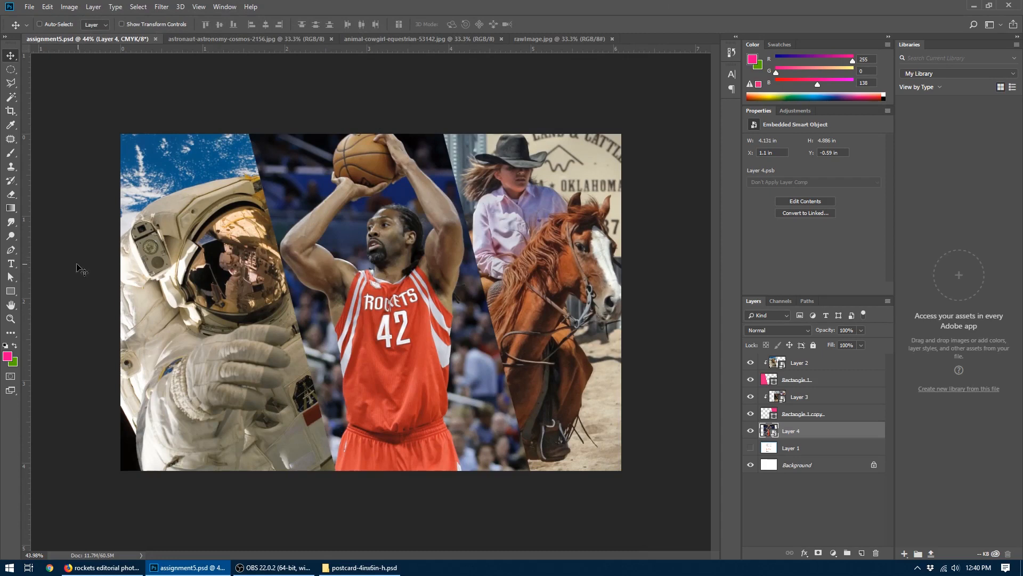
click(11, 264)
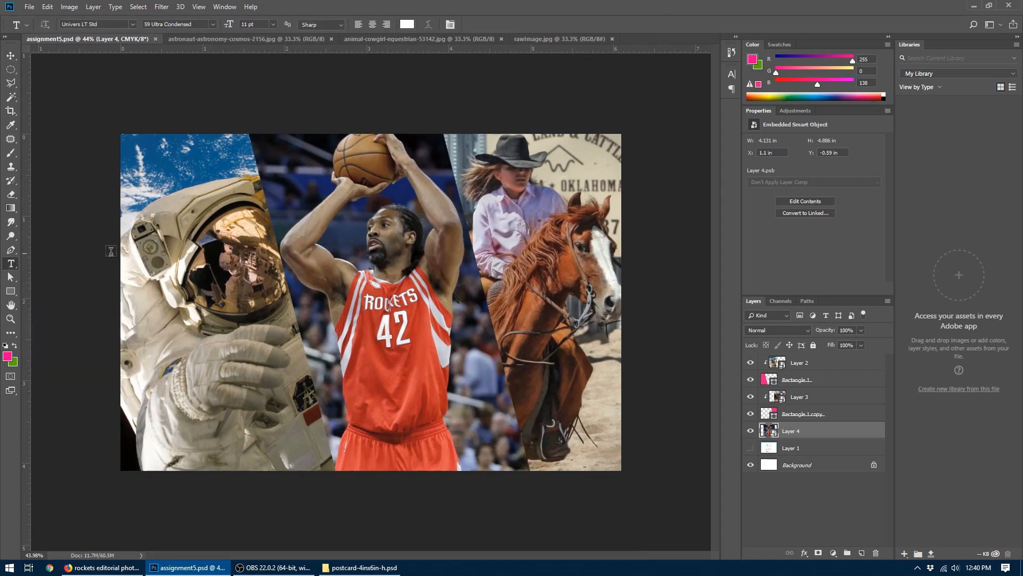
click(212, 241)
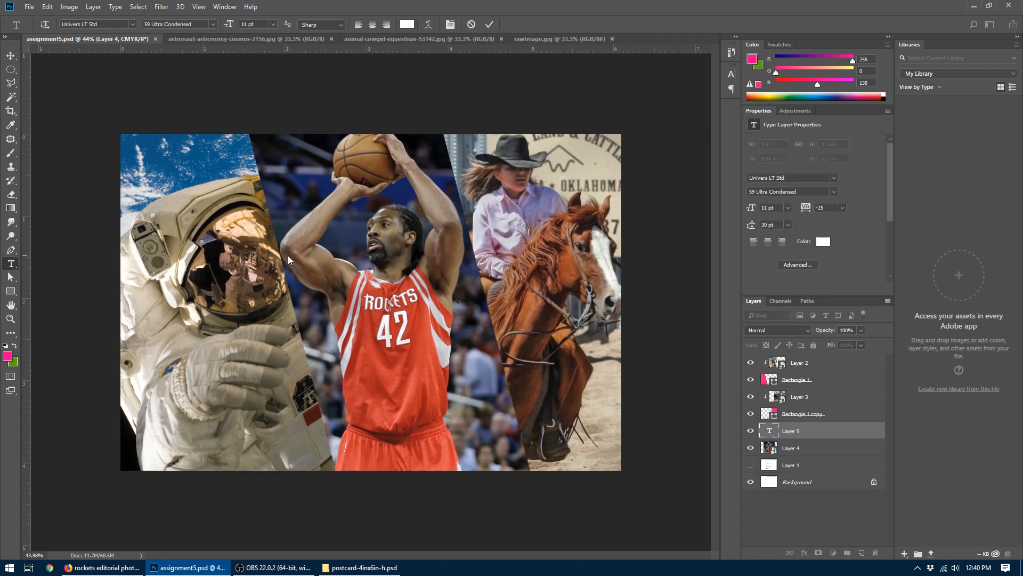
text(Welcome)
key(Escape)
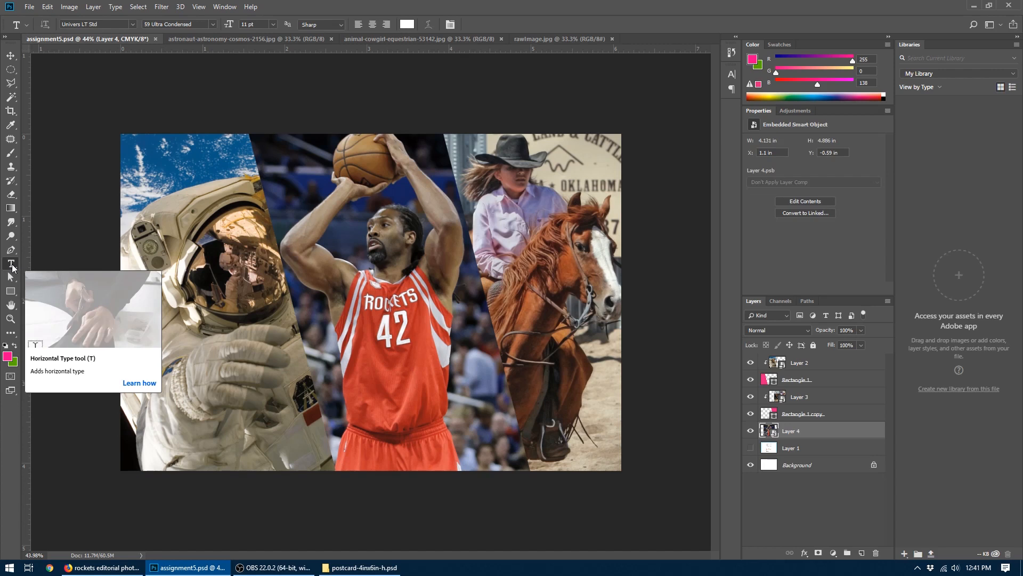
click(184, 181)
text(Wel)
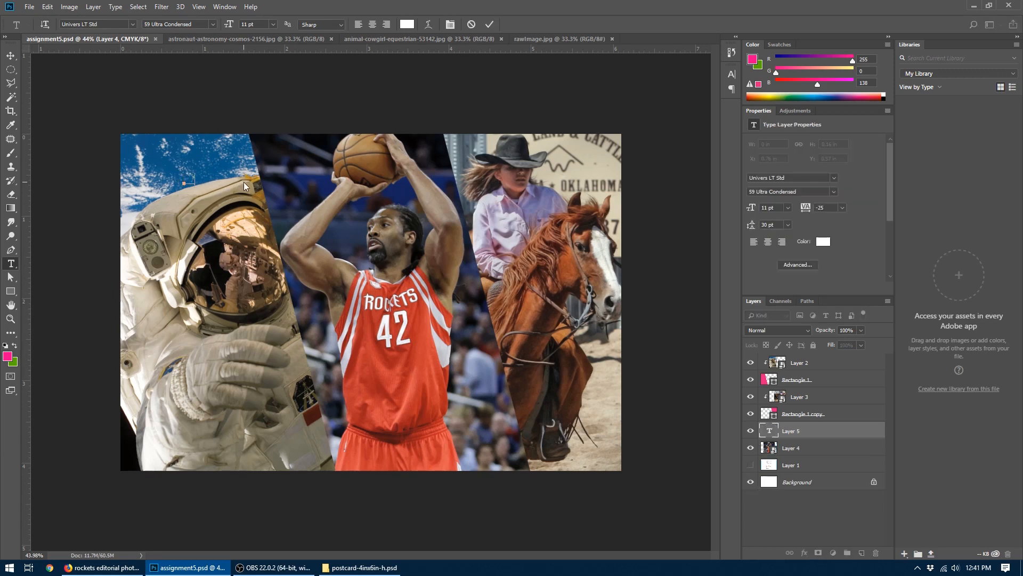
text(come)
click(471, 25)
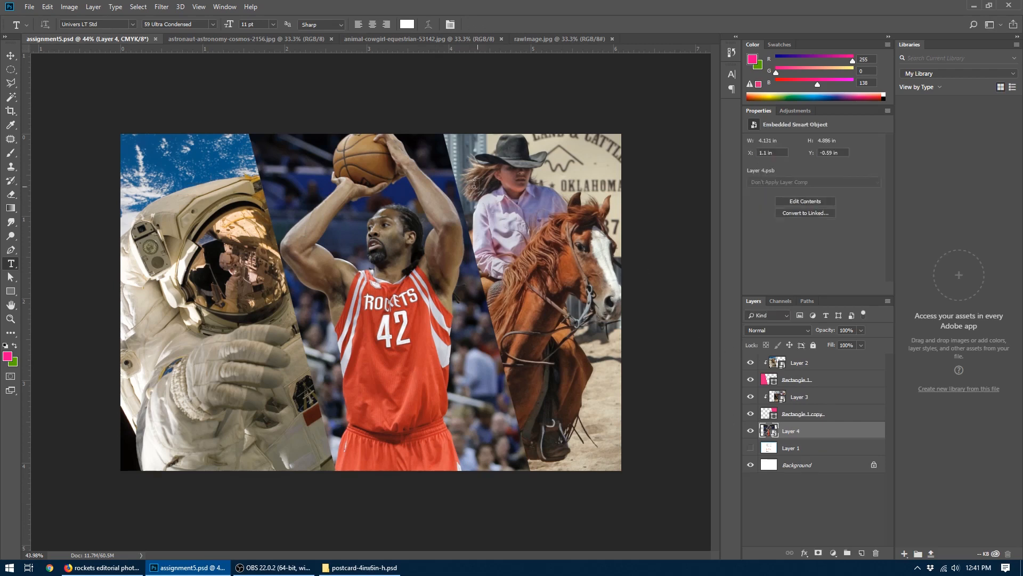
- Add a "Greetings from" text layer above Layer 2, over the astronaut photo, and set its size to 36 pt
click(823, 364)
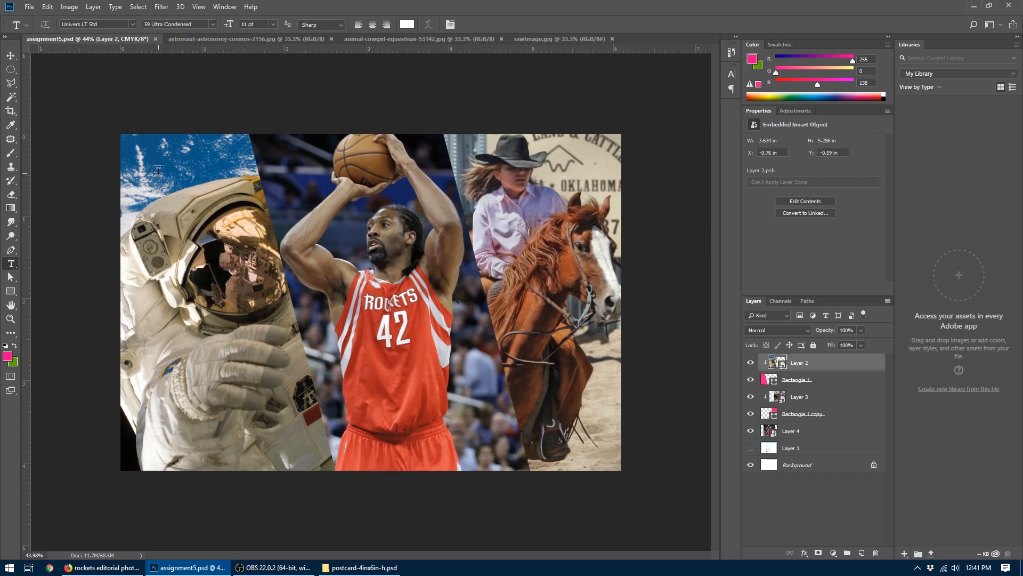
click(192, 224)
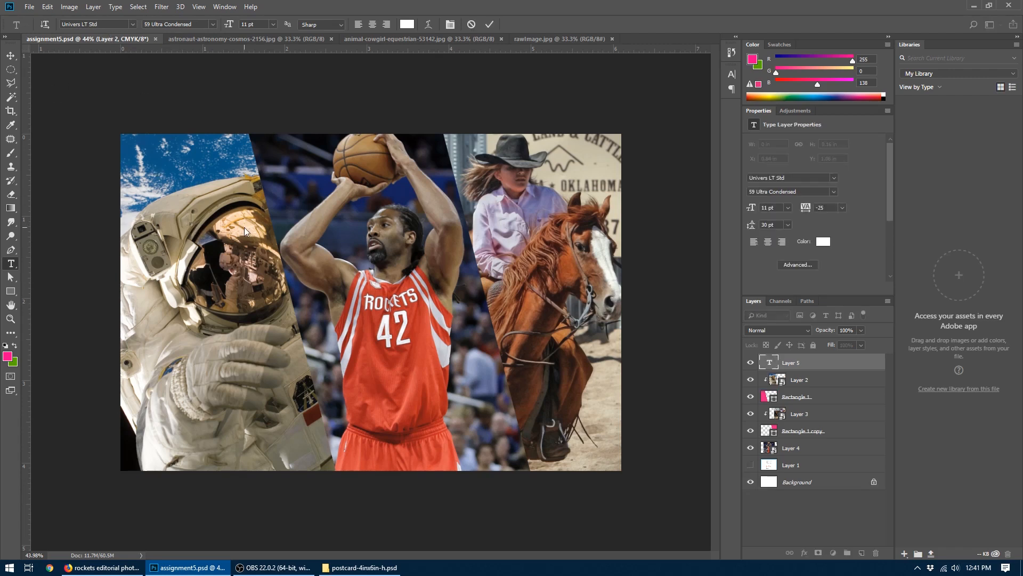
text(Greetings from)
click(6, 58)
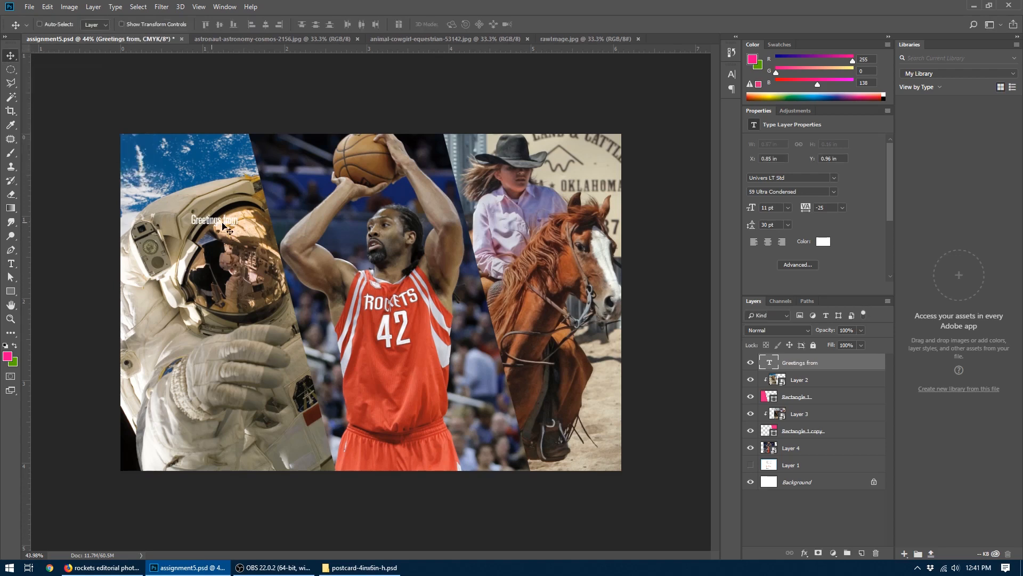
mouse_move(225, 227)
mouse_down()
mouse_move(216, 216)
mouse_move(224, 226)
mouse_up()
click(788, 208)
click(774, 319)
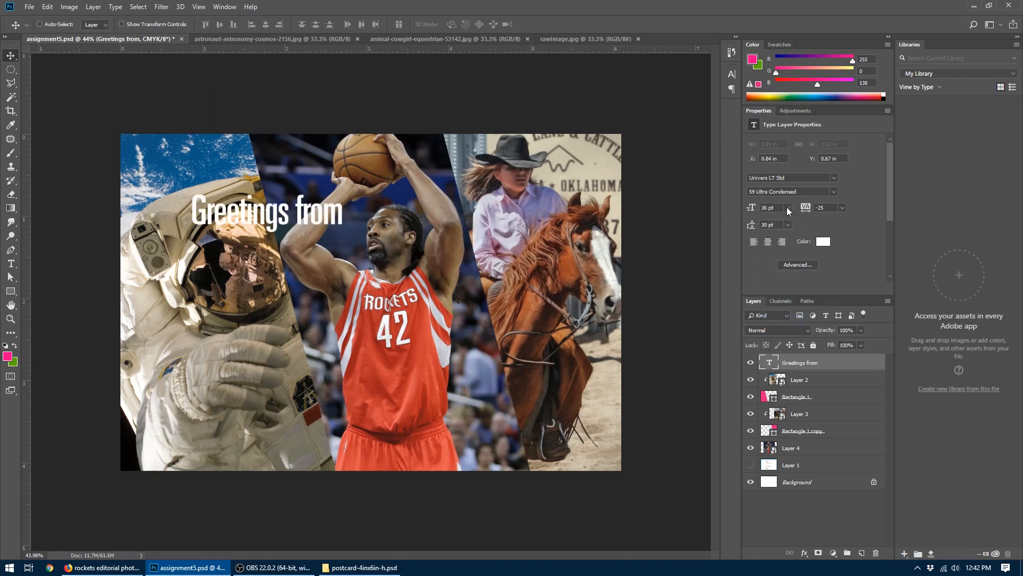
- Scale the "Greetings from" text up to about 125% and move it slightly left and down to X 0.67 in, Y 0.83 in
click(48, 6)
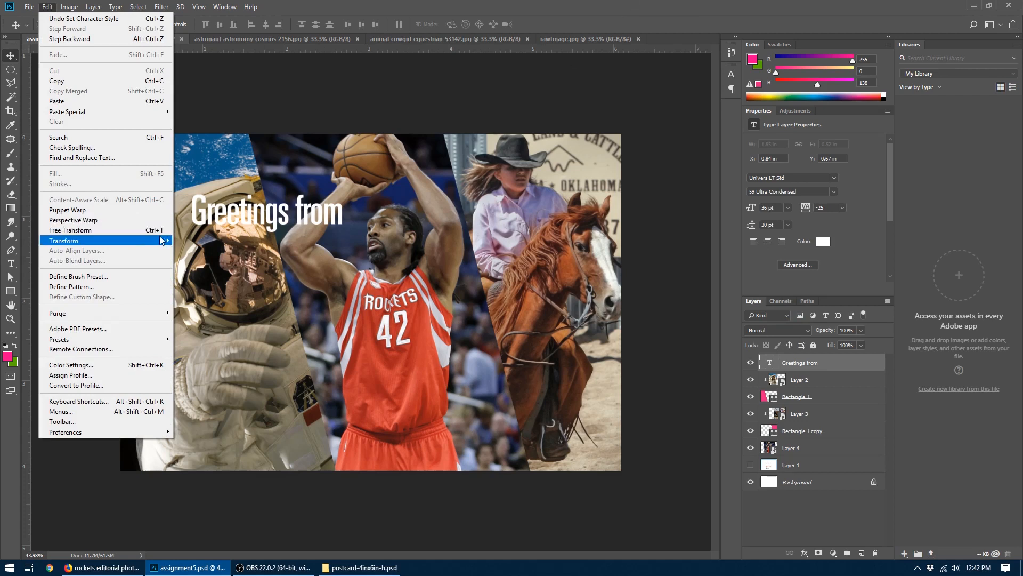
click(495, 5)
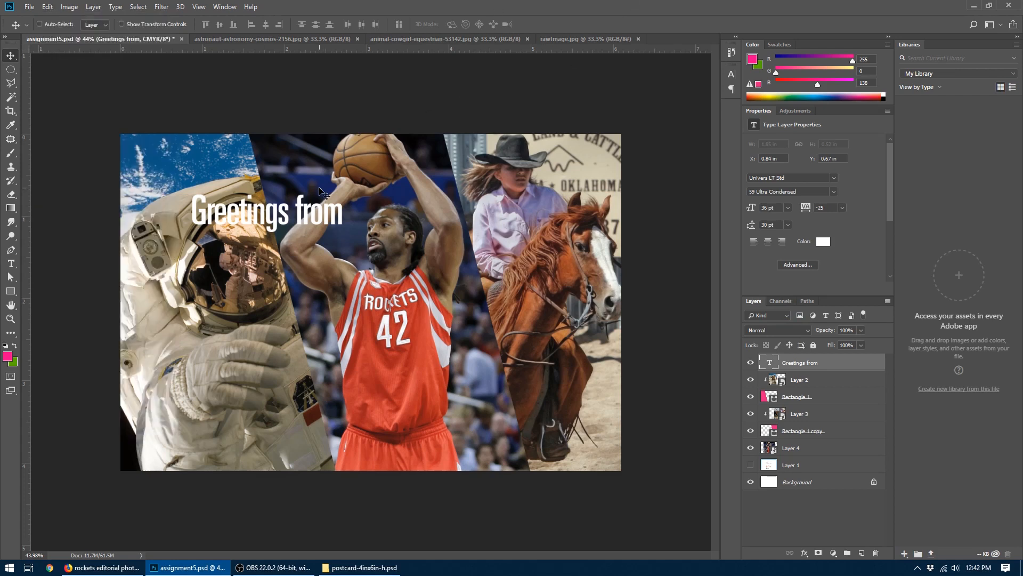
key(ctrl+t)
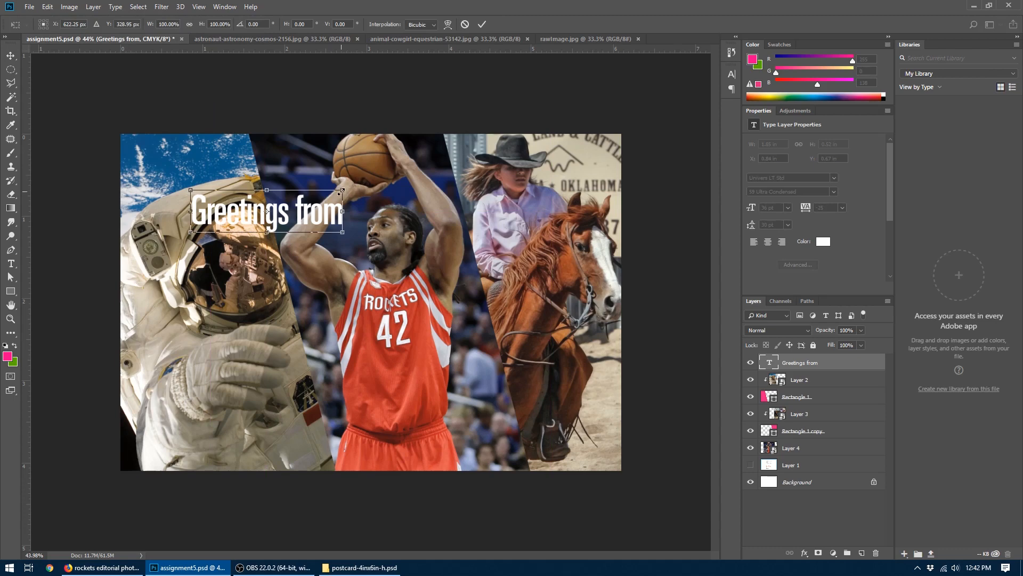
drag(339, 192, 368, 168)
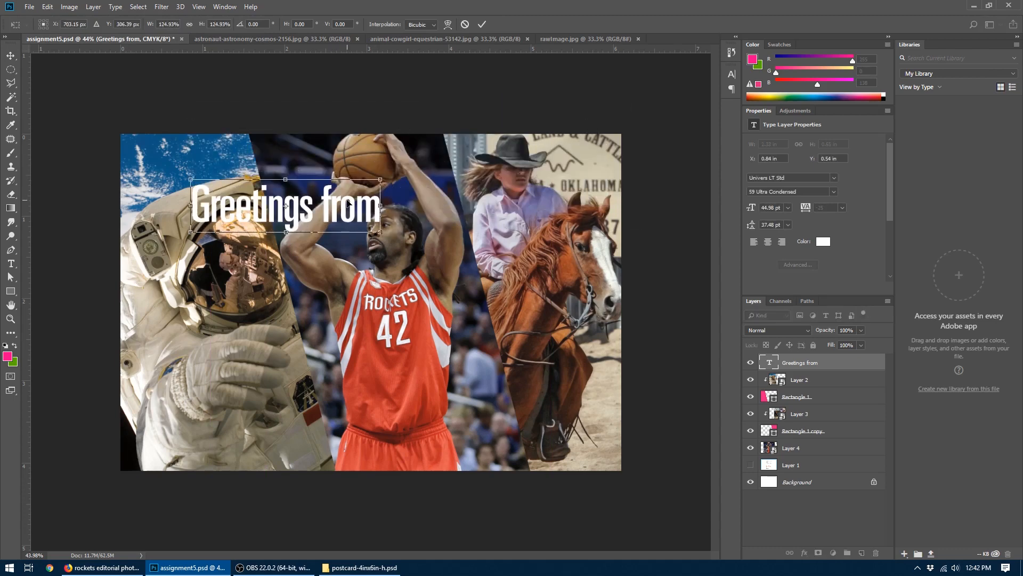
key(Return)
drag(301, 211, 283, 230)
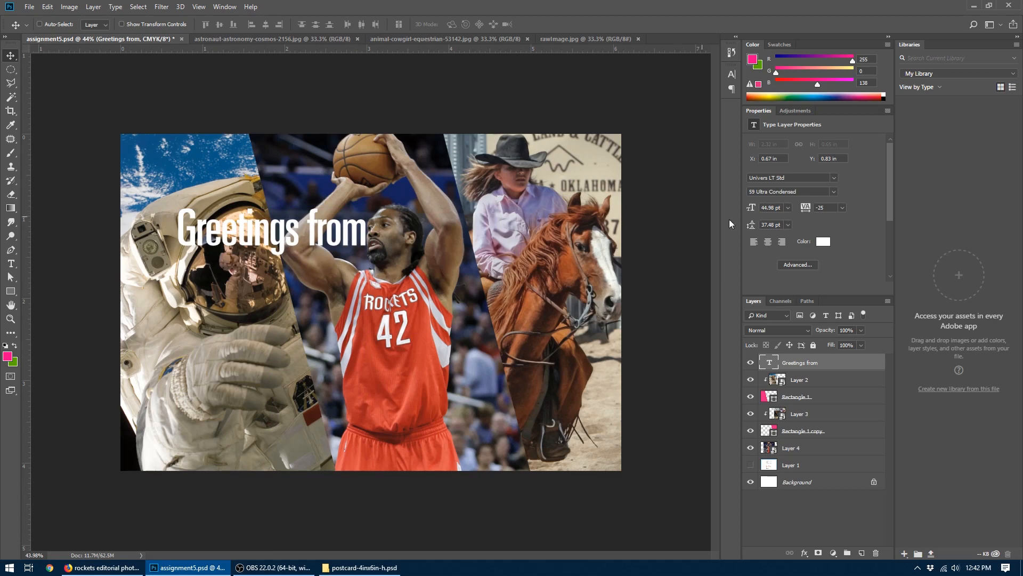
- Change the "Greetings from" font to Hangbird and move the text to X 0.57 in, Y 0.66 in
click(834, 178)
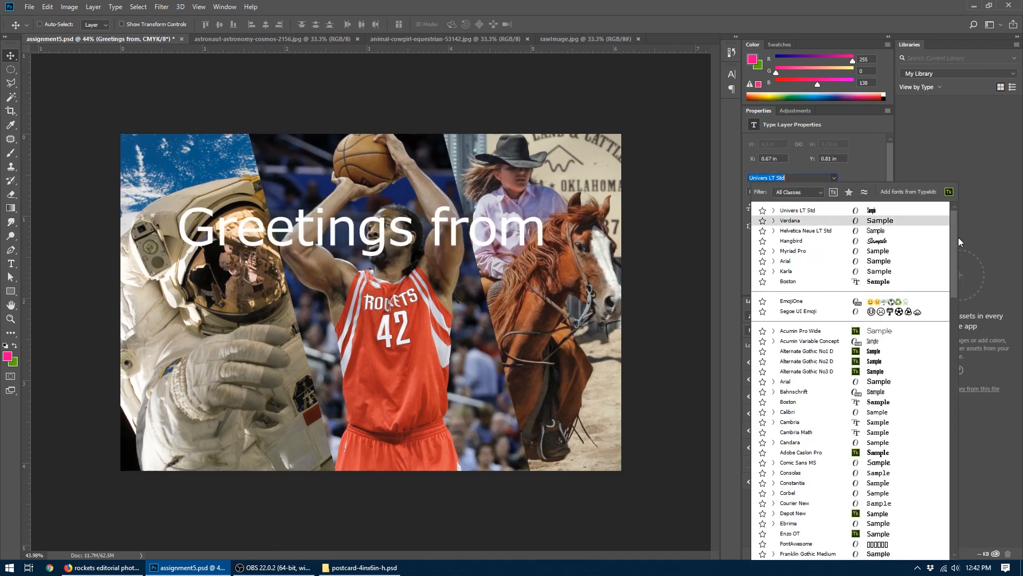
drag(954, 238, 956, 334)
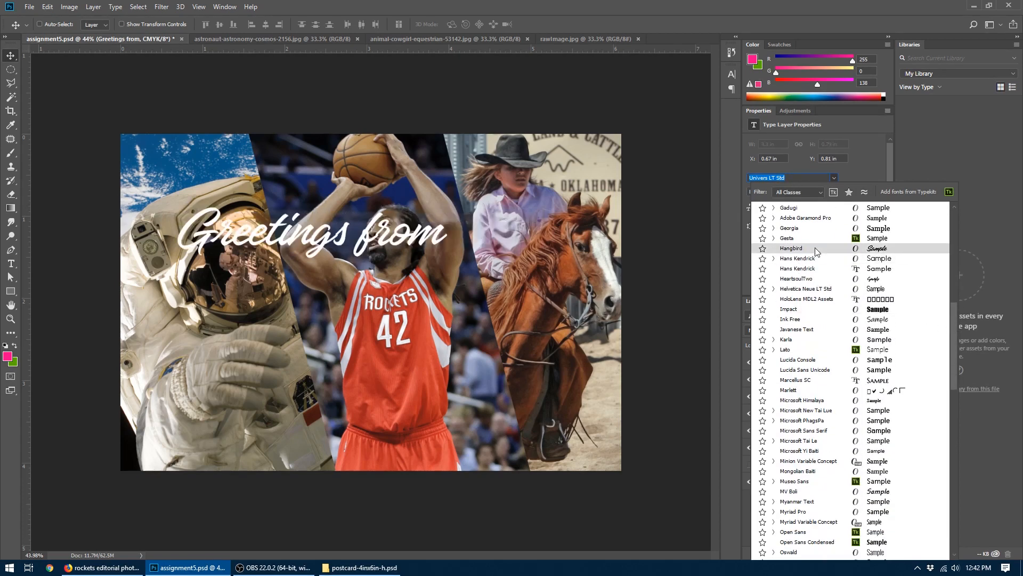
click(791, 248)
mouse_move(300, 239)
mouse_down()
mouse_move(277, 228)
mouse_move(292, 226)
mouse_up()
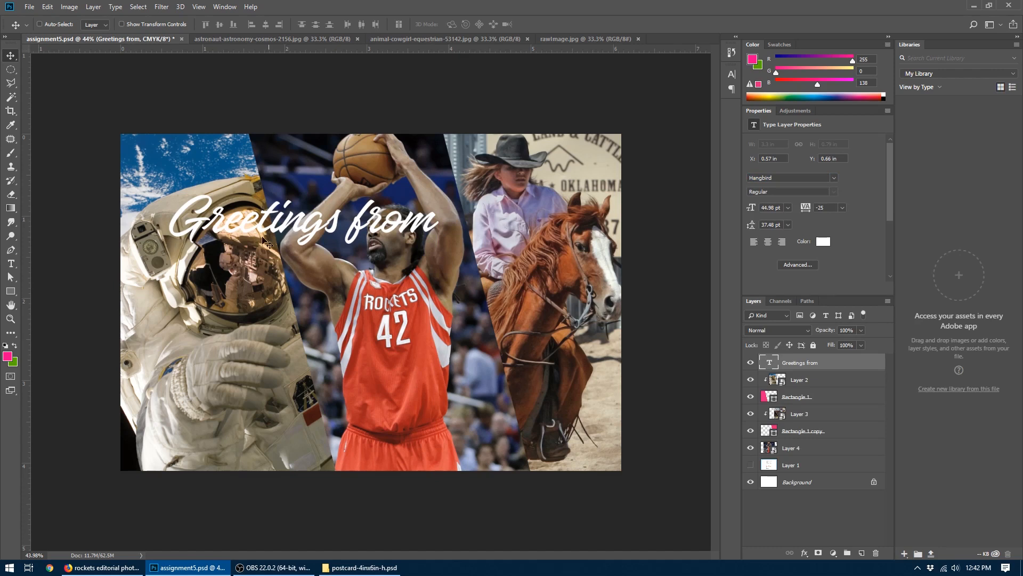
- Switch to Firefox, open typekit.com in a new tab and dismiss the Adobe Fonts welcome message
click(75, 569)
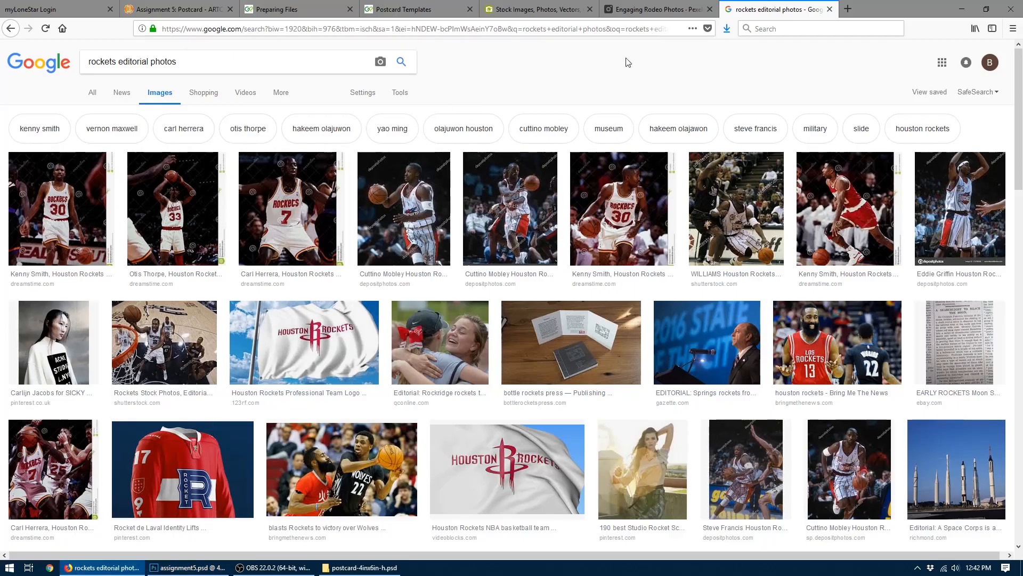
click(845, 7)
text(typekit.com)
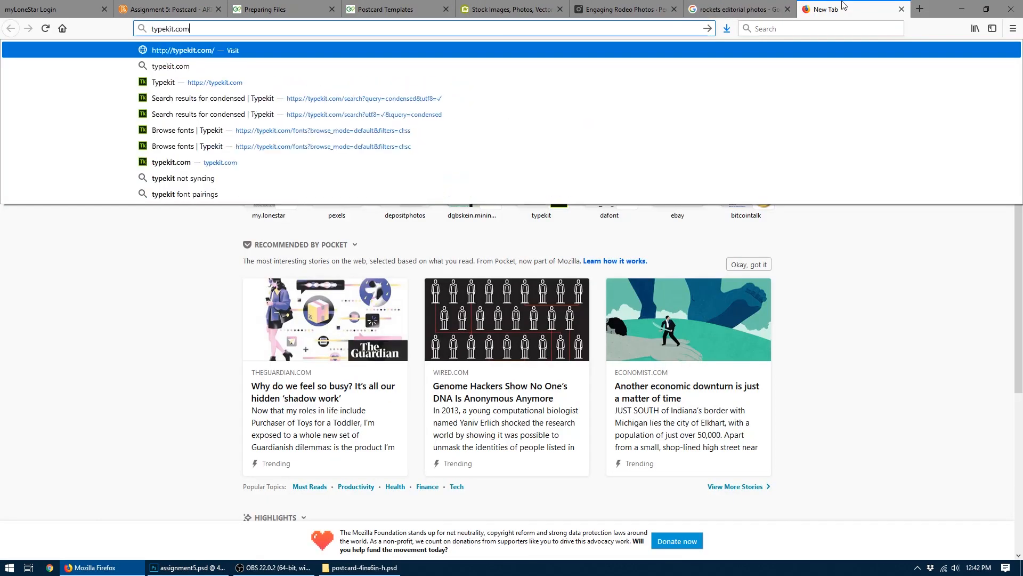
key(Return)
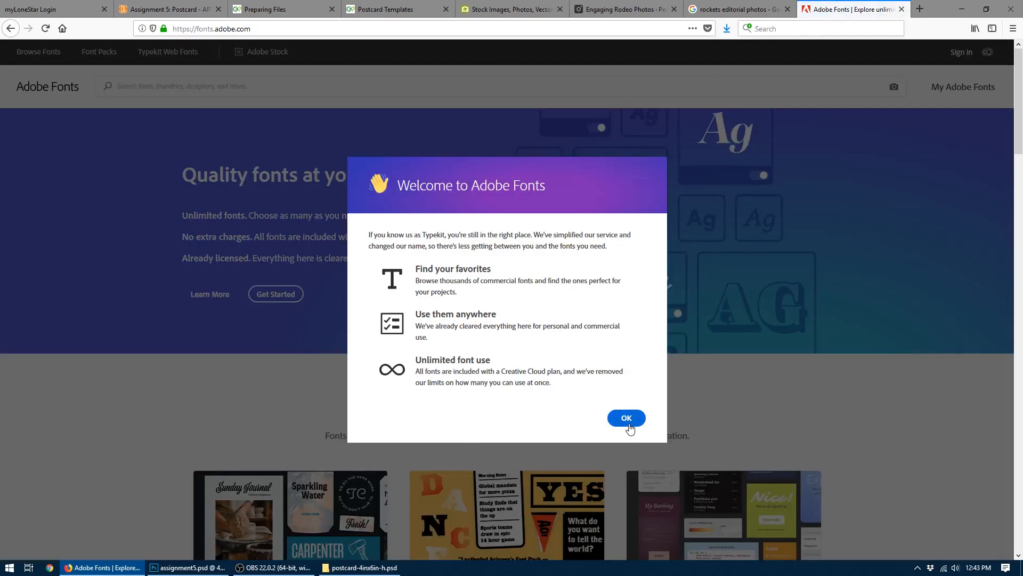
click(630, 420)
- Search Adobe Fonts for "script" and browse through all the matching font families
click(162, 89)
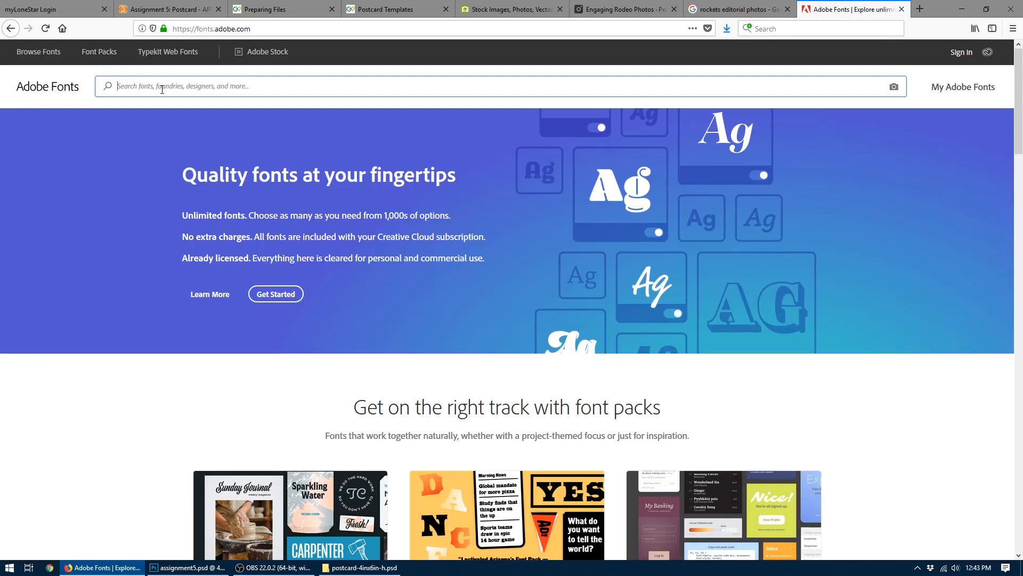
text(script)
key(Return)
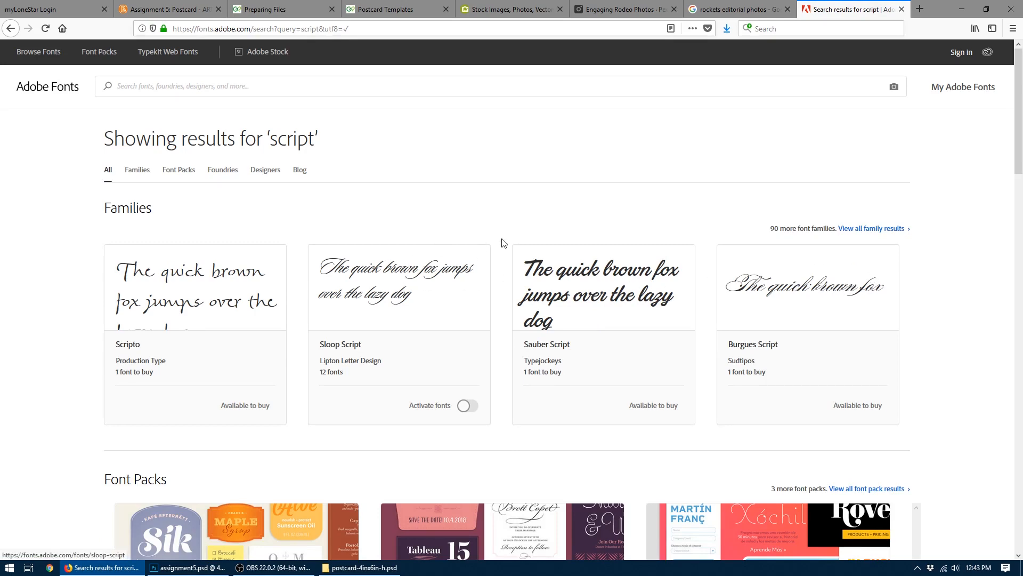
mouse_move(1019, 91)
mouse_down()
mouse_move(1022, 251)
mouse_move(1022, 74)
mouse_up()
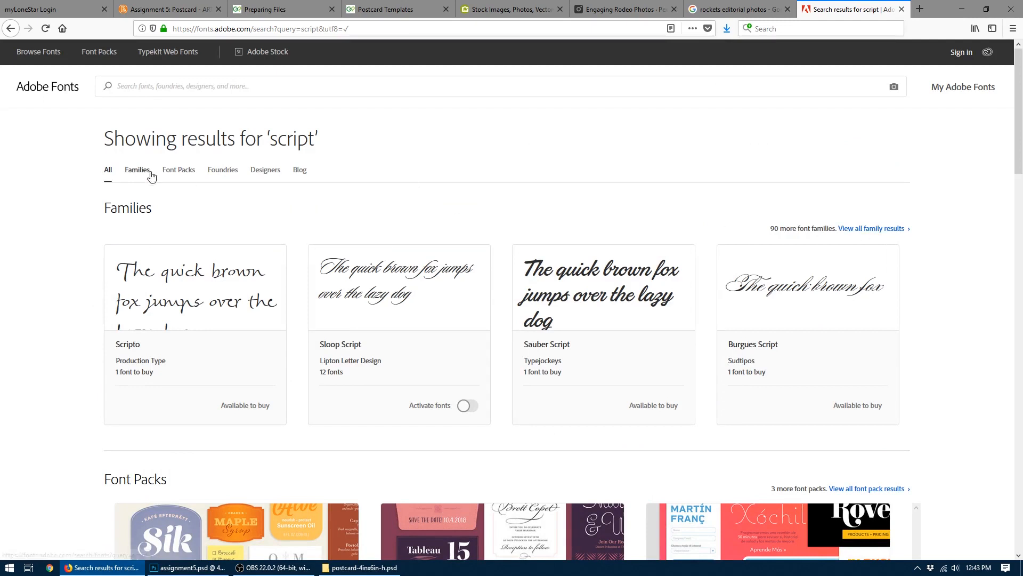
click(868, 233)
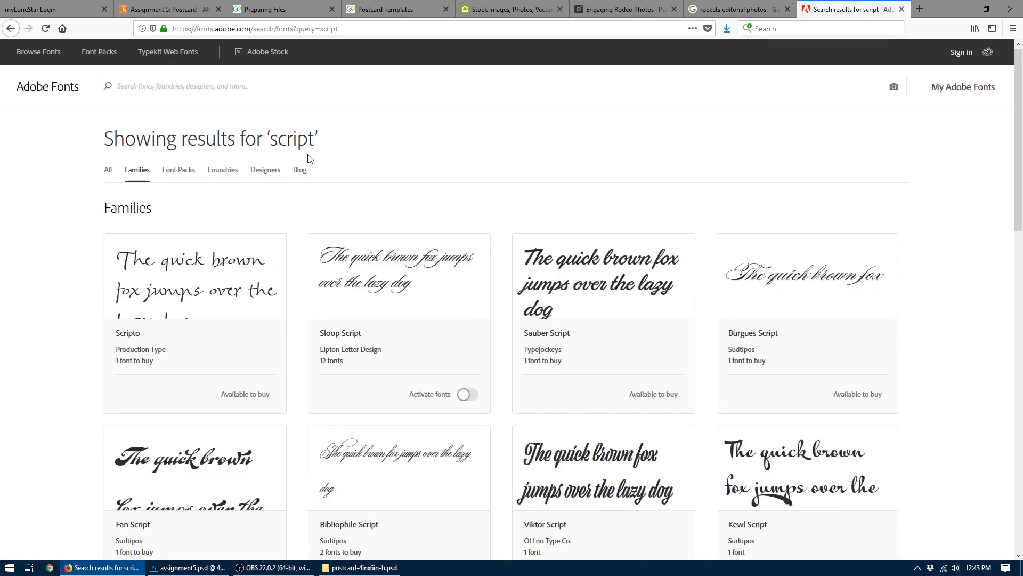
scroll(307, 158, down, 3)
scroll(282, 136, down, 3)
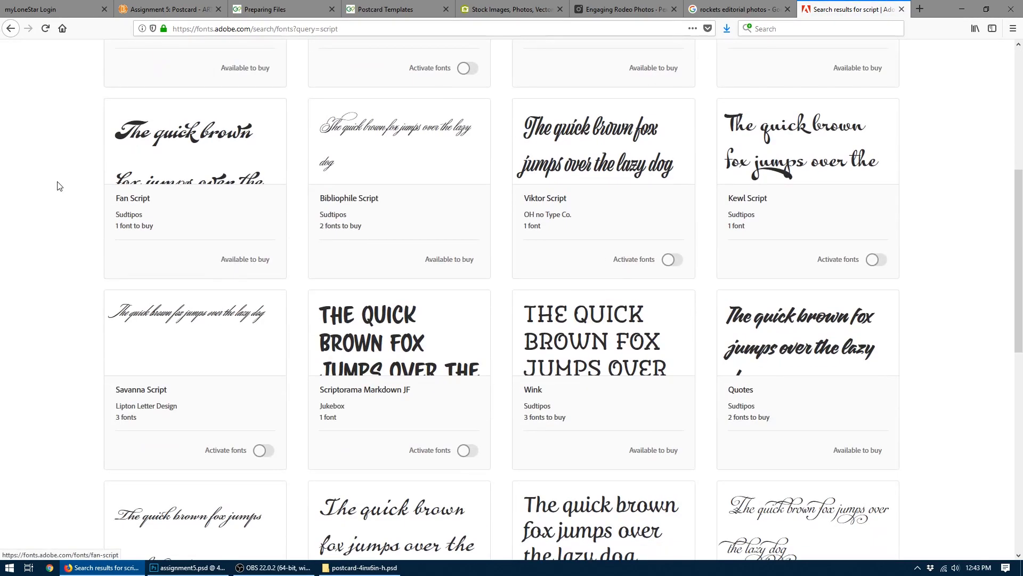
scroll(59, 186, down, 5)
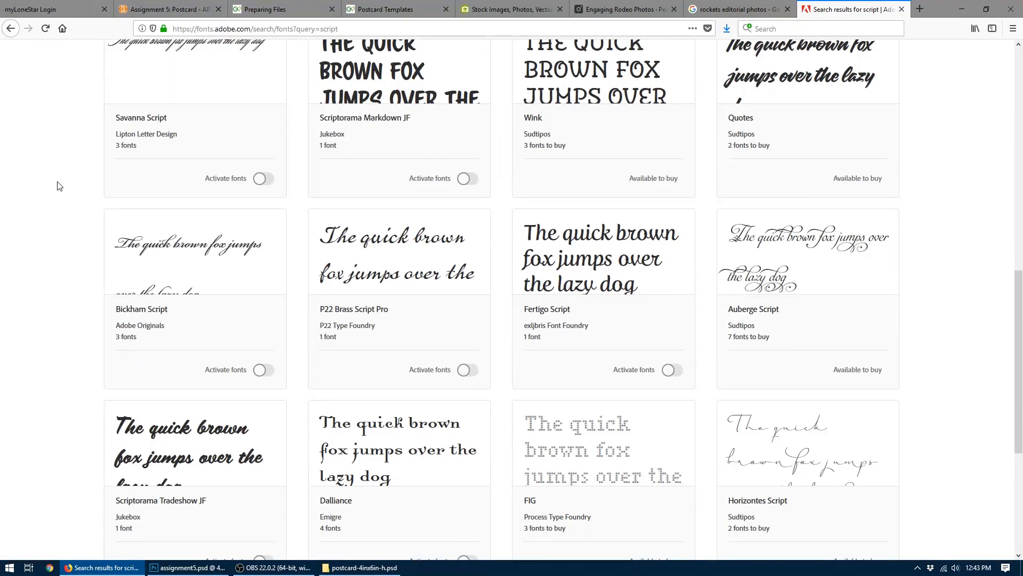
scroll(59, 185, down, 4)
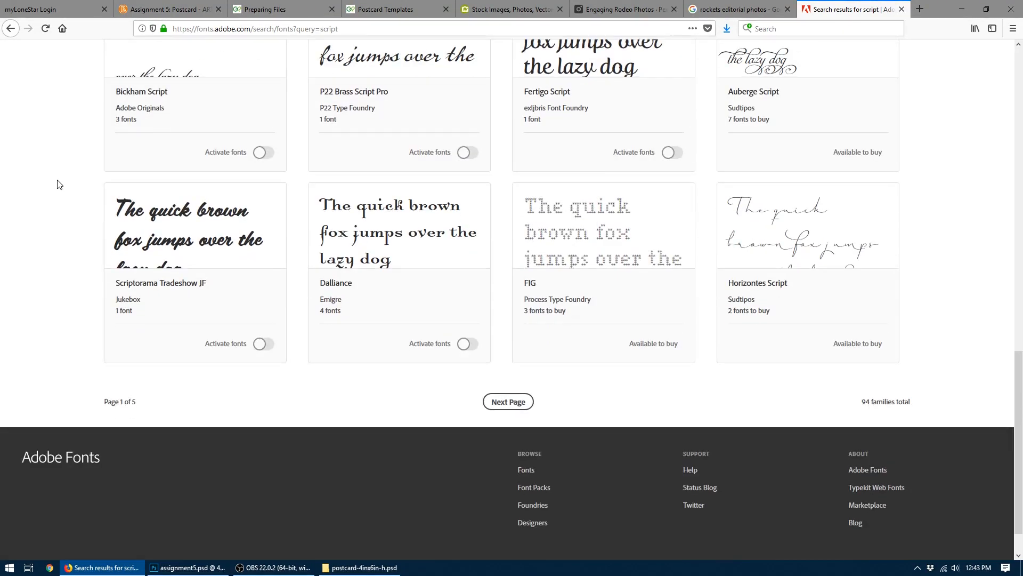
- Open the Scriptorama Tradeshow JF family, request activation of its font, and fill in the account's e-mail and password
click(216, 234)
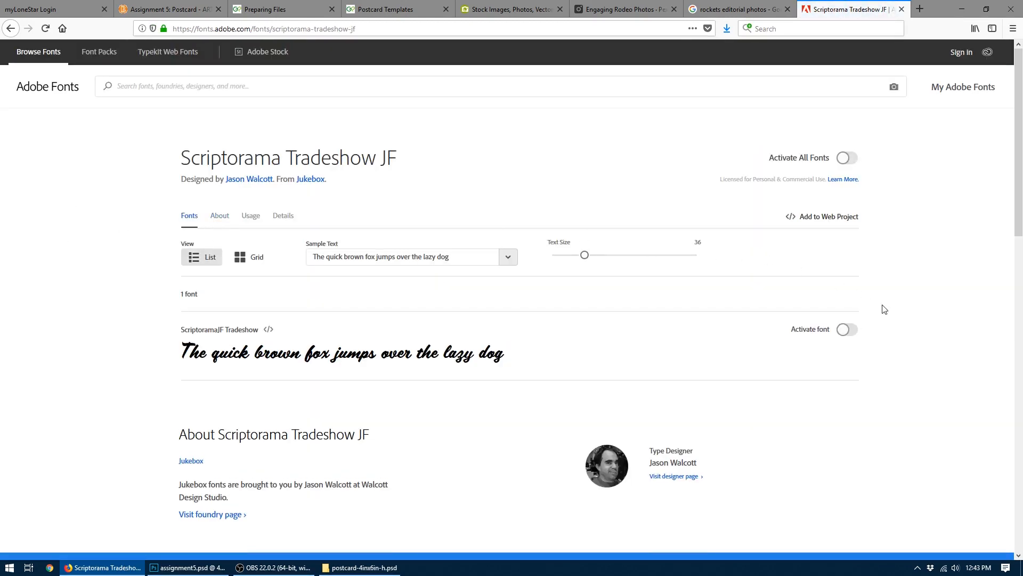
click(847, 329)
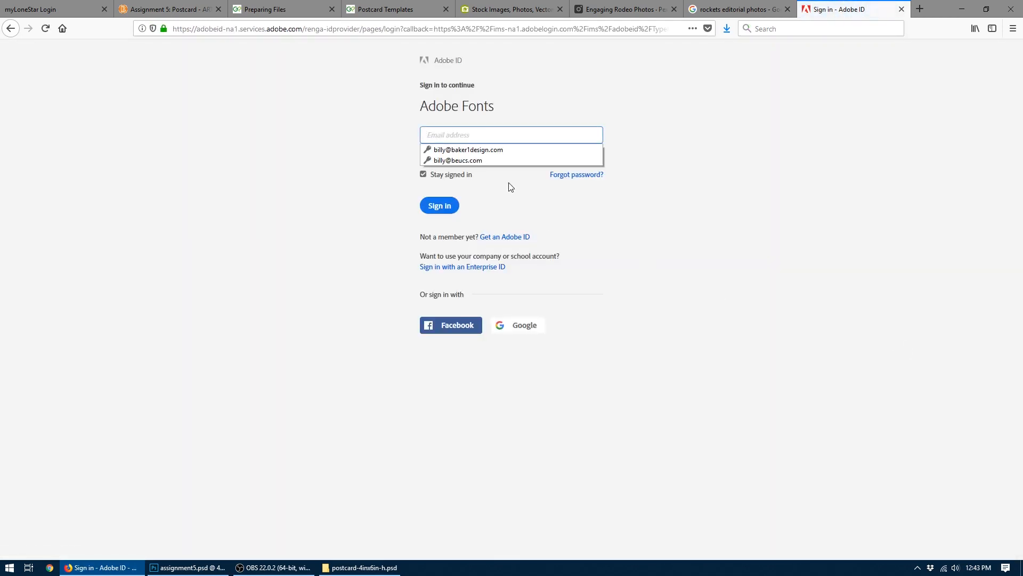
click(440, 205)
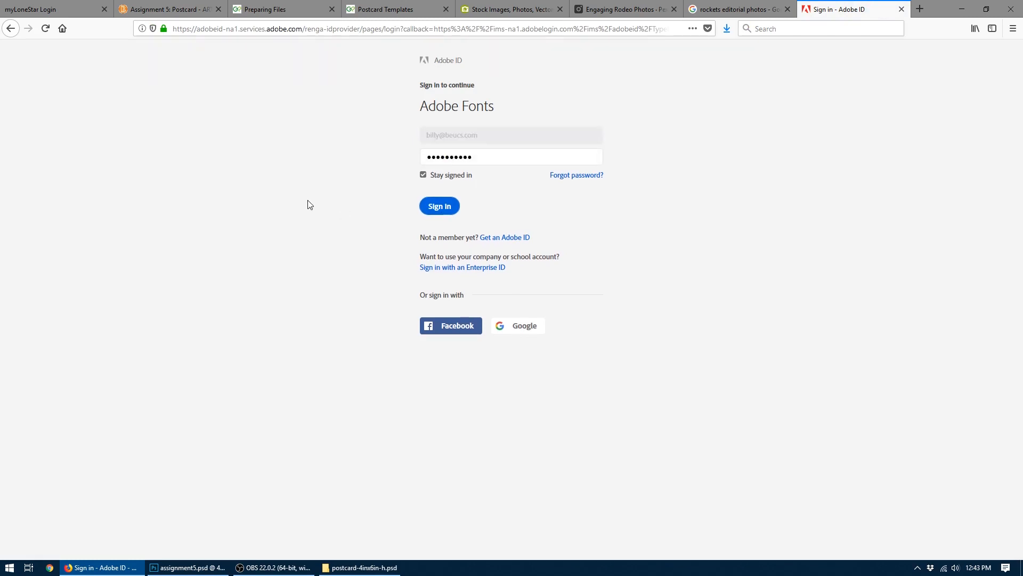
- Open the Creative Cloud desktop app beside the sign-in form and look through its list of active fonts
click(917, 565)
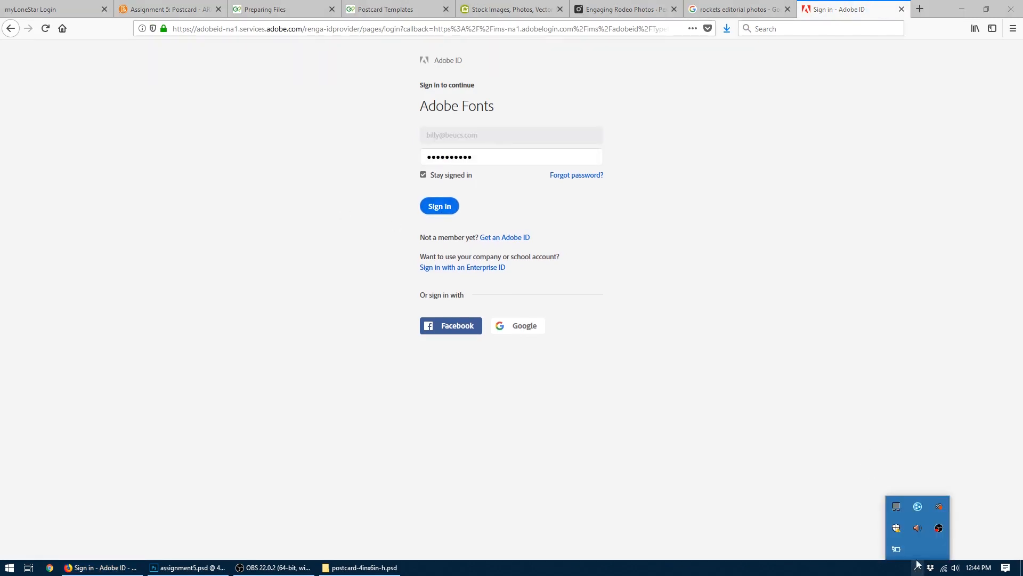
click(938, 510)
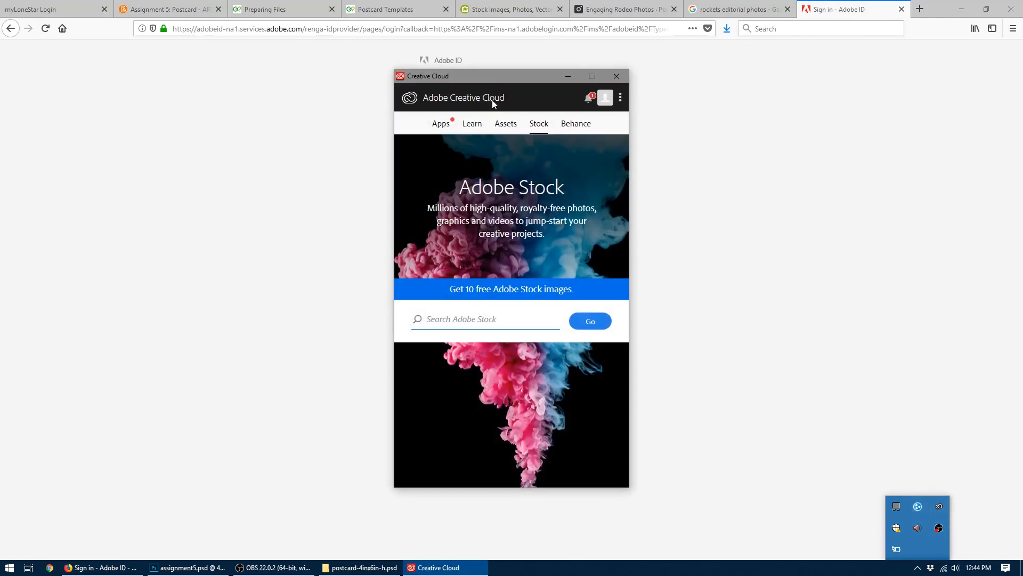
drag(484, 79, 769, 70)
click(789, 114)
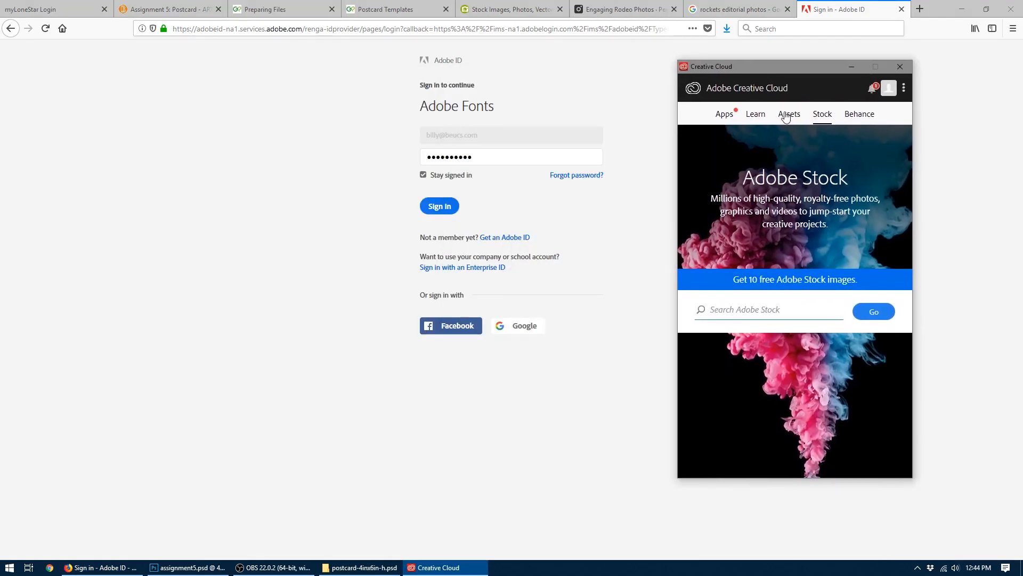
click(724, 137)
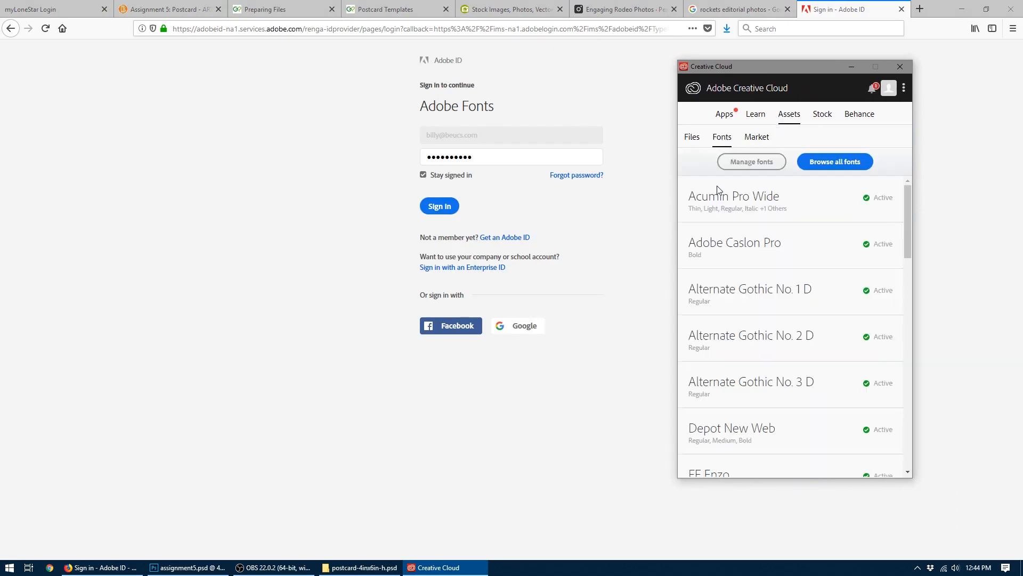
drag(907, 203, 903, 419)
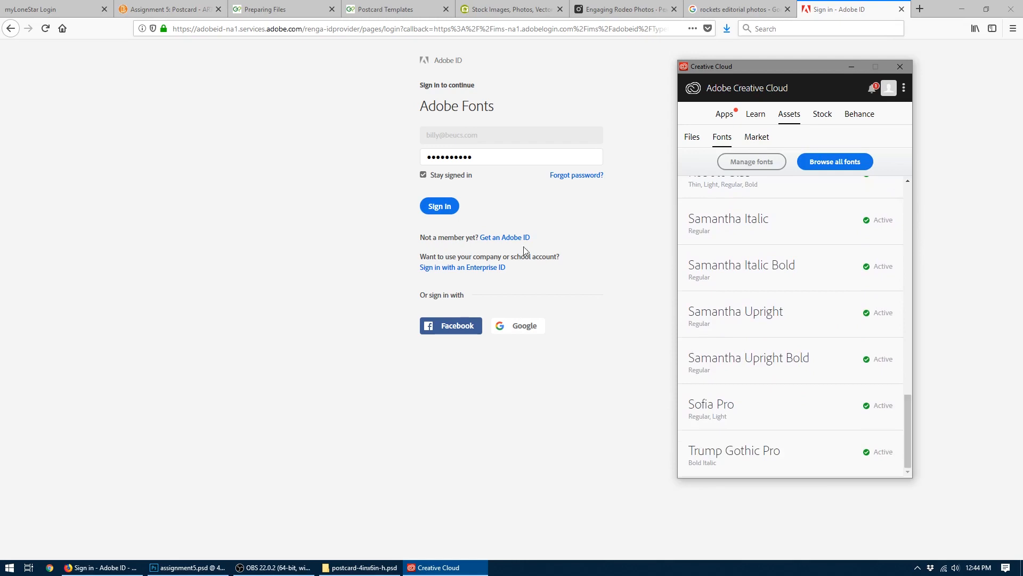
- Sign in to Adobe Fonts to activate Scriptorama Tradeshow JF, and check for it in Creative Cloud's font list
click(431, 208)
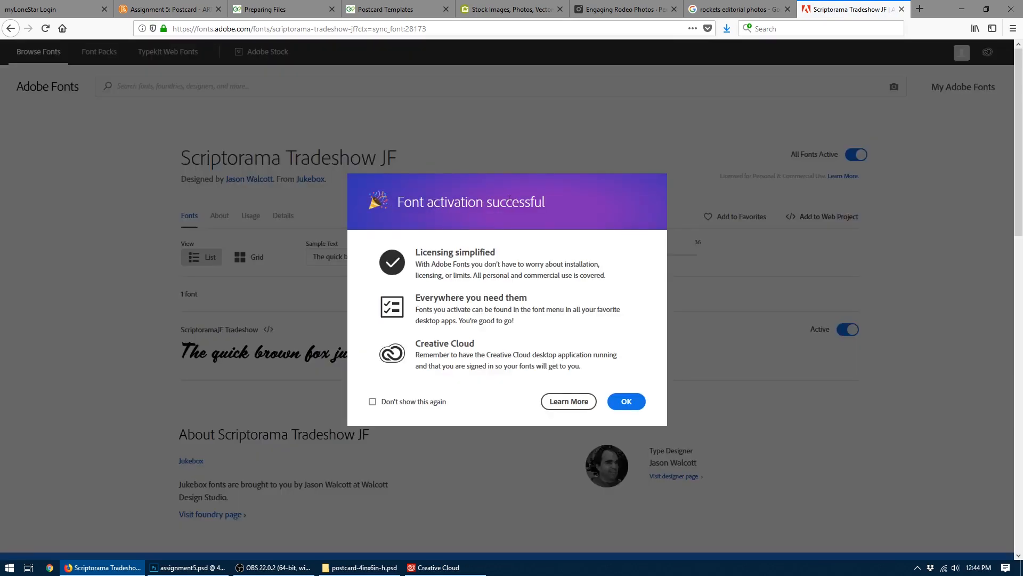
click(627, 402)
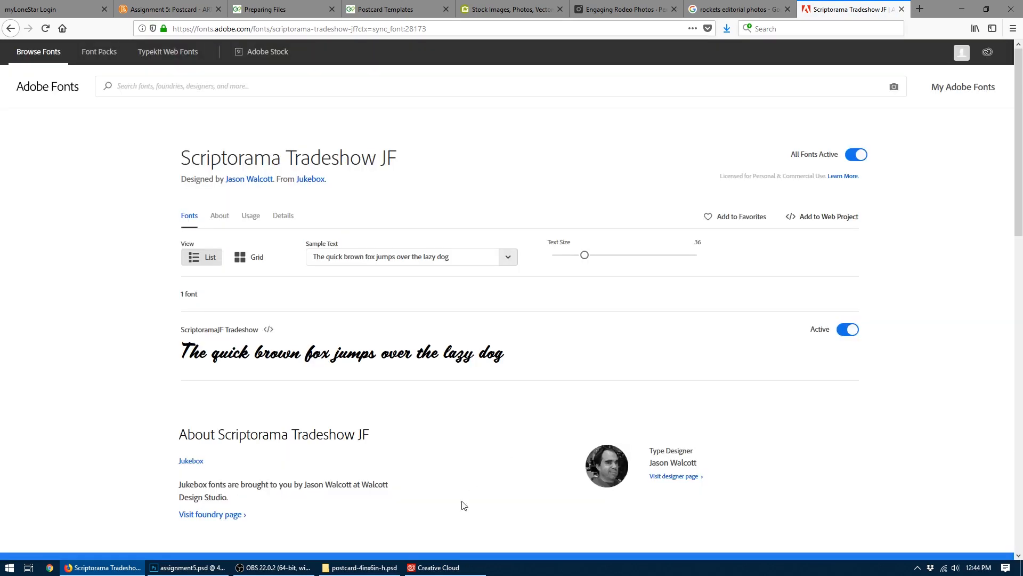
click(447, 568)
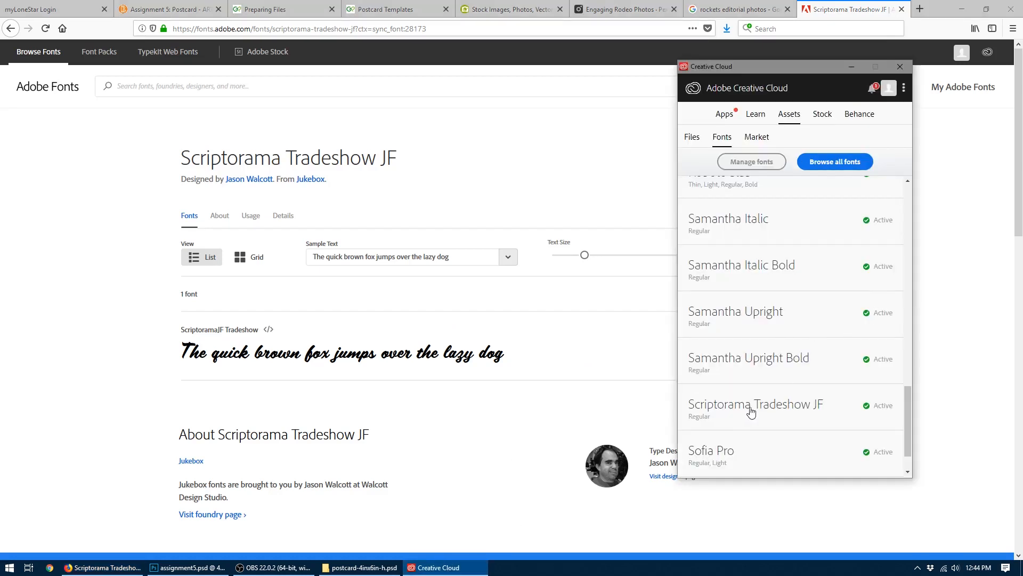
- Switch to Photoshop and change the "Greetings from" text's font to ScriptoramaJF
click(187, 568)
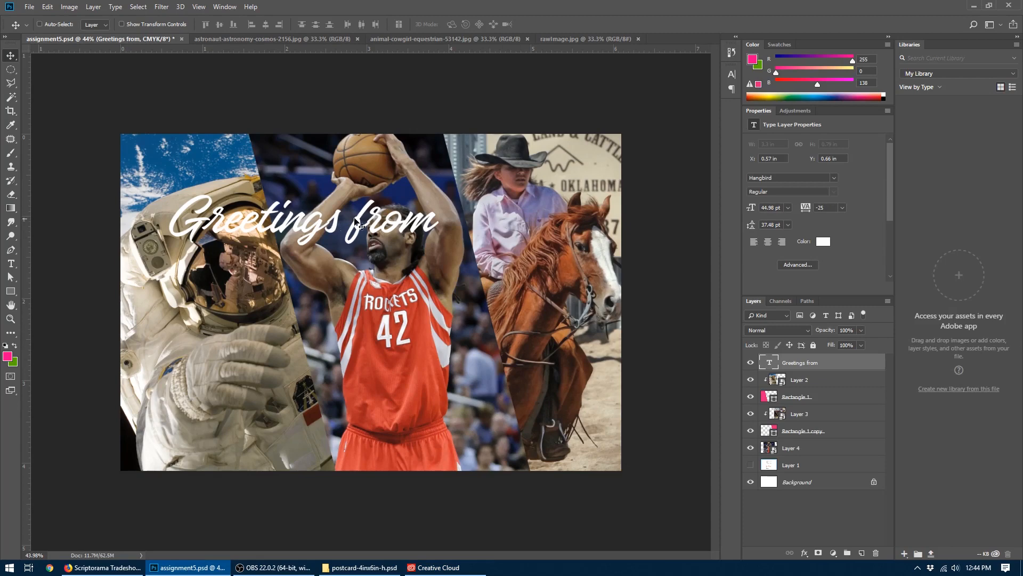
click(835, 178)
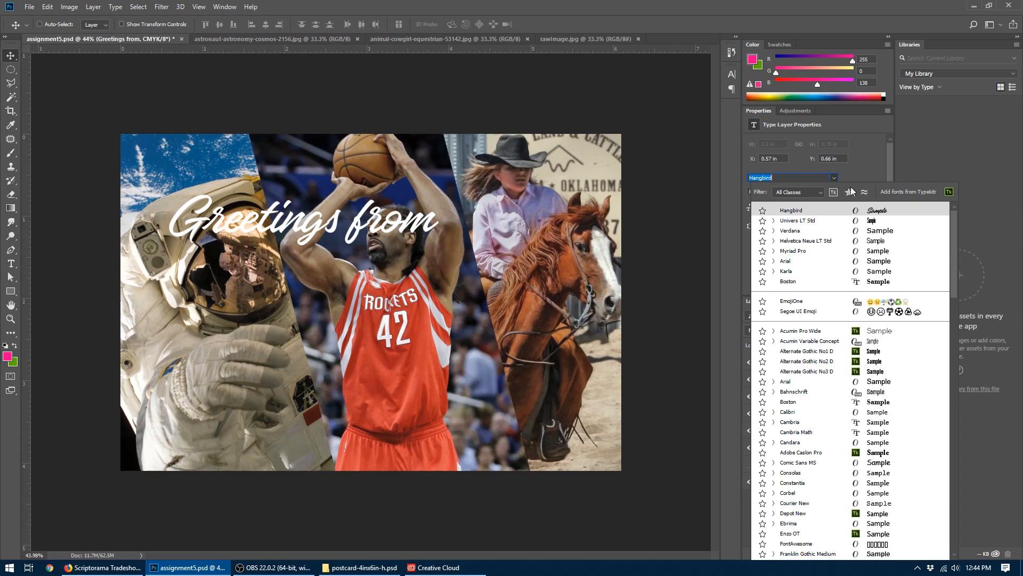
drag(953, 229, 951, 392)
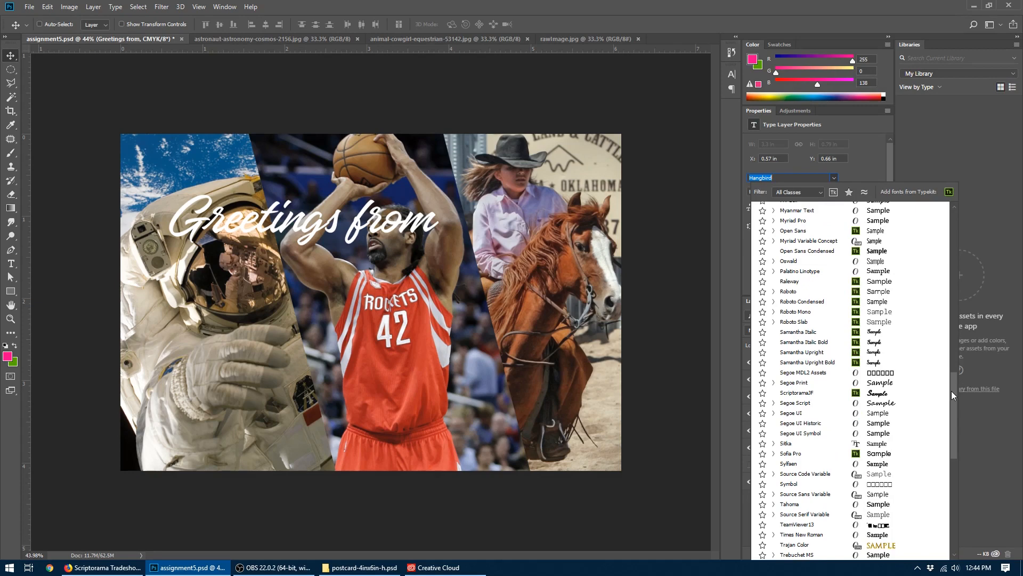
click(811, 394)
- Scale the "Greetings from" text down to about 74% and place it over the astronaut's helmet at about X 0.54 in, Y 0.66 in
drag(302, 224, 297, 219)
key(ctrl+t)
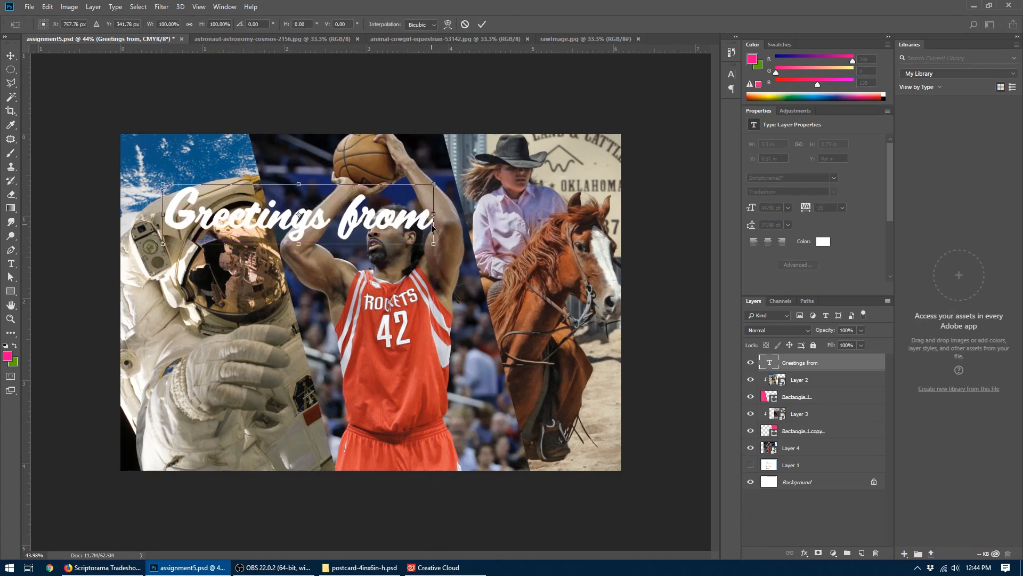
drag(434, 244, 365, 228)
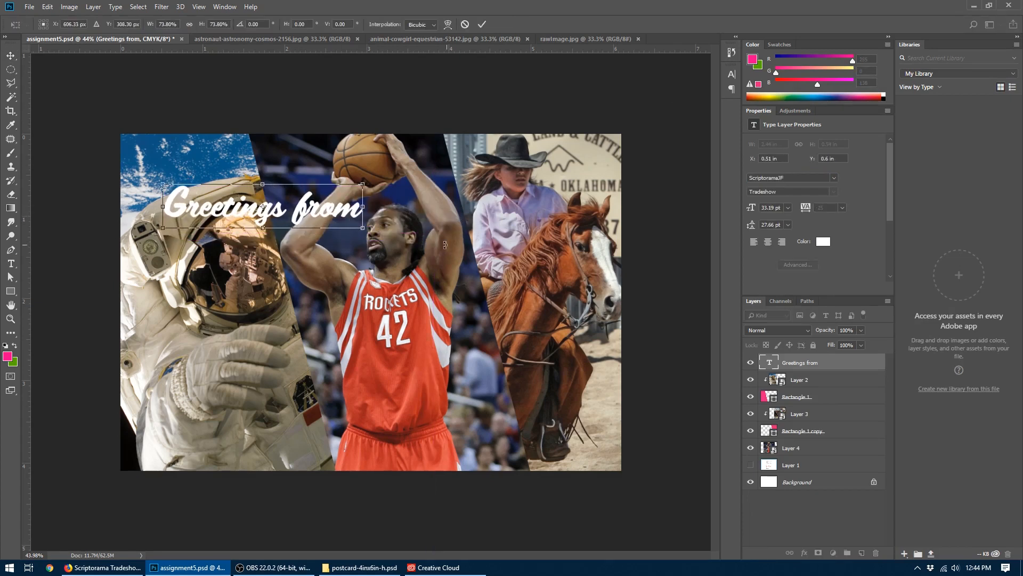
key(Return)
drag(266, 219, 278, 230)
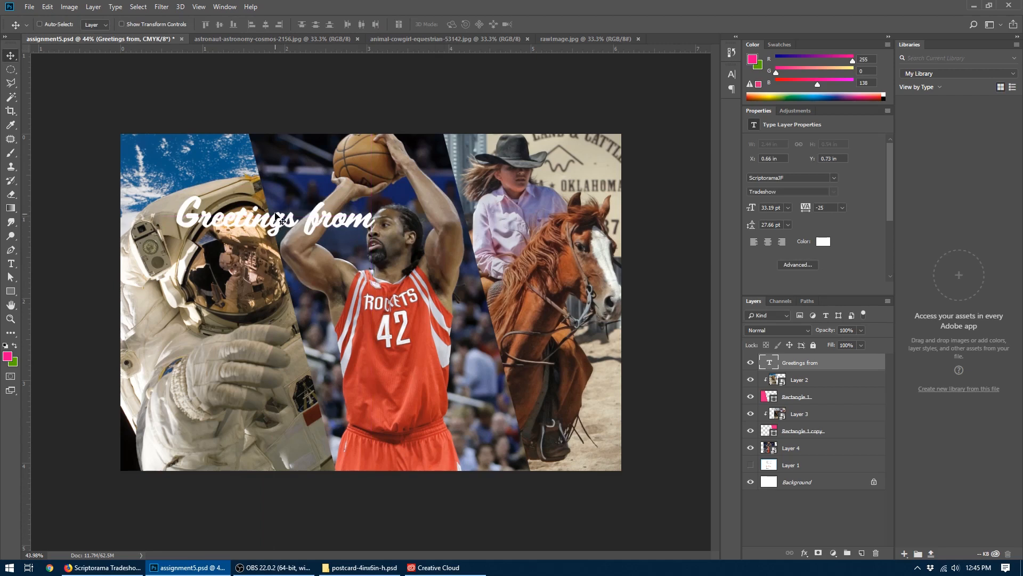
drag(275, 216, 266, 210)
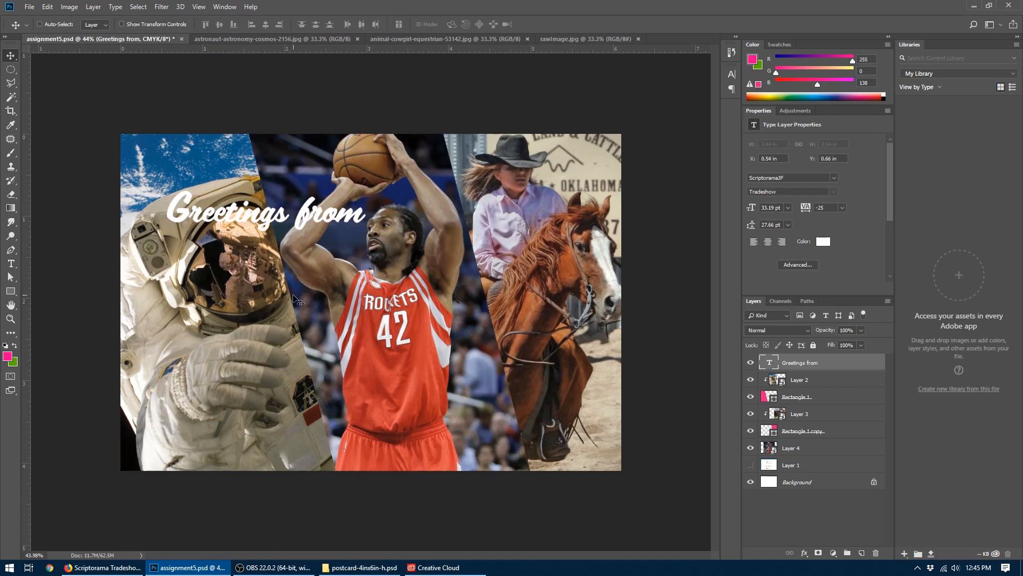
drag(269, 216, 268, 216)
- Return to Adobe Fonts in the browser, search for "univers" and look through the results
click(104, 567)
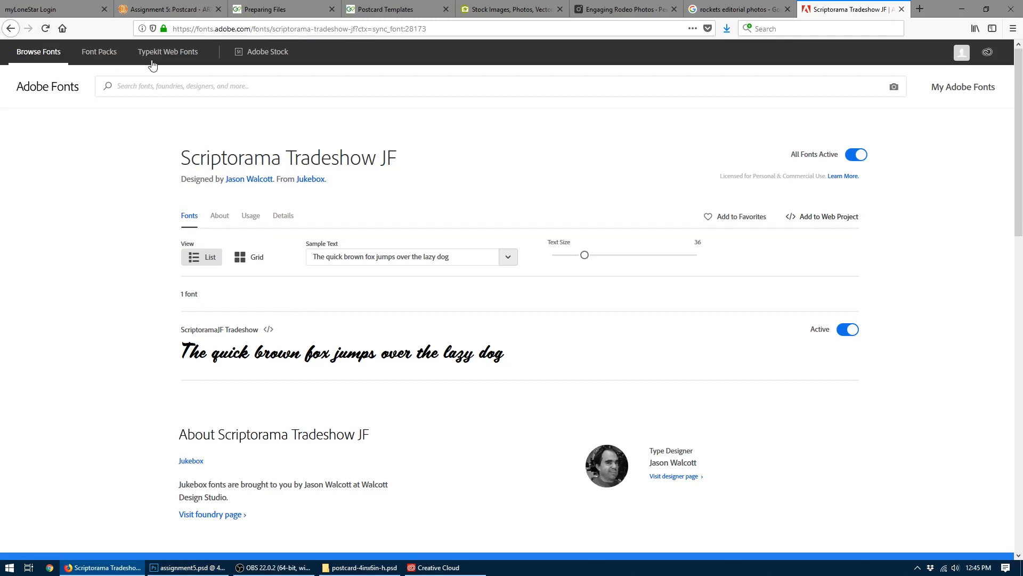
click(94, 55)
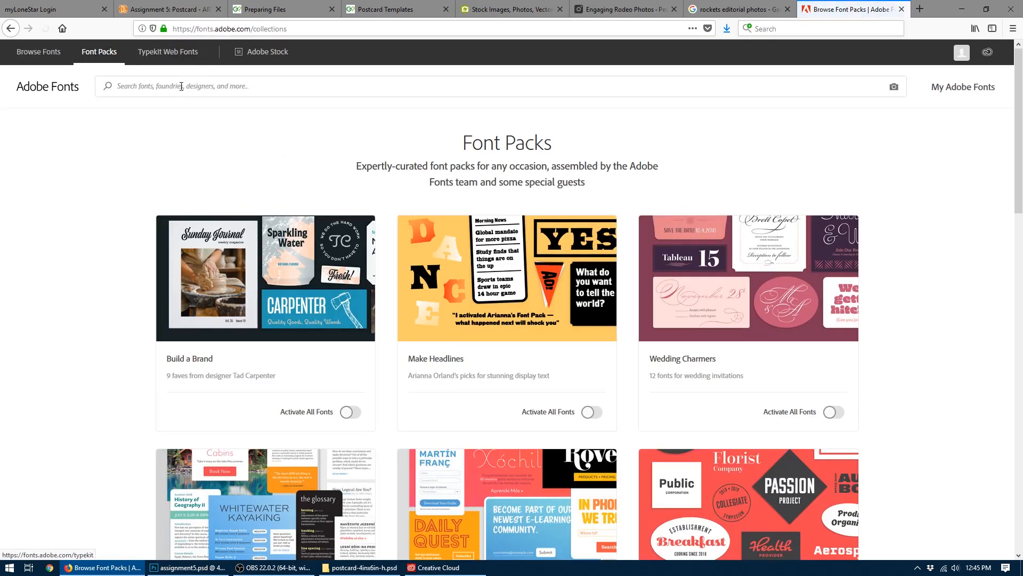
click(182, 86)
text(univers)
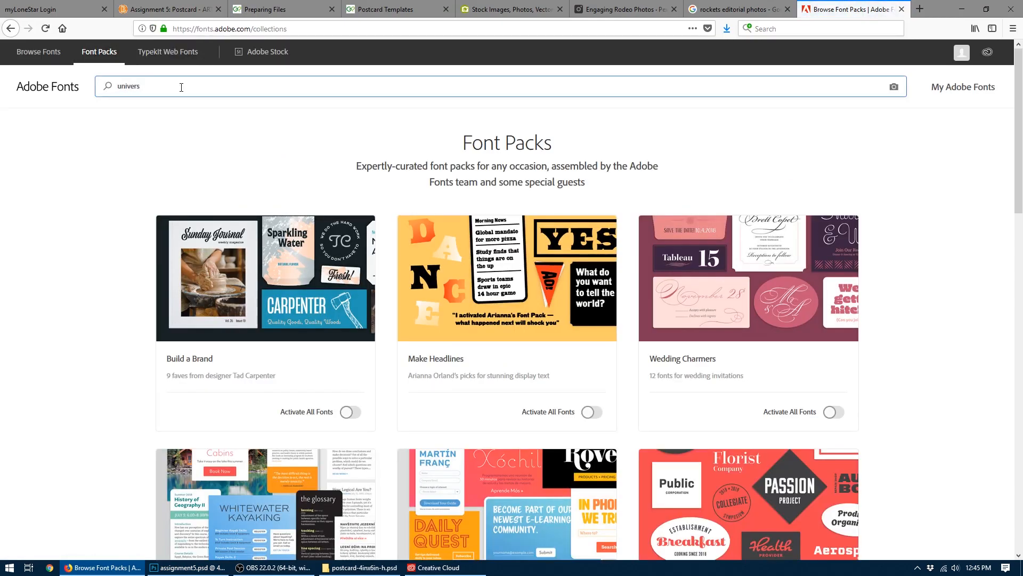
key(Return)
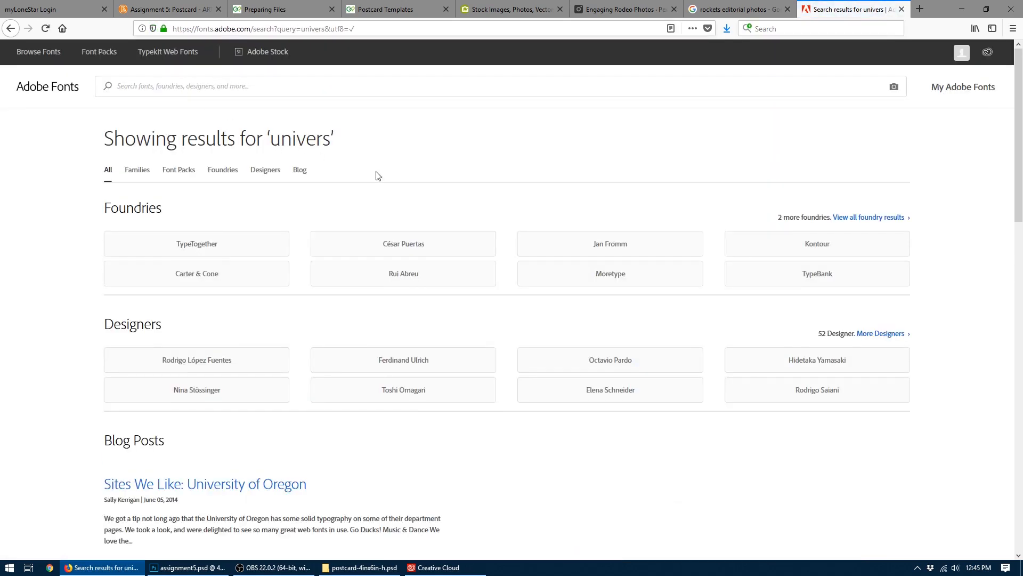
scroll(450, 184, down, 5)
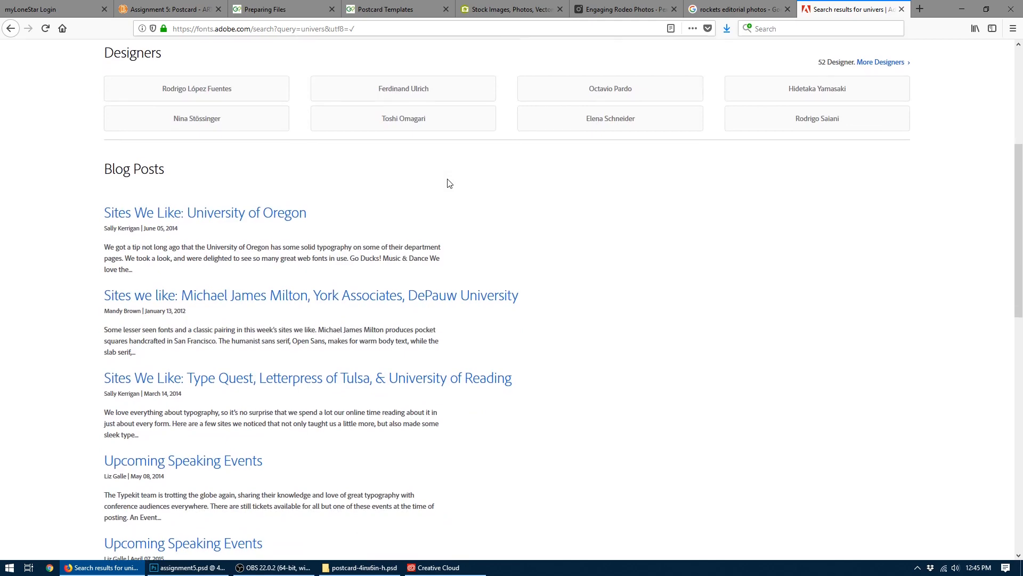
scroll(449, 184, up, 5)
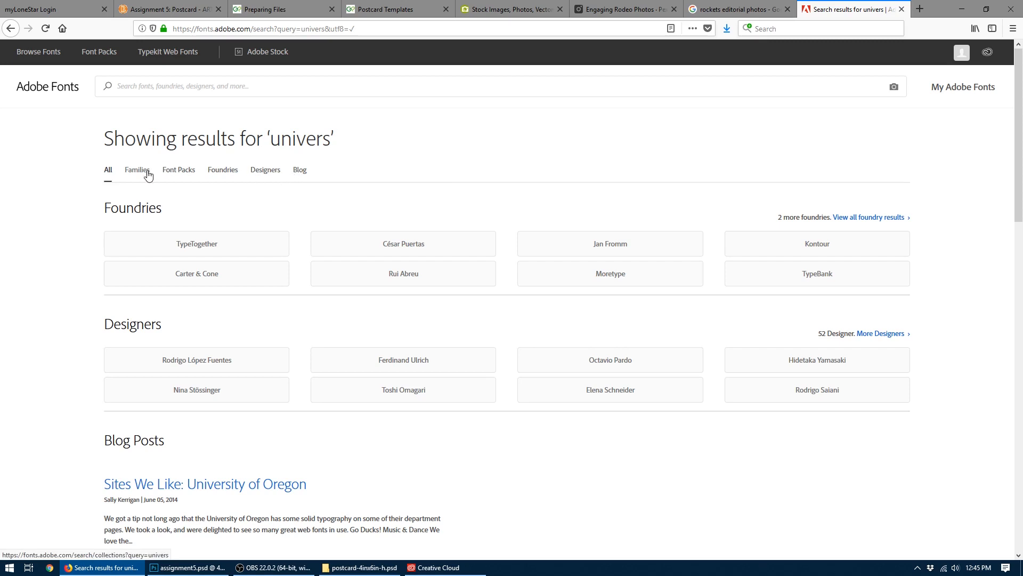
- Search Adobe Fonts for "helvetica" and for "condensed", and look through the matching families and font packs
click(150, 85)
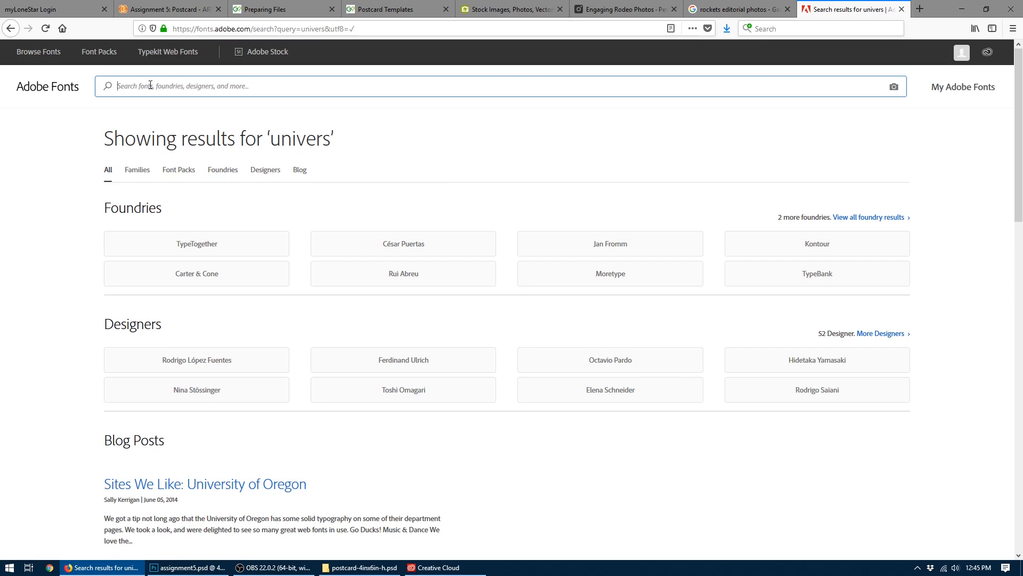
text(helvetica)
key(Return)
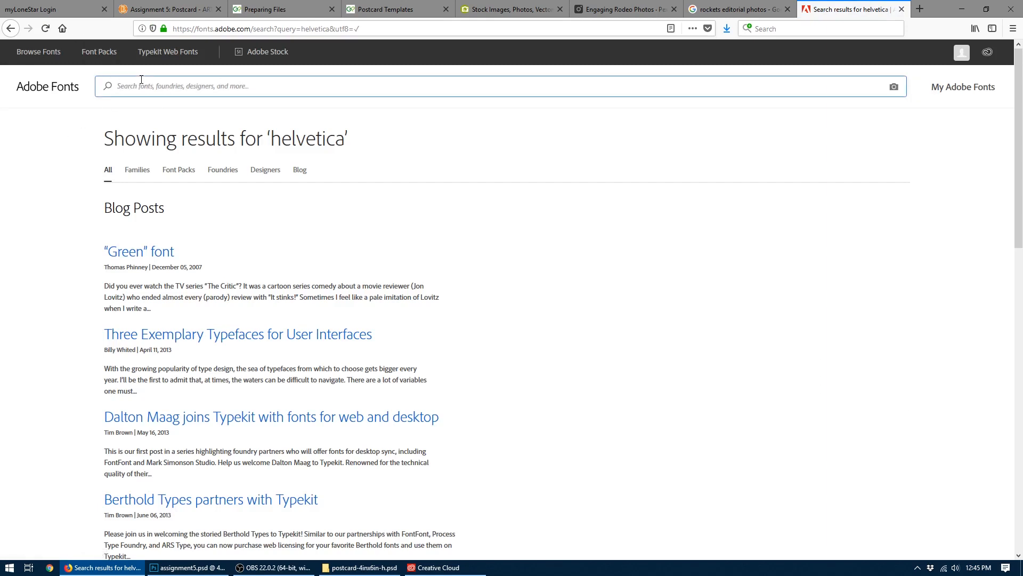
text(condensed)
key(Return)
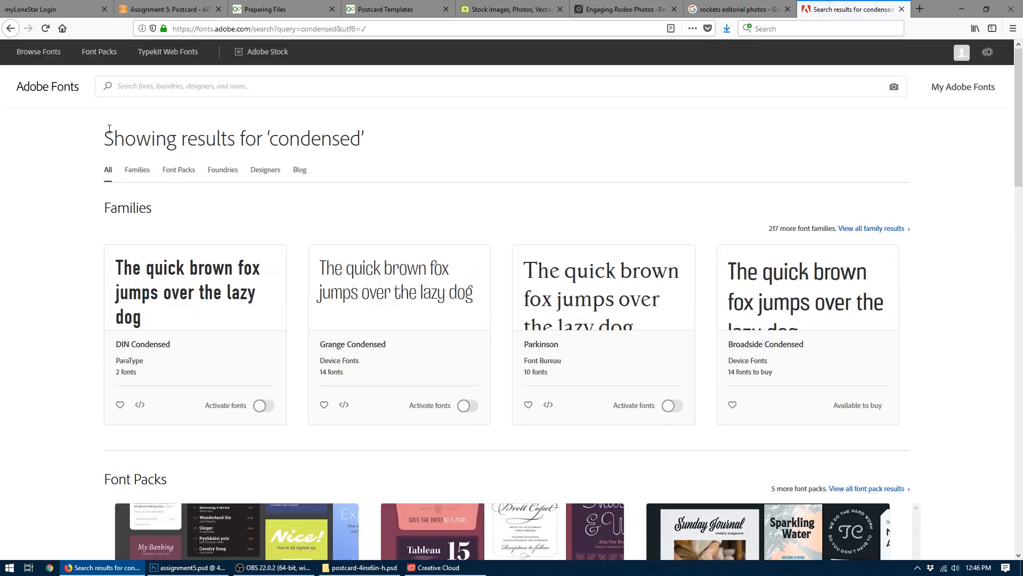
scroll(86, 269, down, 10)
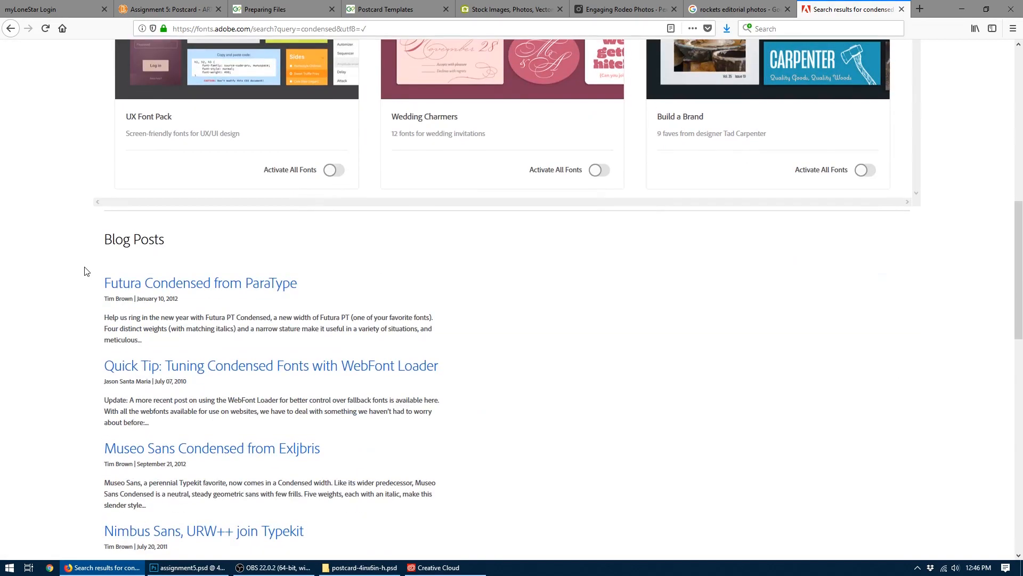
- Search Google for "univers font" in a new browser tab and view the image results
click(919, 9)
text(u)
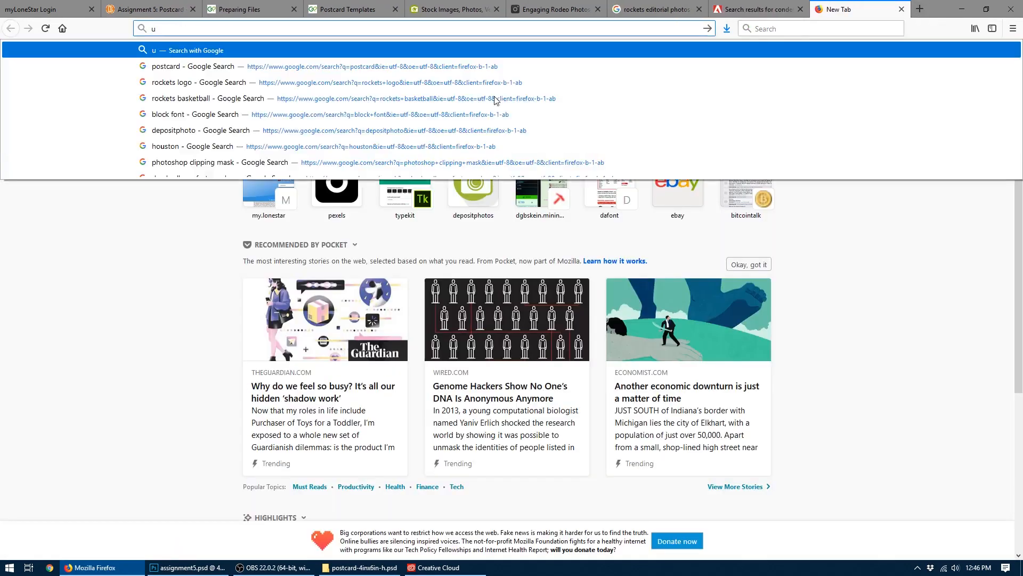
text(niv)
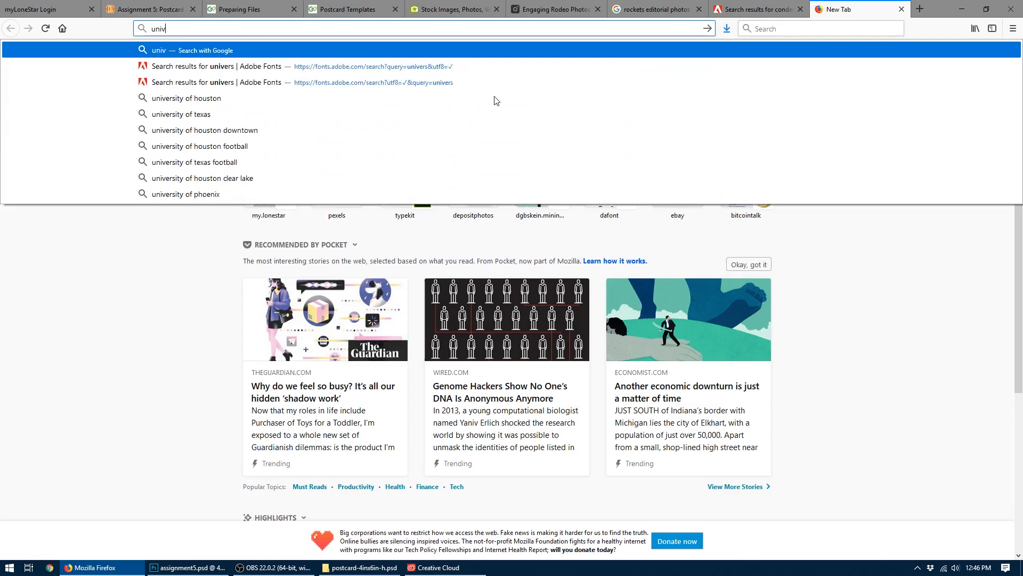
text(ers)
key(Return)
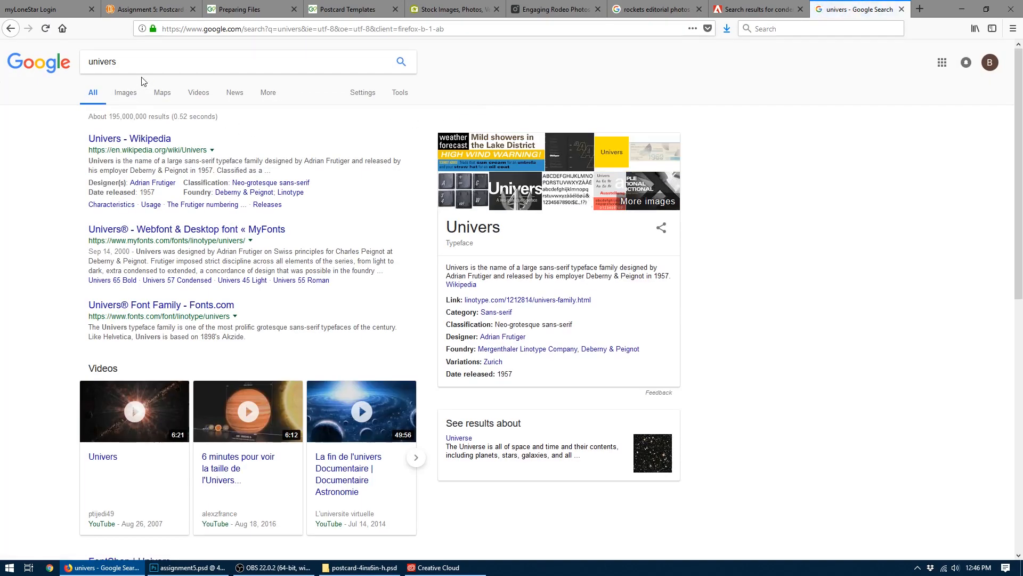
click(143, 62)
text(font)
key(Return)
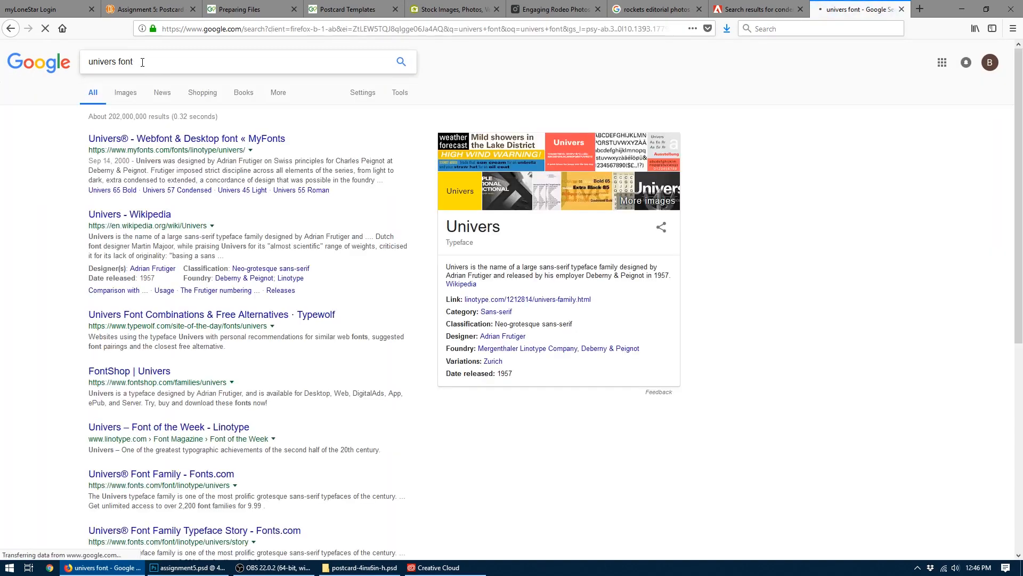
click(128, 93)
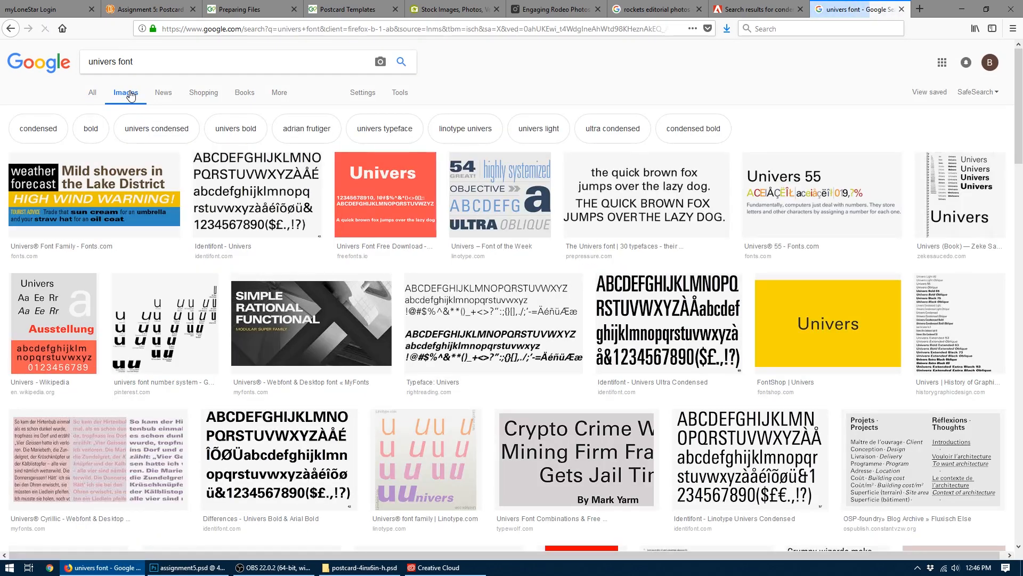
click(11, 28)
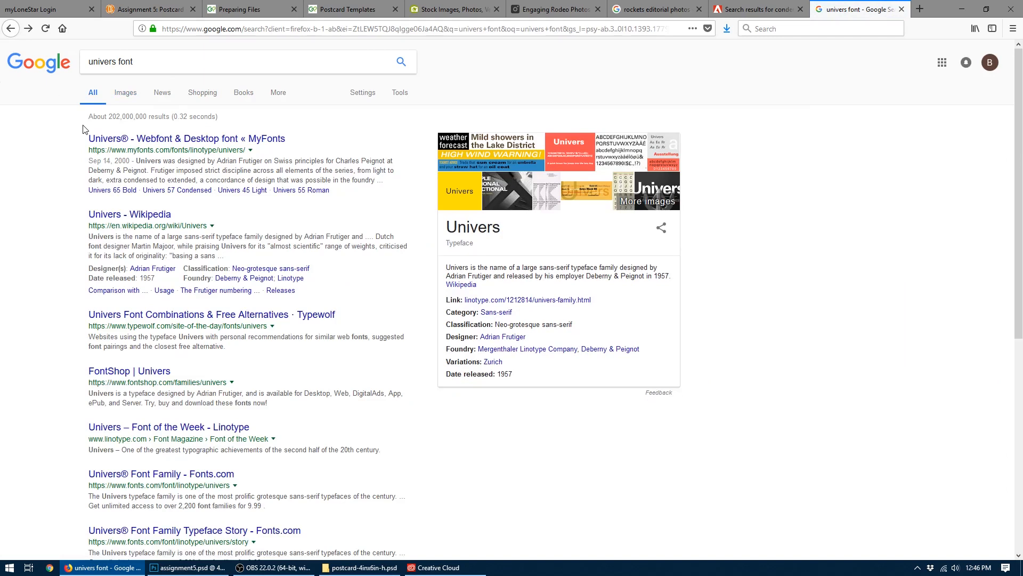
- Open the MyFonts page for Univers and look through the family's styles down to the extended weights
click(128, 140)
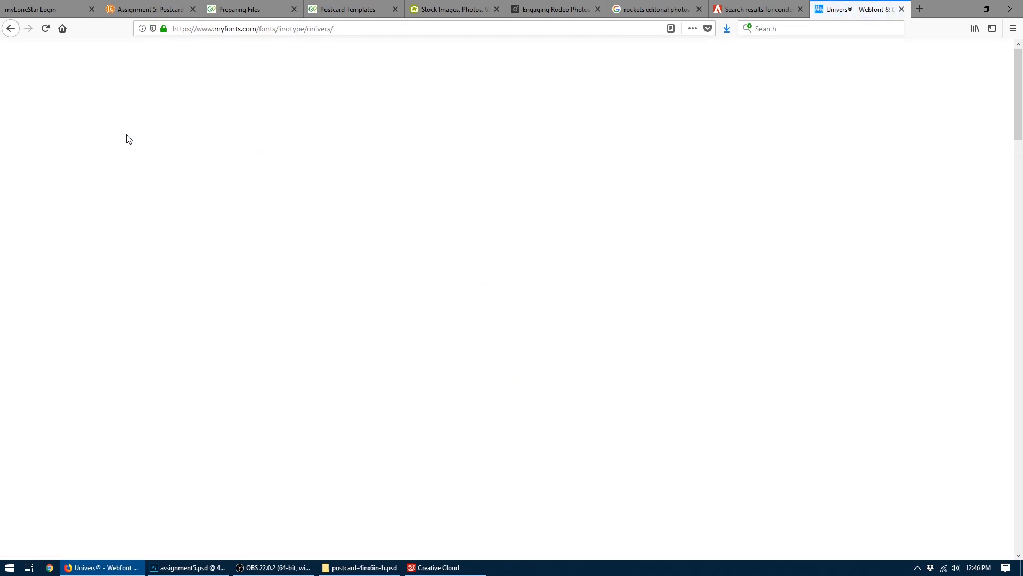
scroll(123, 228, down, 15)
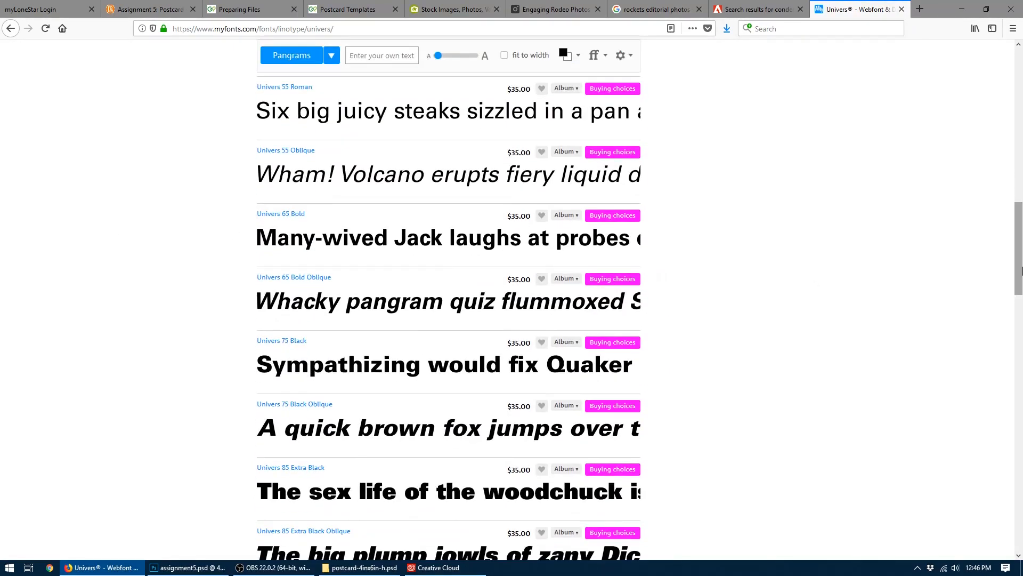
drag(1021, 262, 1021, 501)
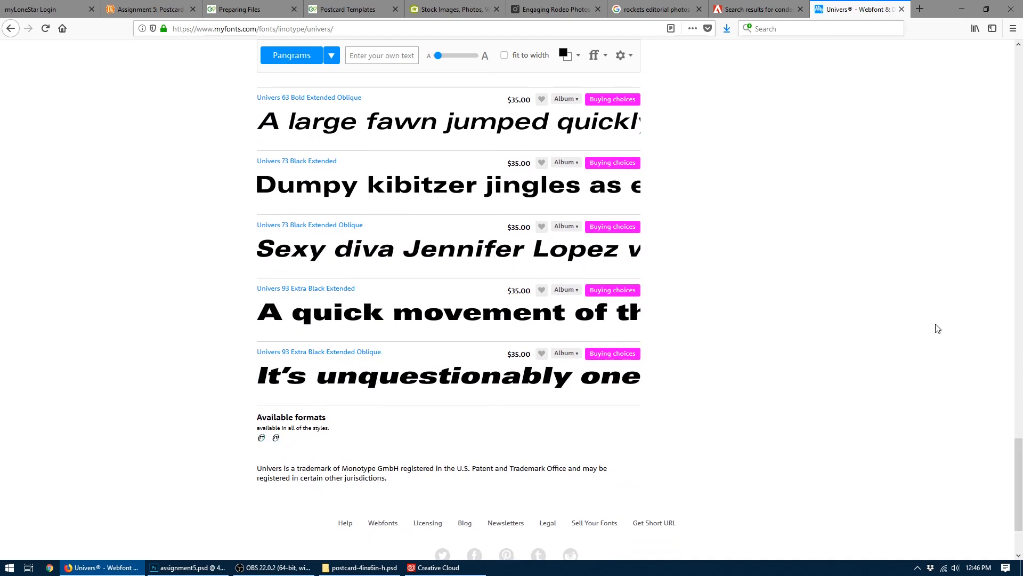
click(187, 567)
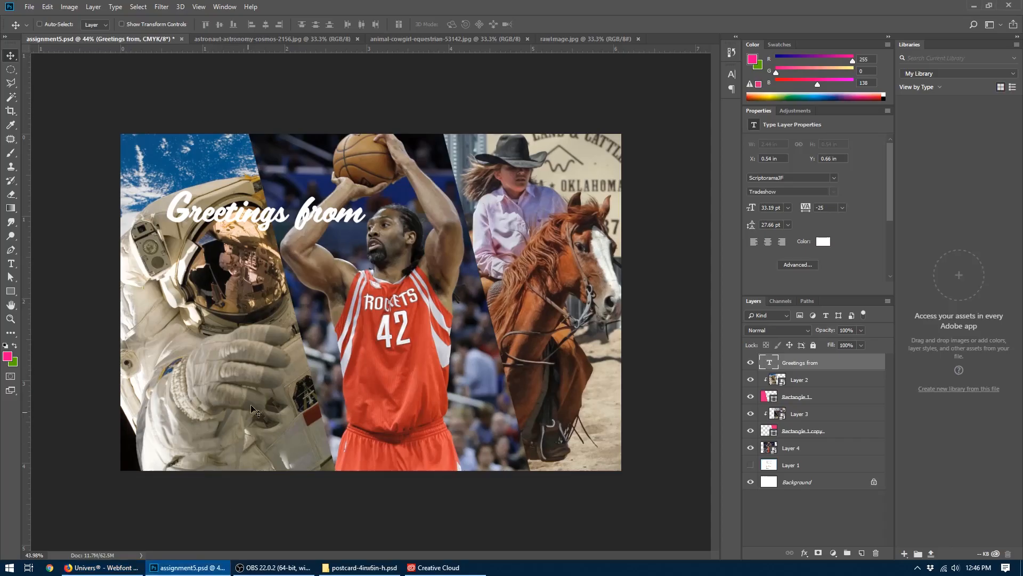
drag(373, 216, 621, 211)
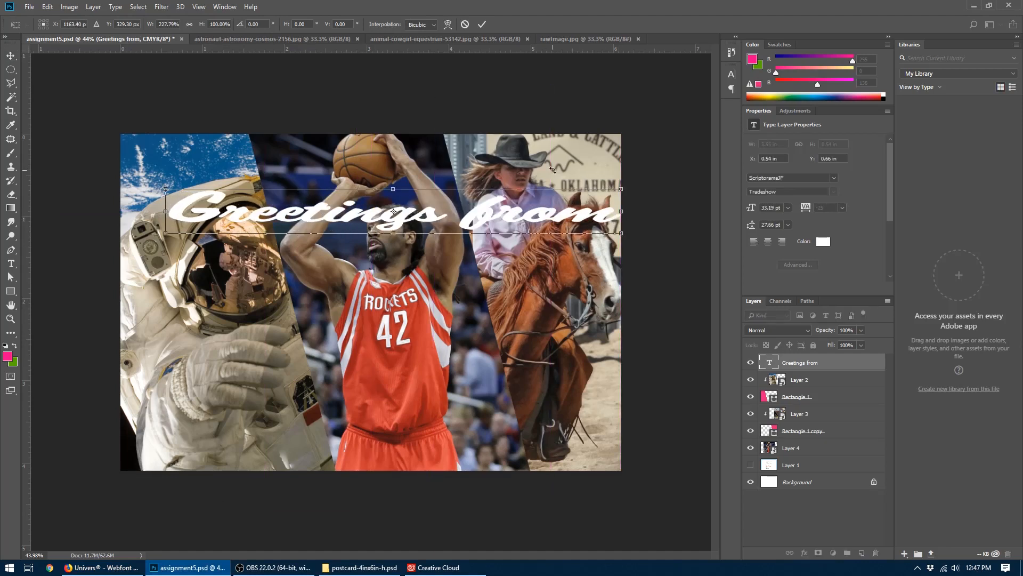
key(Escape)
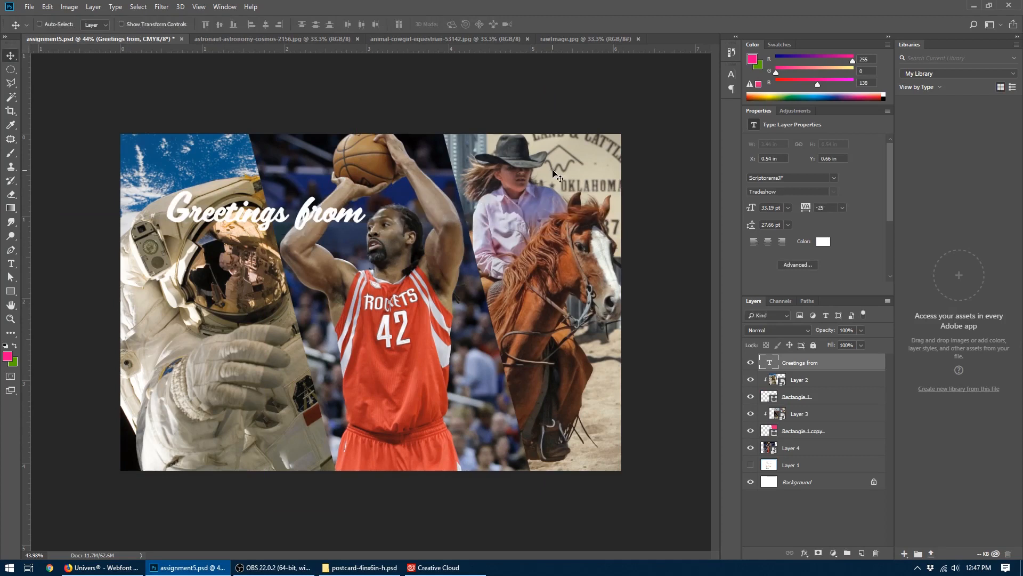
key(ctrl+t)
key(Escape)
click(109, 567)
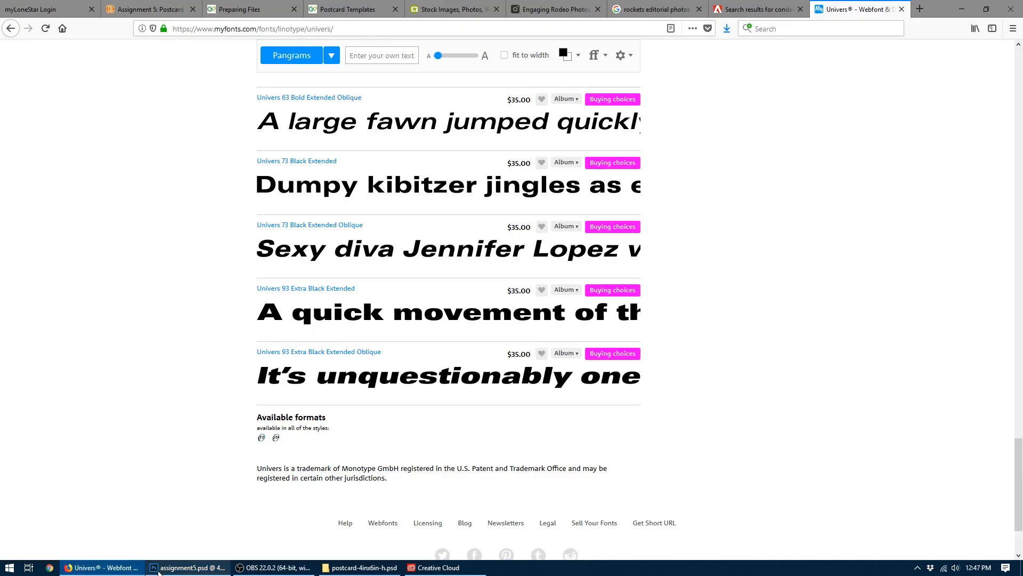
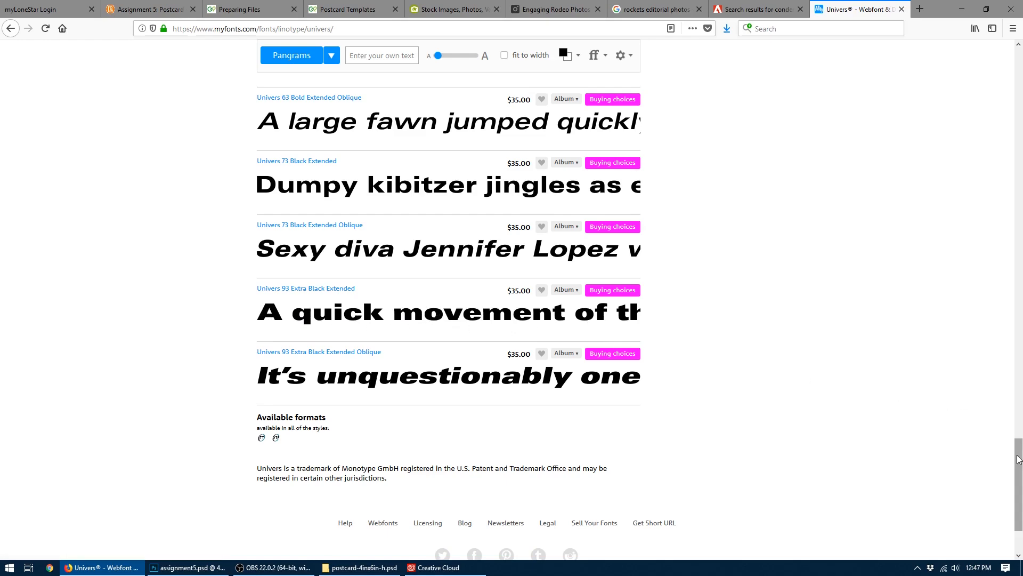
- Look through the Univers styles on the MyFonts page, comparing the black weights with the condensed and ultra condensed ones
drag(1018, 459, 1019, 267)
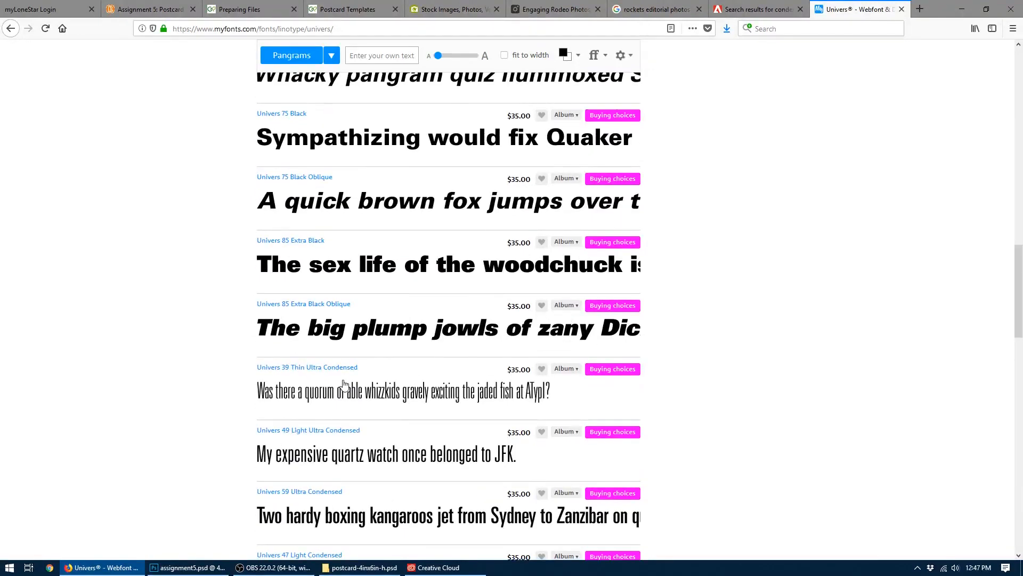
scroll(360, 187, up, 8)
scroll(363, 186, down, 9)
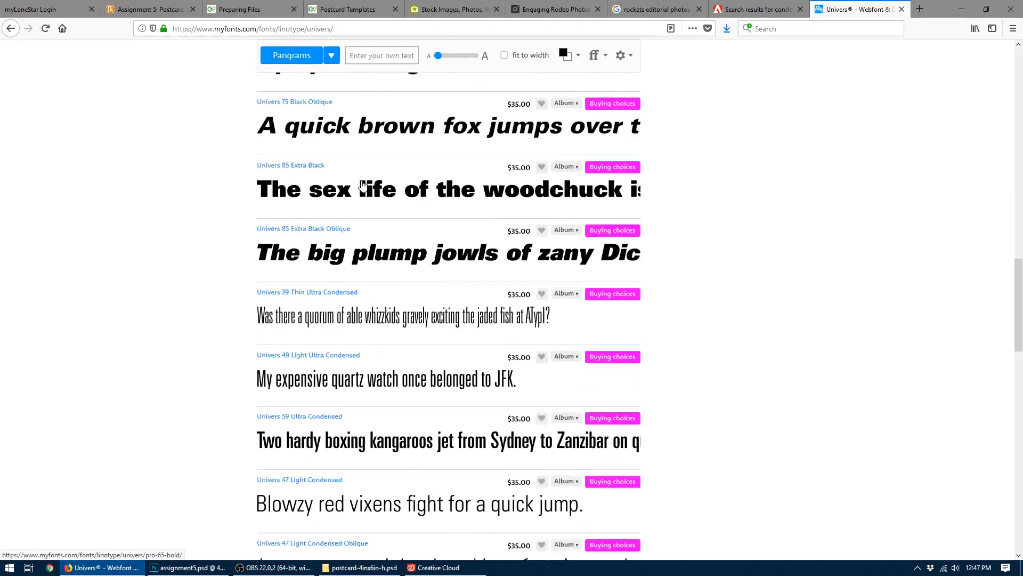
scroll(362, 186, down, 3)
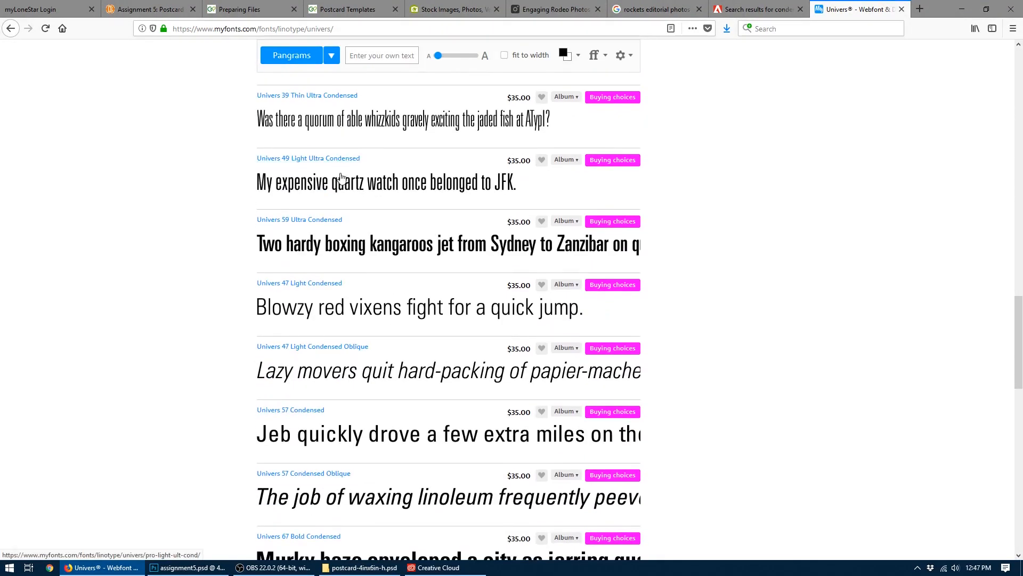
scroll(372, 292, up, 3)
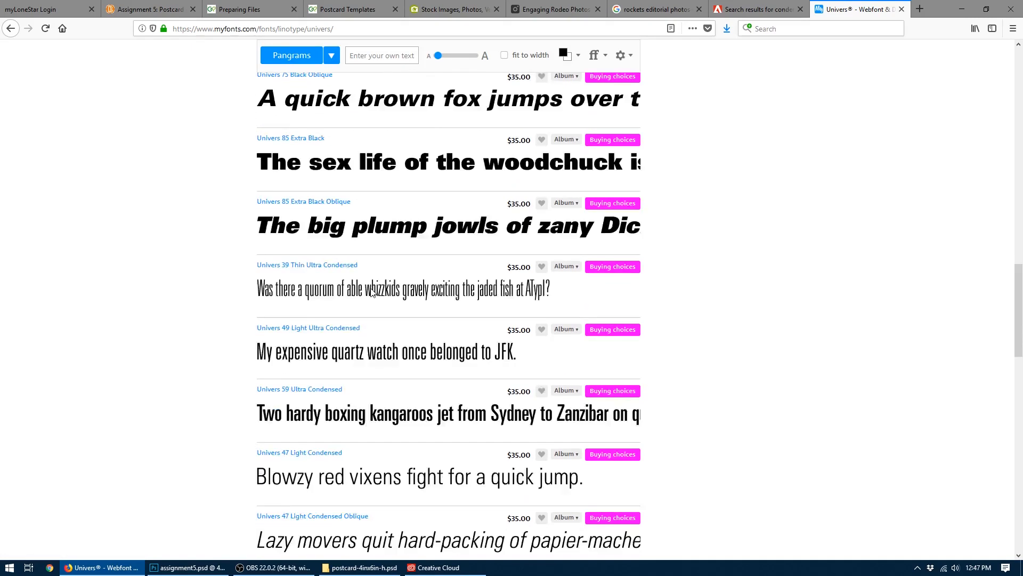
scroll(372, 292, up, 3)
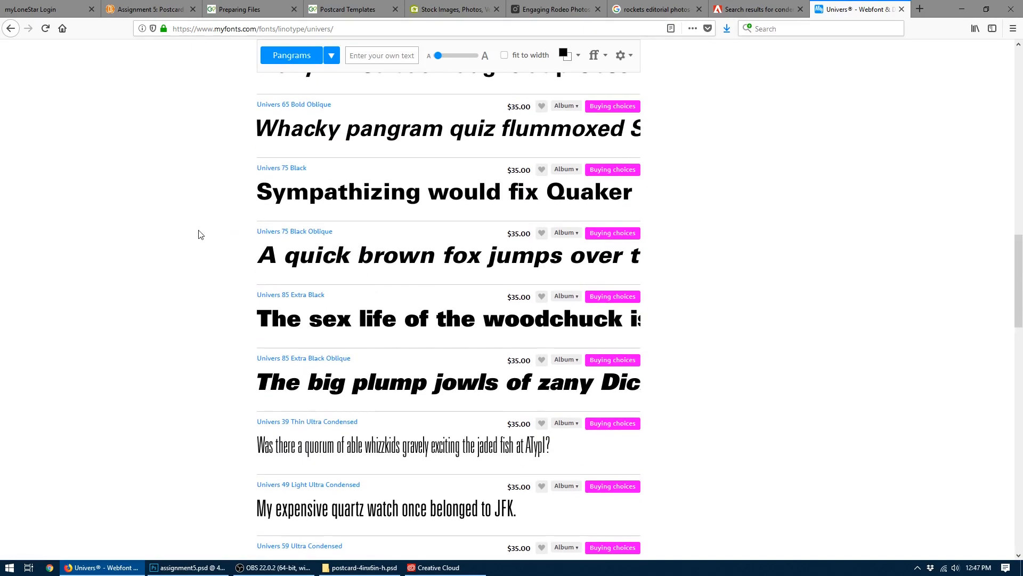
scroll(201, 234, down, 3)
scroll(200, 234, down, 3)
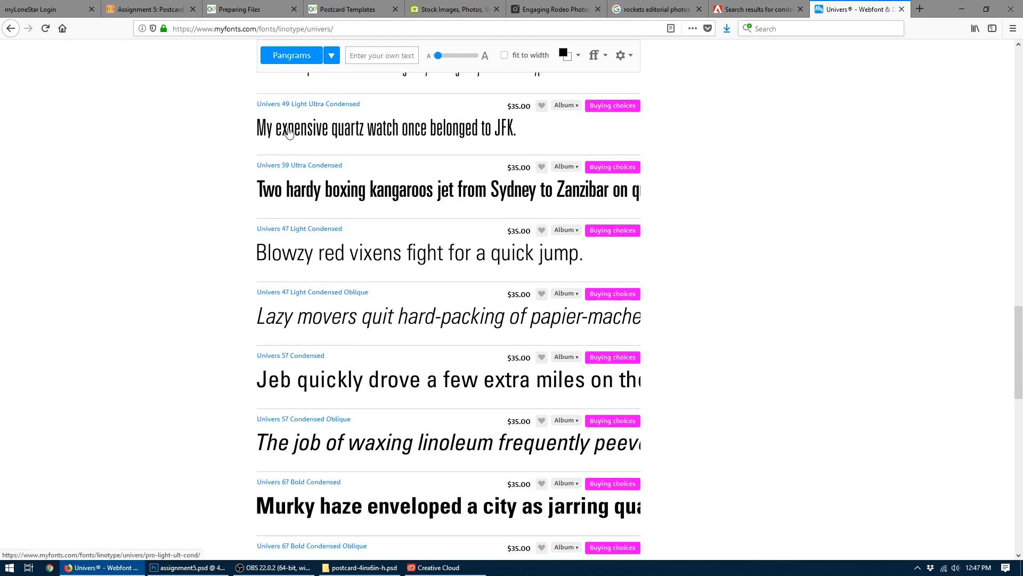
- Return to the Adobe Fonts results for "condensed" and open the DIN Condensed family
click(757, 9)
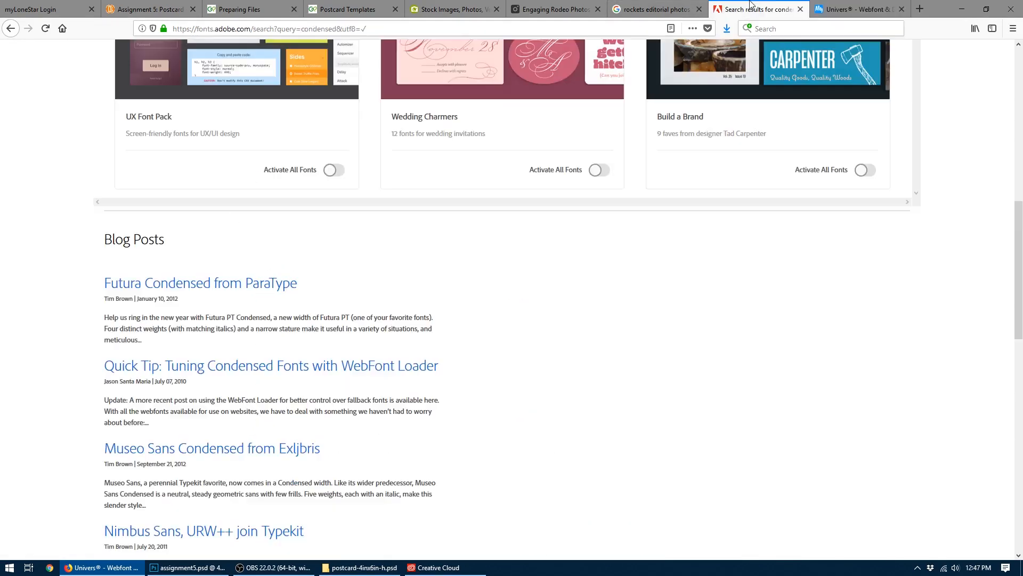
scroll(435, 232, up, 8)
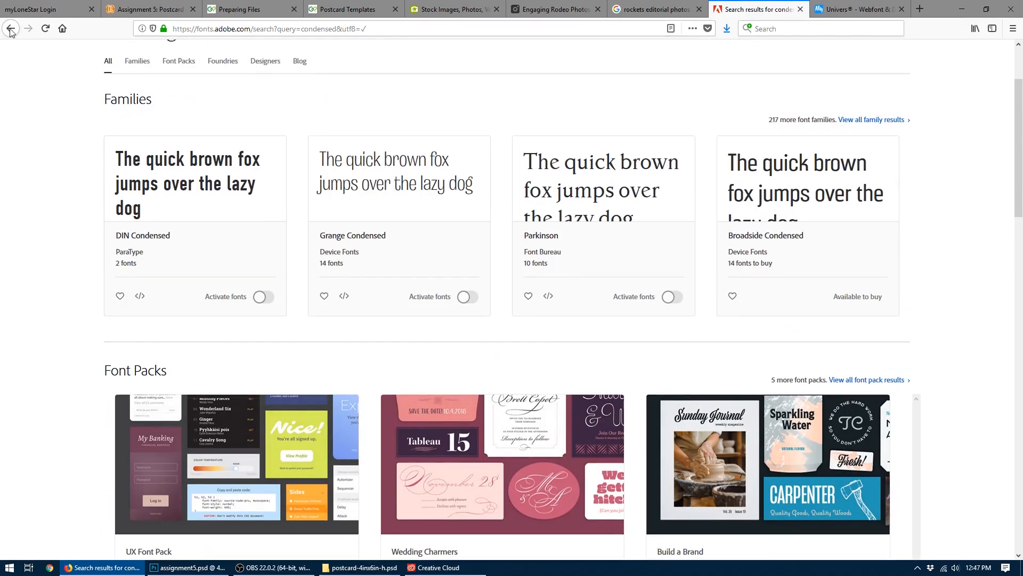
click(10, 31)
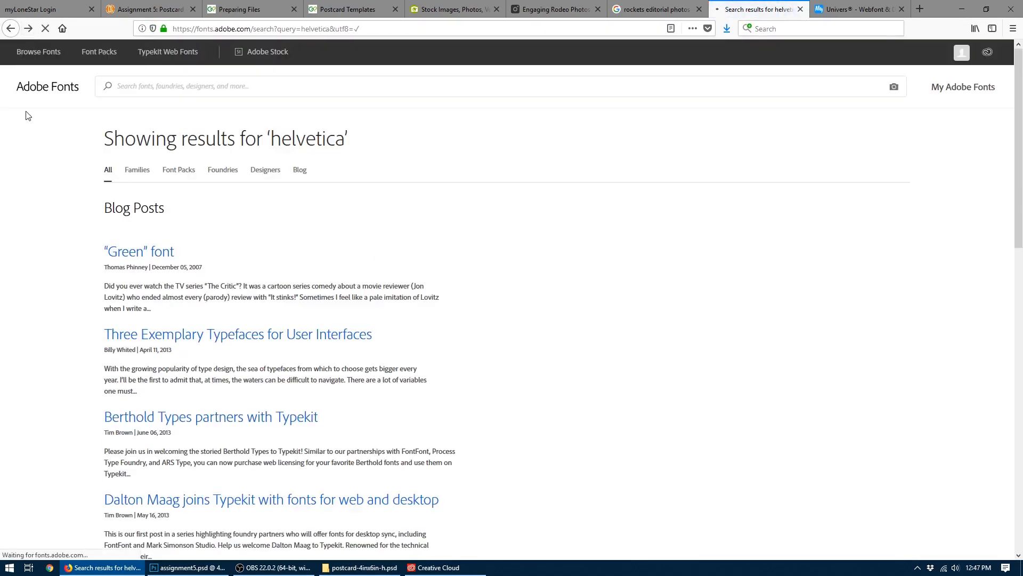
key(alt+Right)
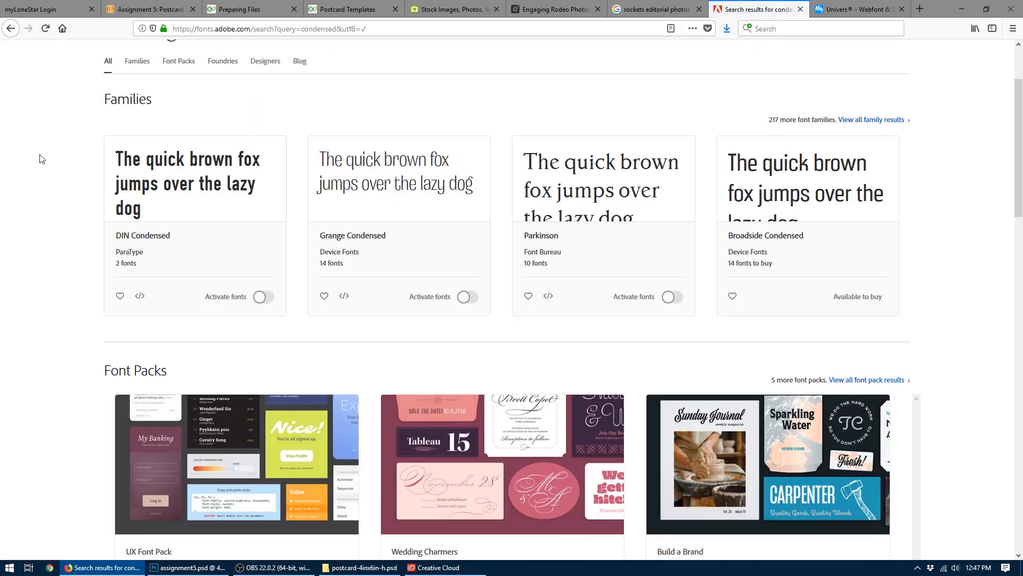
scroll(40, 159, up, 1)
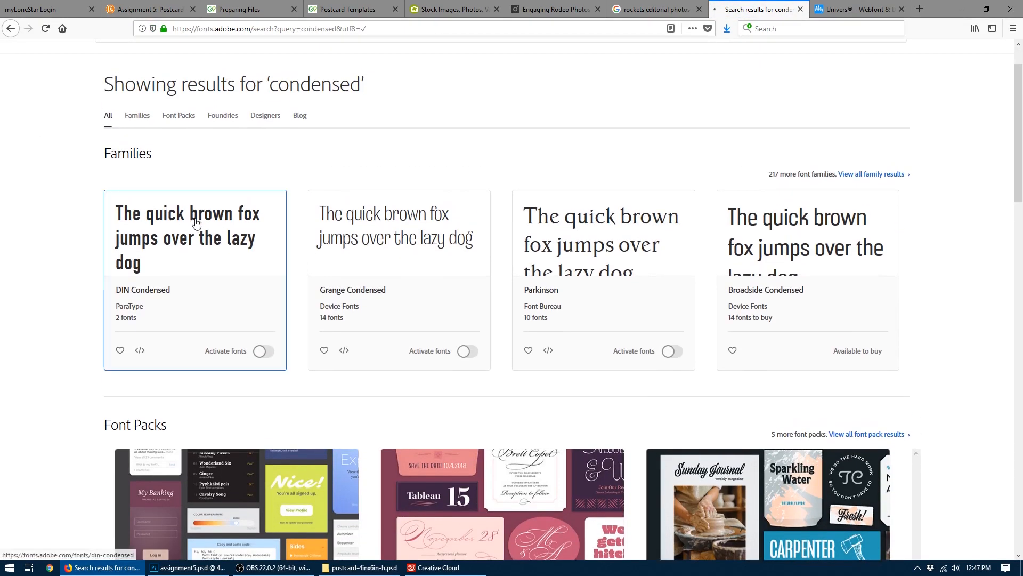
click(195, 222)
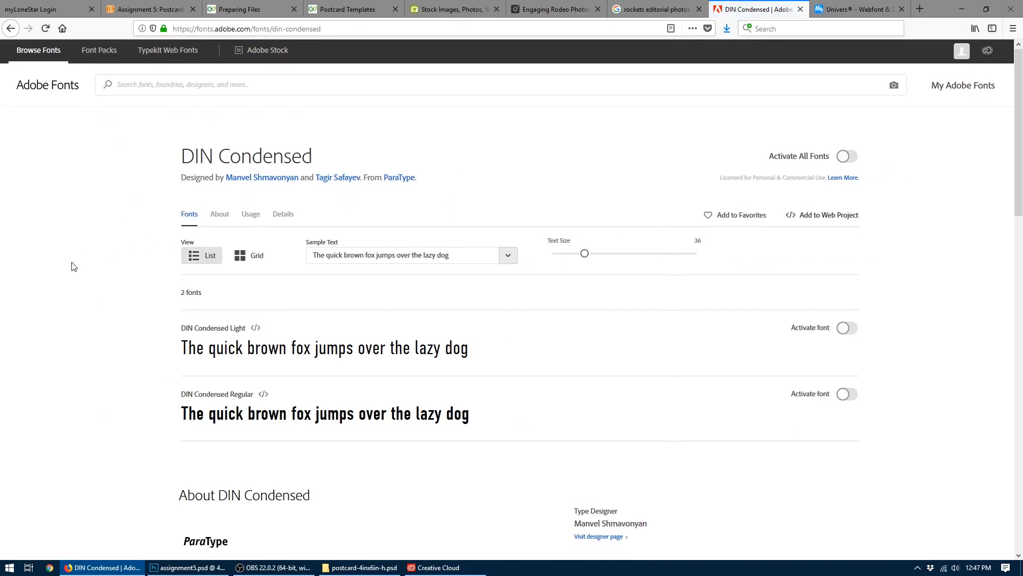
- Activate the DIN Condensed Regular font and dismiss the activation notice
scroll(75, 264, down, 1)
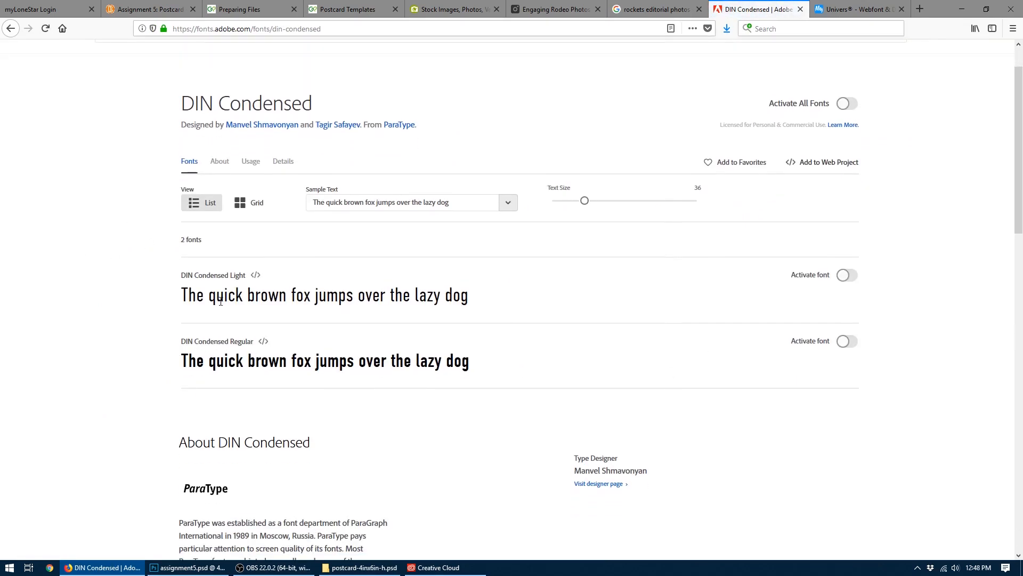
click(848, 341)
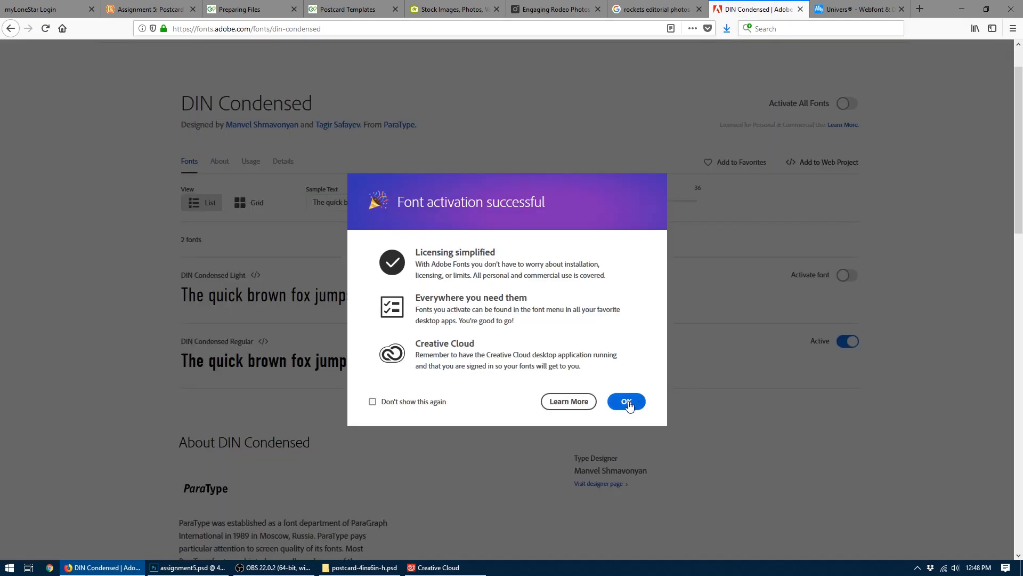
click(628, 403)
- Switch to Photoshop and add the text "HOUSTON" as a new type layer below the "Greetings from" lettering
click(187, 568)
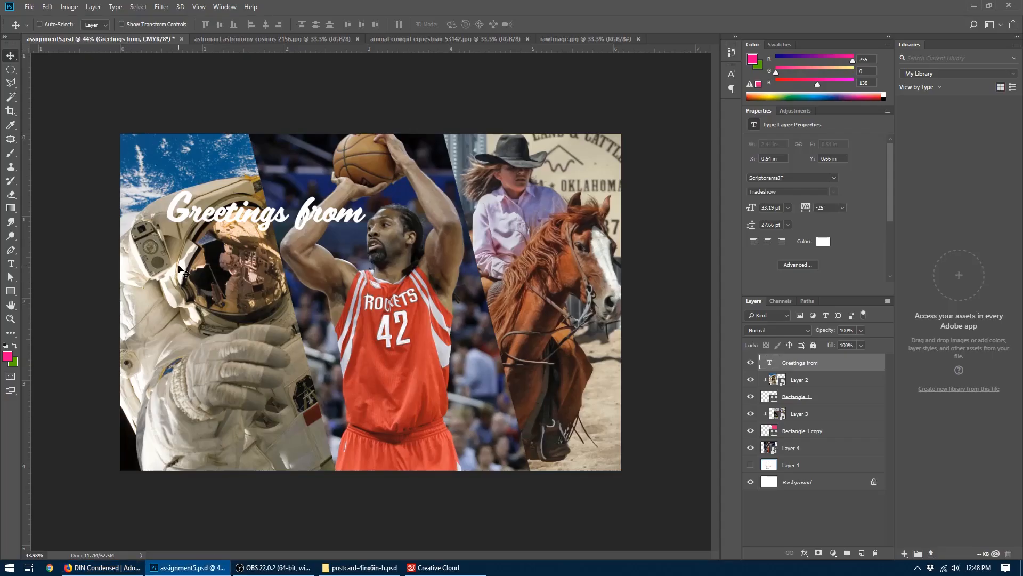
click(12, 265)
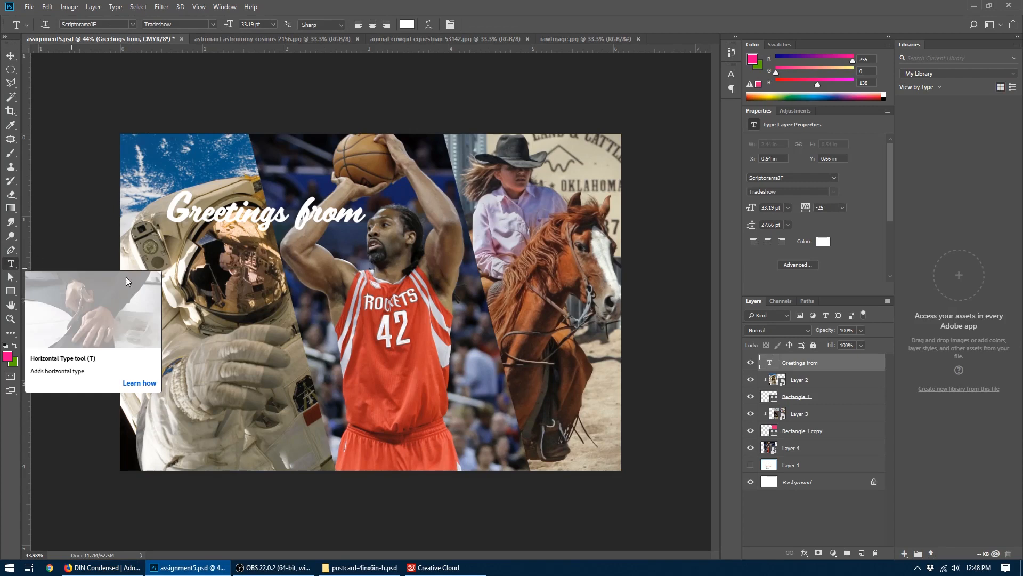
click(227, 320)
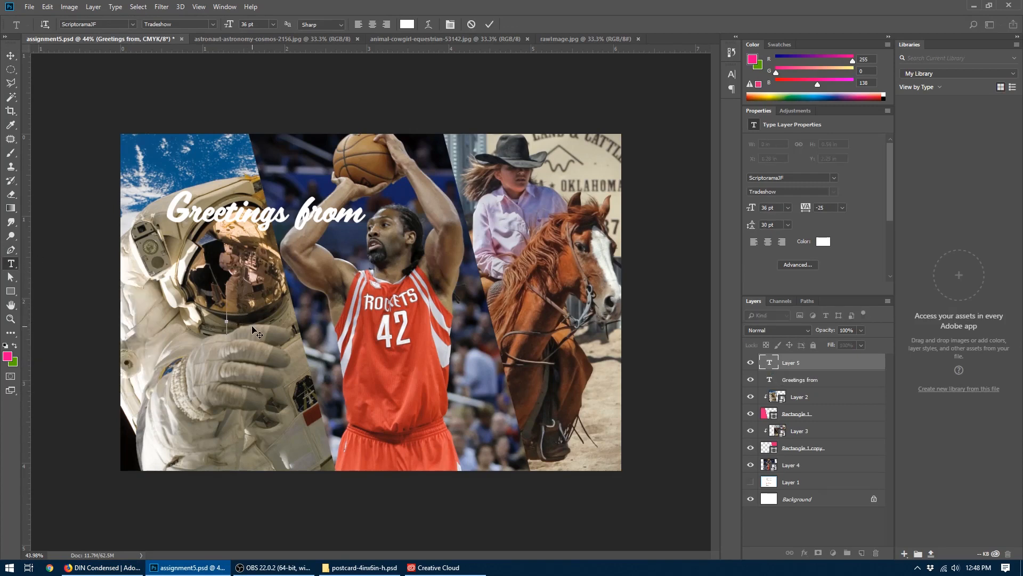
text(HOUSTON)
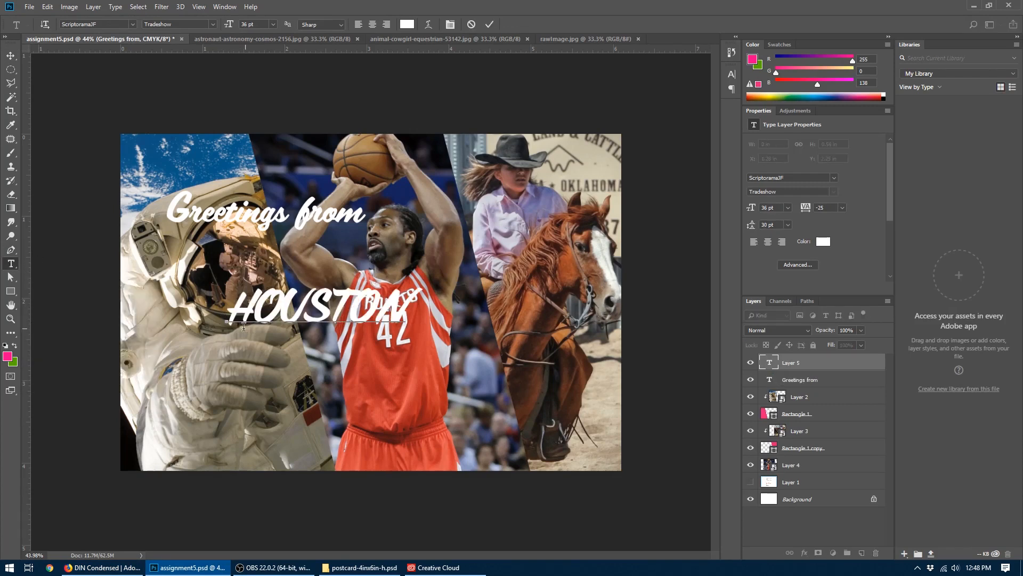
click(11, 55)
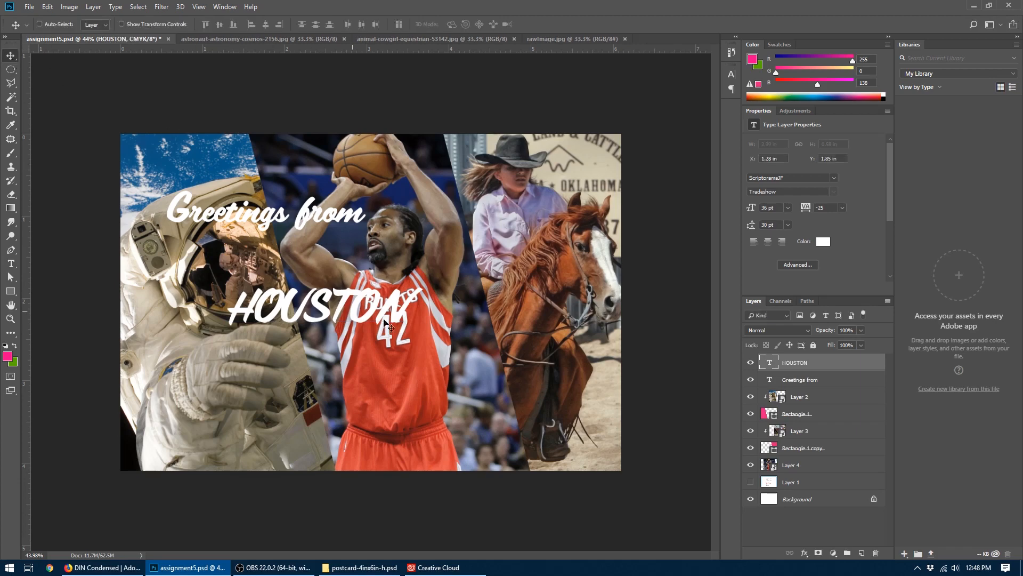
- Change the font of the HOUSTON text to DIN Condensed
click(835, 176)
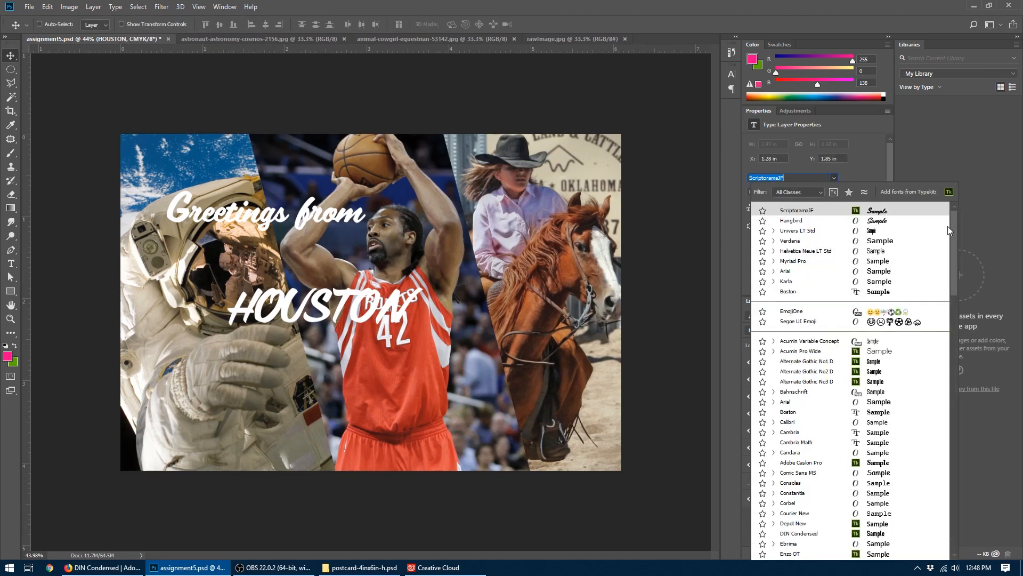
drag(955, 248, 954, 263)
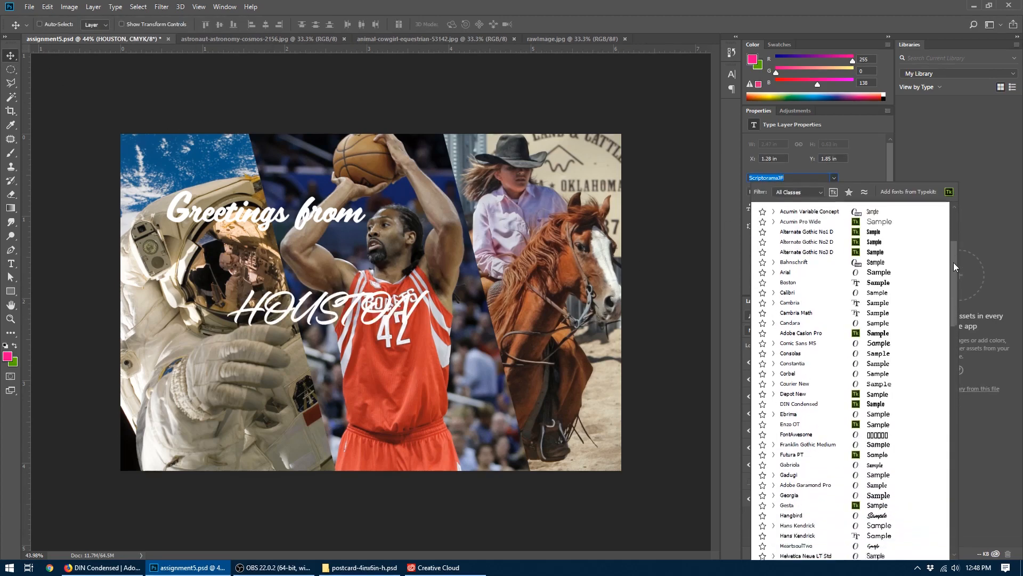
click(821, 387)
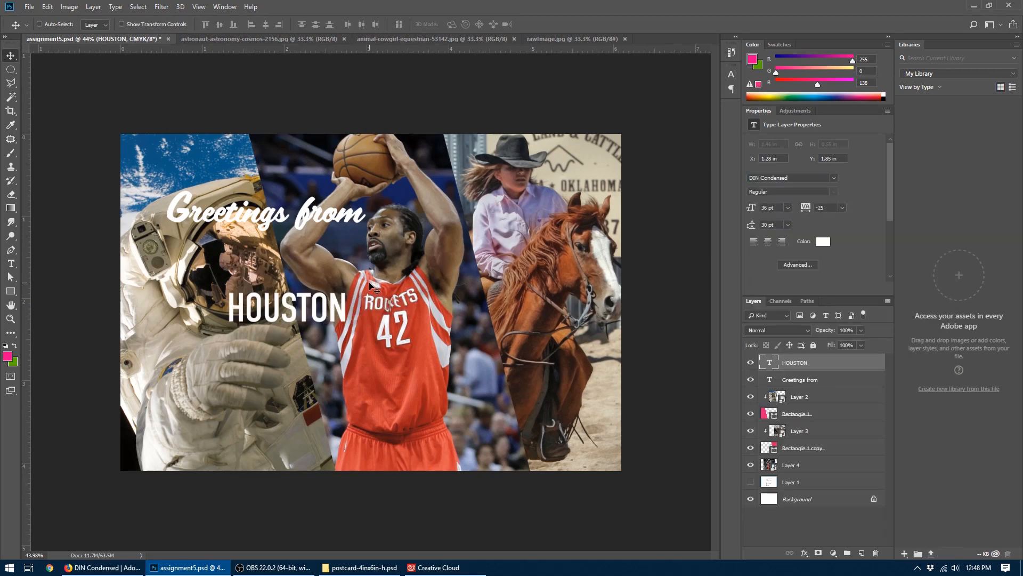
- Scale the HOUSTON text to about 137.56 pt so it nearly spans the postcard, and move it down below "Greetings from"
key(ctrl+t)
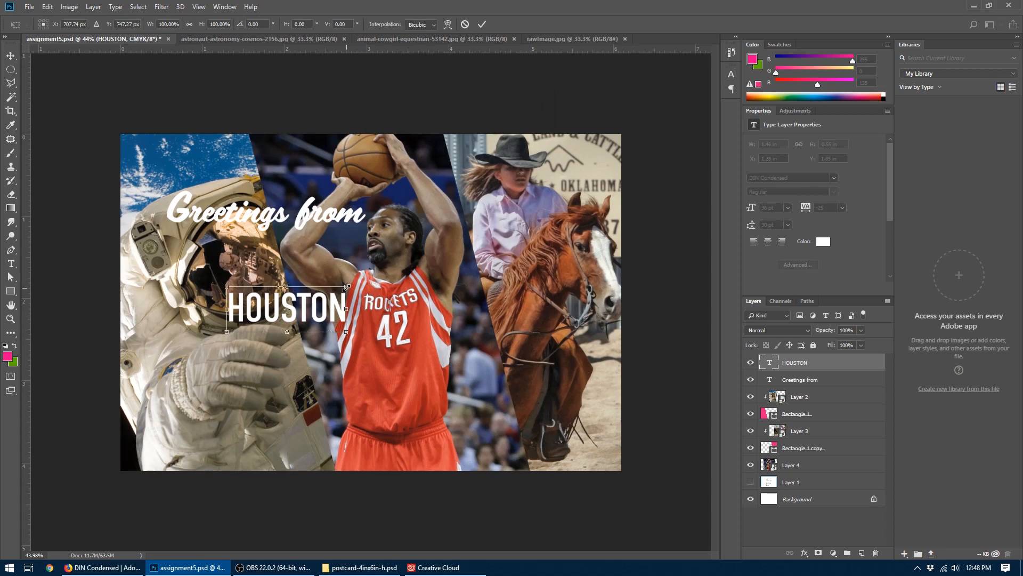
drag(347, 286, 601, 190)
drag(227, 331, 158, 401)
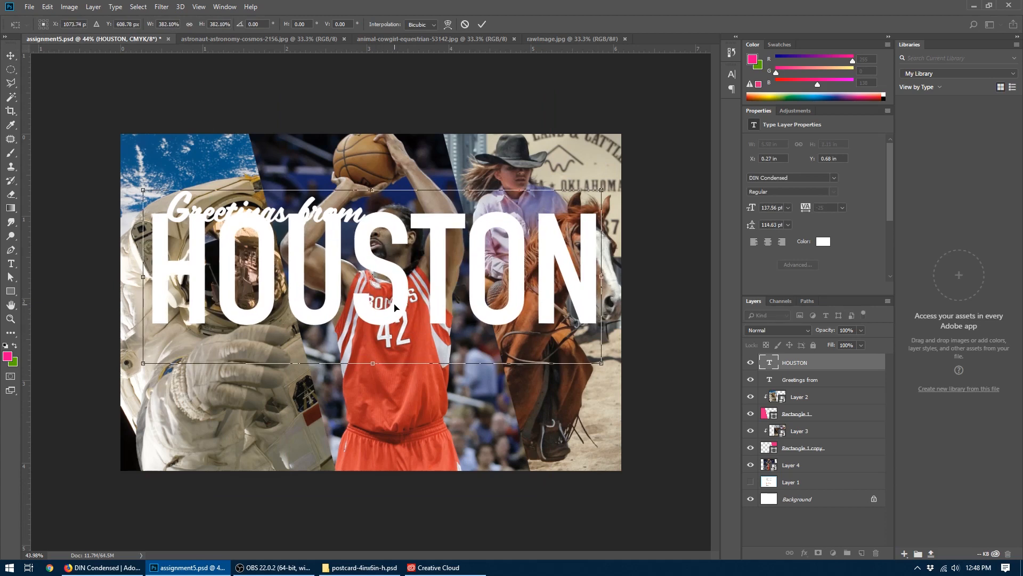
key(Return)
drag(334, 256, 335, 297)
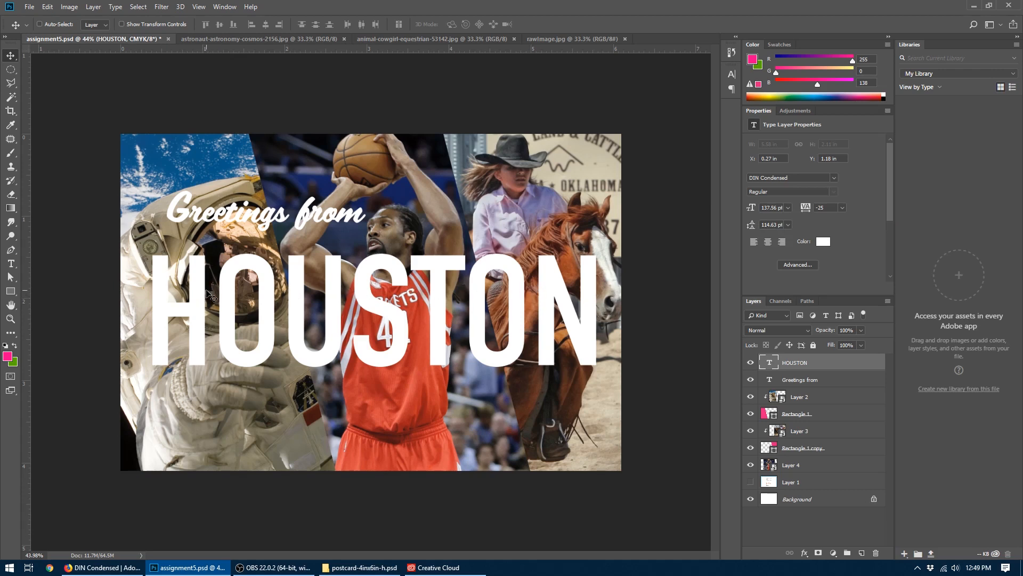
- Try tracking values of 0 and -25 on the HOUSTON text and settle on -50
click(842, 209)
click(838, 268)
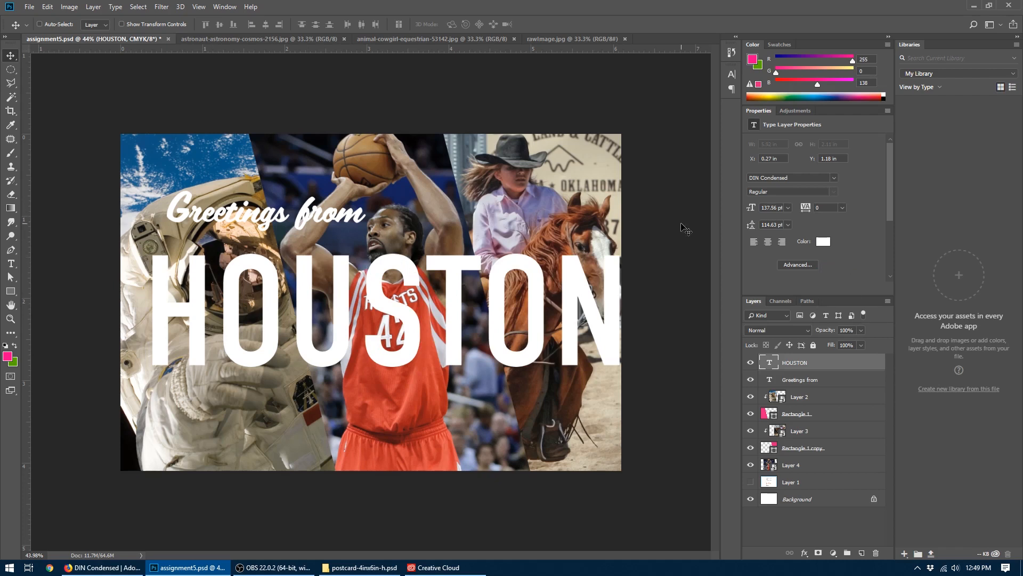
click(843, 208)
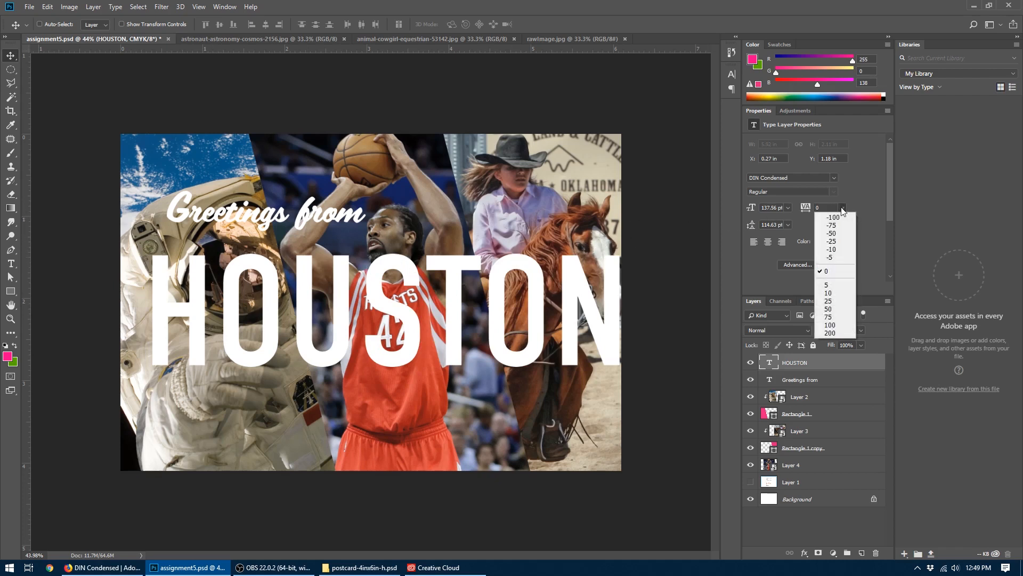
click(841, 243)
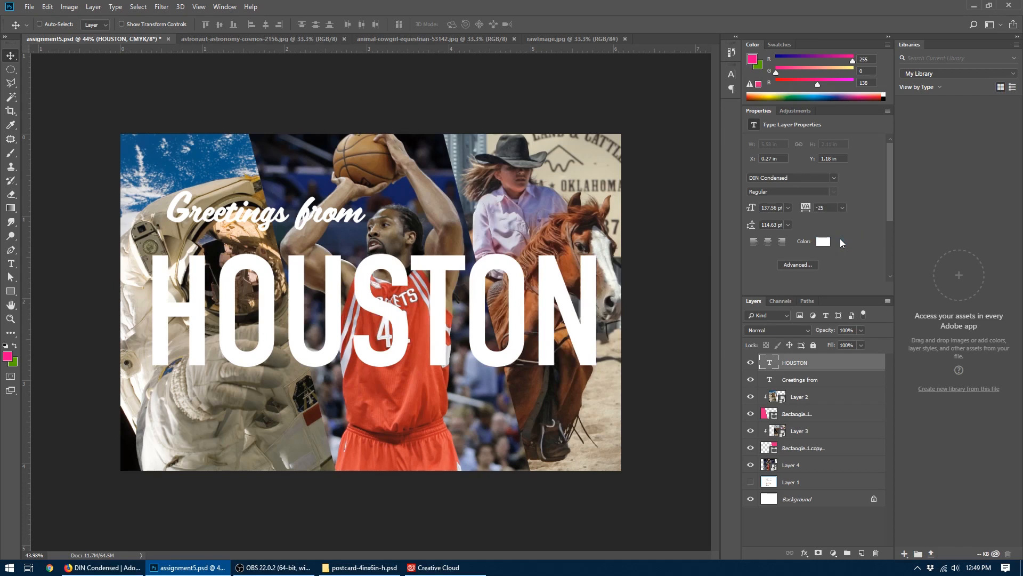
click(842, 211)
click(843, 236)
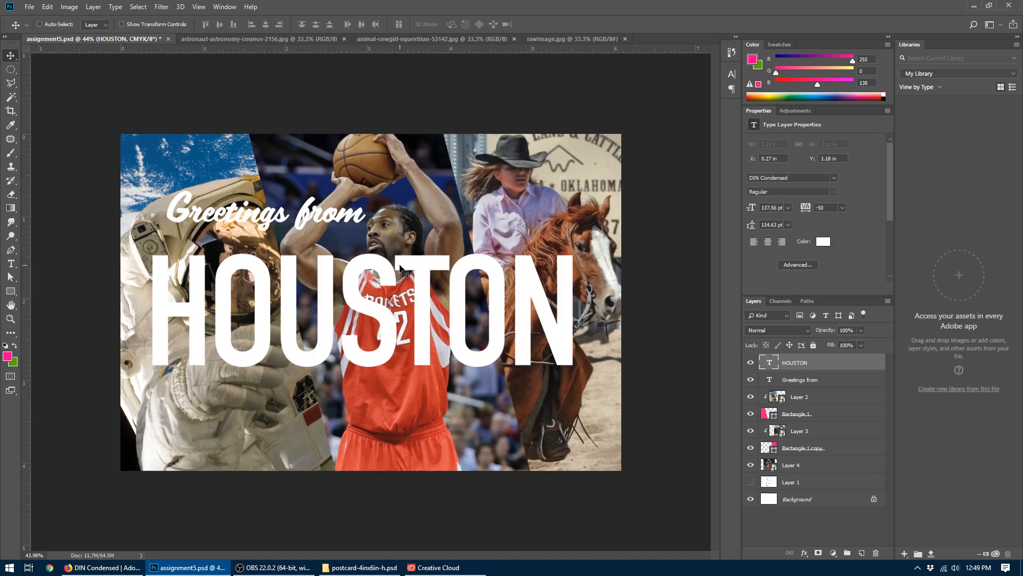
- Enlarge the HOUSTON text proportionally to about 144.59 pt, extending it toward both side edges of the postcard
key(ctrl+t)
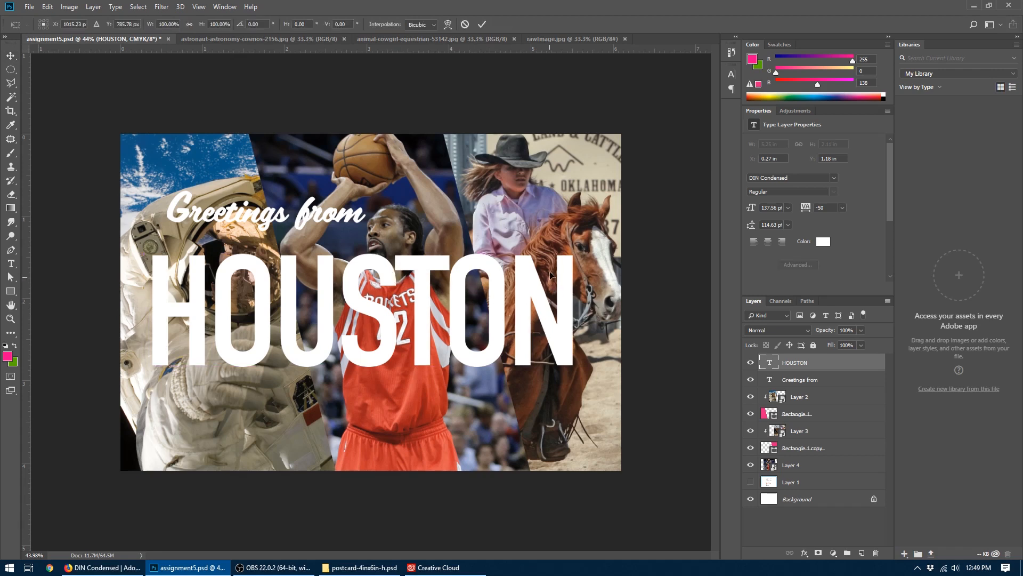
drag(574, 231, 593, 223)
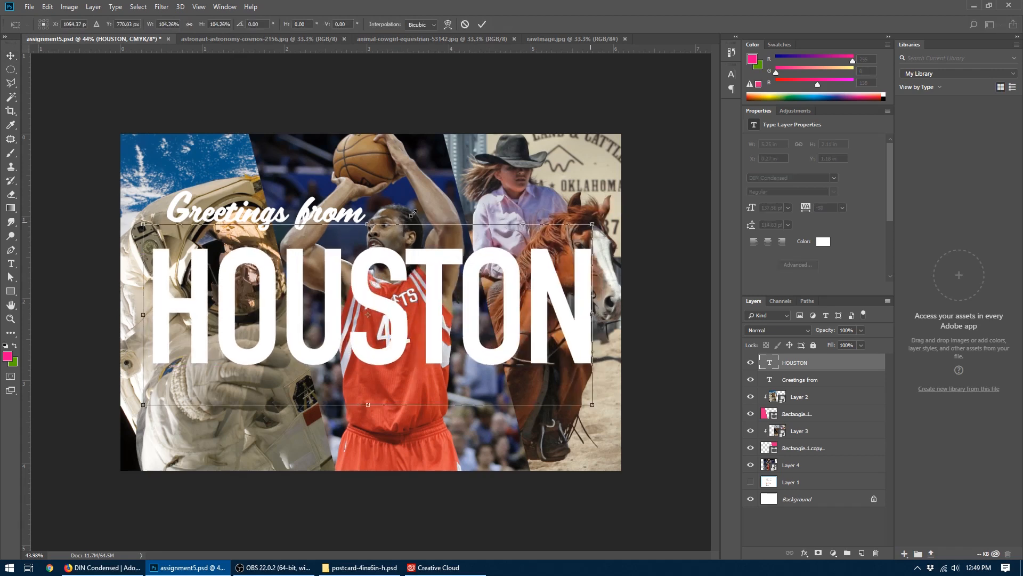
drag(139, 221, 136, 219)
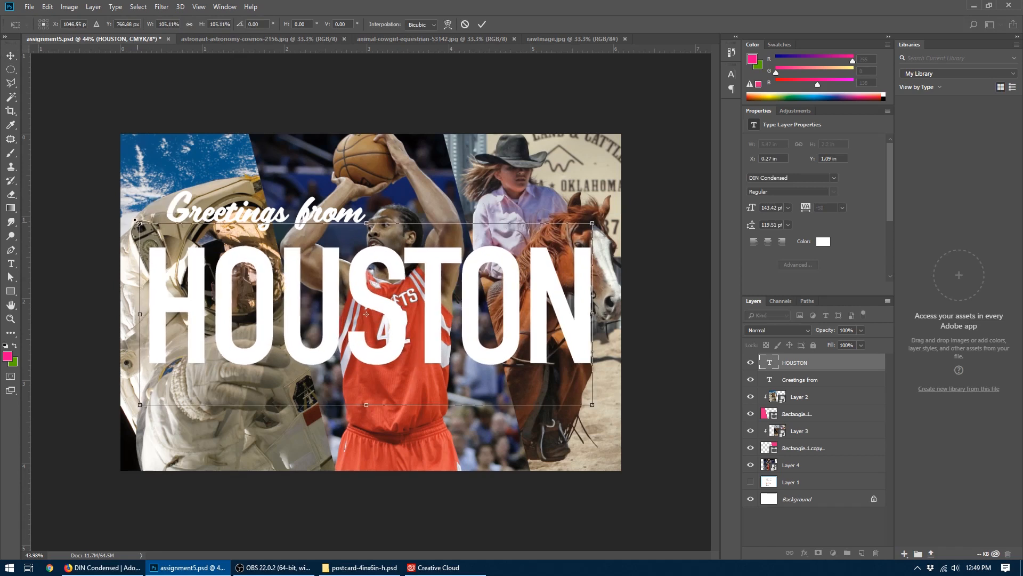
key(Return)
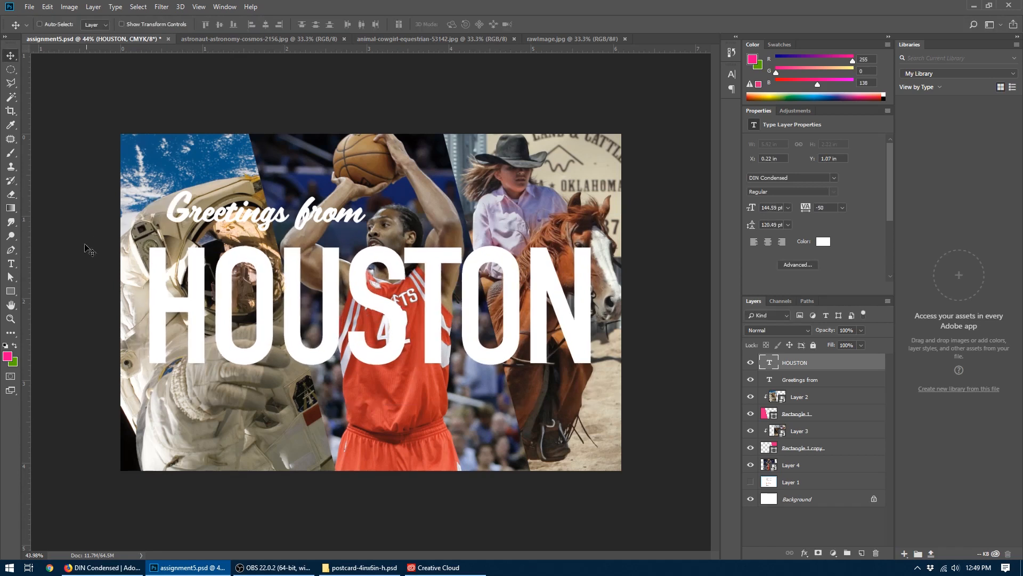
- Place the text cursor between S and T in HOUSTON, try a tracking value of -40, and open the detailed character settings
click(11, 263)
click(399, 275)
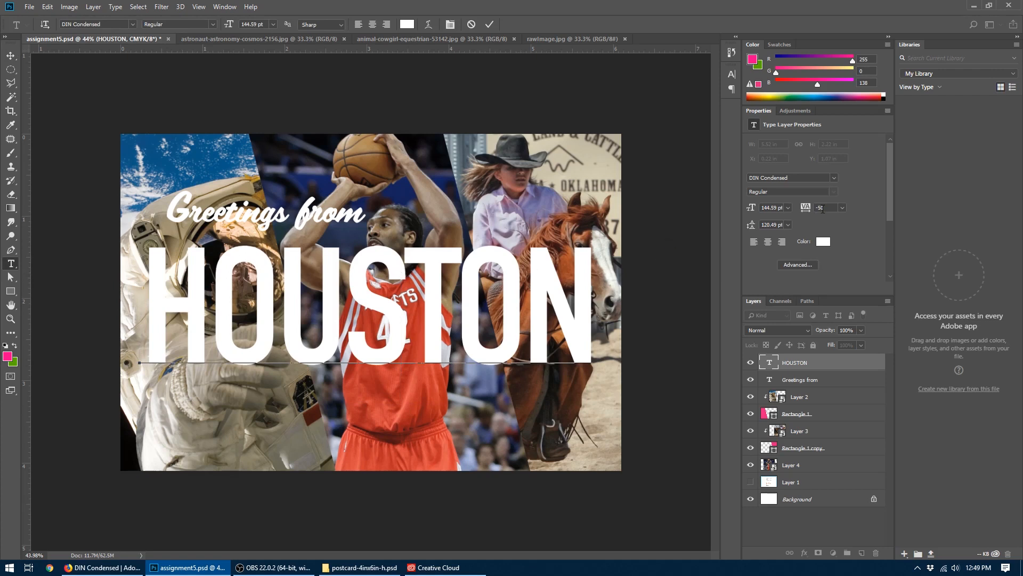
click(822, 209)
text(-4)
click(793, 264)
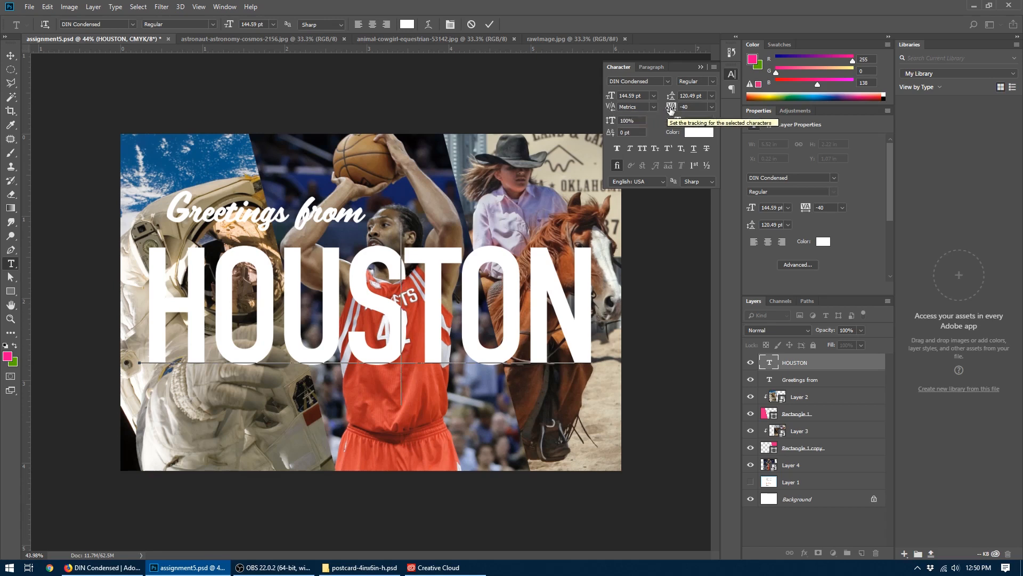
click(452, 268)
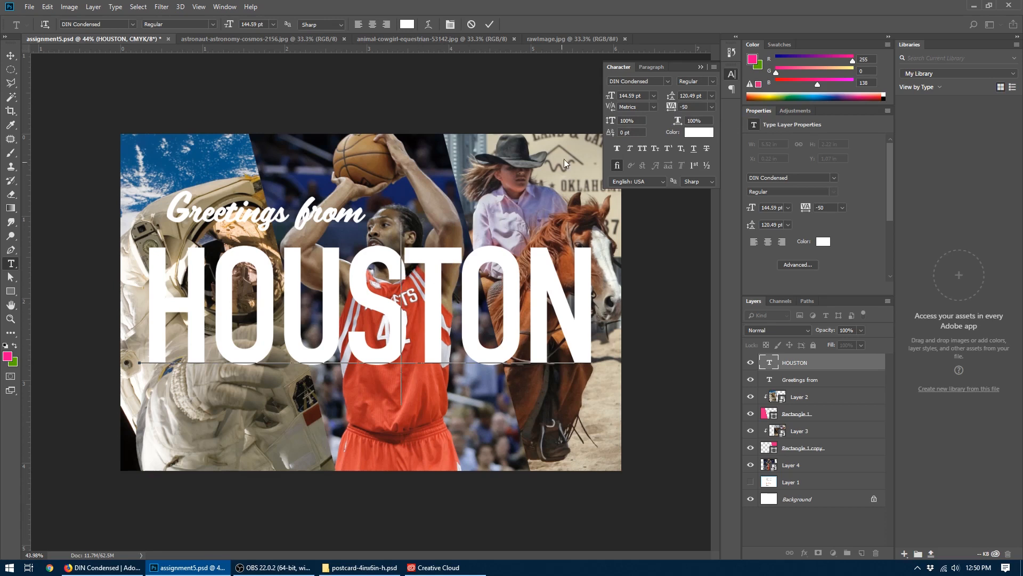
- Try a kerning value of -40 between S and T in HOUSTON, and settle on 10
click(629, 107)
text(-40)
key(Return)
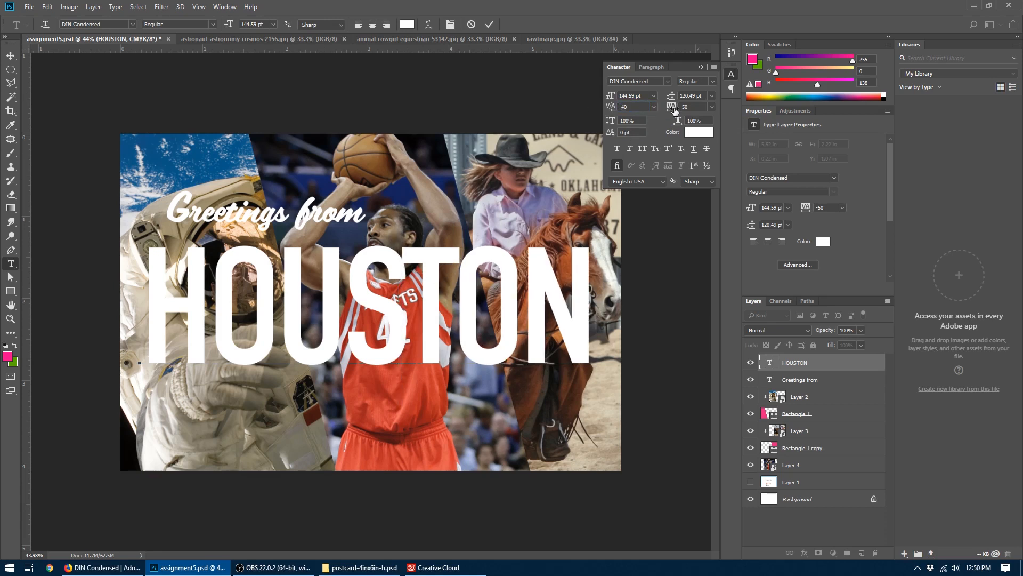
click(654, 106)
click(649, 196)
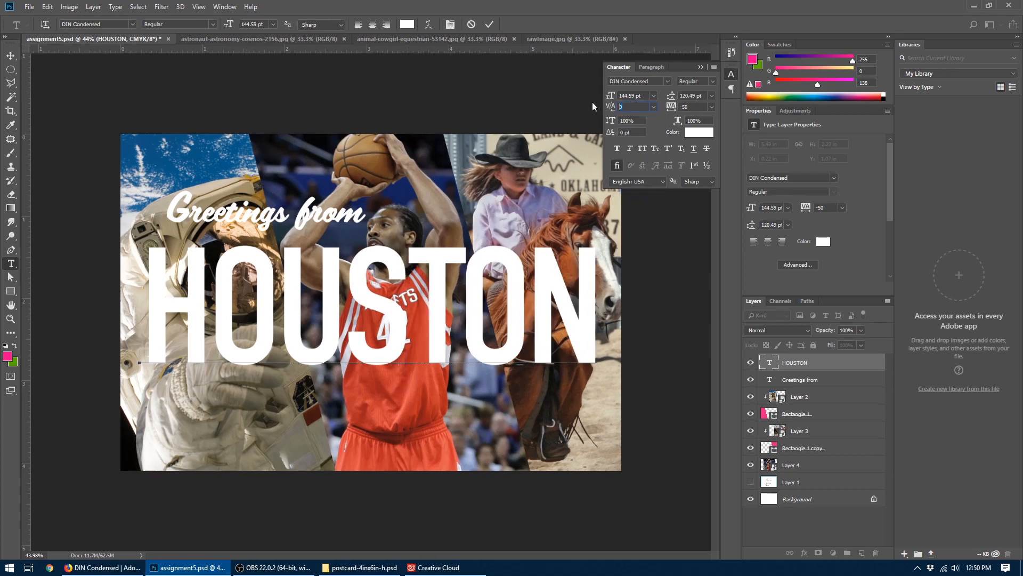
text(10)
key(Return)
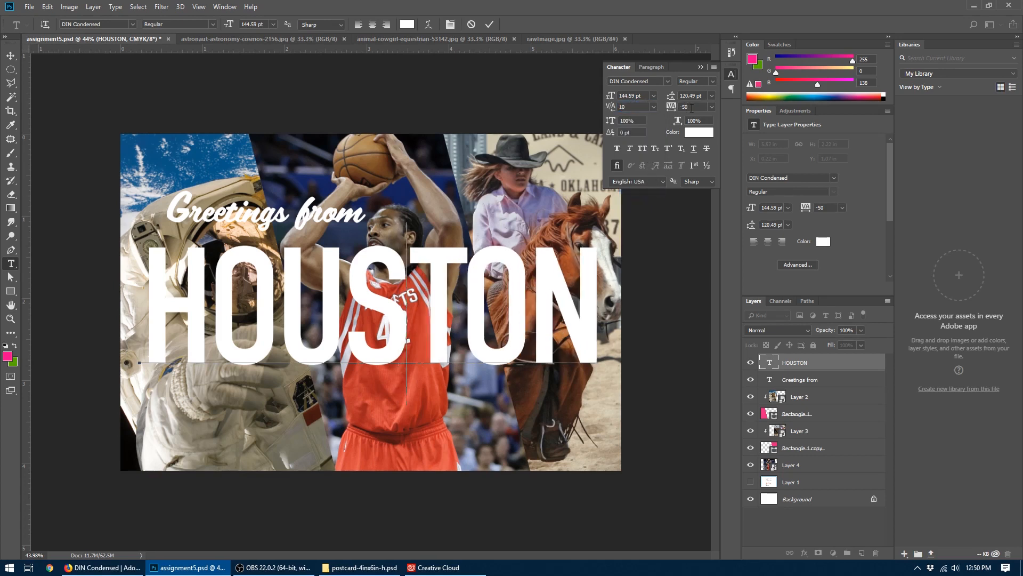
- Try kerning values of 10 and 5 between T and O in HOUSTON, and settle on 3
click(462, 282)
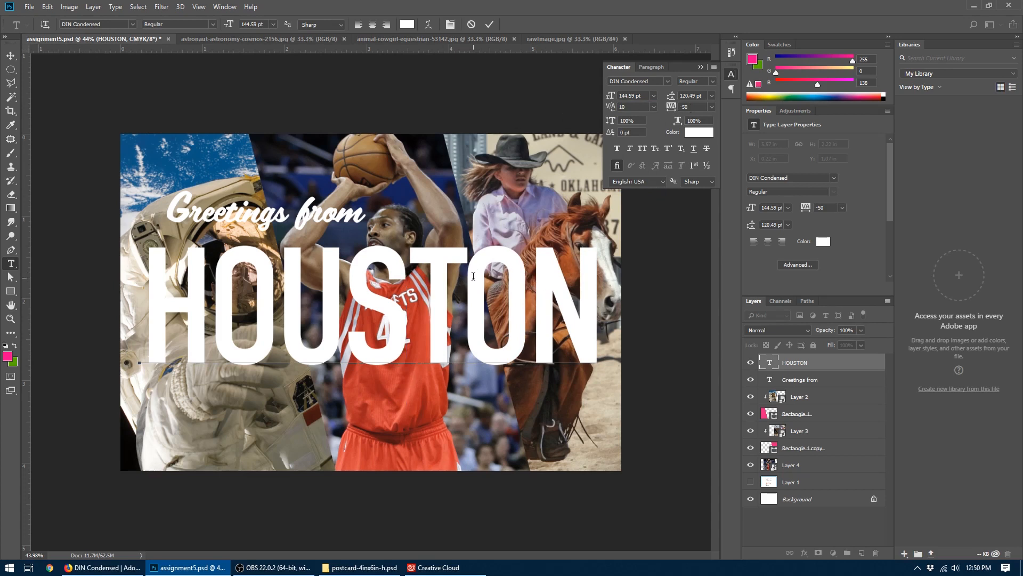
click(629, 107)
text(10)
key(Return)
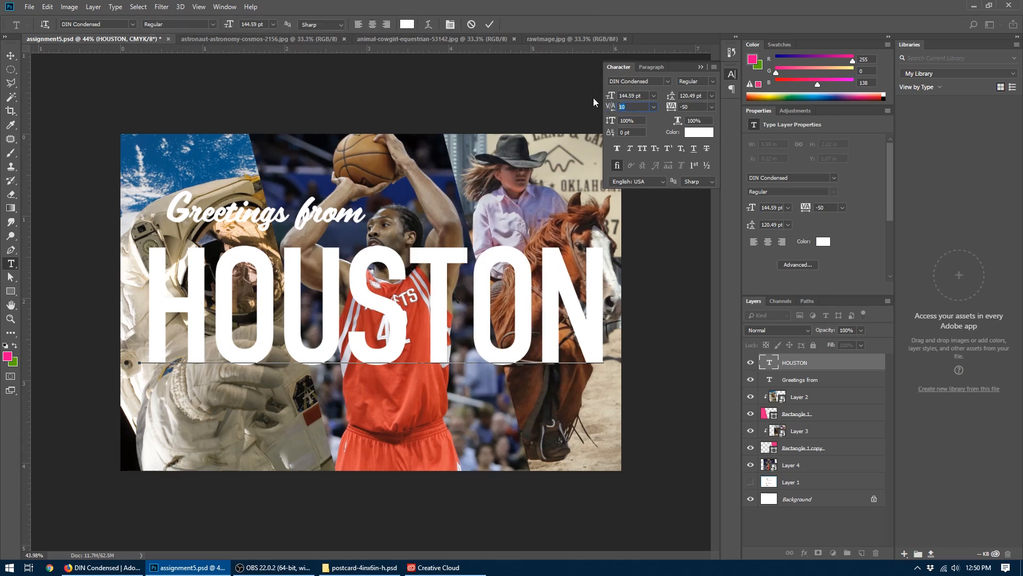
click(648, 106)
text(5)
key(Return)
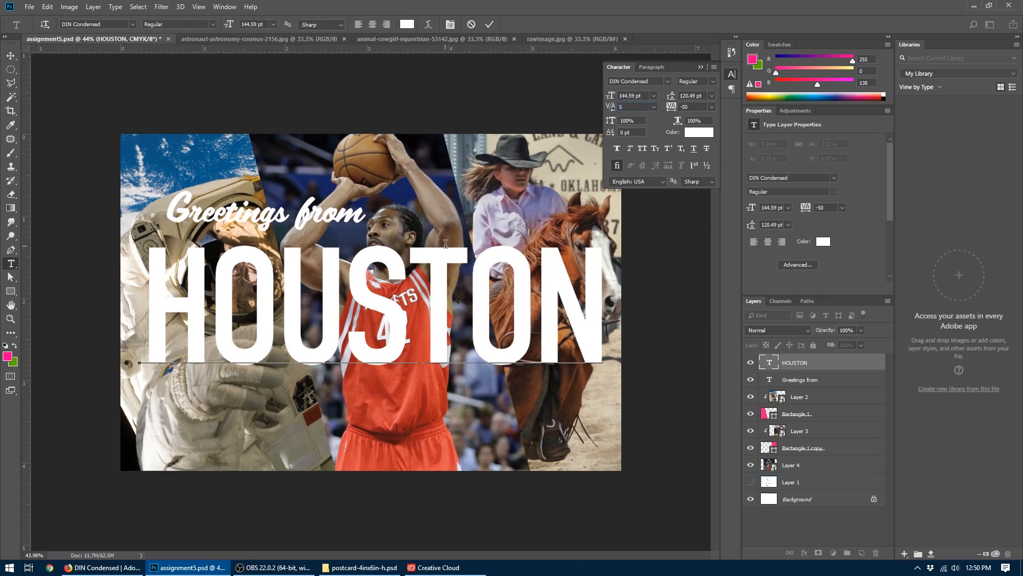
text(3)
key(Return)
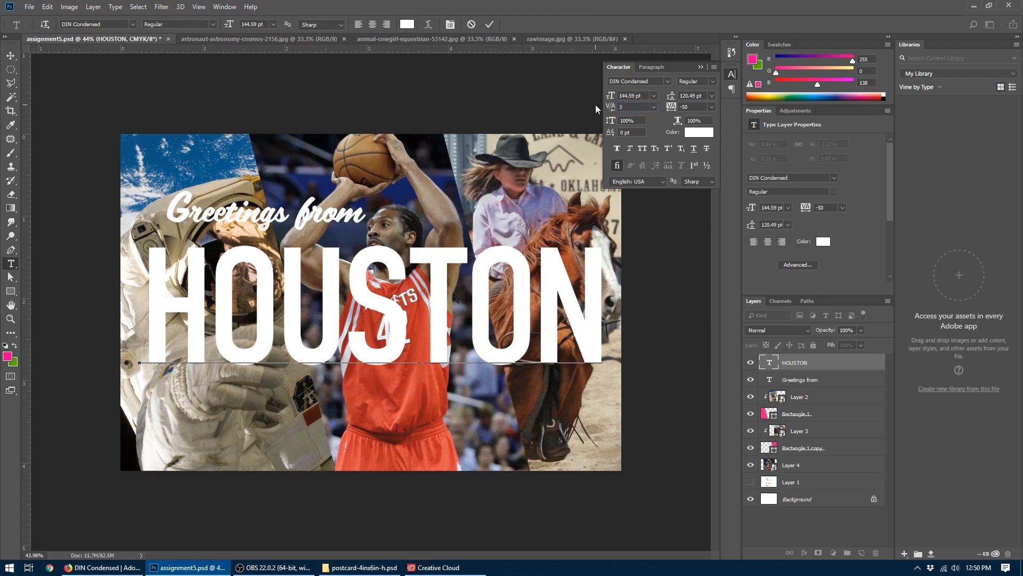
- Move the HOUSTON text slightly down, and move "Greetings from" to about X 0.31 in, Y 0.91 in, aligned with the H's left edge
click(11, 56)
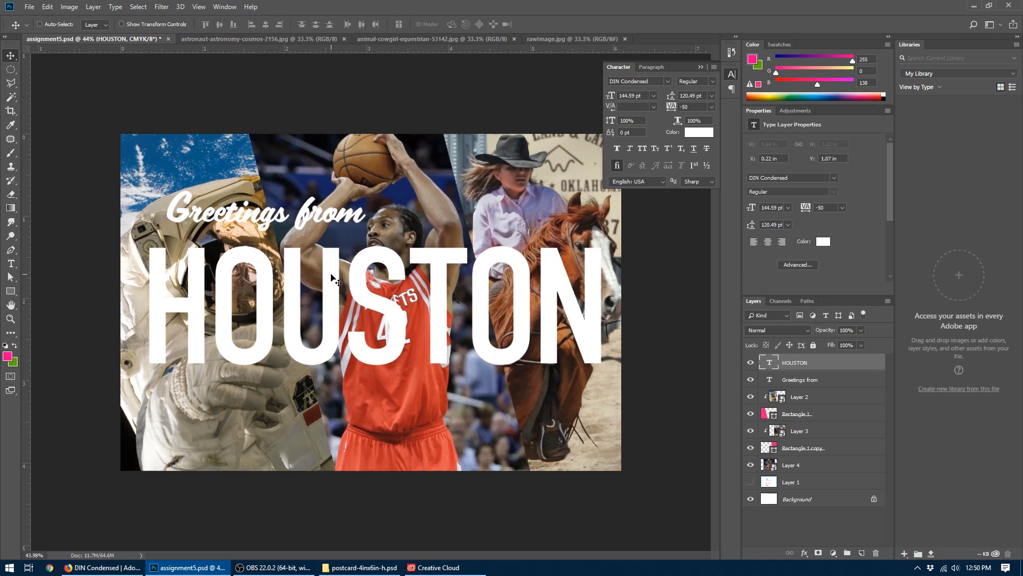
drag(330, 275, 331, 286)
click(781, 380)
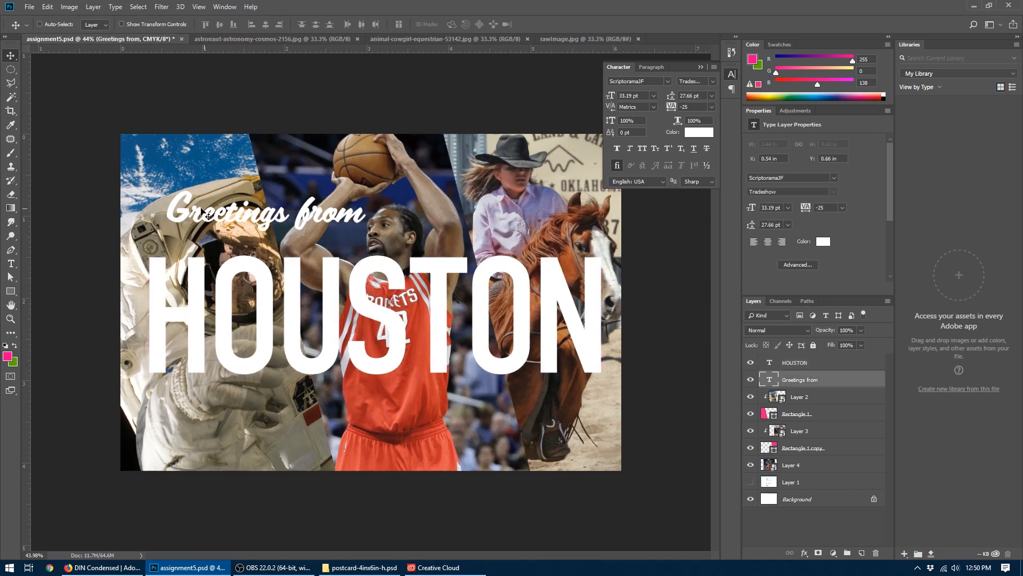
drag(199, 217, 182, 238)
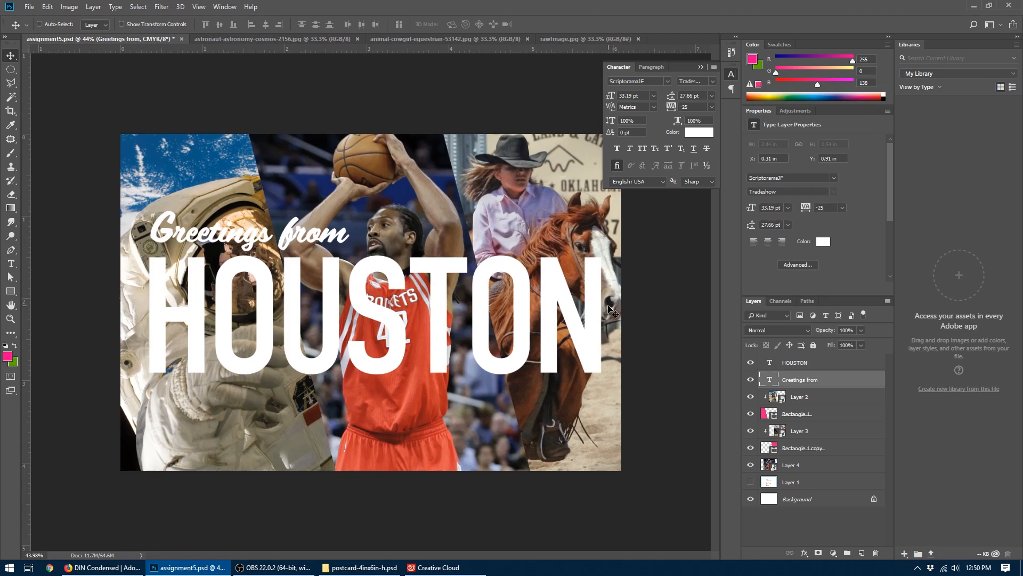
- Nudge the HOUSTON and "Greetings from" layers together to the left, bringing "Greetings from" to X 0.28 in
shift+click(793, 367)
key(shift+Left)
key(shift+Left)
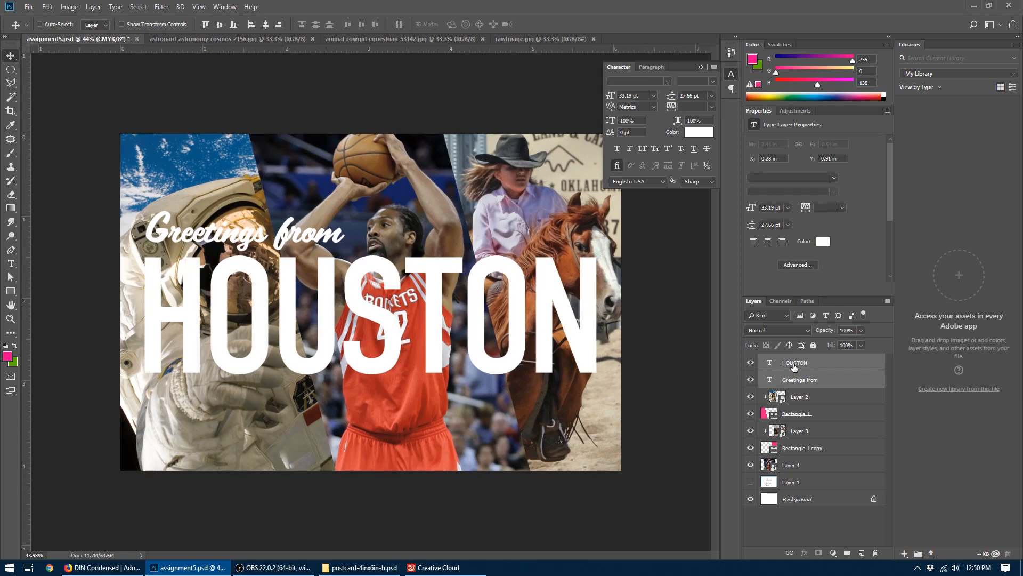
- Move the GotPrint guide layer above the text layers, lower its opacity to 45% to check the safe zone, and hide it
drag(788, 475, 754, 363)
click(751, 363)
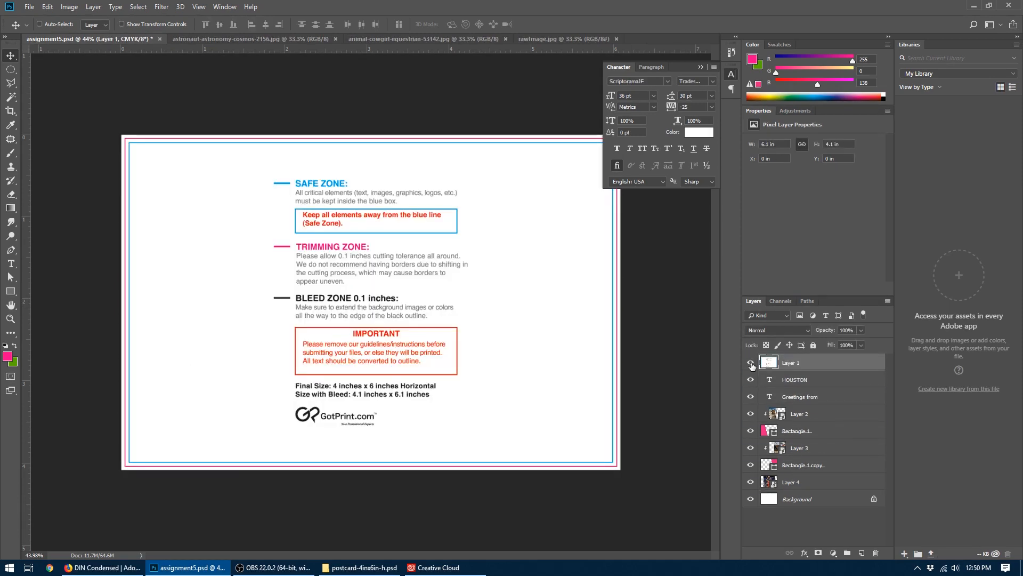
click(751, 364)
click(751, 364)
click(861, 330)
drag(842, 346, 834, 348)
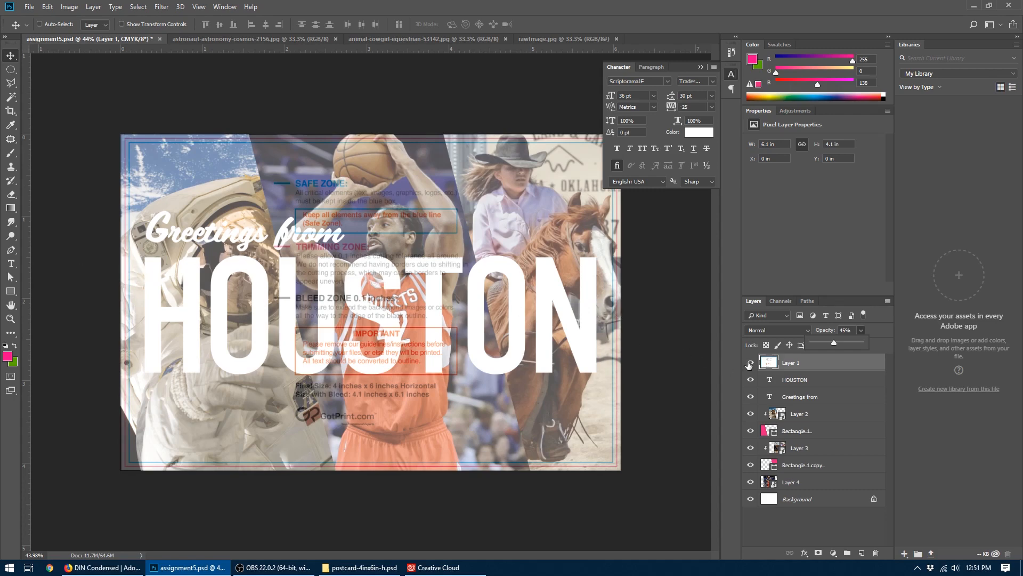
click(750, 363)
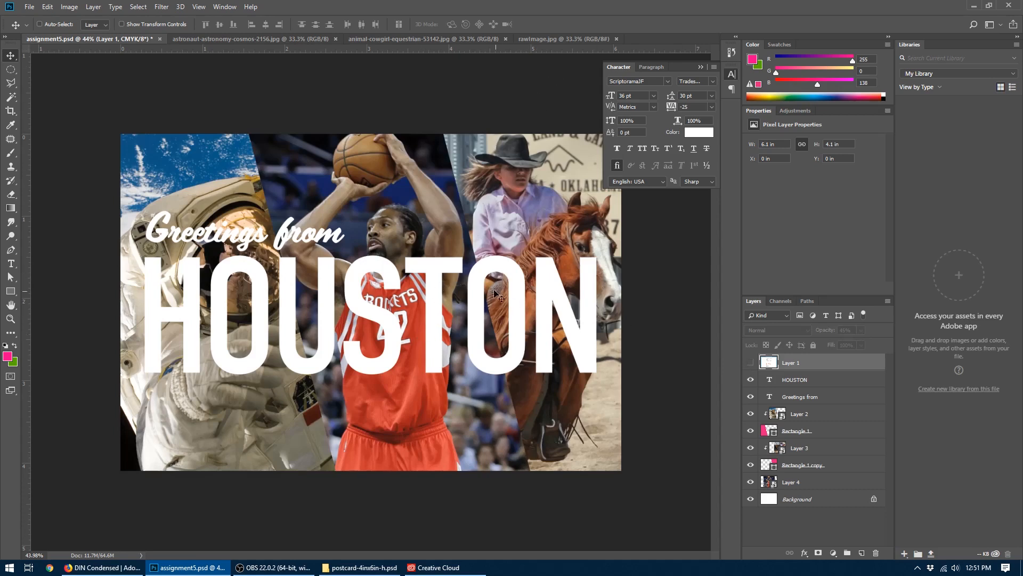
- Skew the HOUSTON text vertically by about -10.04° so it rises toward the right, and reposition it just below "Greetings from"
click(797, 382)
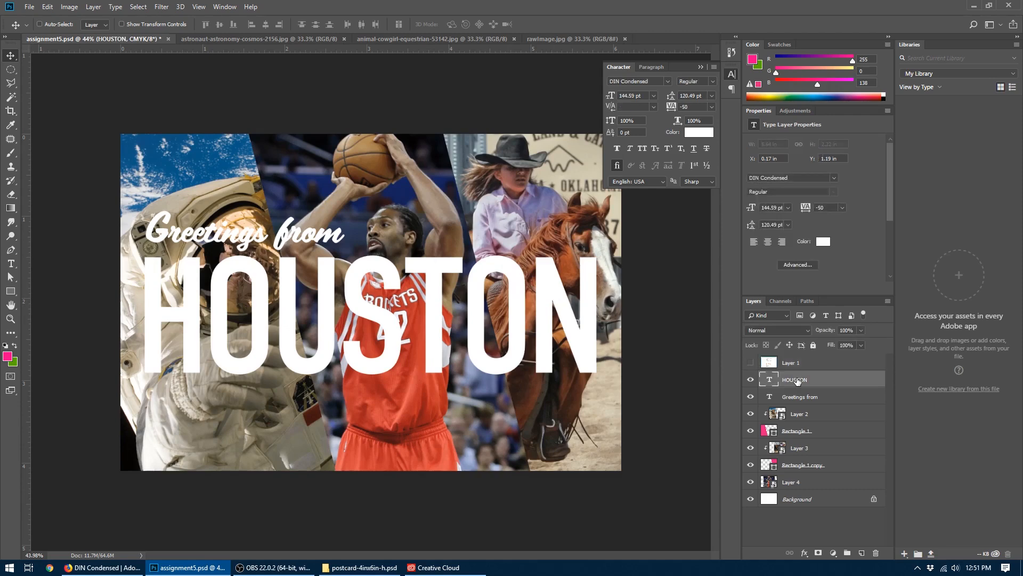
click(47, 7)
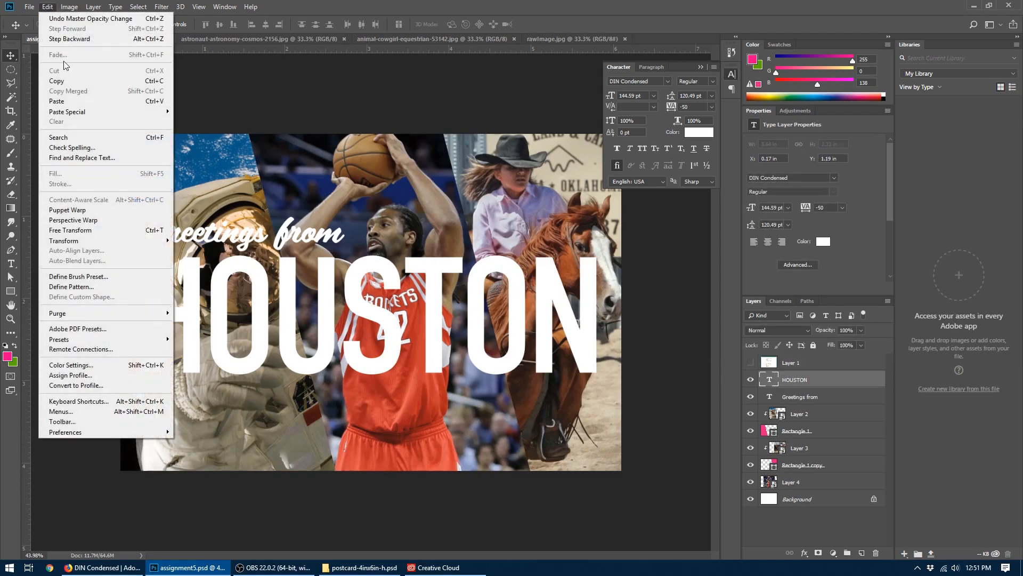
mouse_move(80, 241)
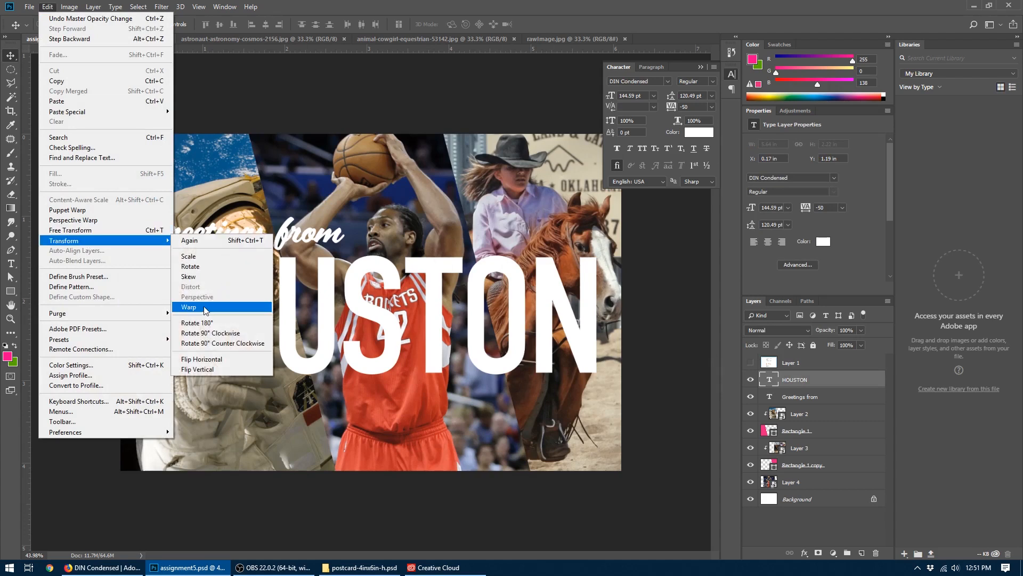
click(194, 276)
drag(599, 235, 588, 149)
drag(383, 230, 388, 282)
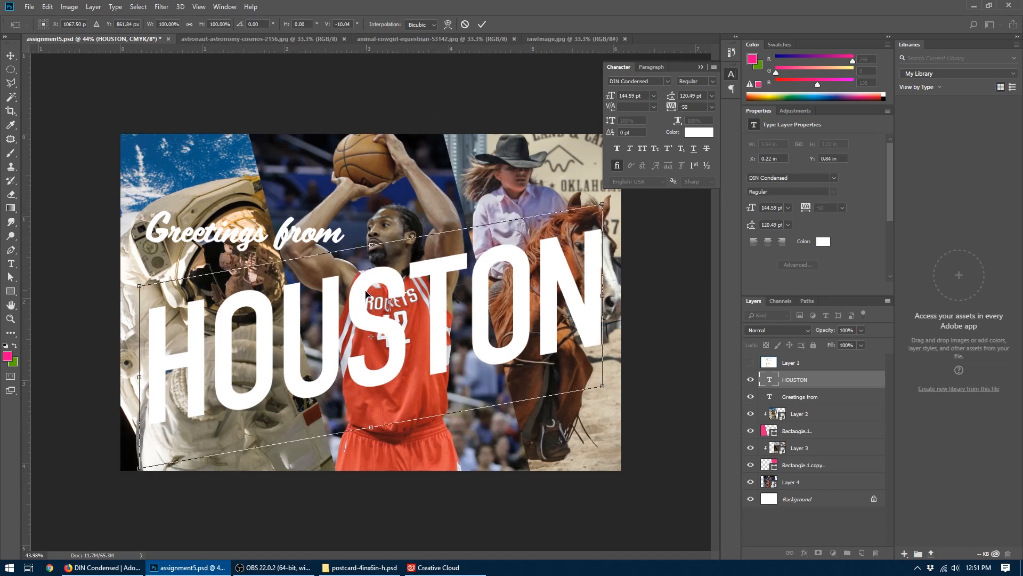
drag(366, 295, 362, 277)
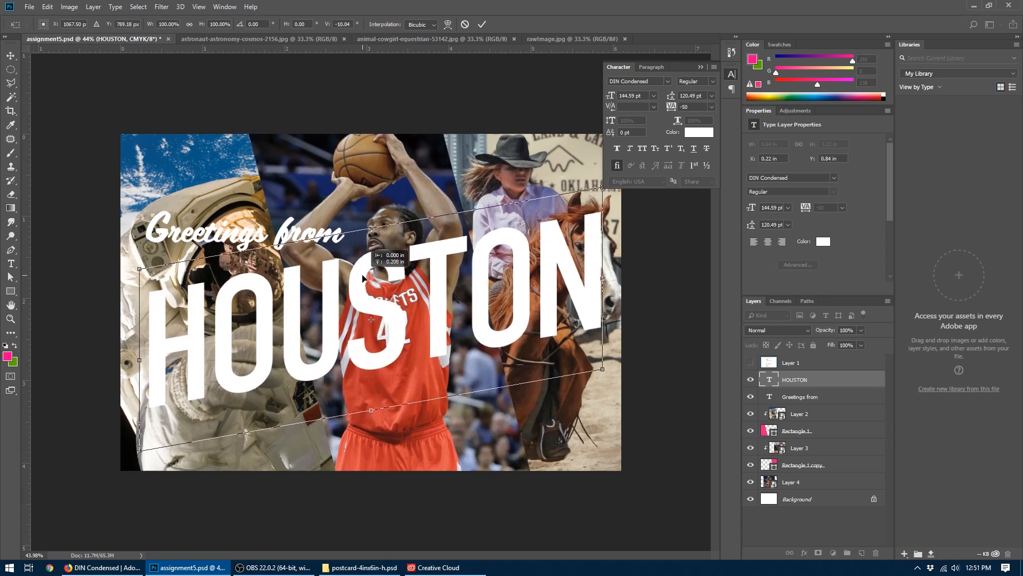
click(482, 24)
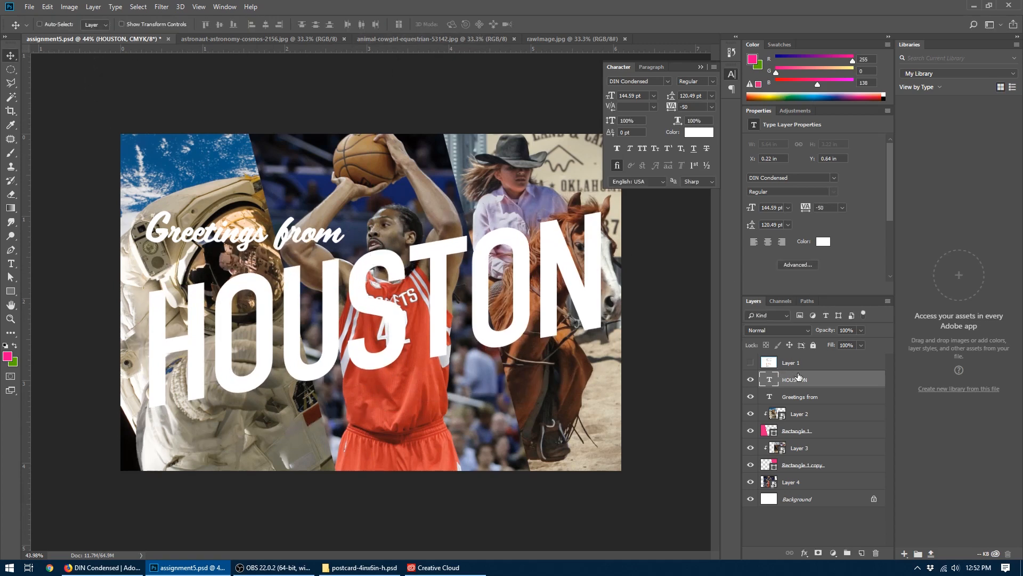
- Shift the "Greetings from" text right to about X 0.34 in to align it with the slanted HOUSTON's left edge
click(799, 397)
key(Right)
key(Right)
key(Right)
key(Right)
key(Right)
key(Right)
key(Right)
key(Right)
key(Right)
key(Right)
key(Right)
key(Right)
key(Right)
key(Right)
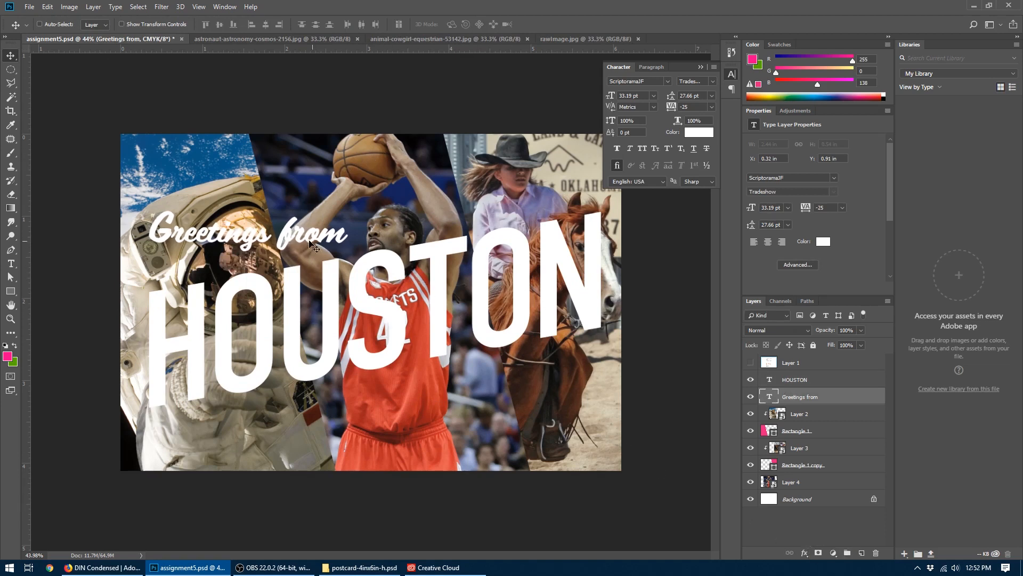
drag(231, 233, 233, 235)
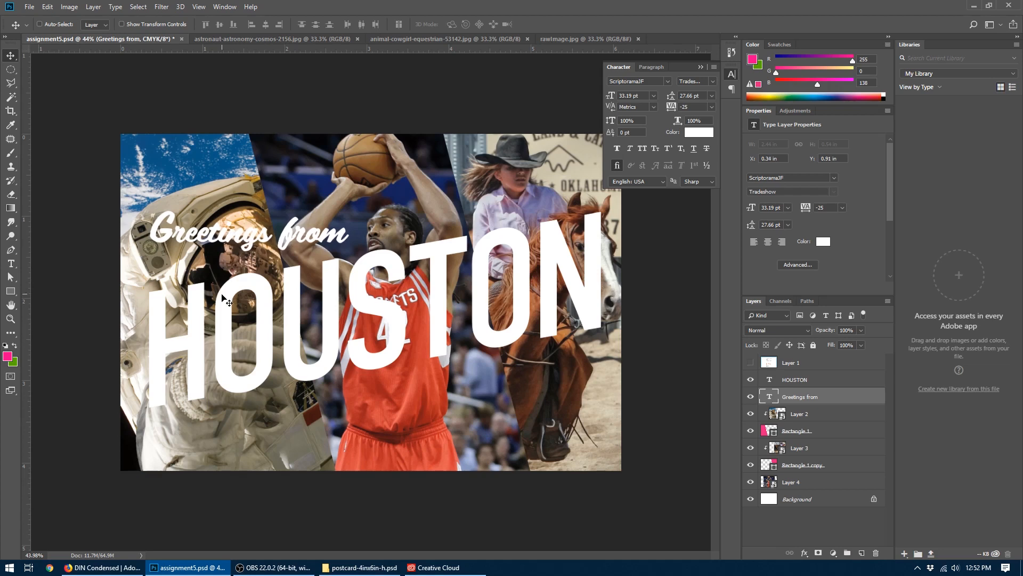
key(shift+Up)
- Nudge both text layers left to center them within the safe zone, showing the guide layer only for this adjustment
click(750, 363)
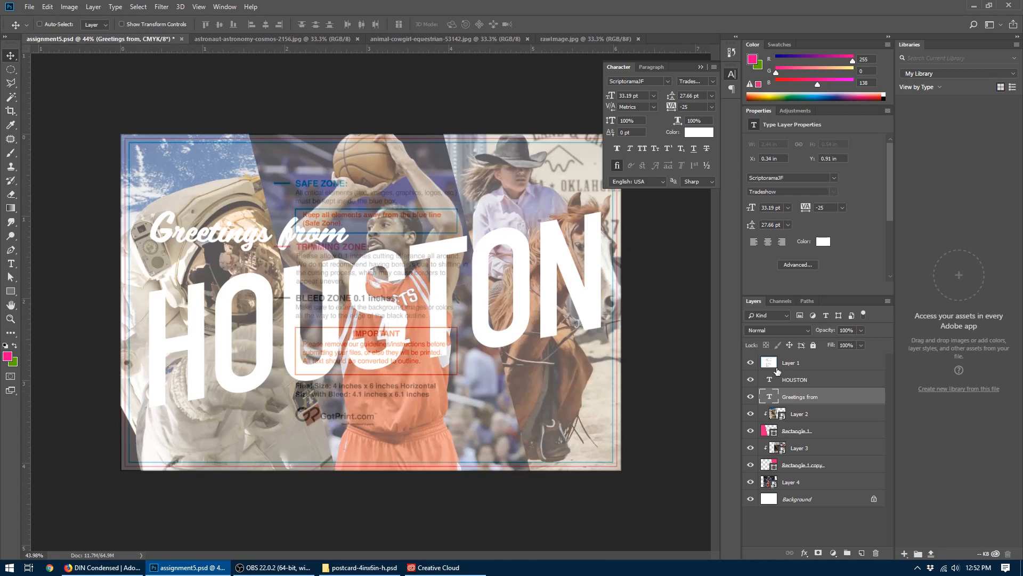
shift+click(794, 379)
key(shift+Left)
key(shift+Left)
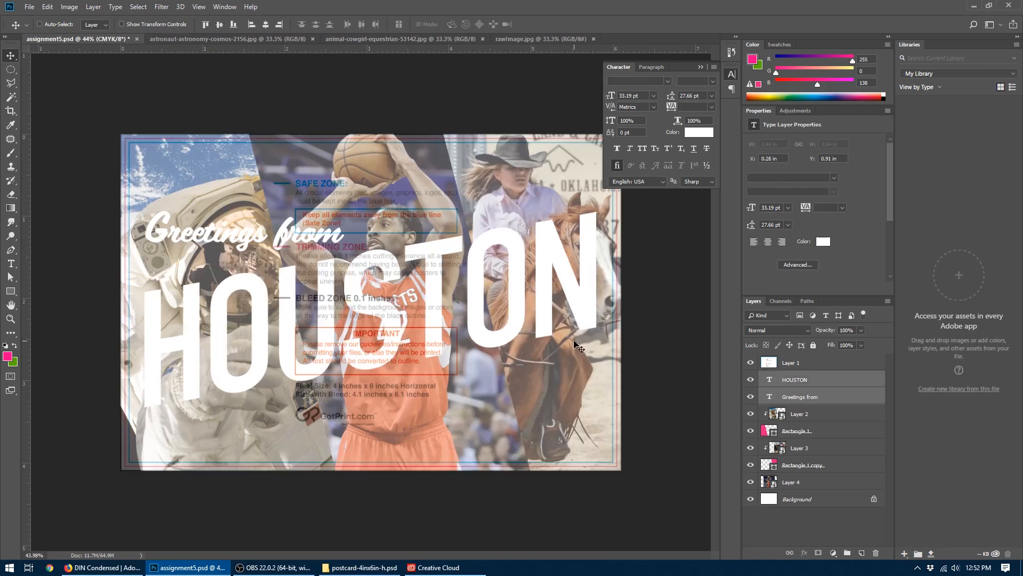
click(750, 362)
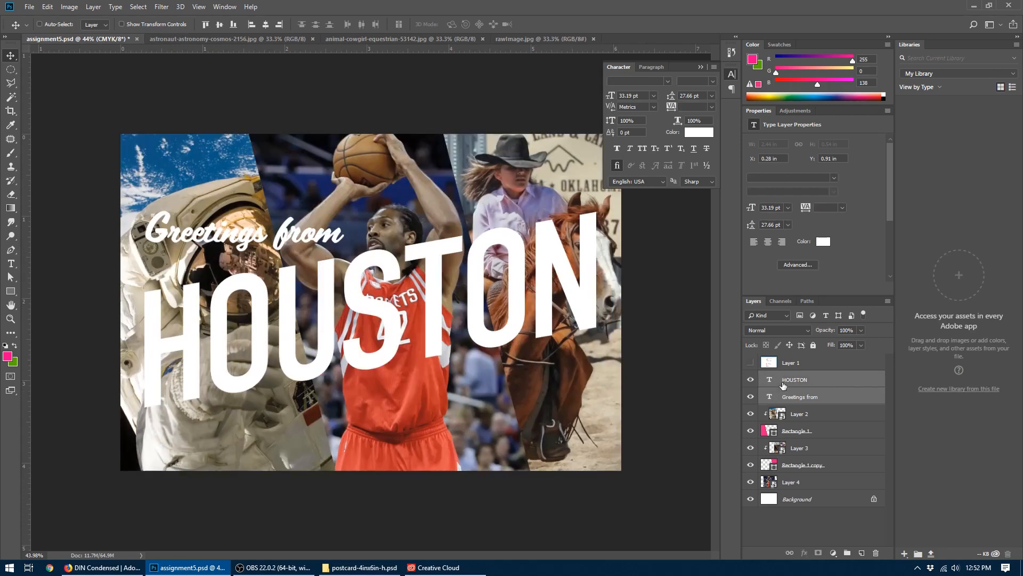
- Add a Drop Shadow layer style to the HOUSTON text
click(783, 382)
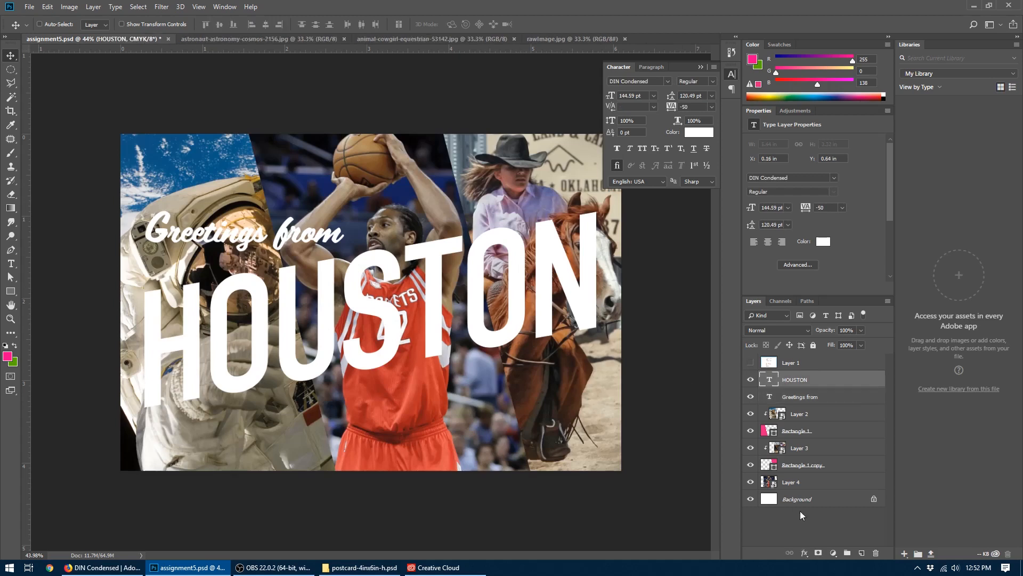
click(803, 553)
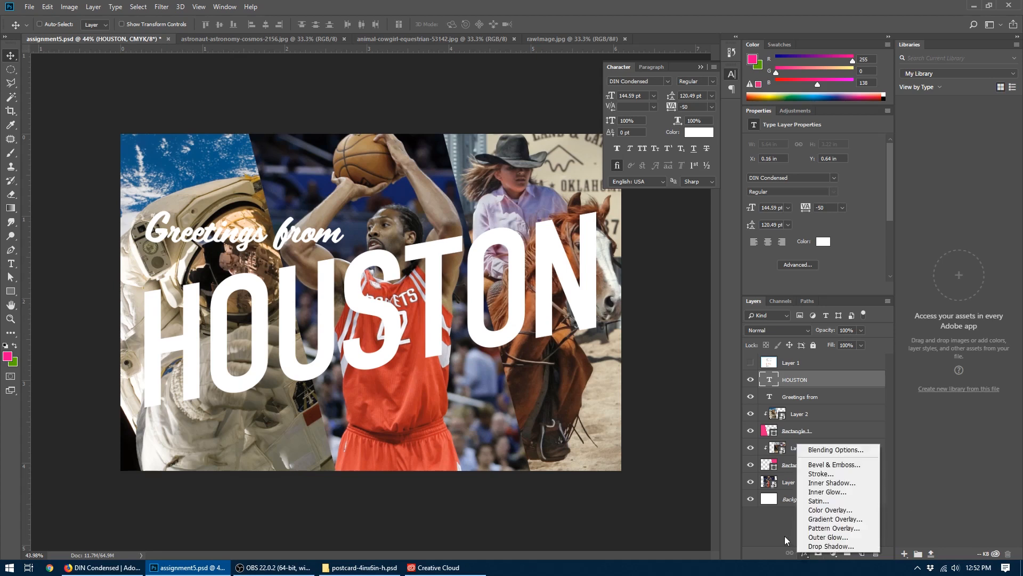
click(785, 536)
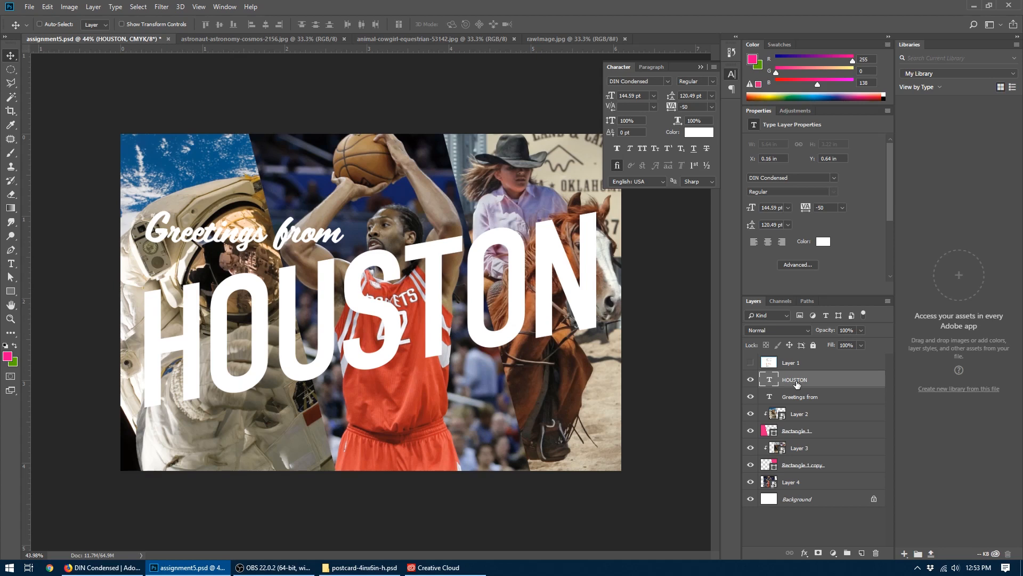
click(805, 552)
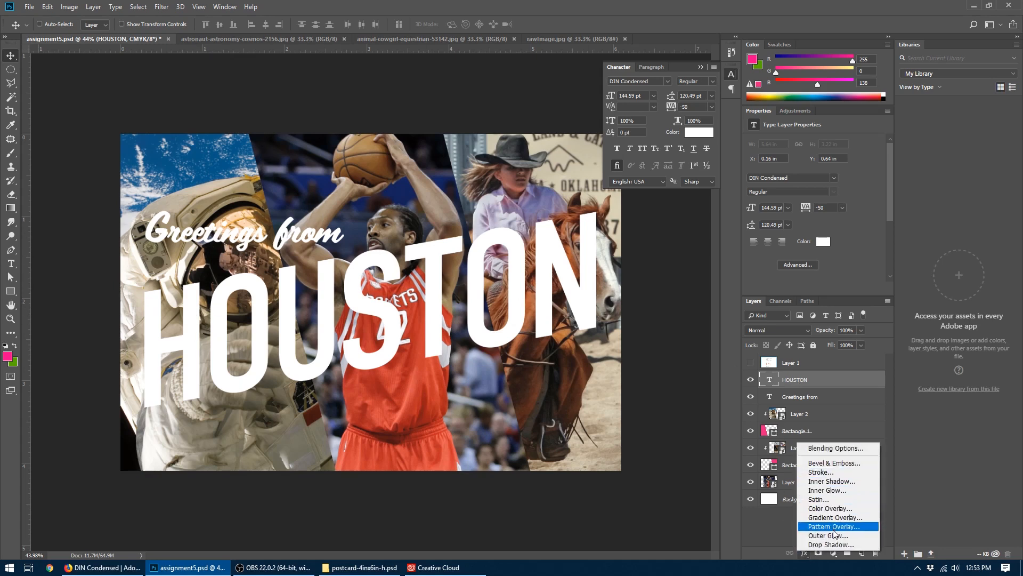
click(834, 544)
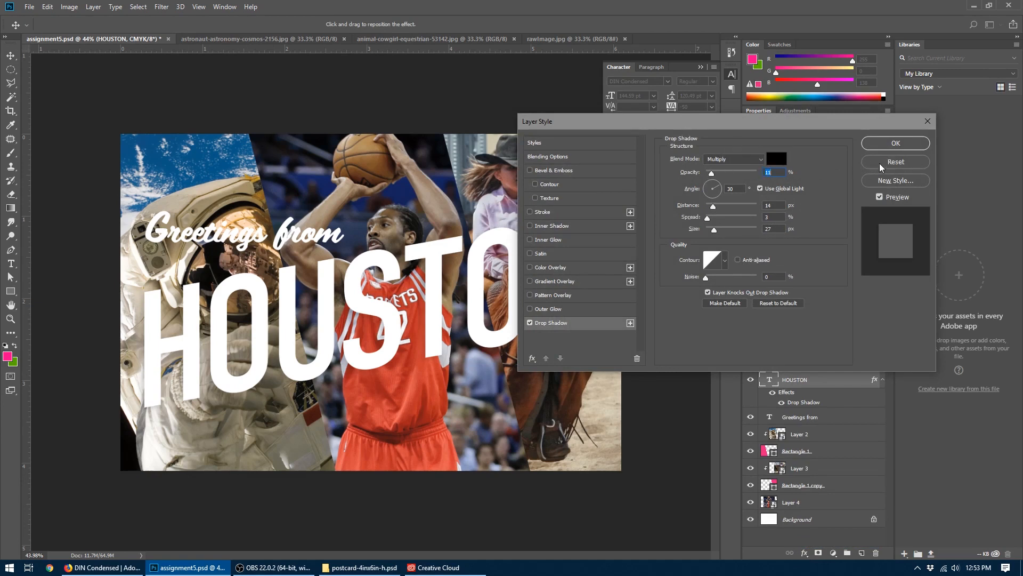
- Set the HOUSTON drop shadow's angle to about 118° and its opacity to 100%
alt+click(880, 165)
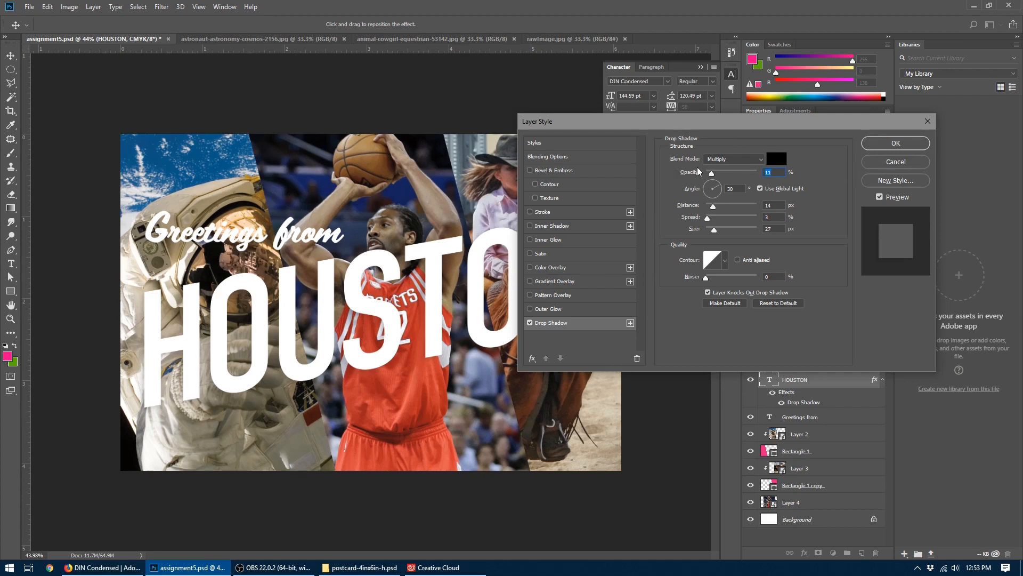
click(709, 186)
drag(708, 186, 709, 183)
key(Tab)
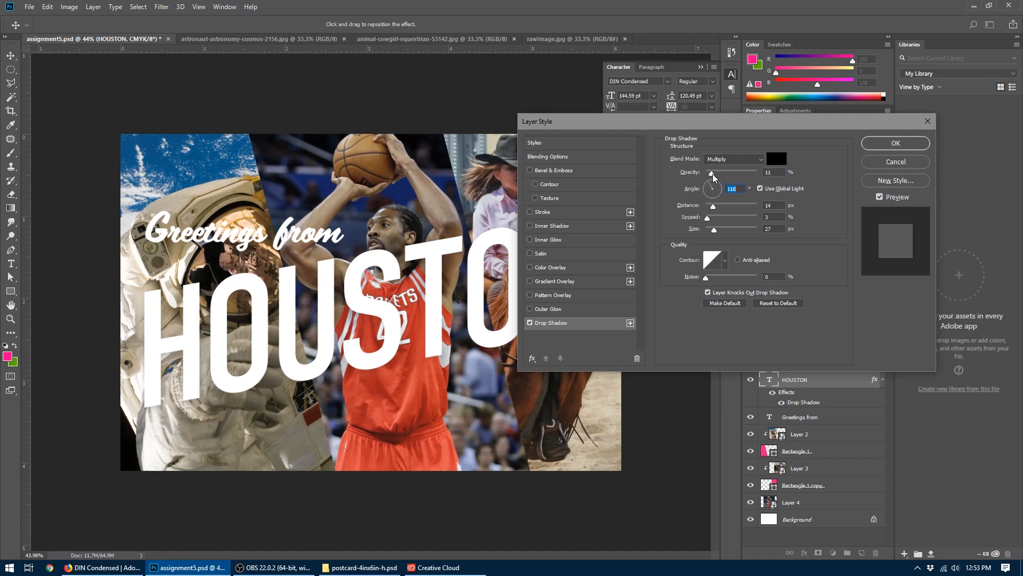
drag(712, 174, 756, 176)
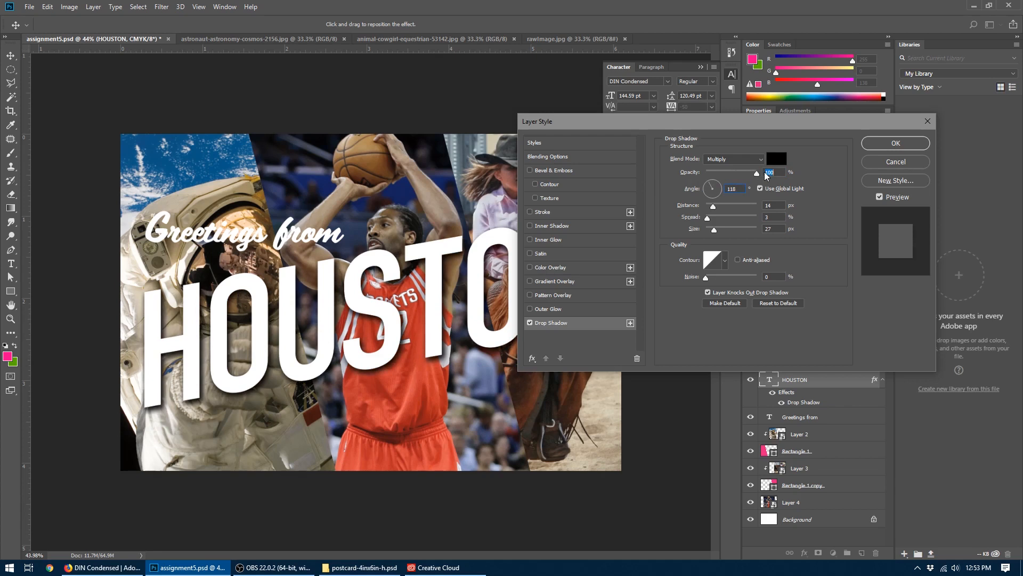
- Soften the HOUSTON drop shadow to 20% opacity, with 14 px distance, 0% spread and 27 px size
mouse_move(713, 207)
mouse_down()
mouse_move(748, 207)
mouse_move(692, 227)
mouse_move(773, 233)
mouse_move(569, 220)
mouse_move(804, 244)
mouse_move(763, 244)
mouse_move(701, 219)
mouse_move(740, 210)
mouse_move(706, 217)
mouse_move(723, 235)
mouse_move(714, 235)
mouse_move(714, 210)
mouse_up()
drag(756, 173, 716, 180)
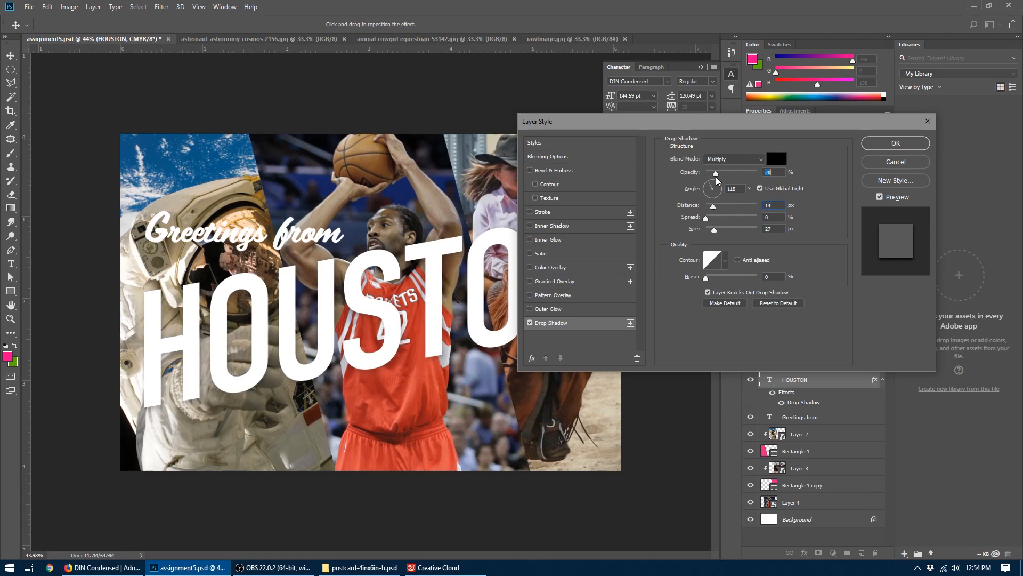
click(870, 145)
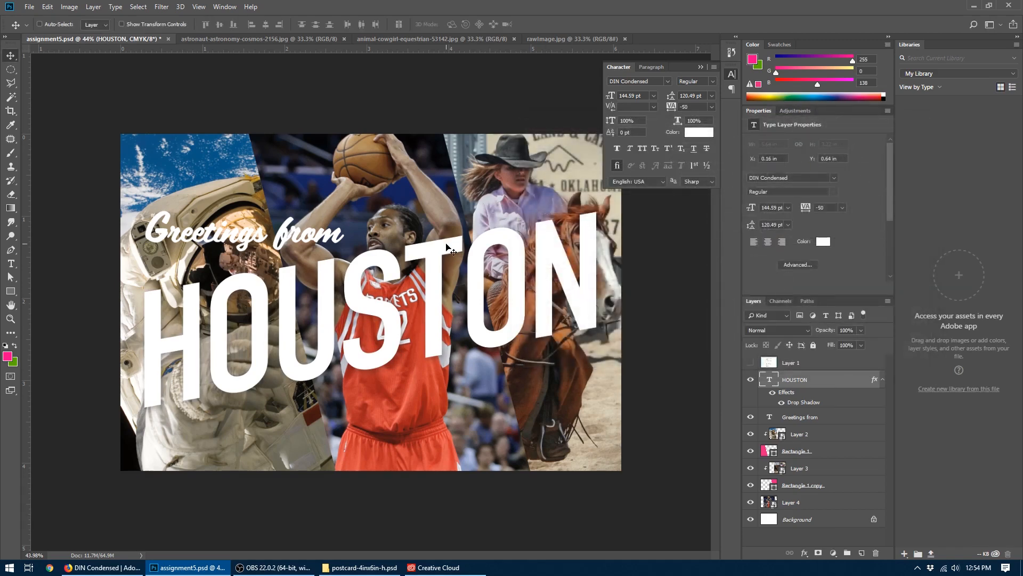
- Add a Drop Shadow to the "Greetings from" text with its size reduced to about 7 px and its opacity lowered below 20%
click(805, 416)
click(805, 553)
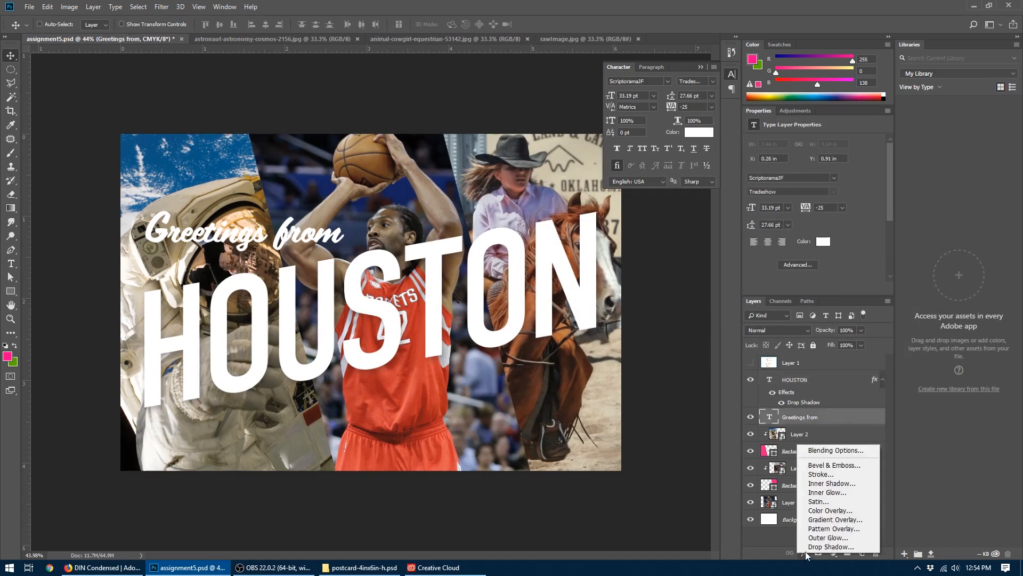
click(829, 546)
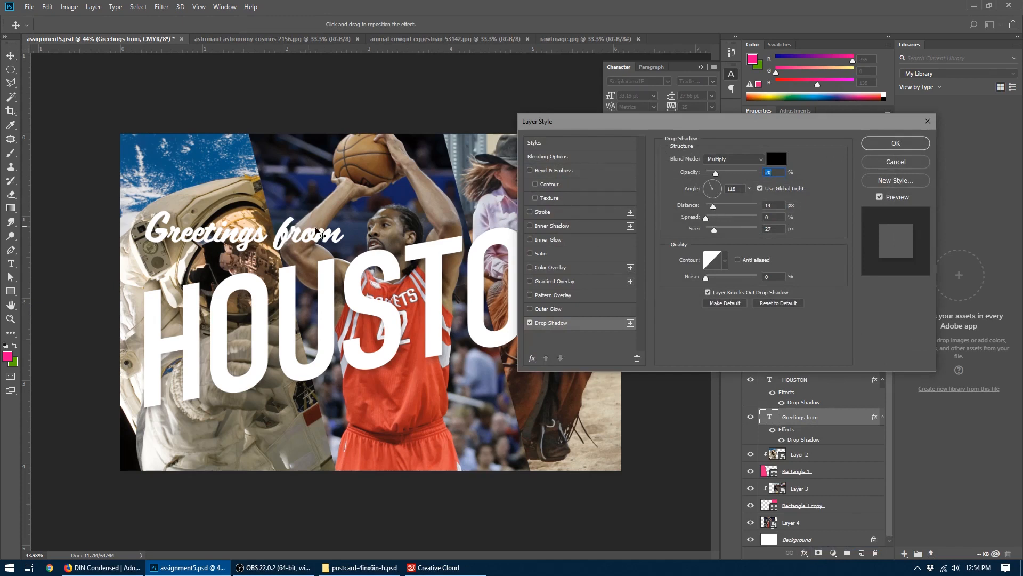
drag(714, 231, 710, 230)
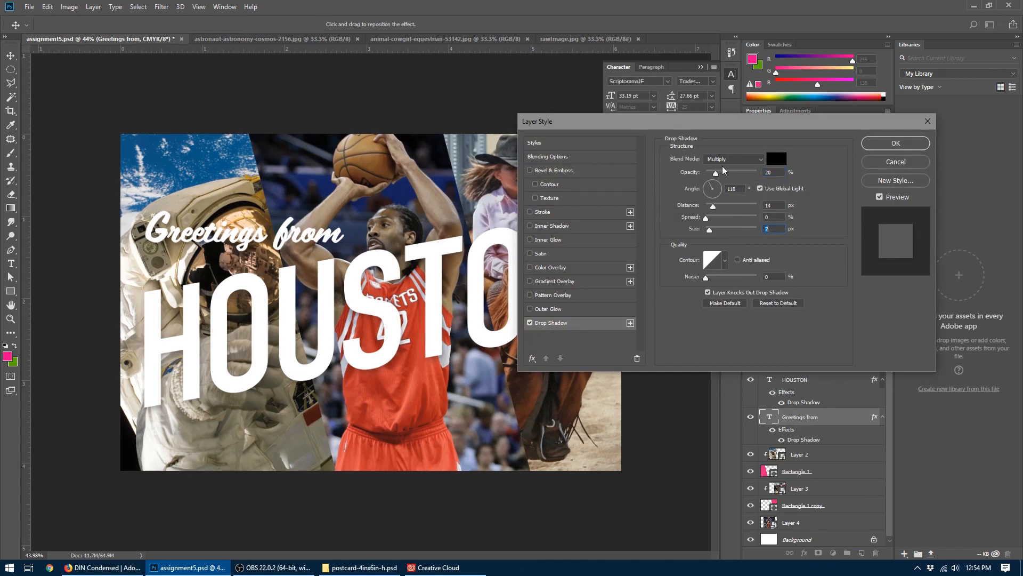
drag(716, 174, 711, 176)
click(874, 142)
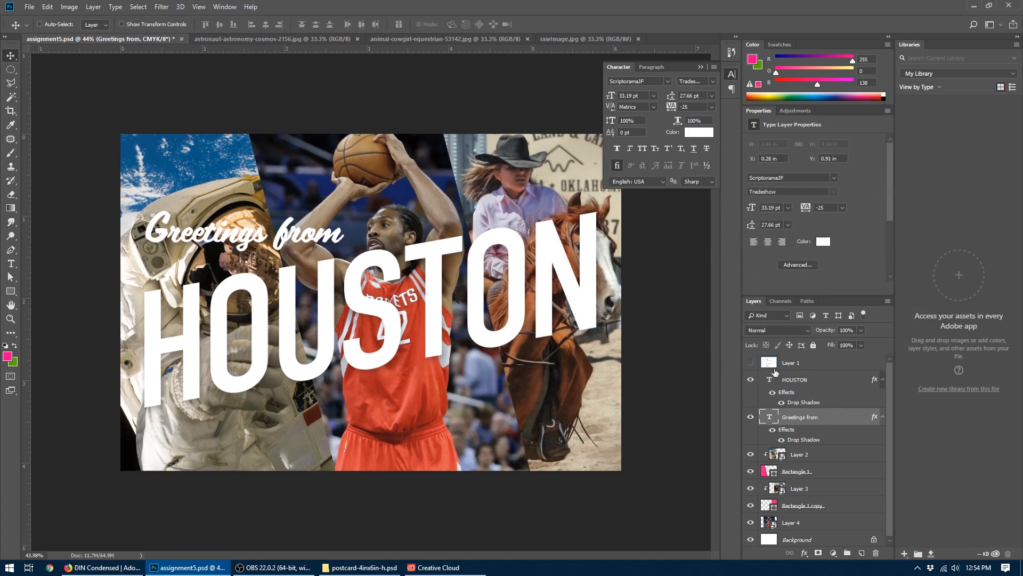
- Nudge the HOUSTON and "Greetings from" text layers down together, bringing "Greetings from" to about Y 0.94 in
shift+click(790, 380)
key(shift+Down)
key(shift+Down)
key(shift+Down)
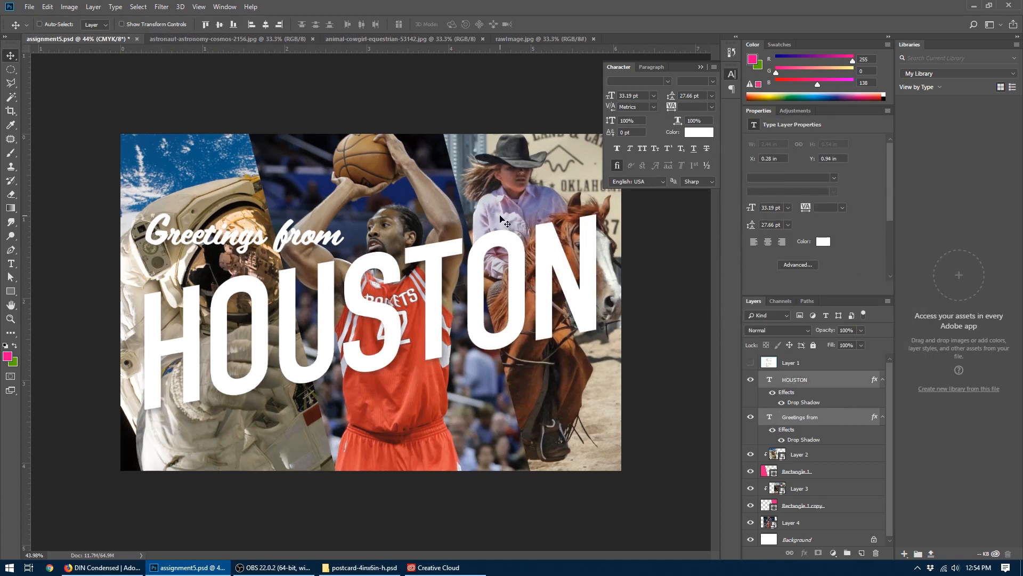
key(shift+Up)
key(shift+Up)
key(shift+Up)
key(shift+Down)
- Move the basketball player photo on Layer 4 up to about Y -0.73 in
click(802, 522)
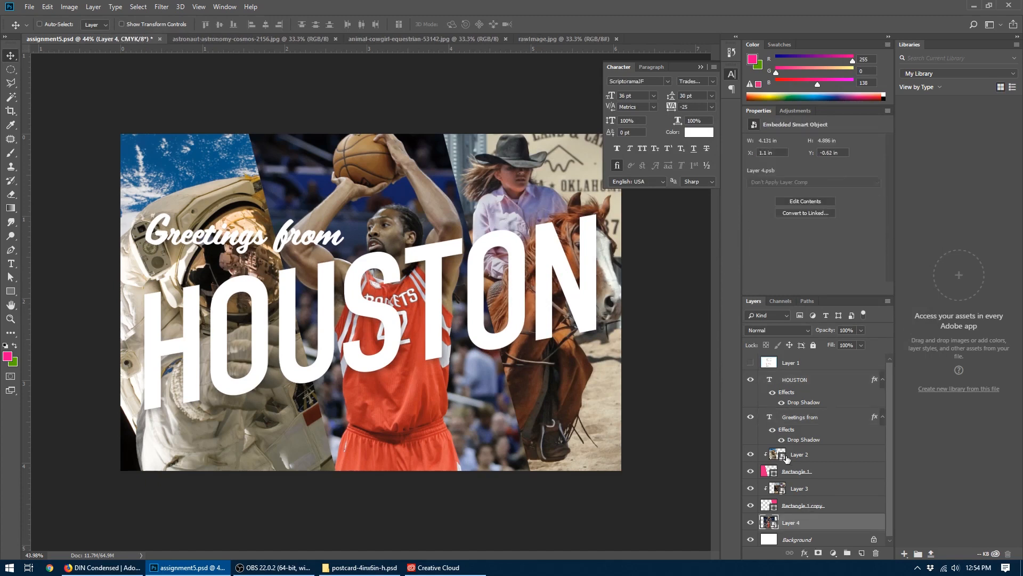
key(shift+Up)
key(shift+Up)
key(shift+Up)
key(shift+Up)
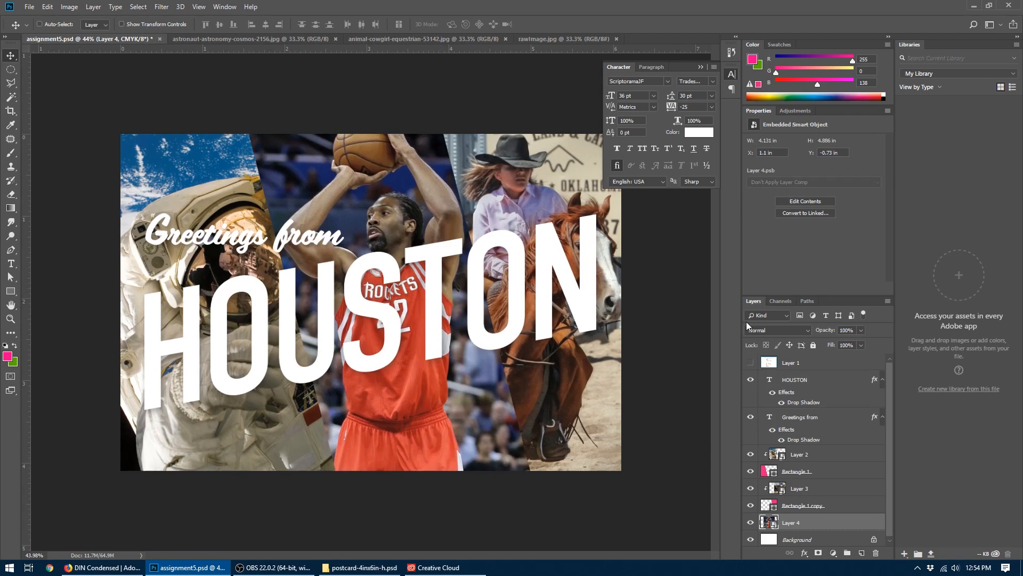
- Check the layout against the guide layer, hide the guide again, and save assignment5.psd
click(751, 362)
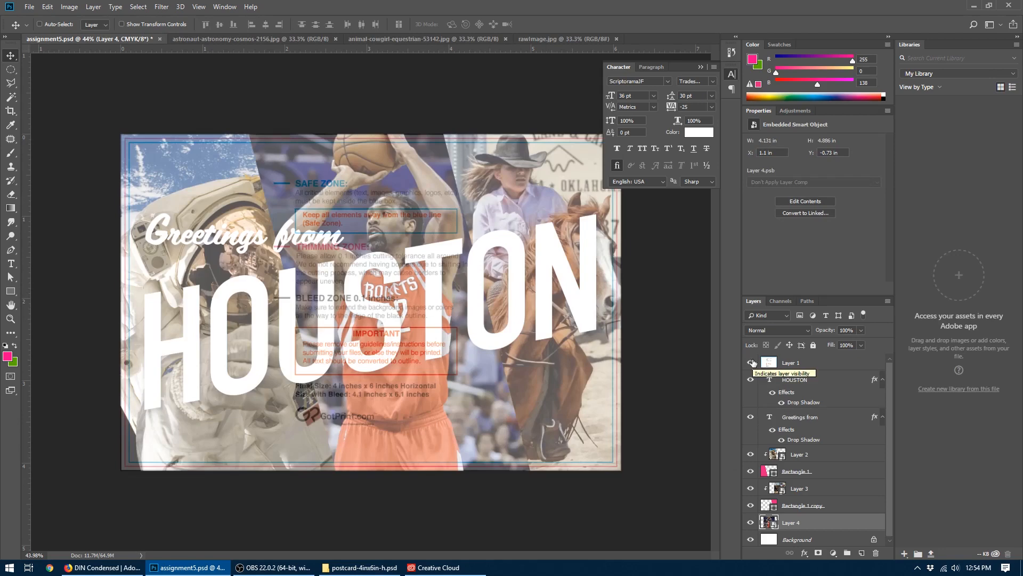
click(751, 362)
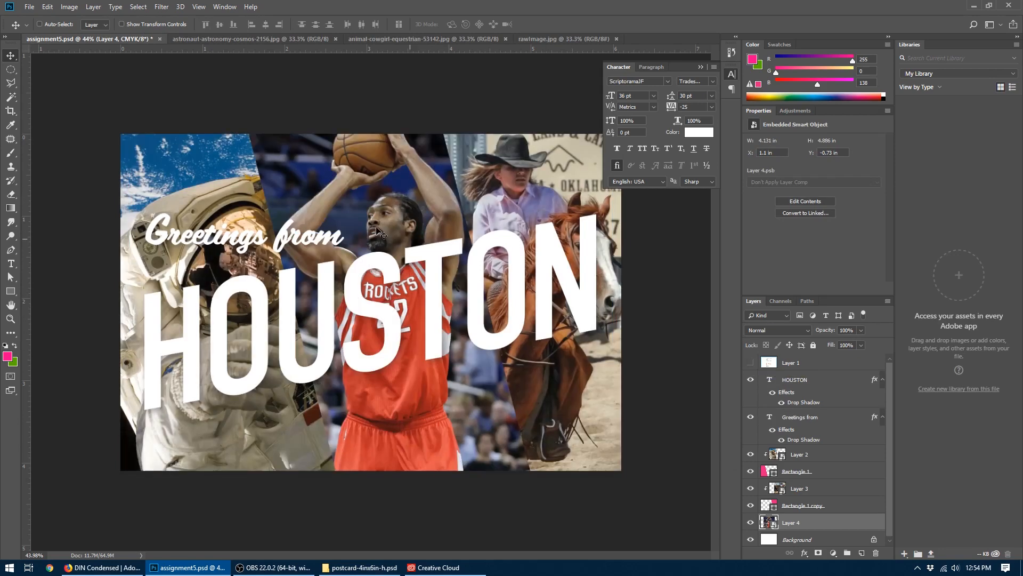
click(30, 7)
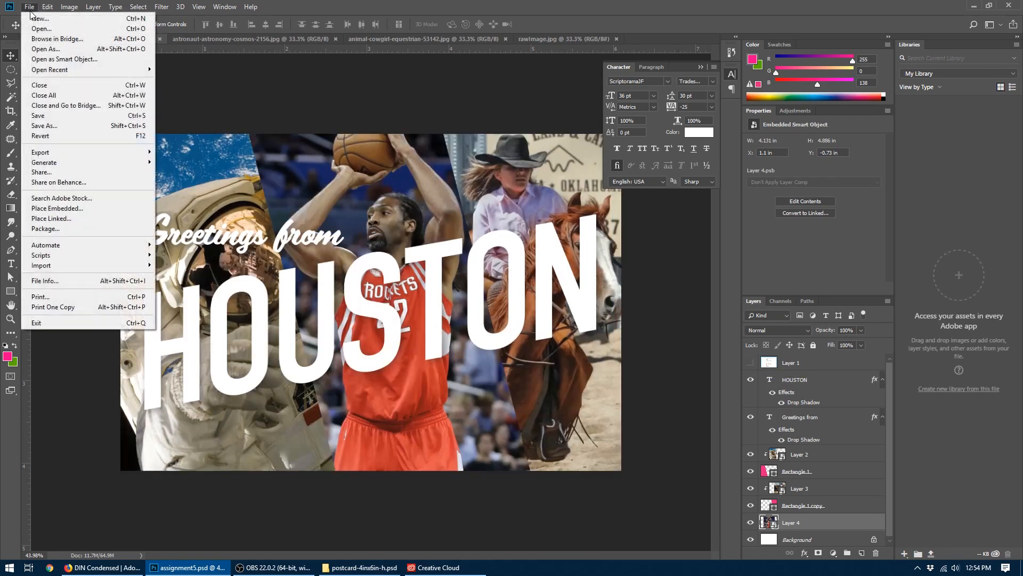
click(47, 117)
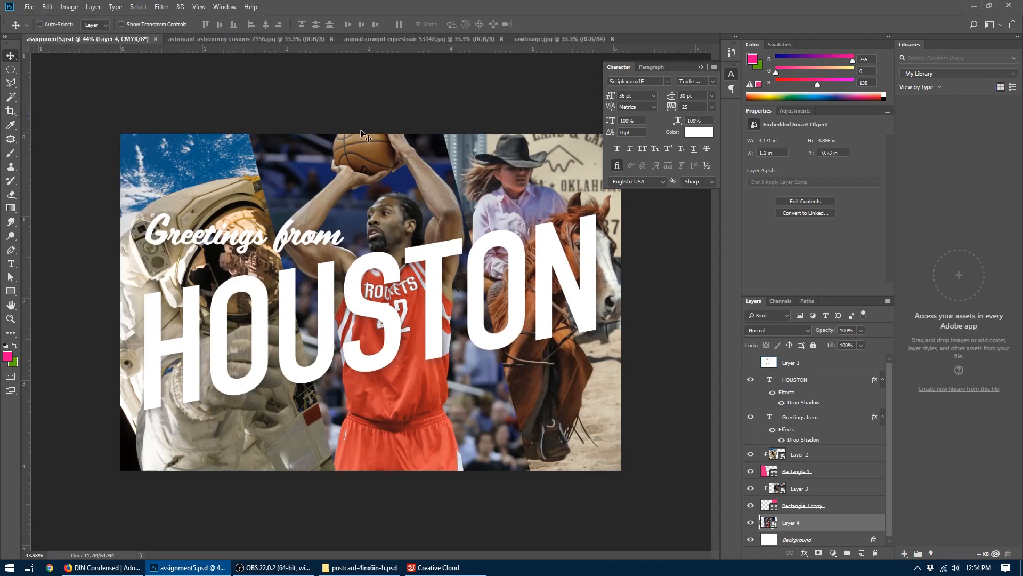
- Review the PDF saving instructions on the Assignment 5 page in Firefox, and return to the postcard in Photoshop
click(104, 567)
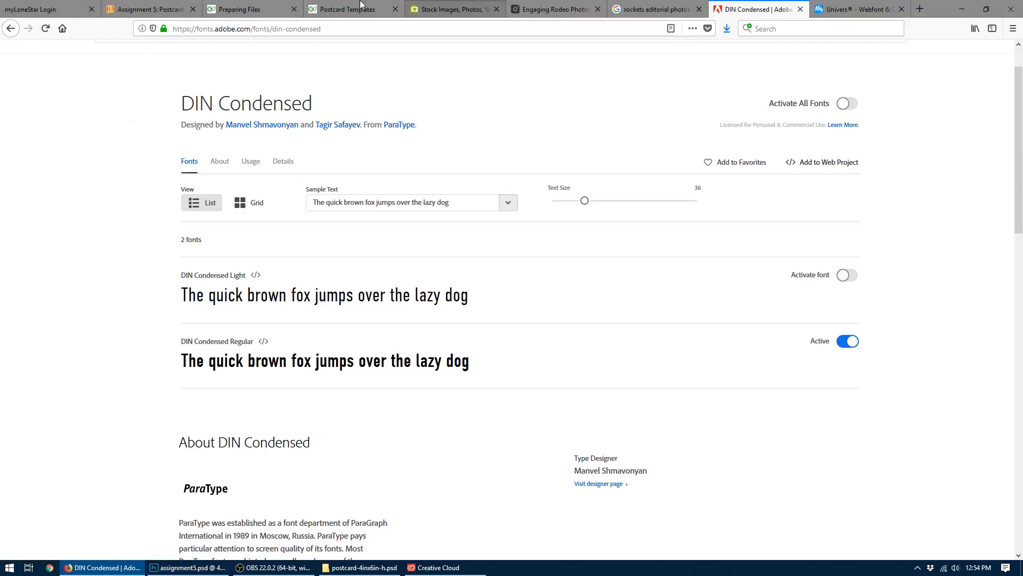
click(135, 10)
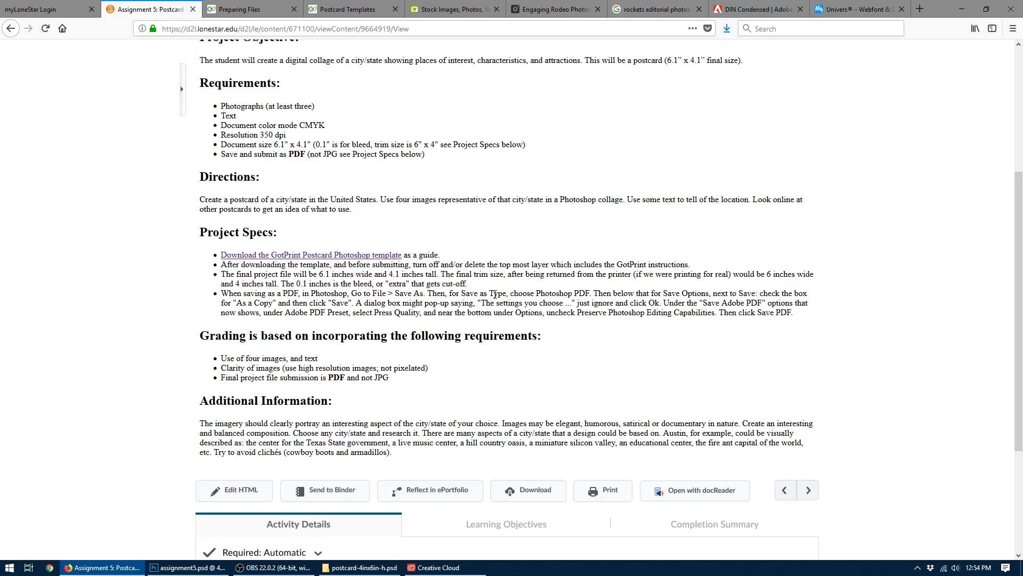
mouse_move(199, 570)
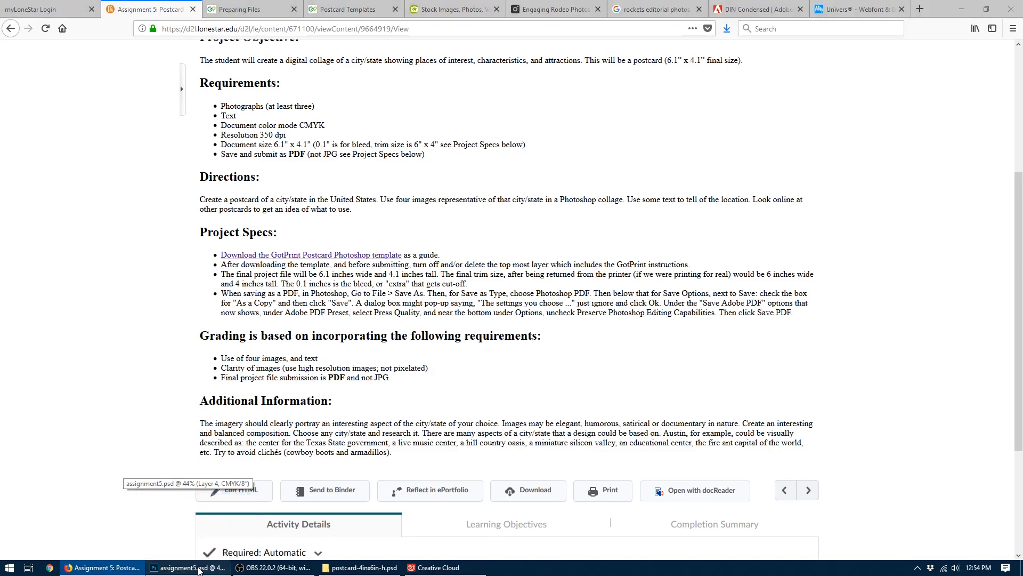
click(199, 569)
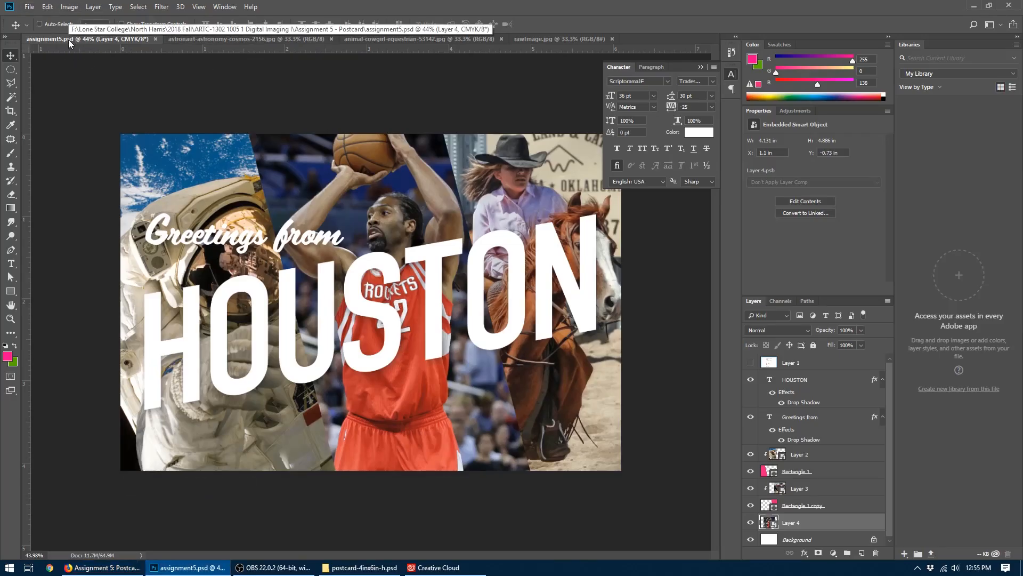
- Save a copy of the postcard as assignment5.pdf in Photoshop PDF format and accept the notice about overriding settings
click(30, 7)
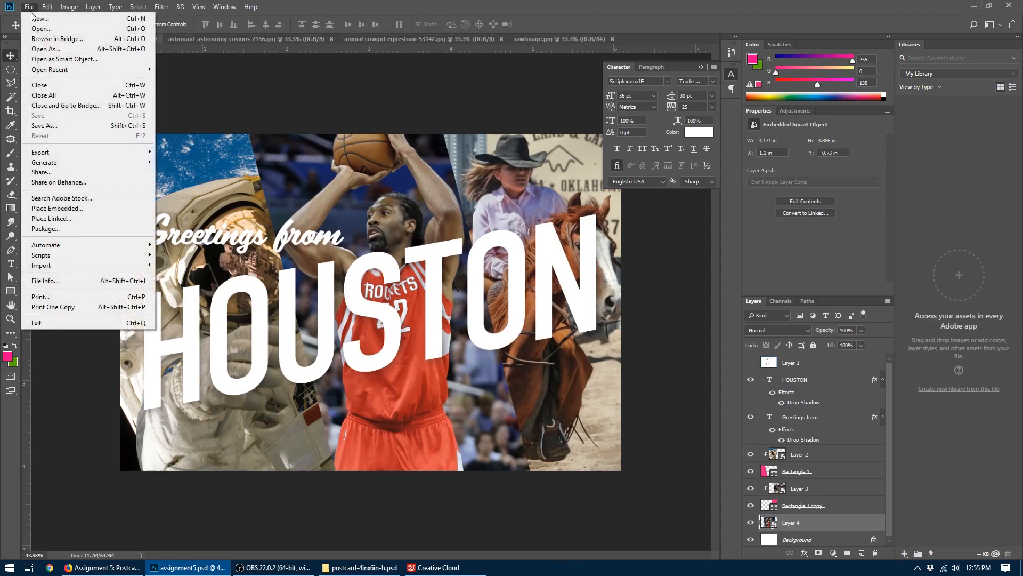
click(51, 127)
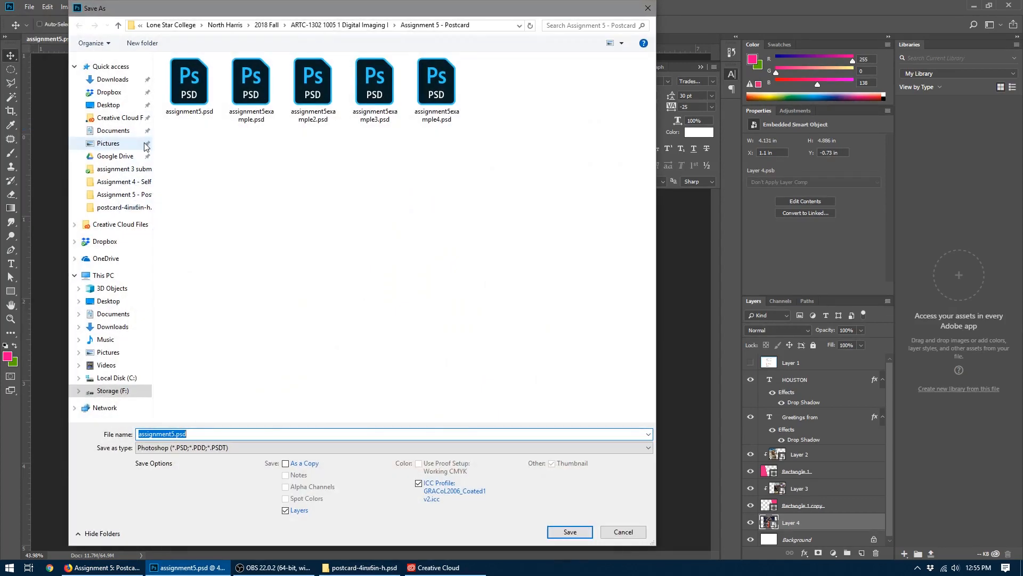
click(186, 449)
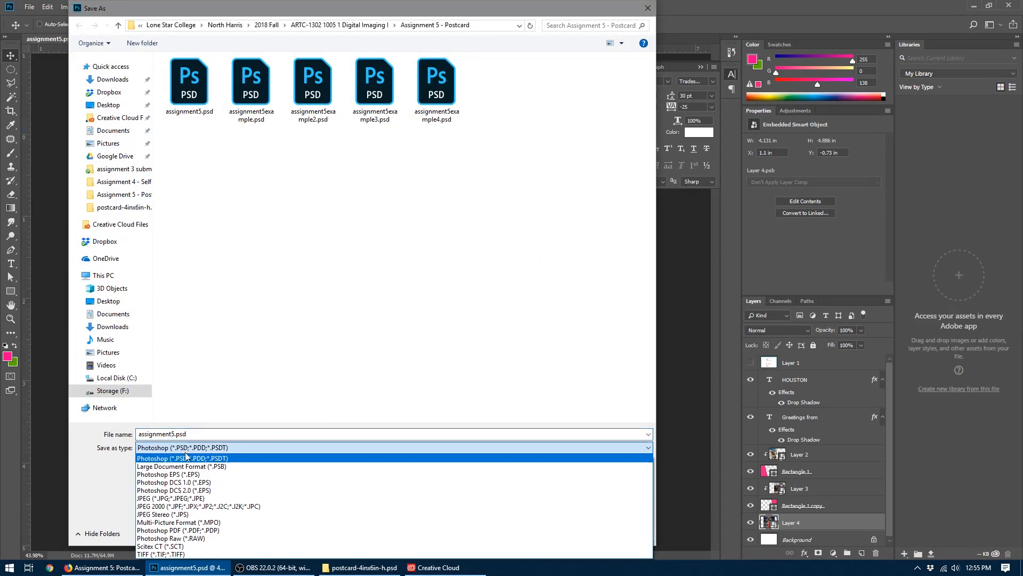
click(190, 531)
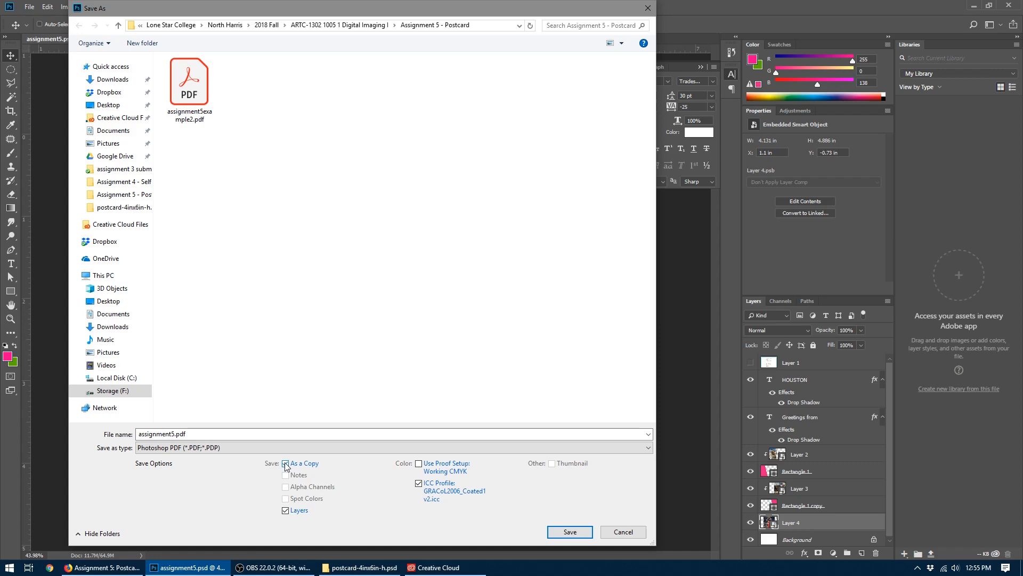
drag(189, 17, 262, 37)
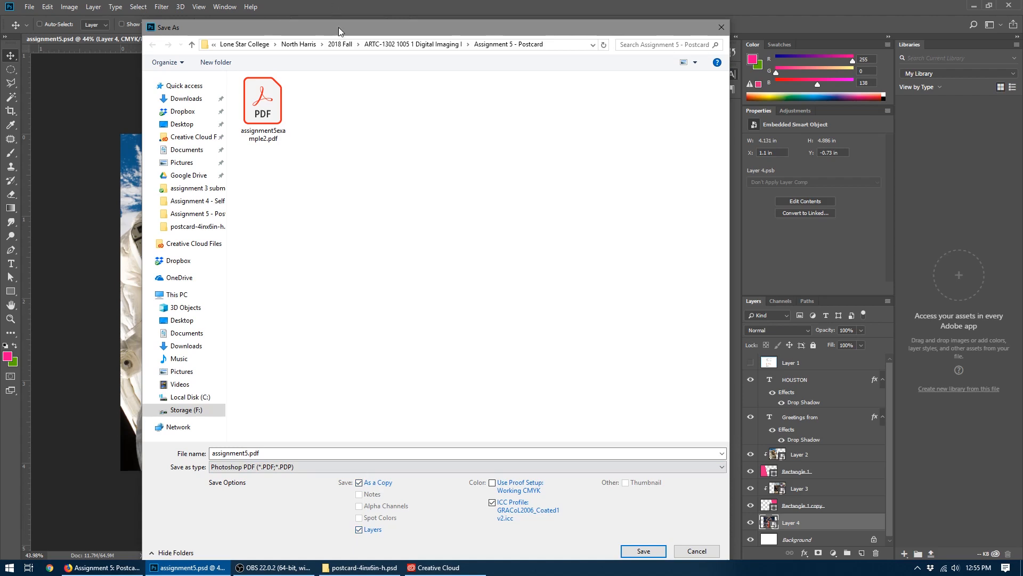
drag(338, 31, 330, 15)
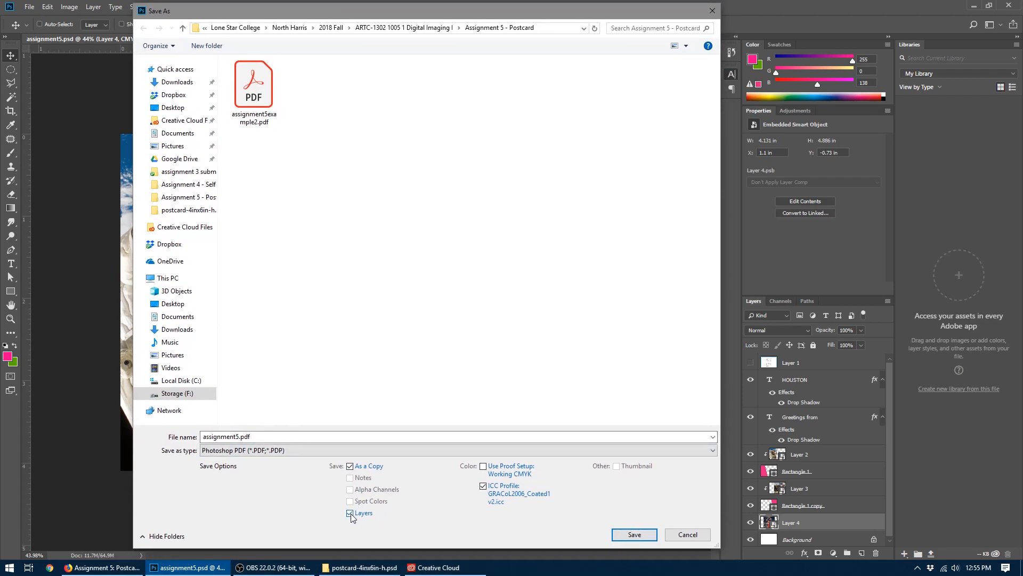
click(633, 534)
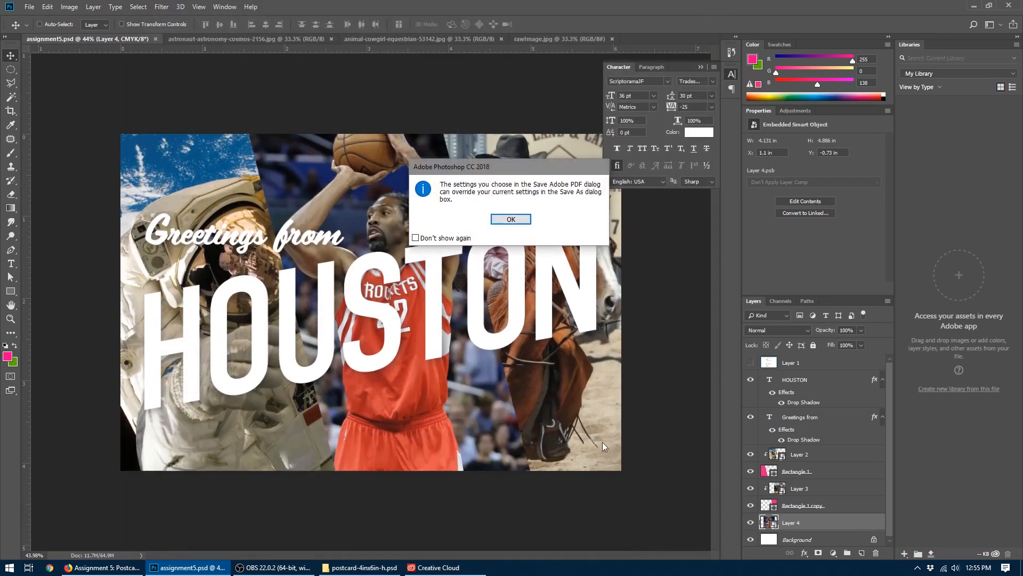
drag(507, 167, 419, 183)
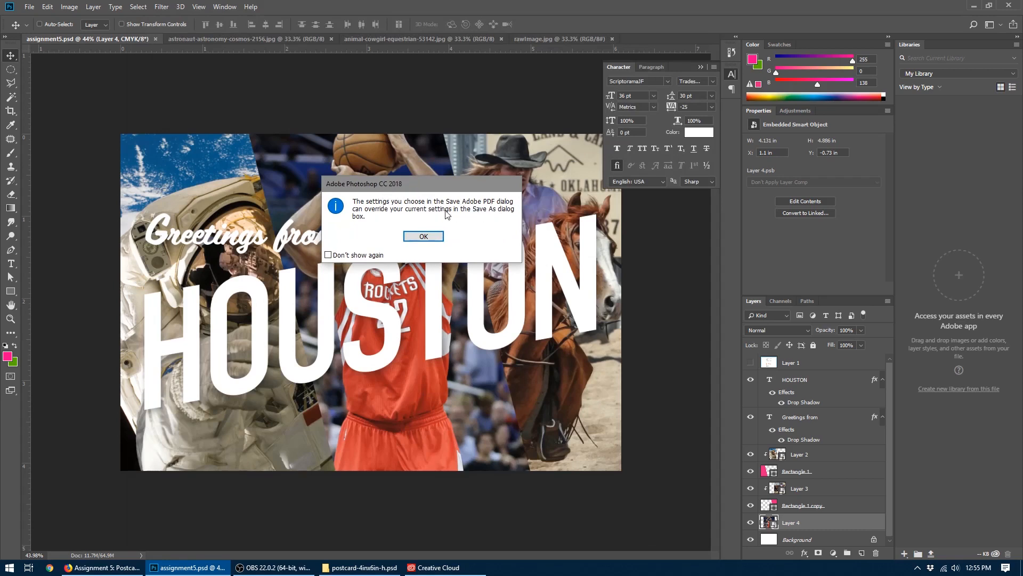
click(414, 237)
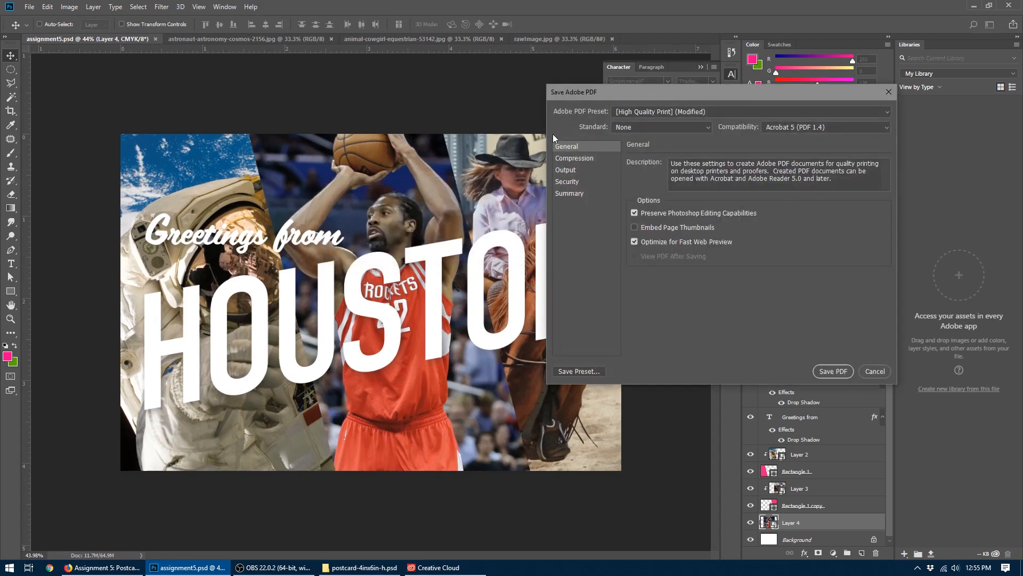
- Export the PDF with the Press Quality preset, keeping Preserve Photoshop Editing Capabilities enabled
drag(564, 94, 117, 117)
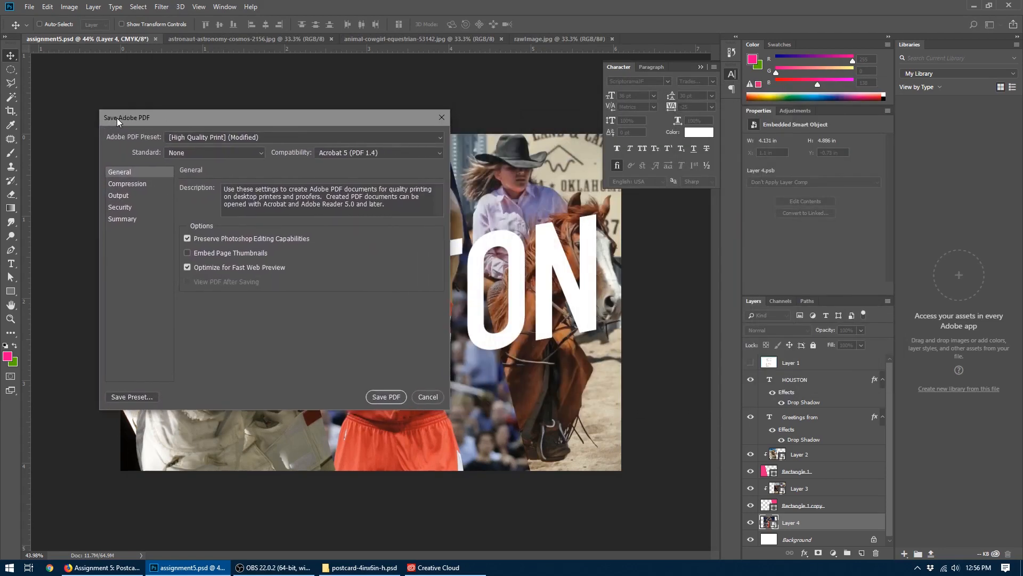
click(211, 138)
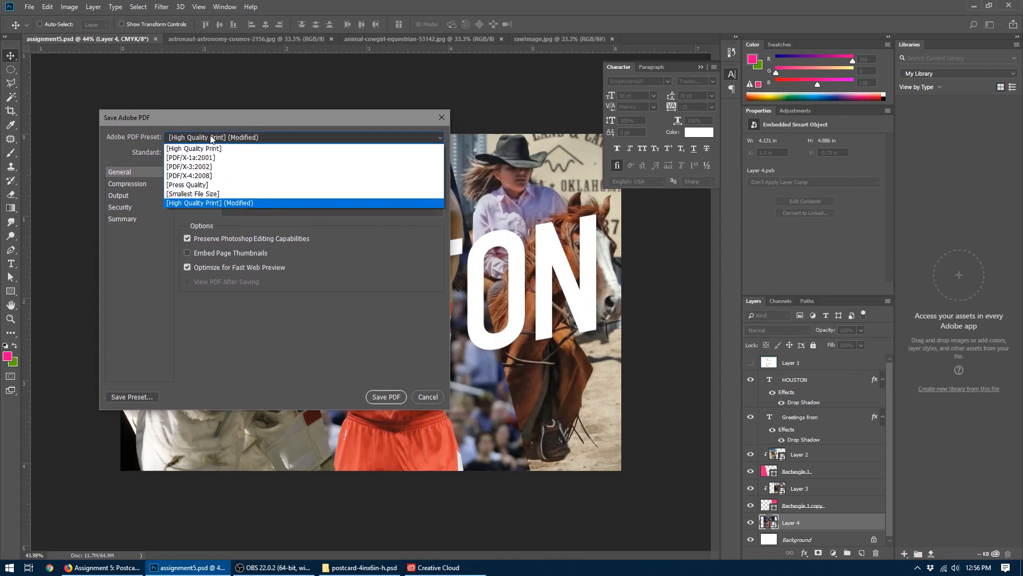
click(194, 185)
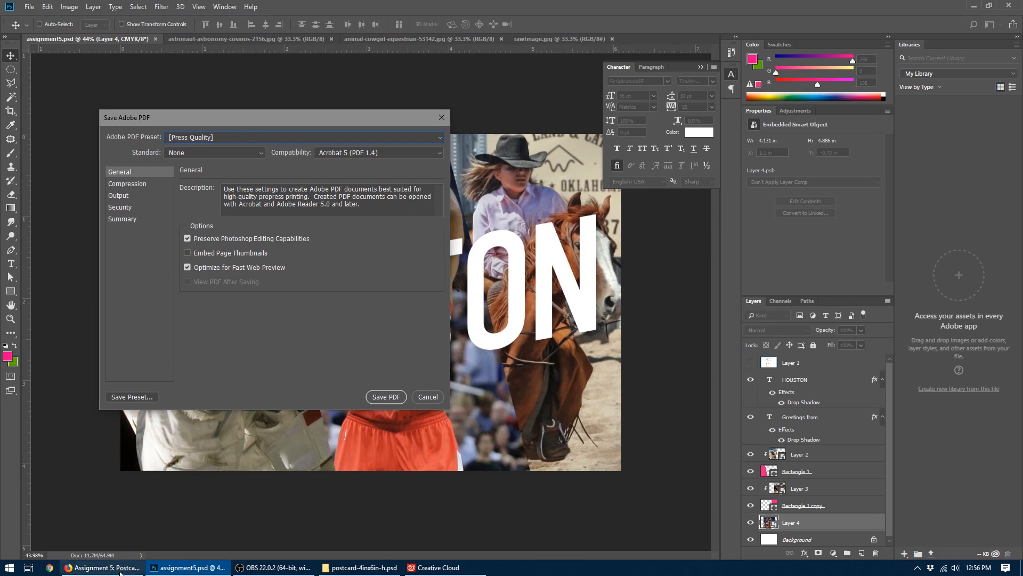
click(396, 396)
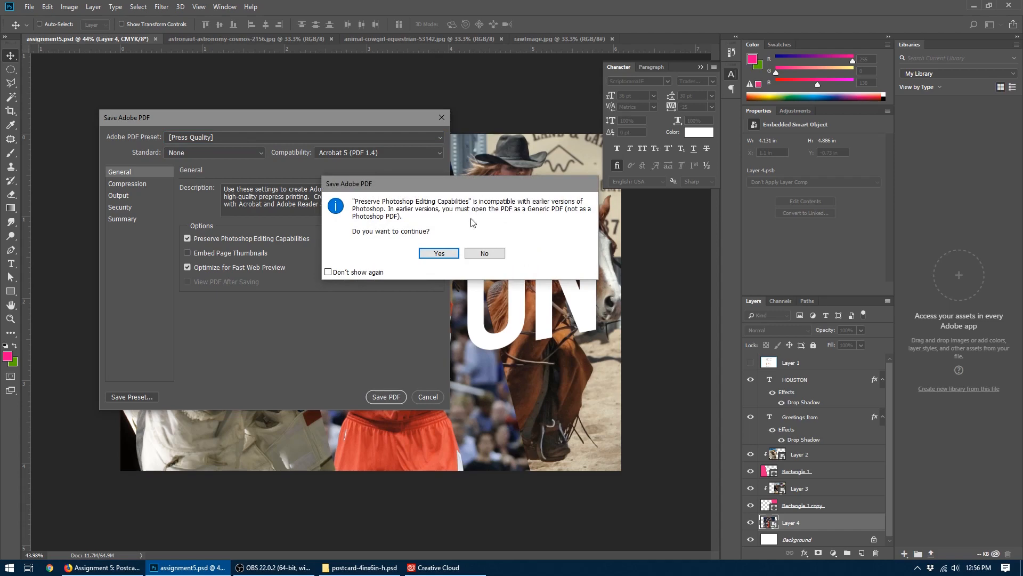
click(443, 255)
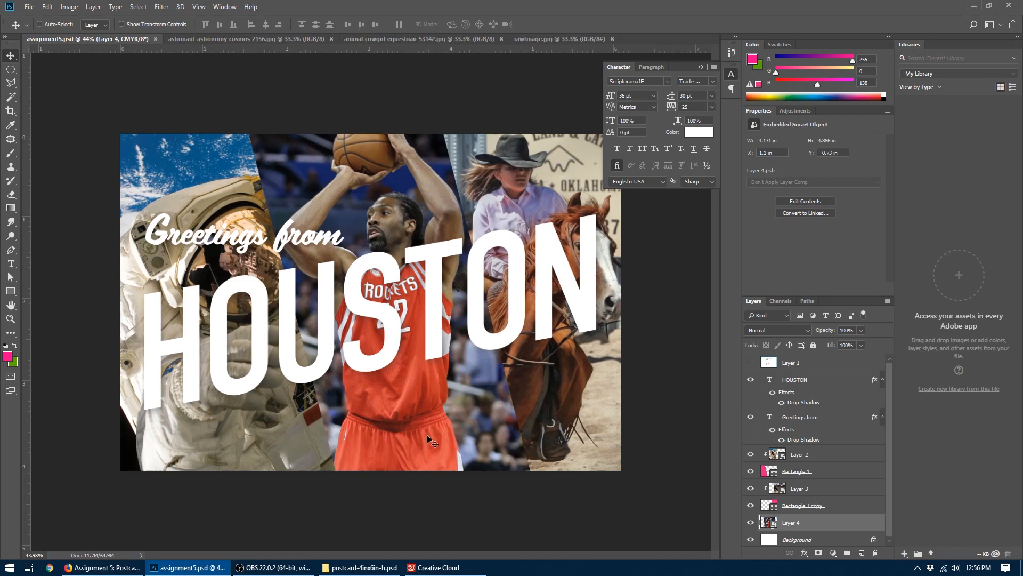
- Browse in File Explorer to the Assignment 5 - Postcard folder on Storage (F:) and select assignment5.pdf to check its size
click(360, 567)
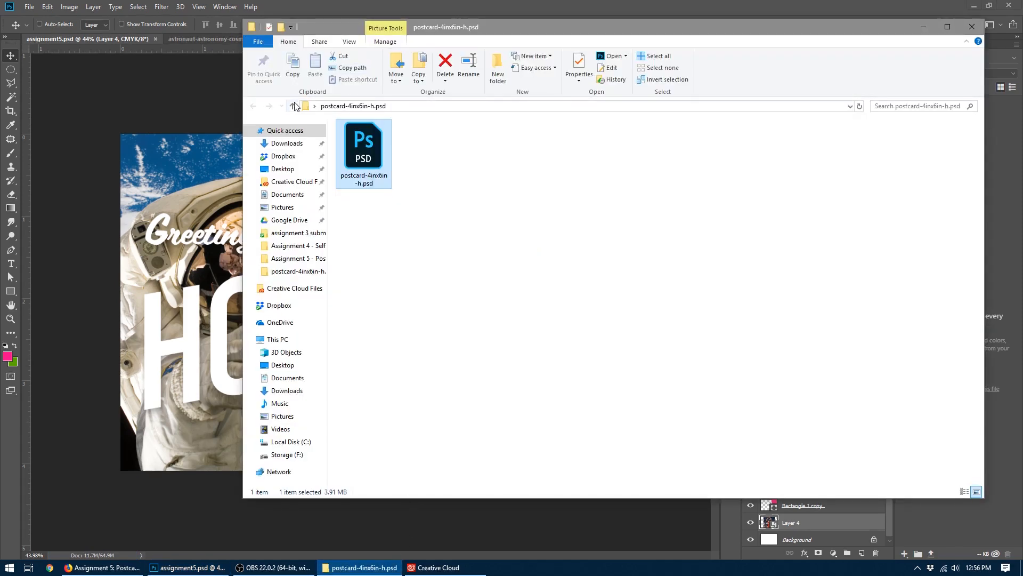
click(305, 107)
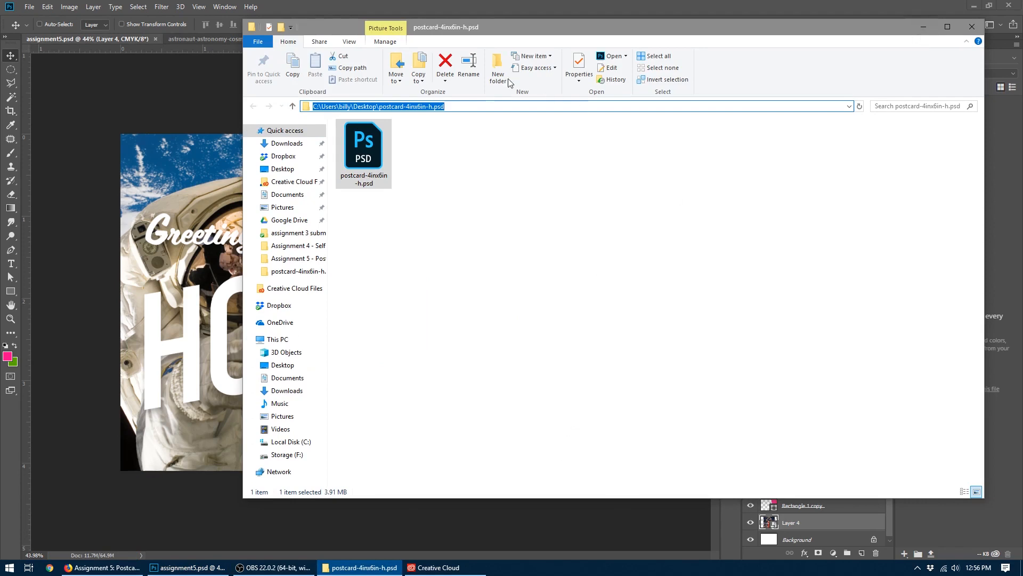
click(288, 455)
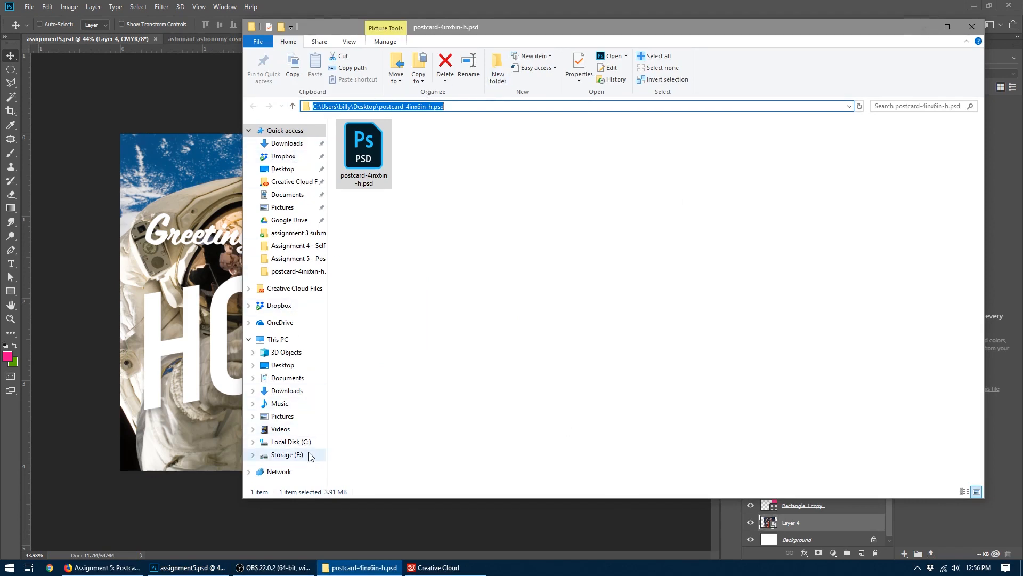
double_click(368, 263)
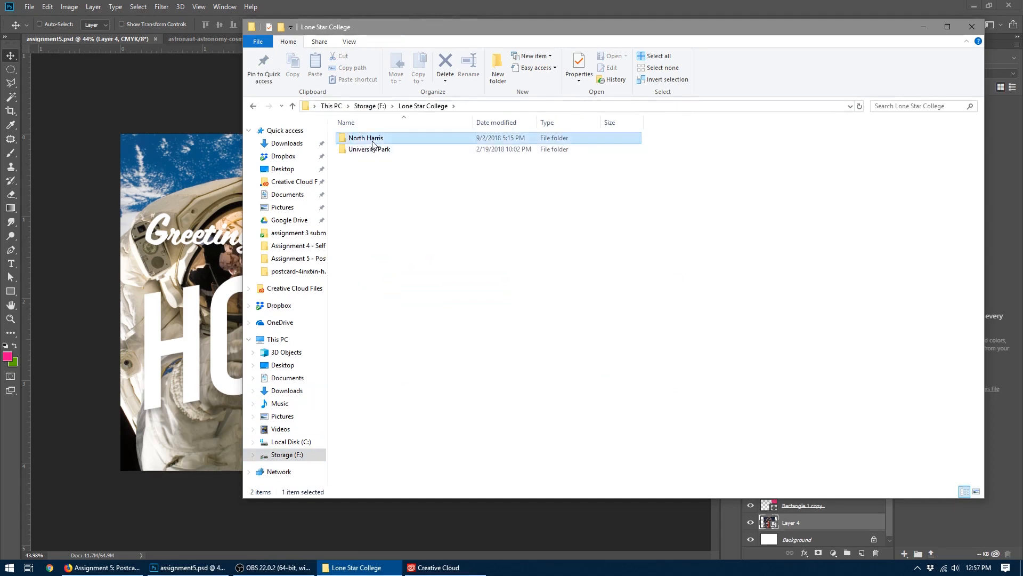
double_click(367, 138)
double_click(370, 139)
double_click(372, 141)
double_click(373, 194)
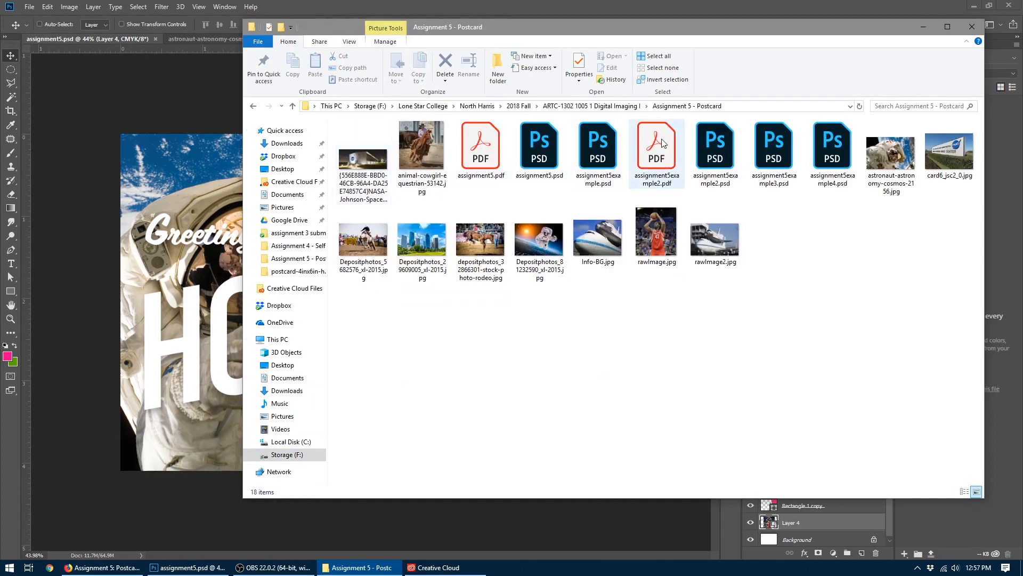
click(493, 157)
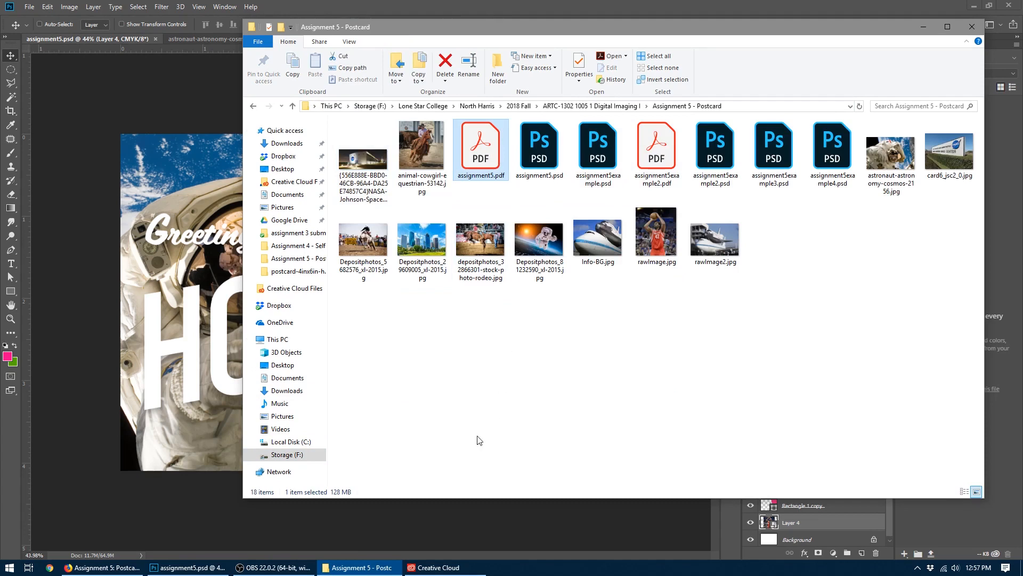
- In Photoshop, save a copy over assignment5.pdf as Photoshop PDF, using Press Quality with Preserve Photoshop Editing Capabilities disabled
click(101, 110)
click(29, 7)
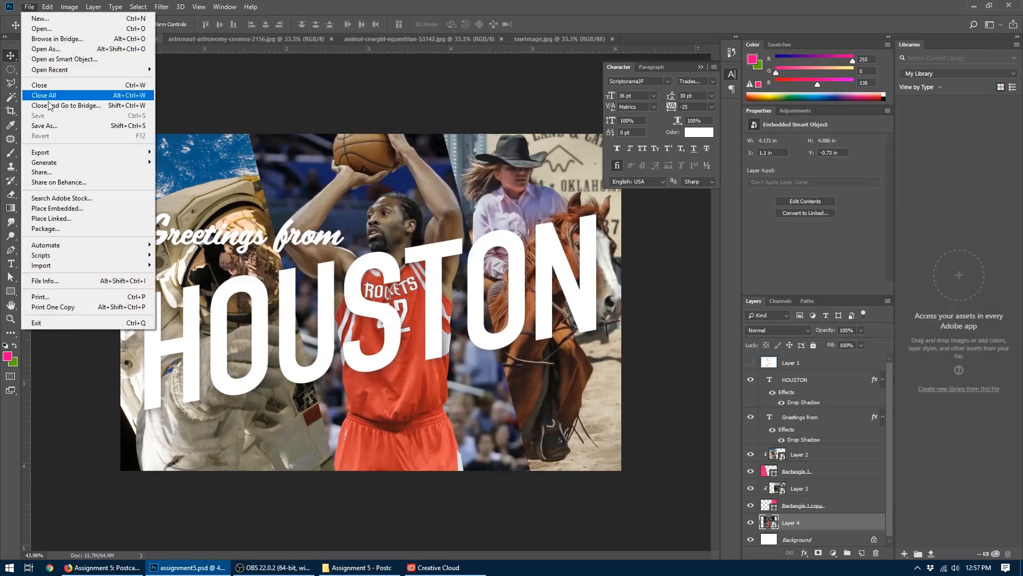
click(50, 126)
click(248, 447)
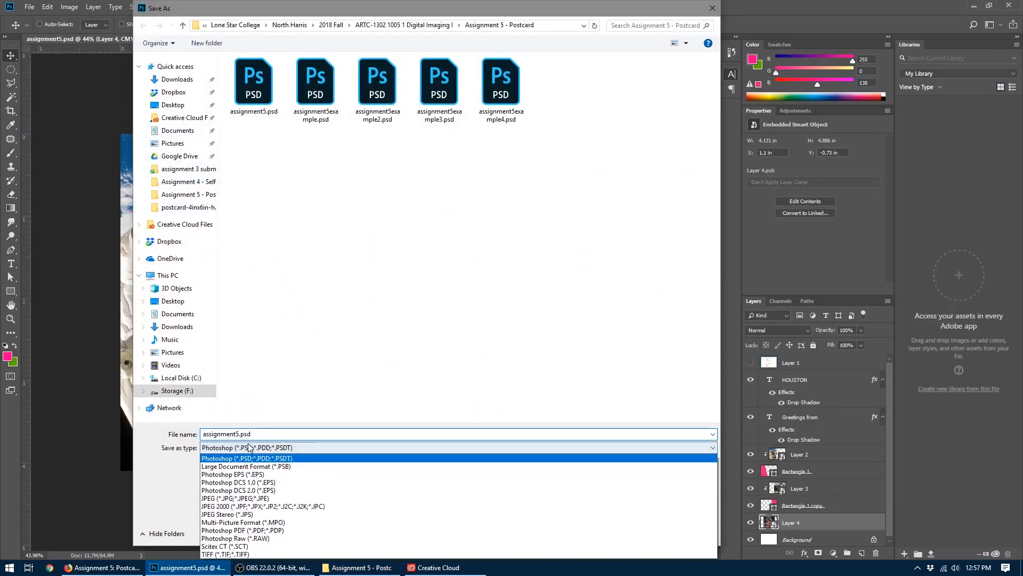
click(262, 530)
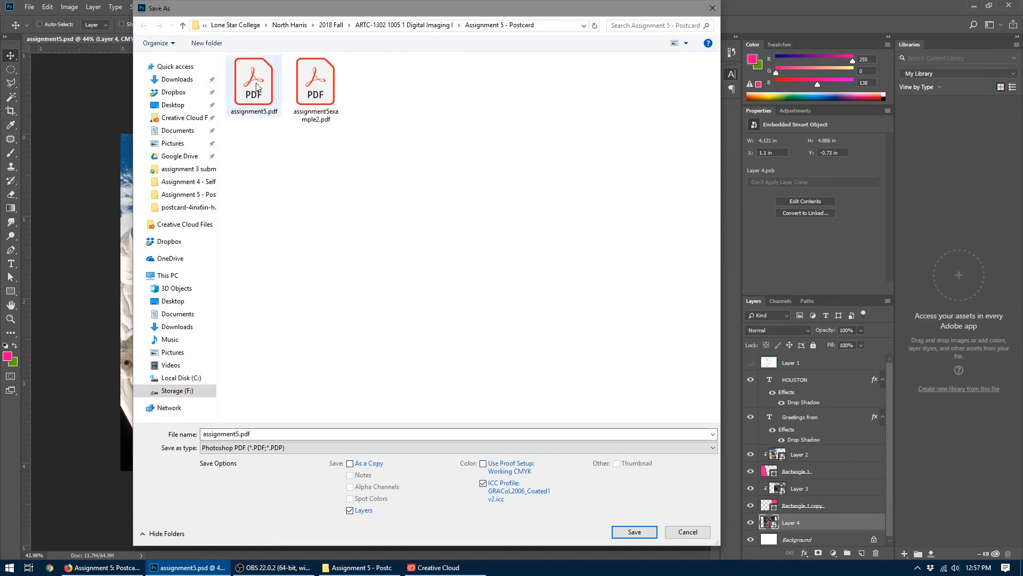
click(350, 464)
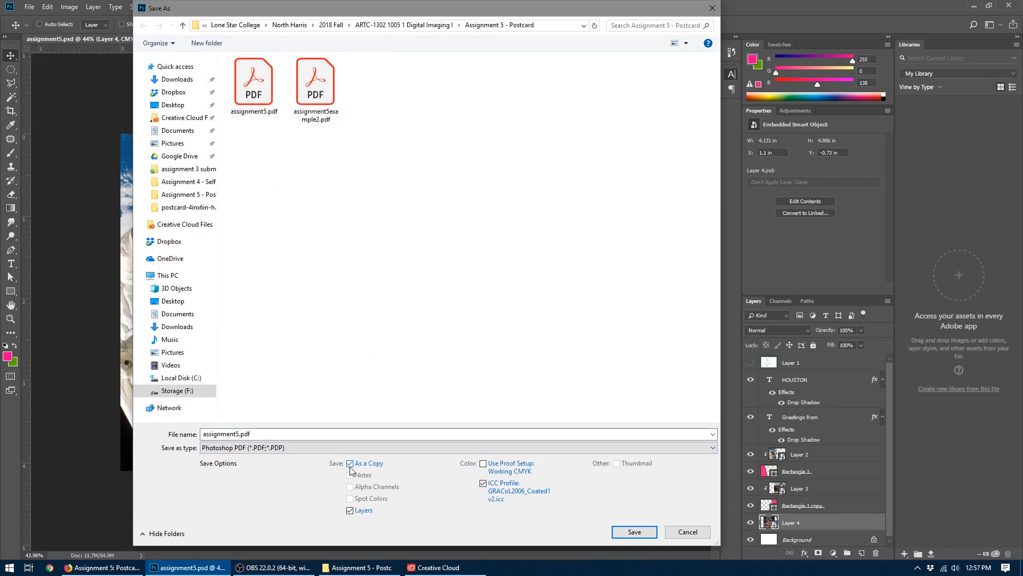
double_click(254, 96)
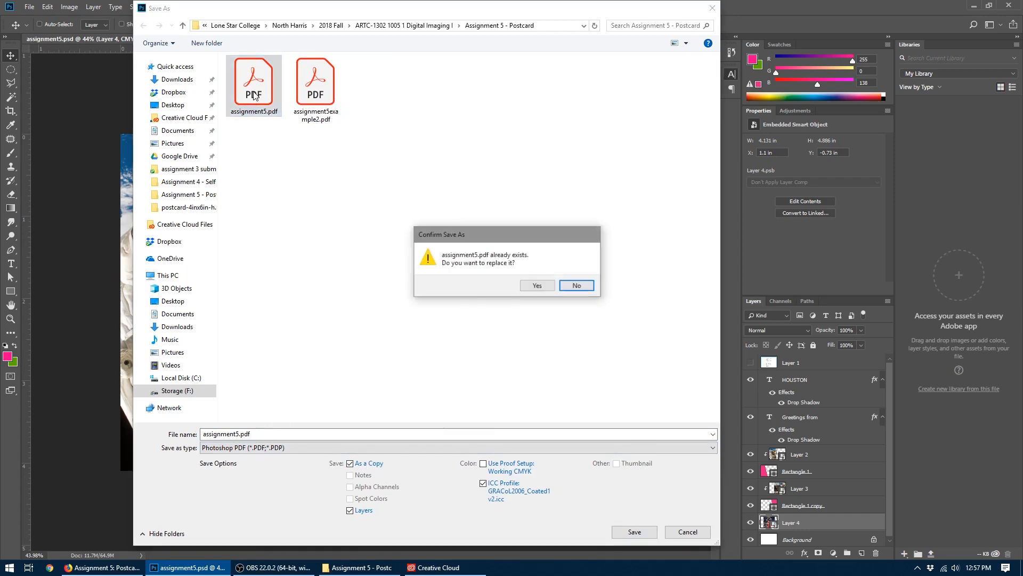
click(529, 283)
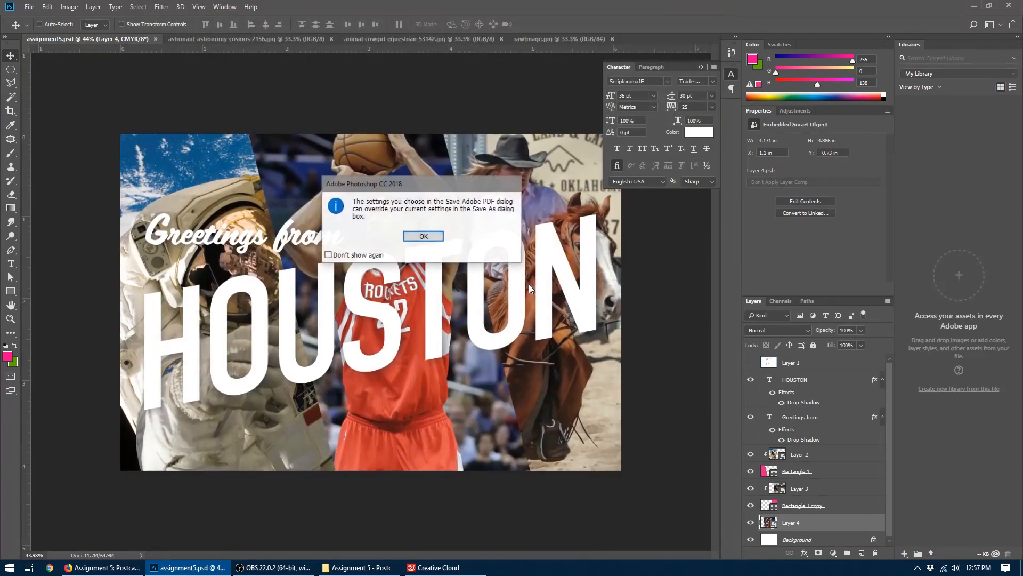
click(423, 236)
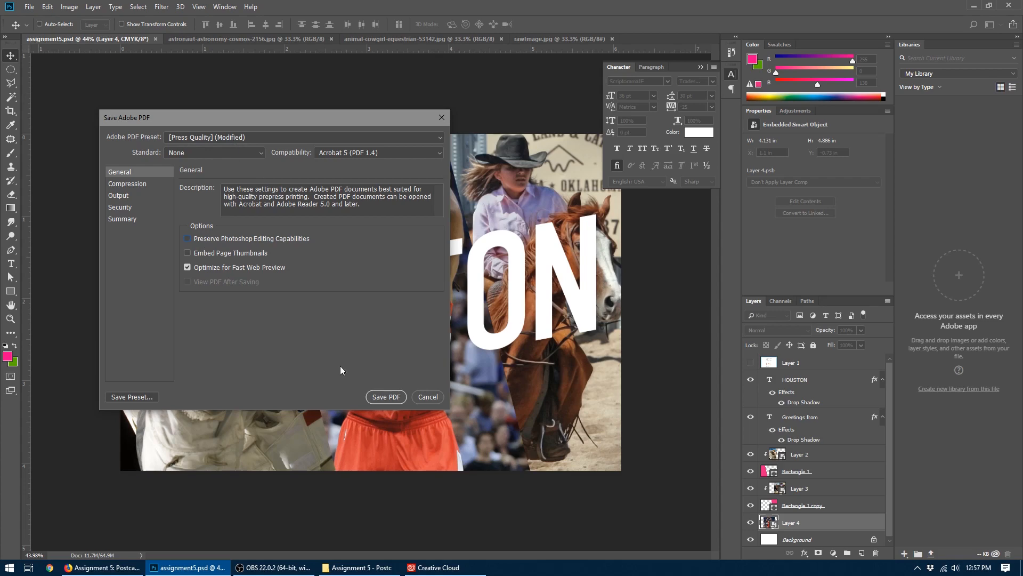
click(386, 397)
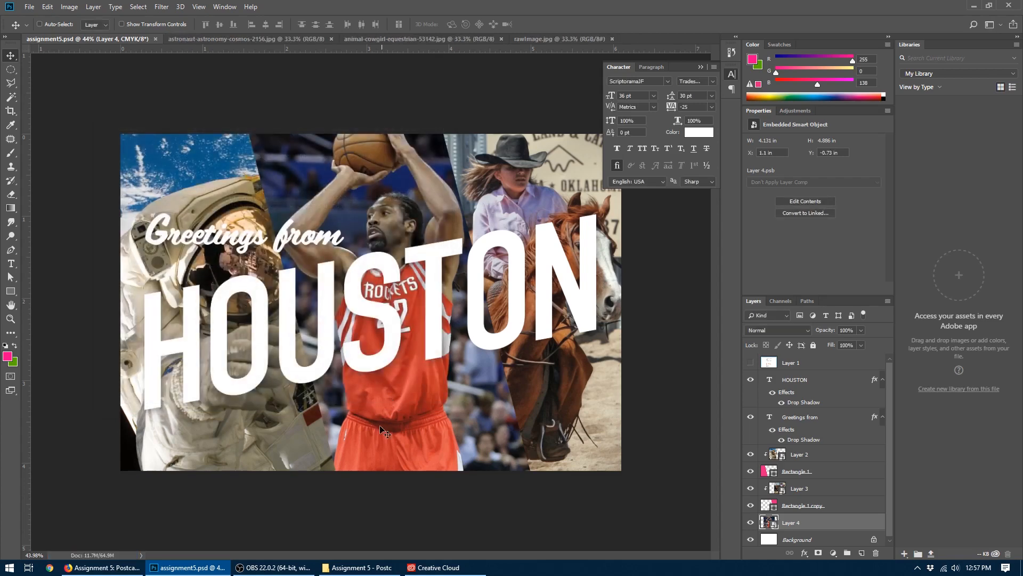
- Check the re-exported PDF's size in File Explorer, and view GotPrint's file preparation and postcard template pages in Firefox
click(357, 567)
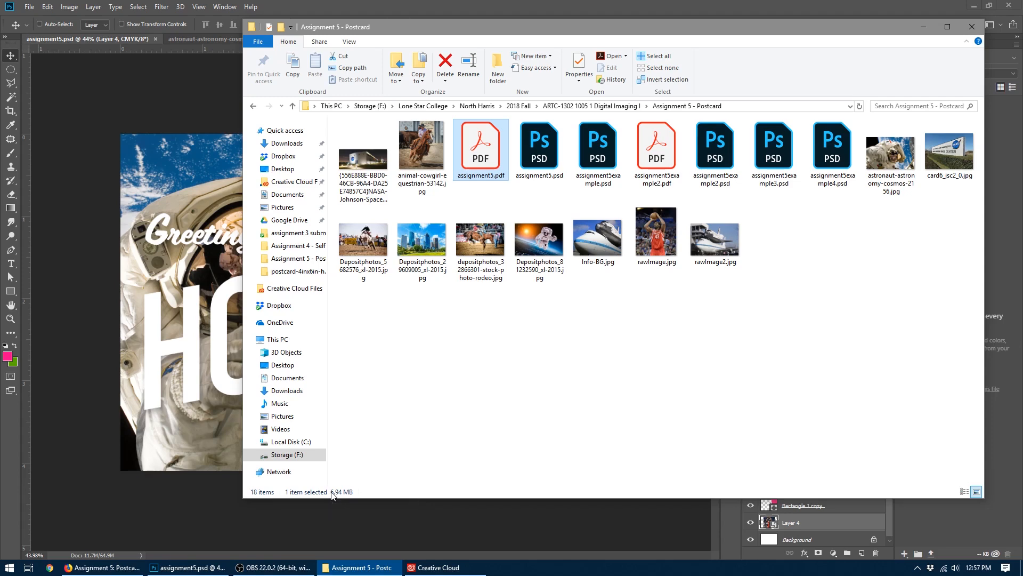
click(104, 567)
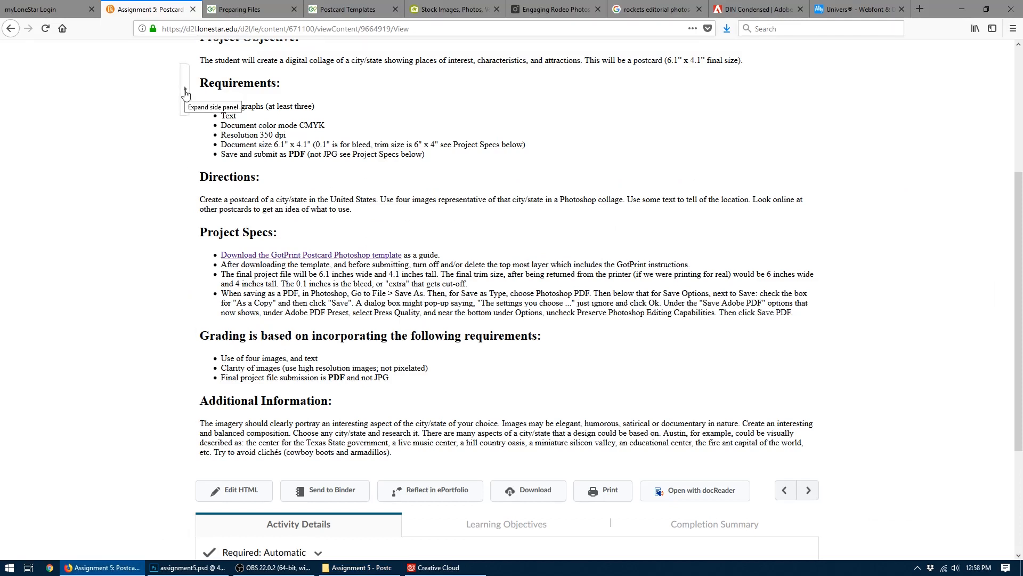
click(249, 6)
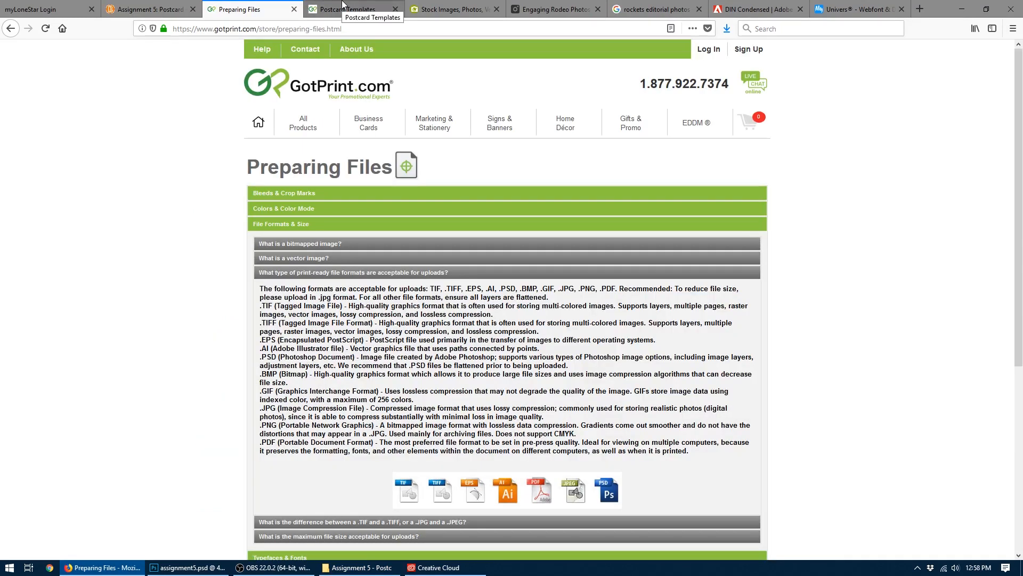
click(342, 4)
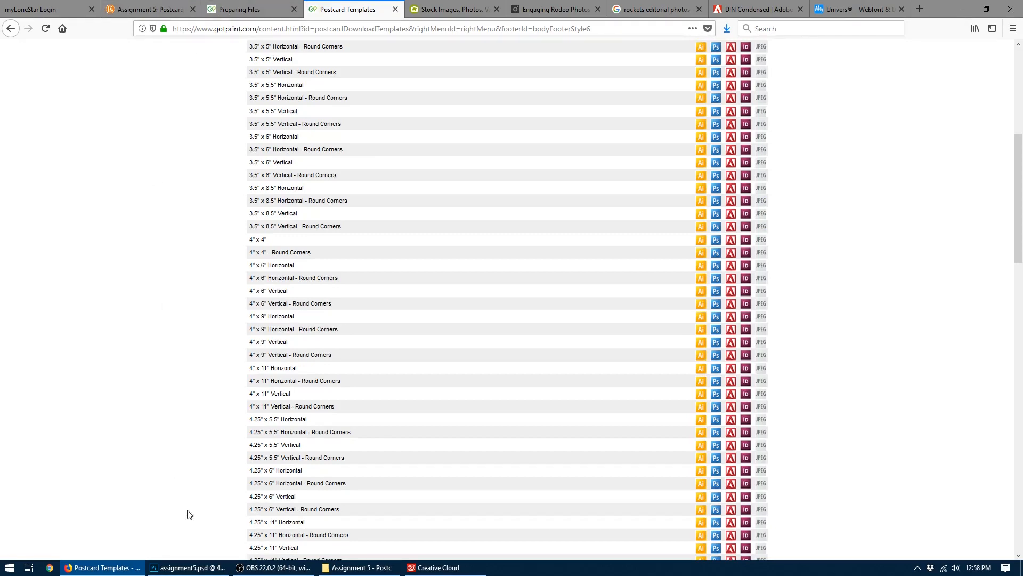
- Open assignment5.pdf from its folder in Acrobat and inspect the astronaut photo's image quality at up to 3200% magnification
click(351, 568)
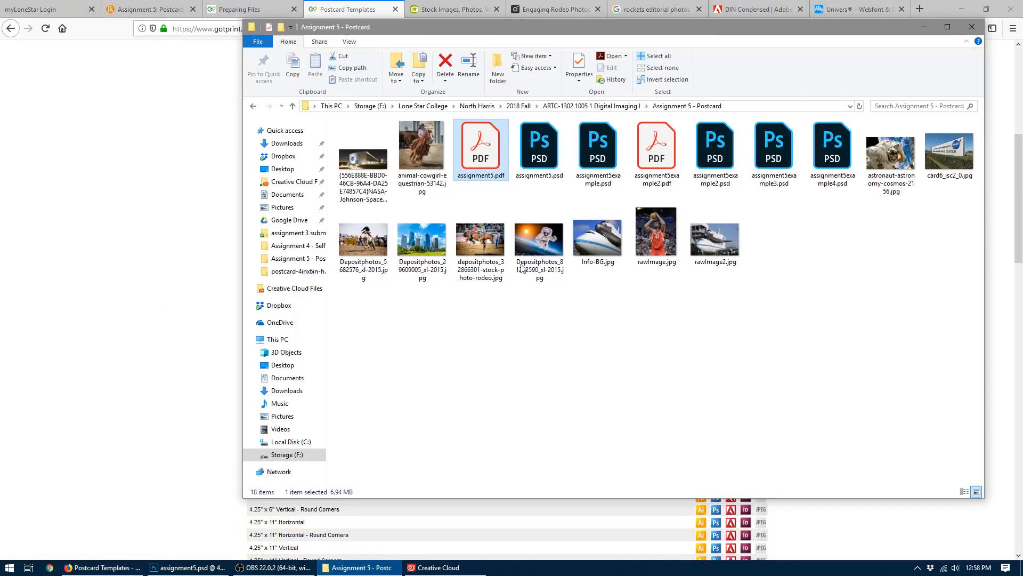
double_click(486, 154)
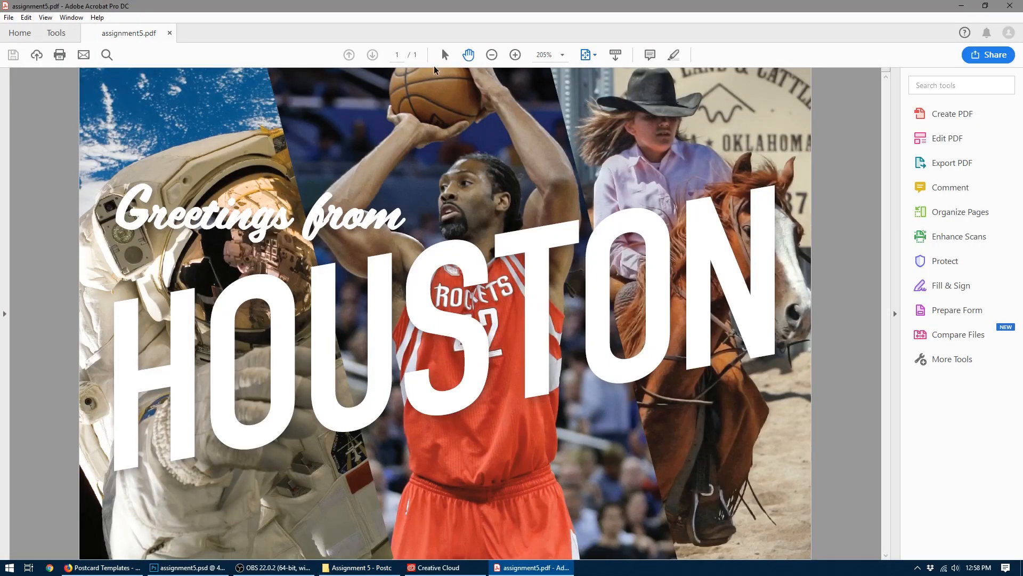
click(515, 55)
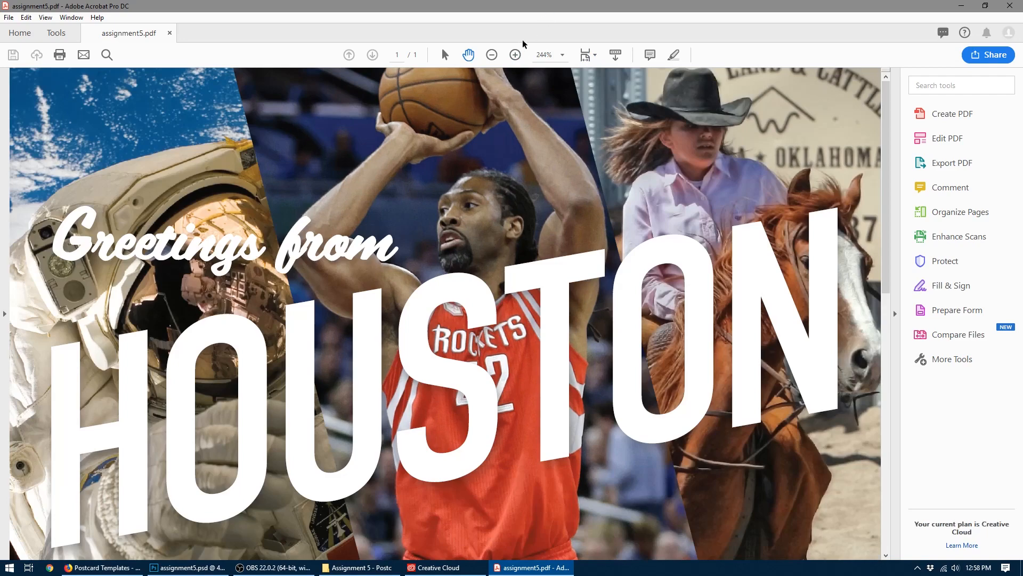
click(515, 55)
click(515, 55)
click(514, 55)
click(514, 55)
click(514, 55)
click(514, 55)
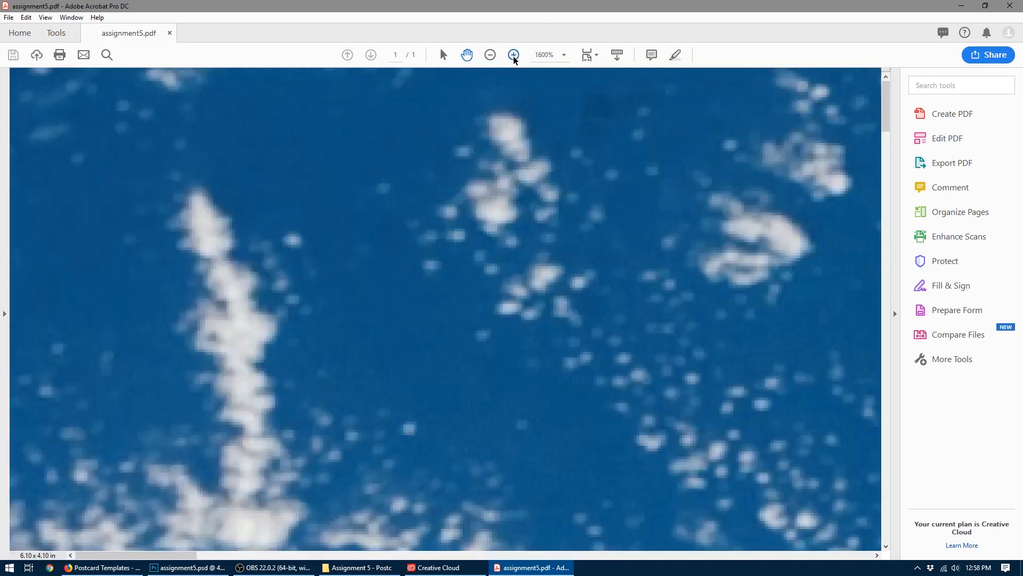
drag(567, 254, 206, 169)
drag(793, 309, 335, 265)
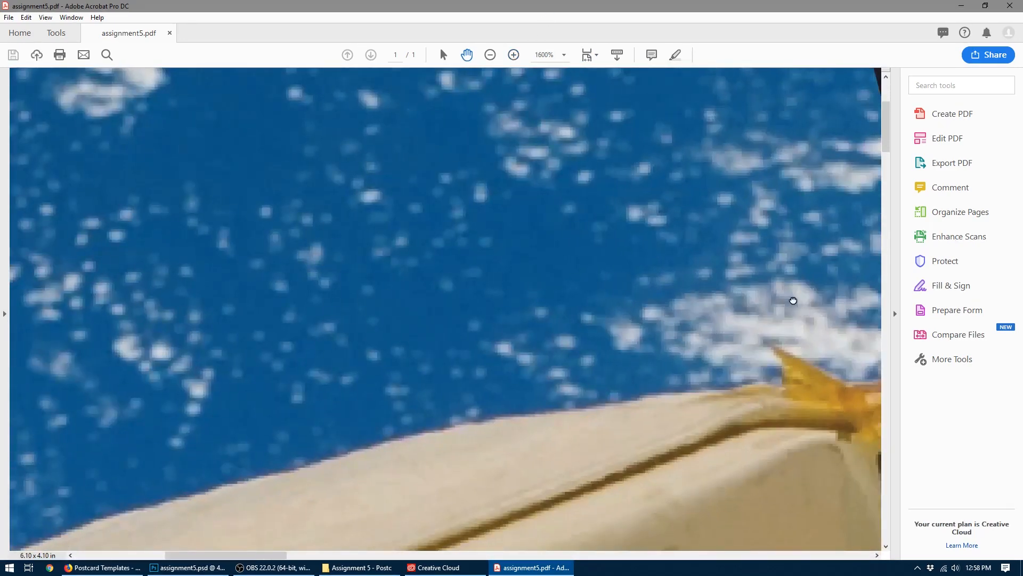
drag(792, 299, 359, 260)
click(514, 55)
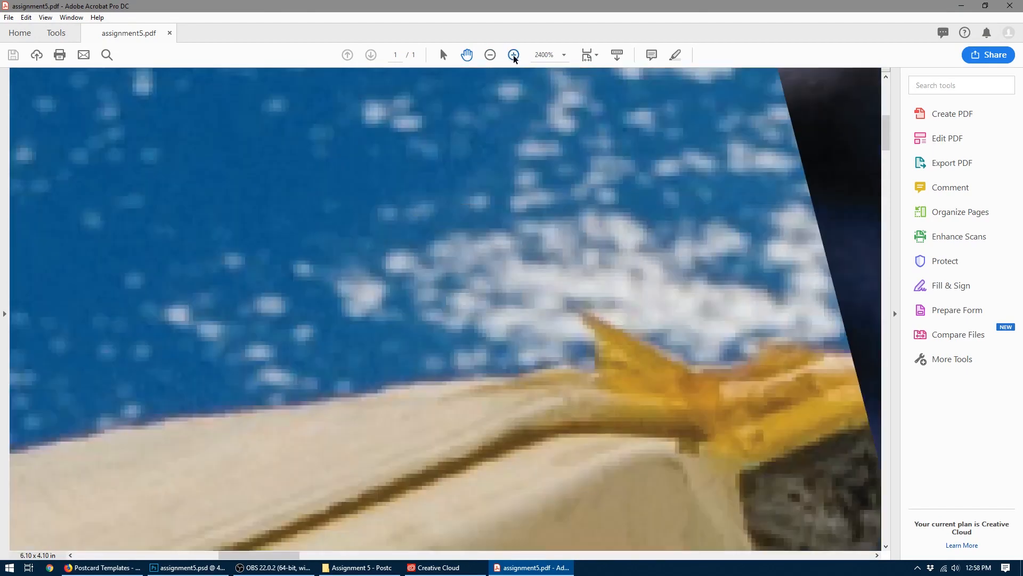
click(514, 55)
drag(746, 437, 320, 175)
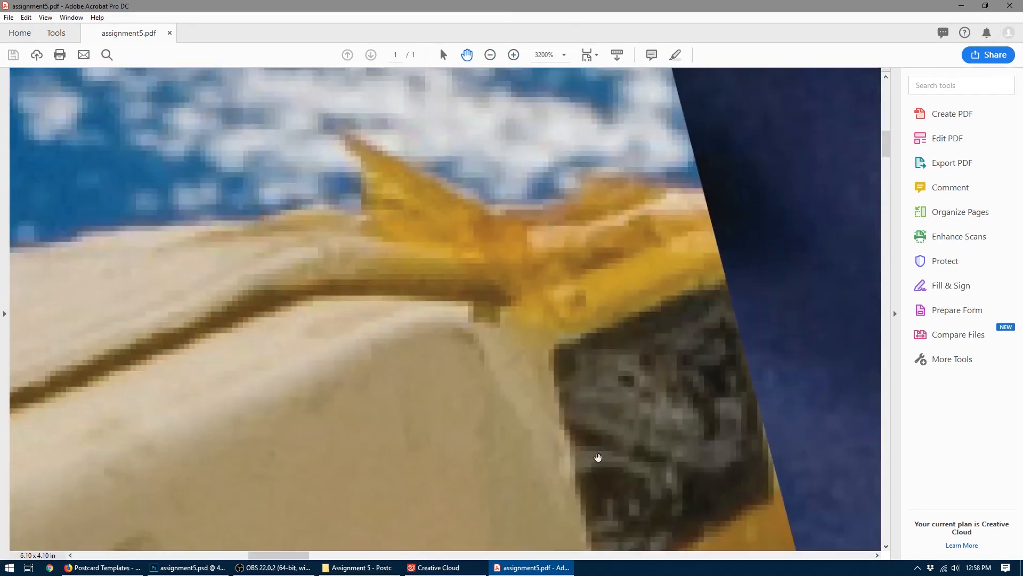
- Inspect the edges of the "Greetings from" lettering in the PDF at up to 6400% magnification
drag(596, 457, 533, 192)
drag(586, 378, 544, 210)
drag(549, 394, 565, 165)
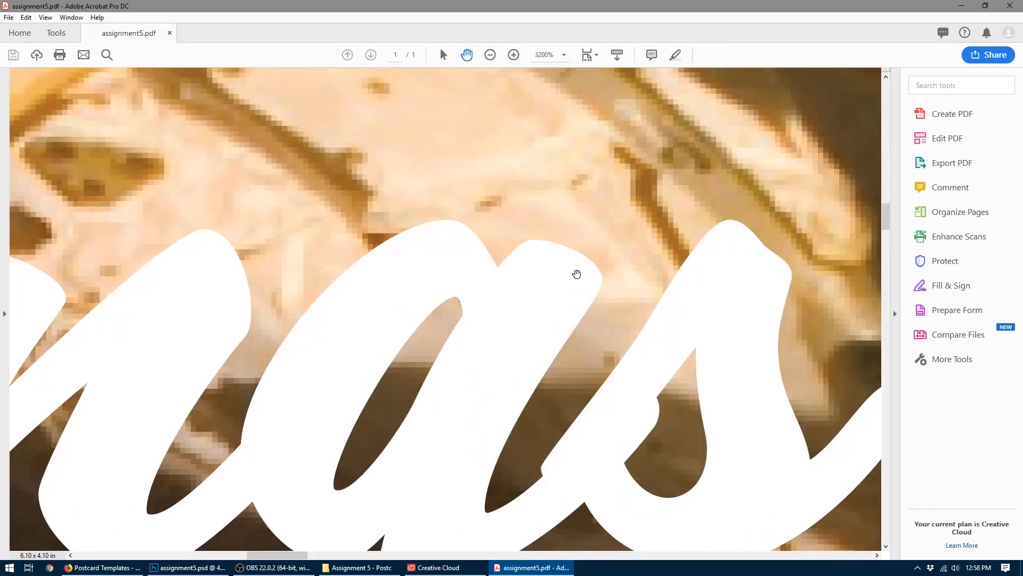
drag(568, 294, 559, 251)
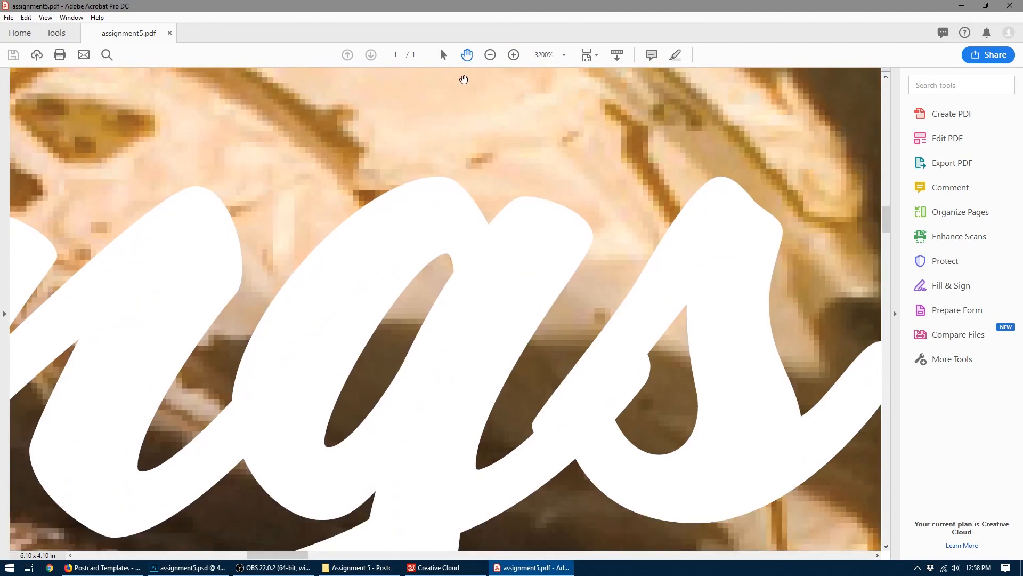
click(513, 55)
drag(612, 266, 249, 124)
drag(510, 241, 429, 226)
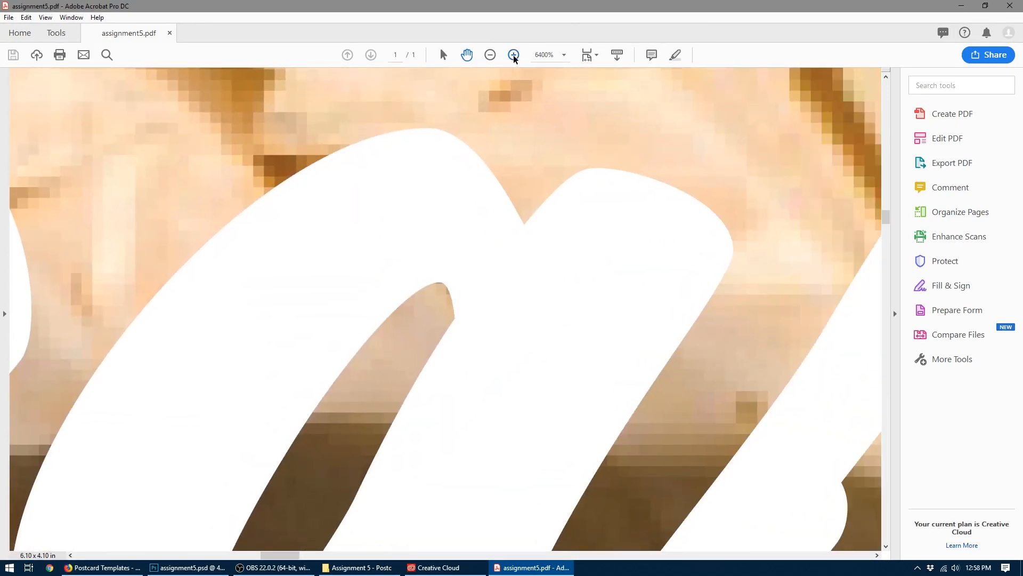
- Examine the edges of the HOUSTON lettering against the photos at 2400% magnification
click(490, 59)
click(490, 58)
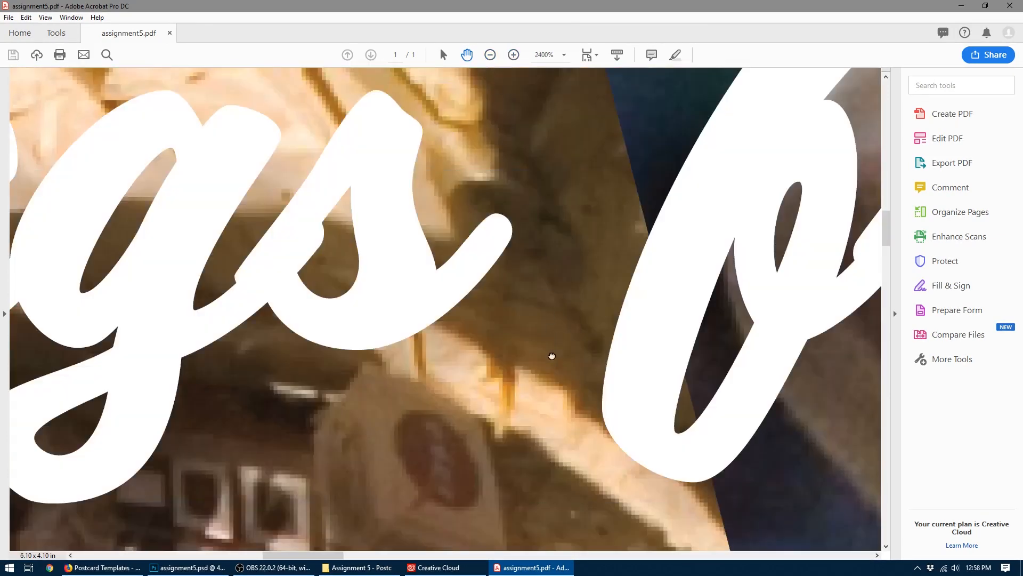
drag(551, 355, 493, 80)
drag(533, 327, 524, 160)
drag(625, 340, 258, 278)
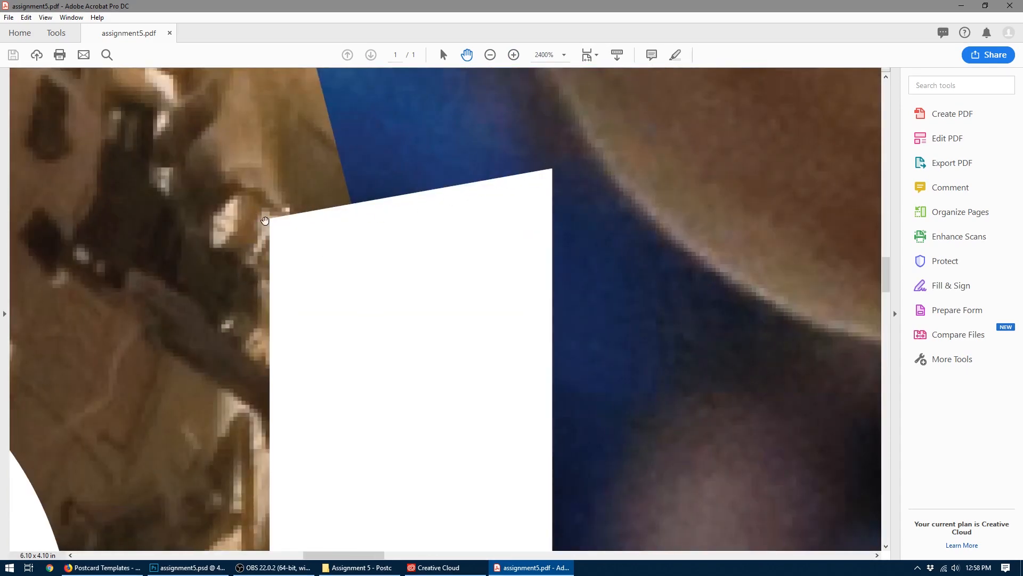
- Review the postcard PDF at full-page size and close Acrobat
click(490, 58)
click(490, 58)
click(490, 59)
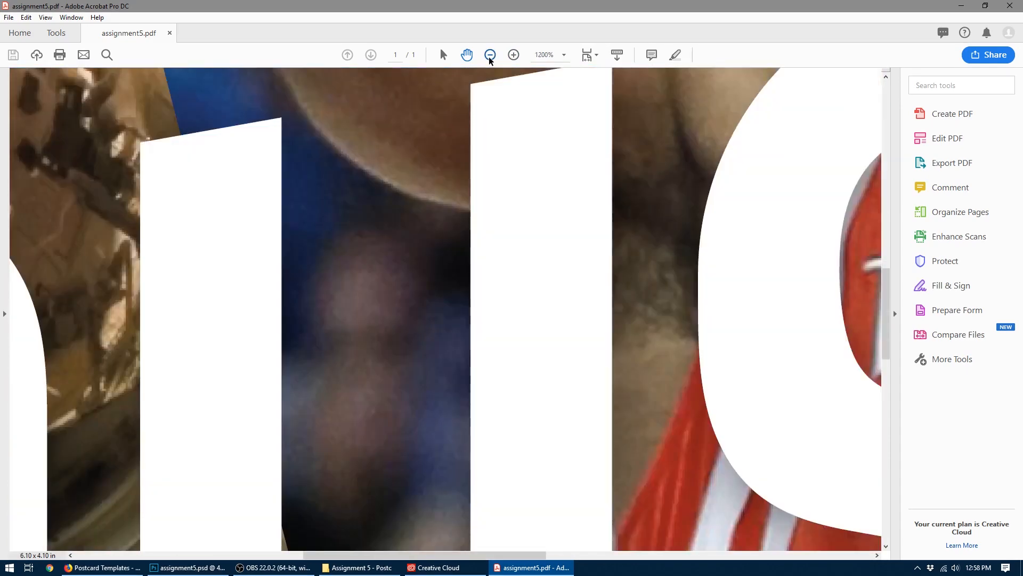
click(489, 59)
click(490, 59)
click(489, 58)
click(490, 56)
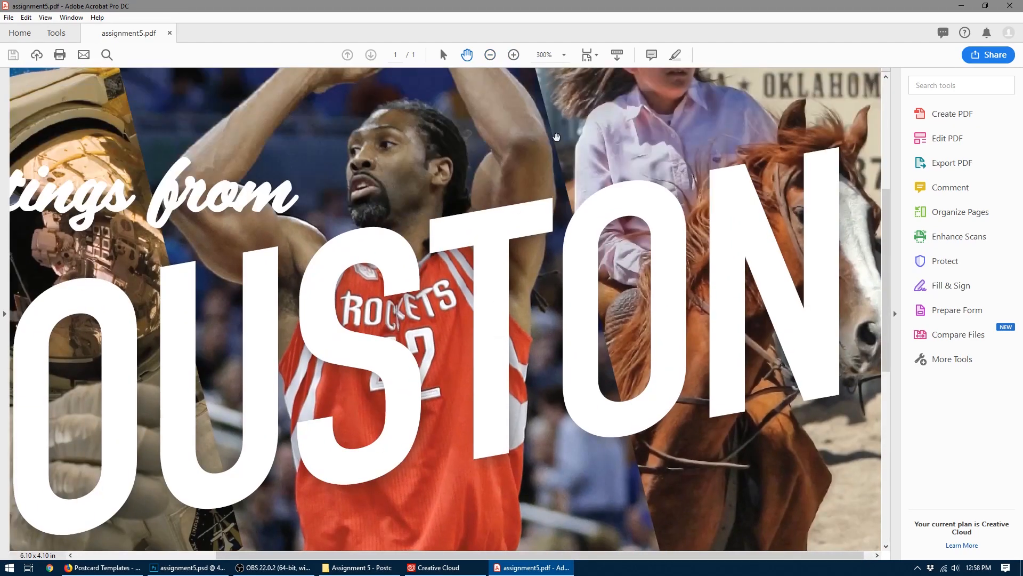
click(490, 57)
click(490, 56)
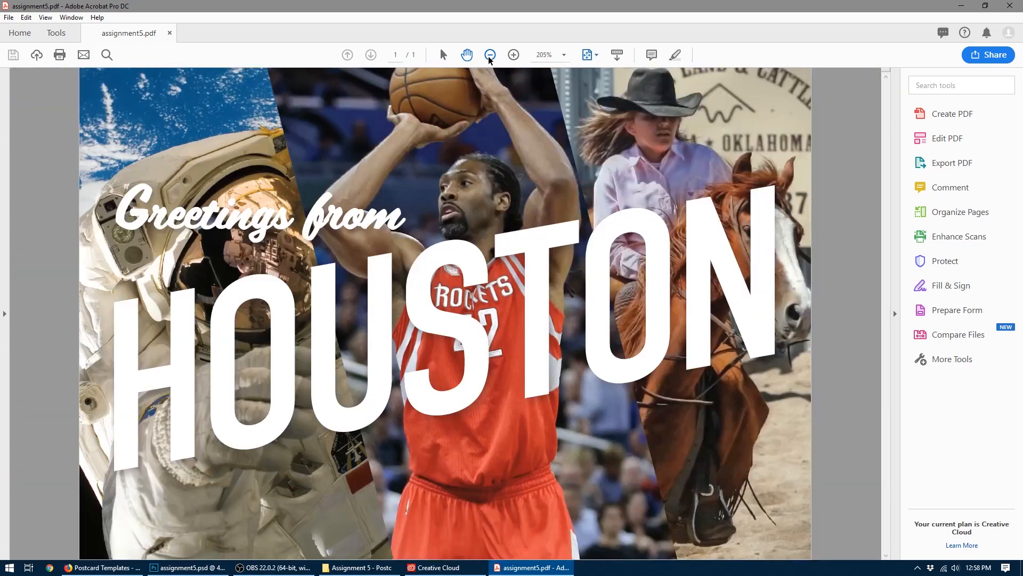
click(490, 55)
click(1006, 5)
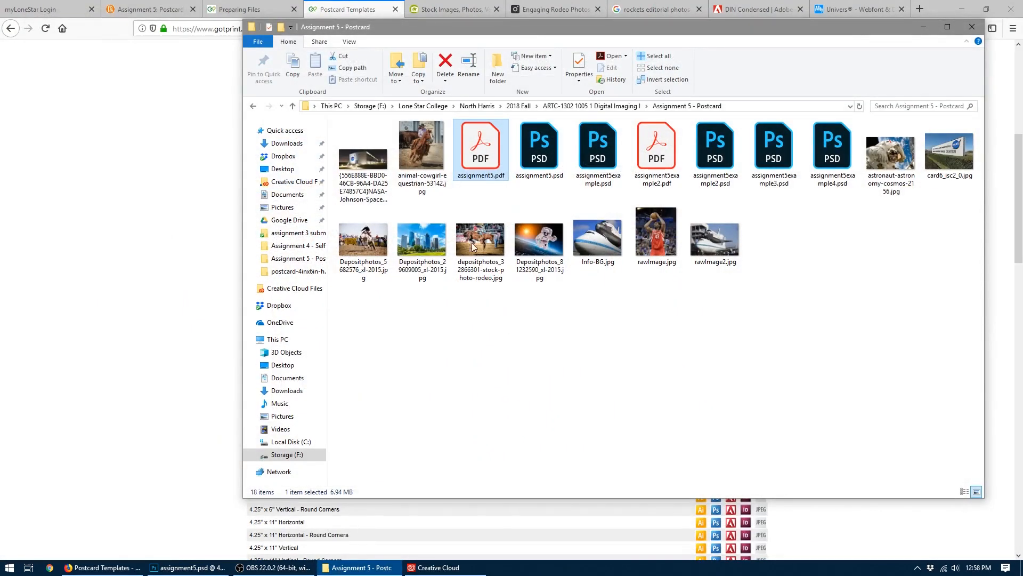
double_click(469, 144)
right_click(469, 144)
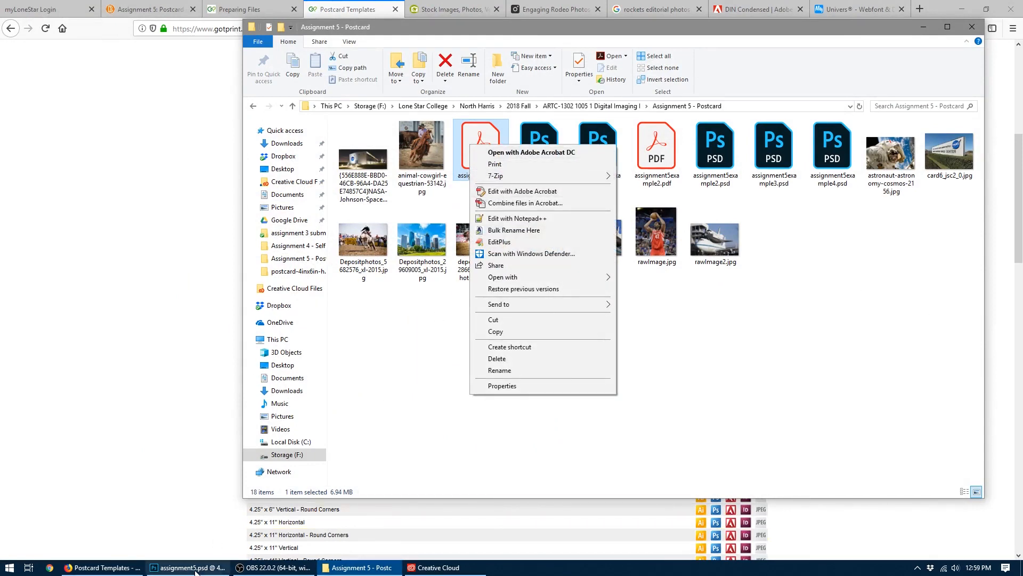
- Check the import options for assignment5.pdf in Photoshop, cancel the import and collapse the Character panel
click(187, 567)
key(ctrl+o)
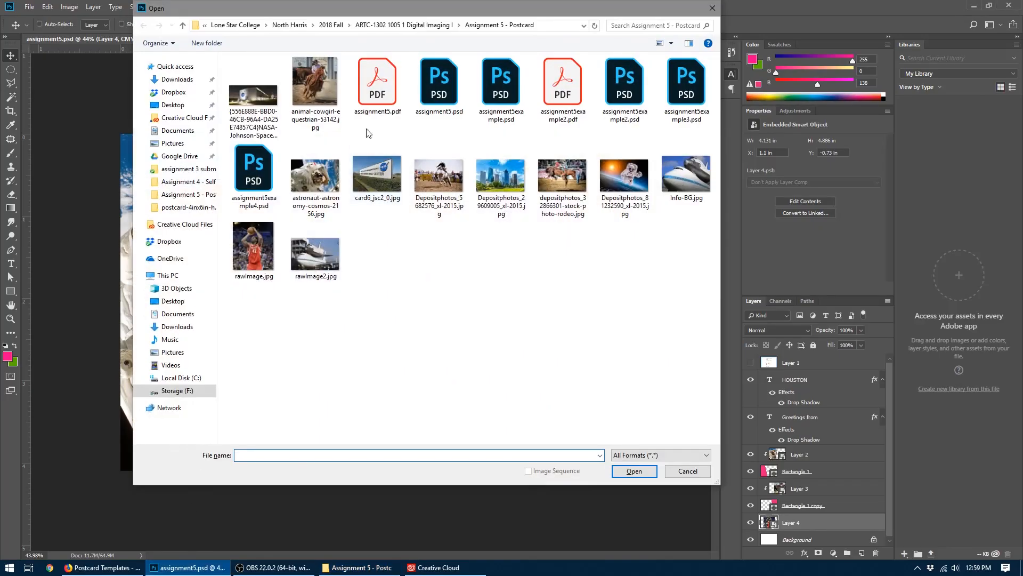
double_click(373, 96)
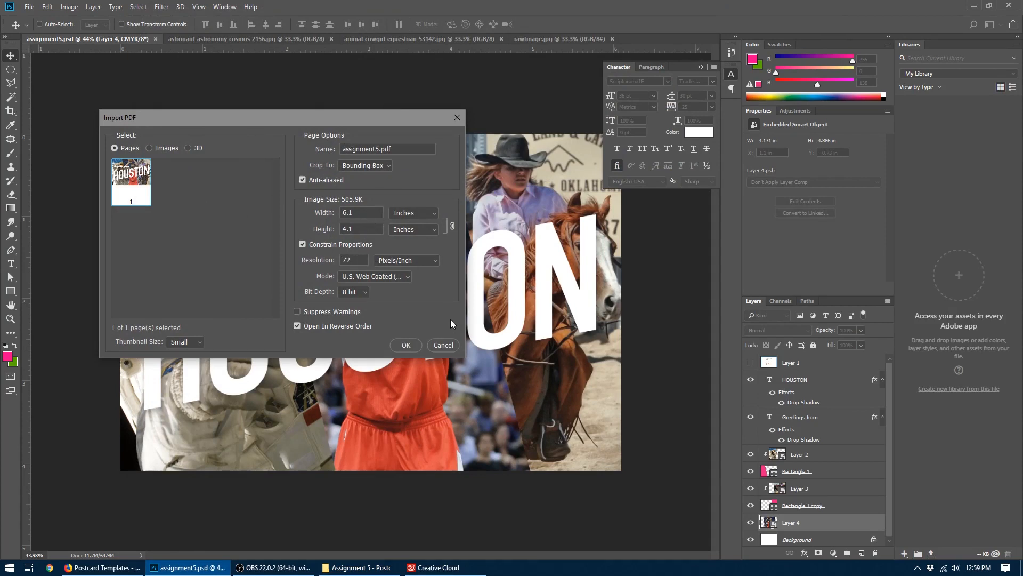
click(444, 345)
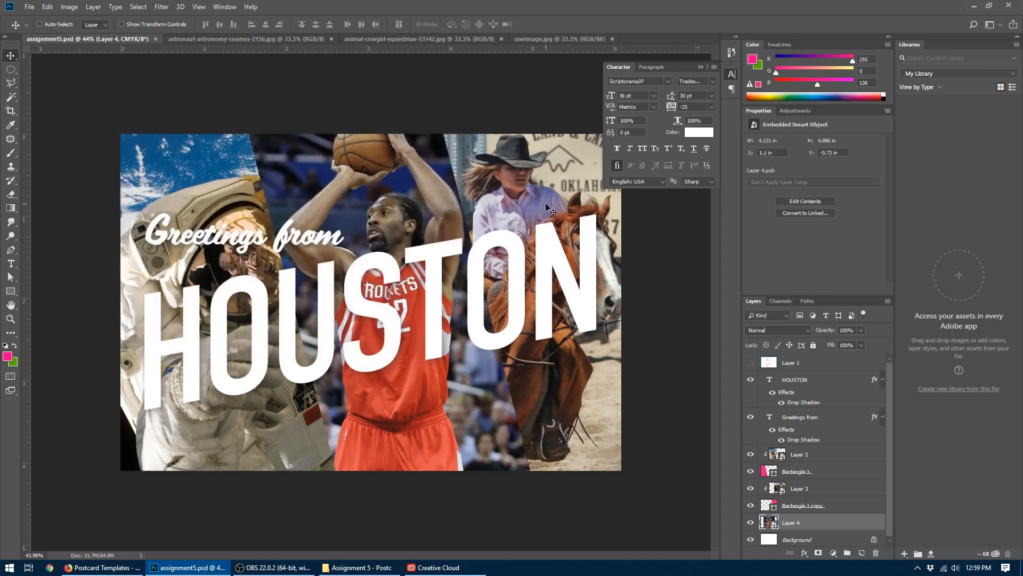
click(701, 67)
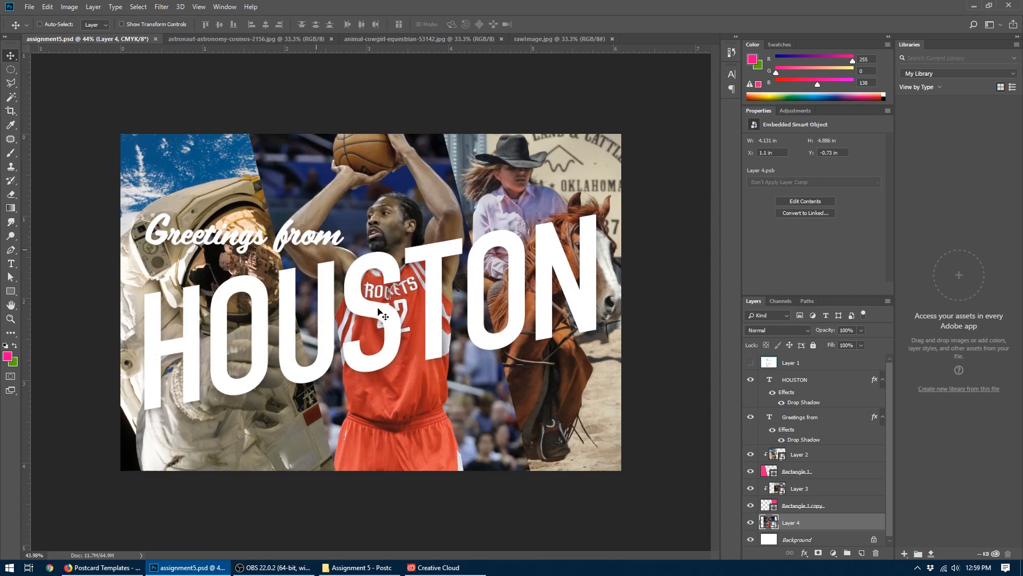
- Switch to the Assignment 5 postcard instructions in Firefox and go to the page for editing its HTML file
click(101, 568)
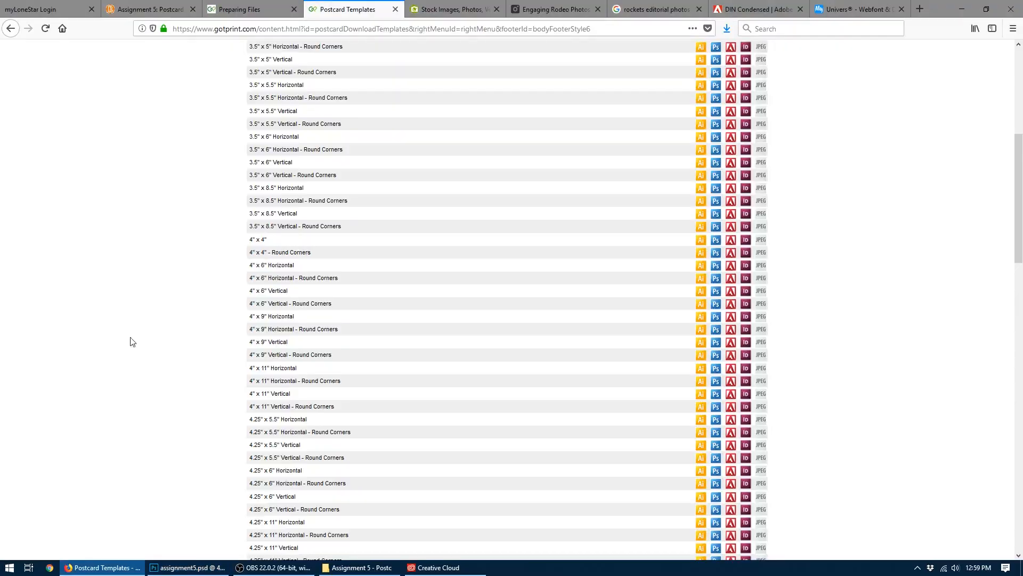
click(144, 12)
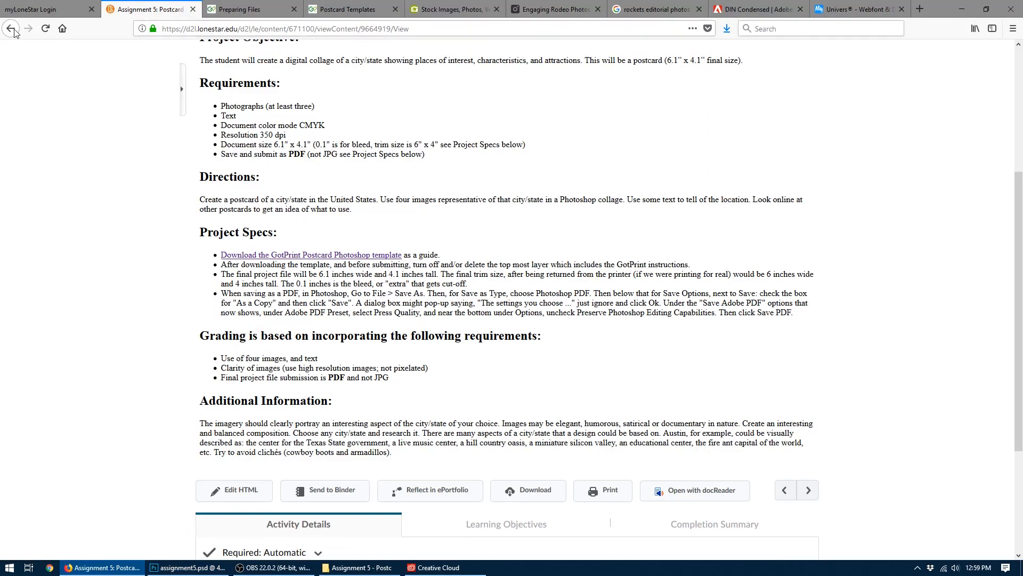
click(234, 489)
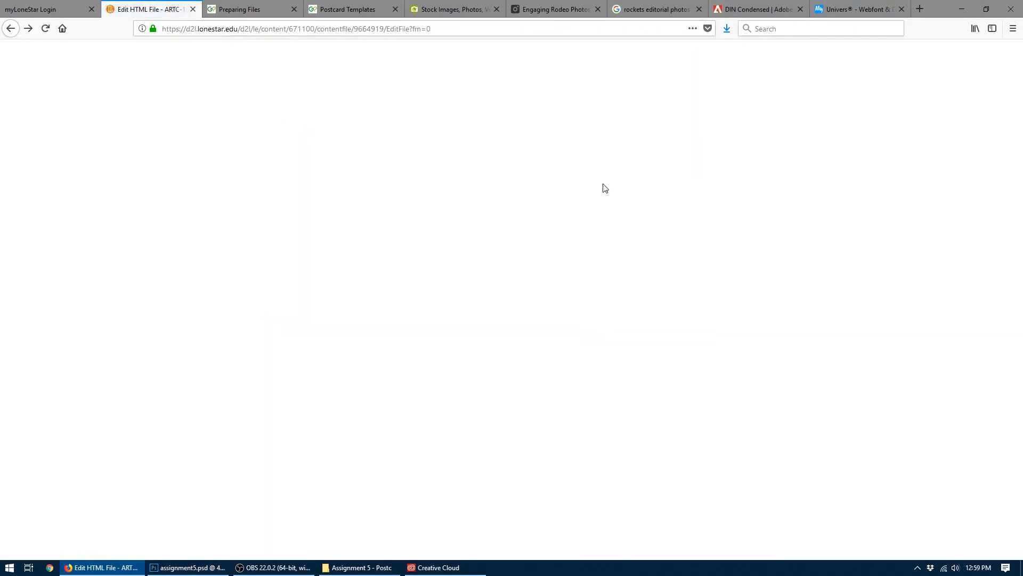